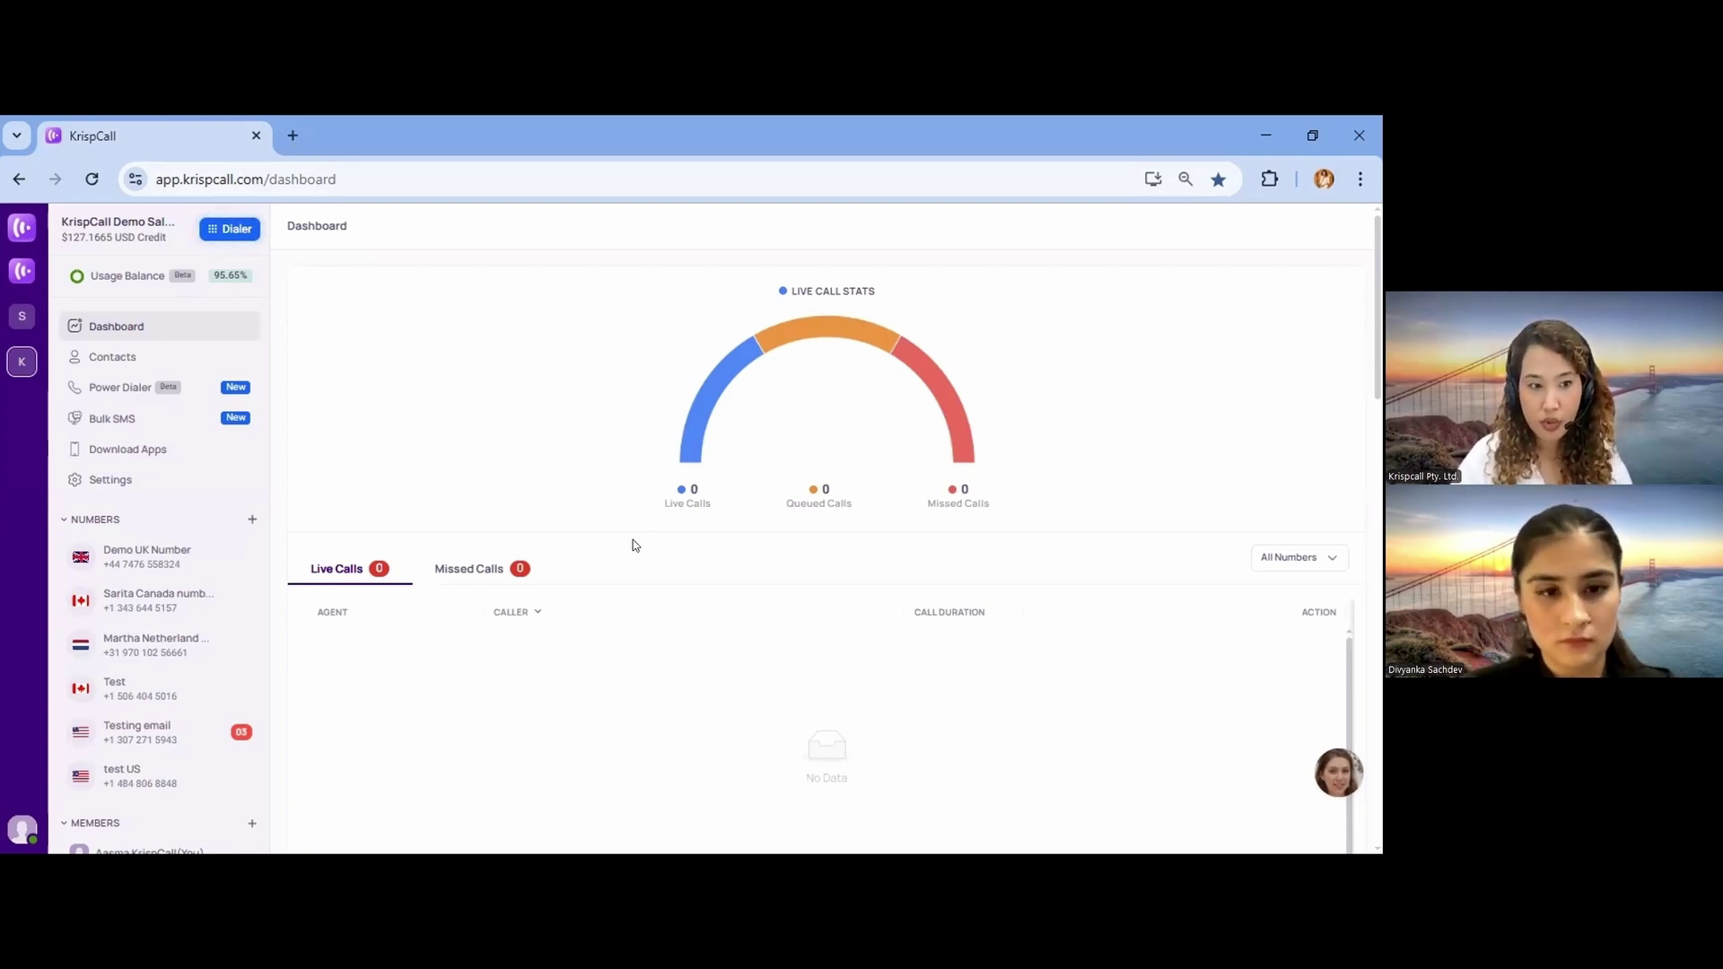
# Go to Settings > VOIP Numbers and start buying a new number.
pyautogui.click(175, 453)
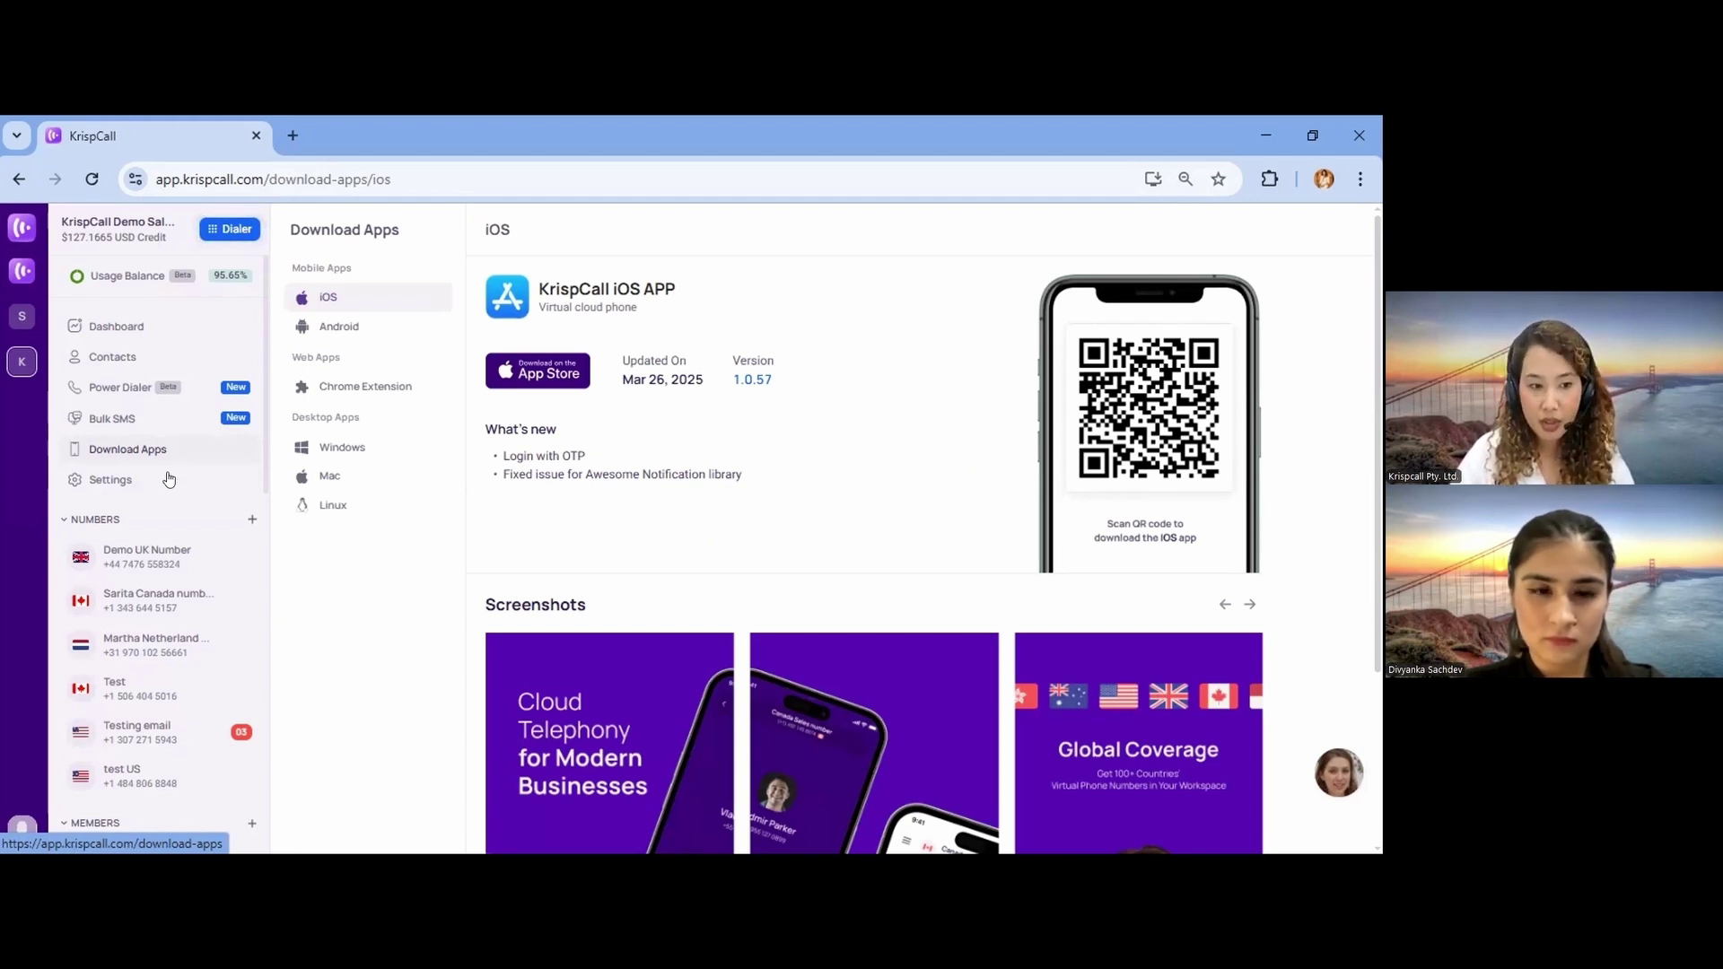
pyautogui.click(170, 483)
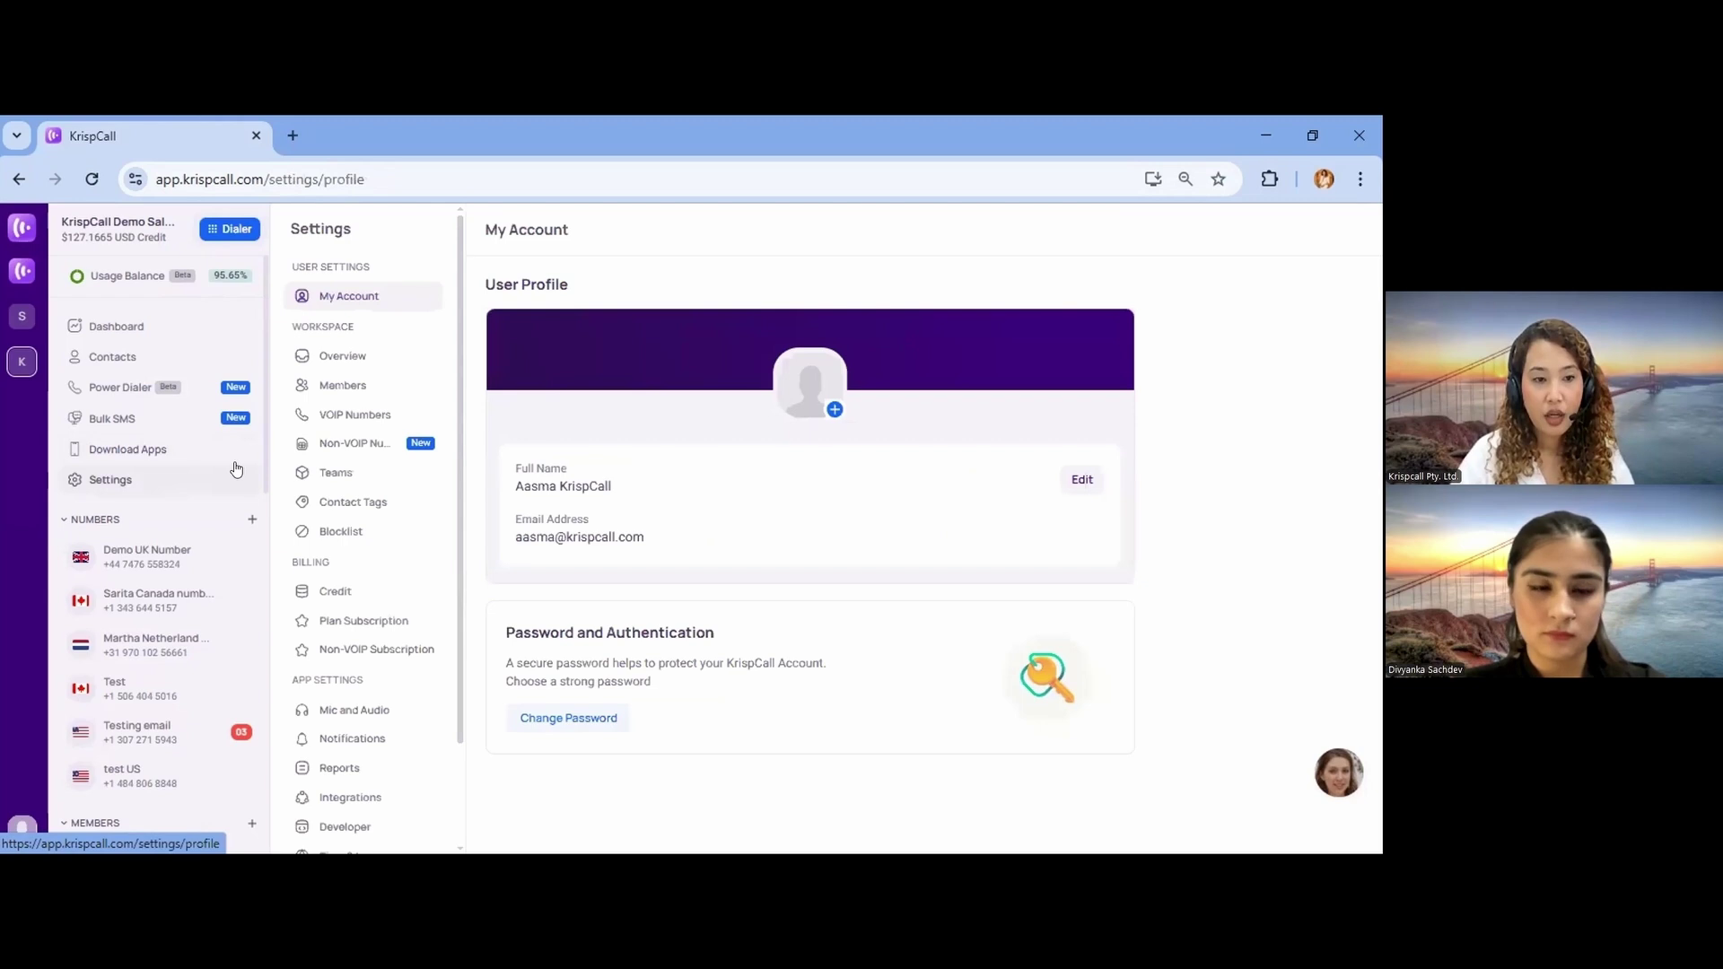
pyautogui.click(350, 418)
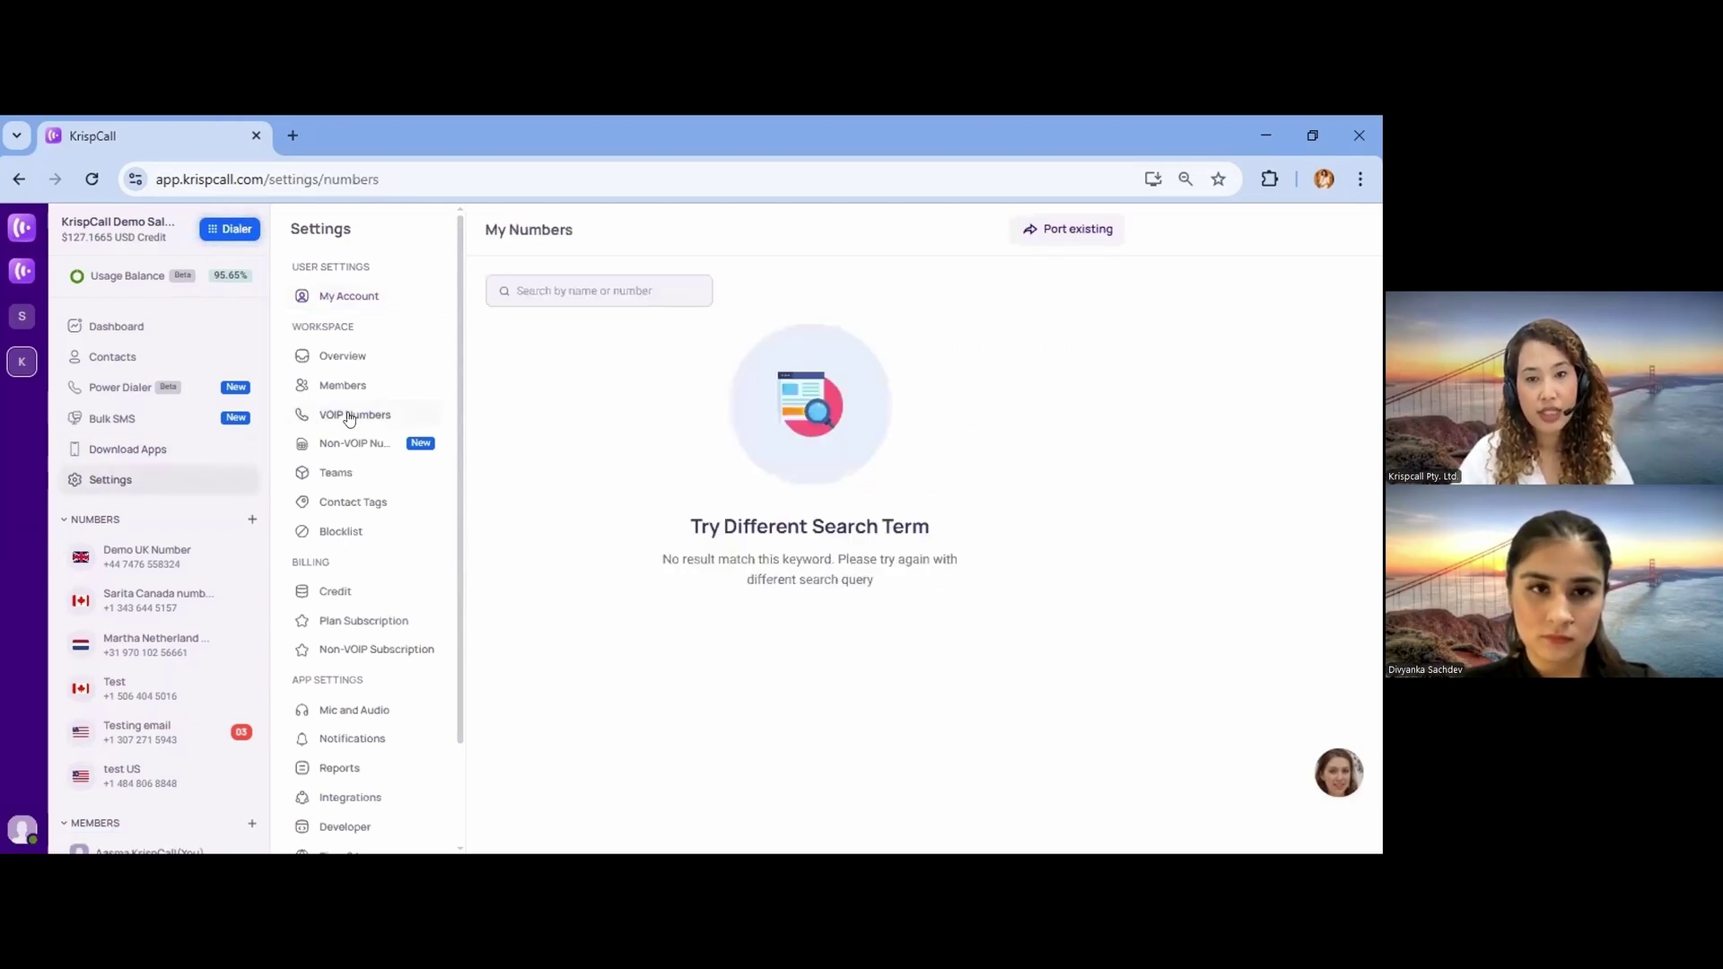
pyautogui.click(1090, 235)
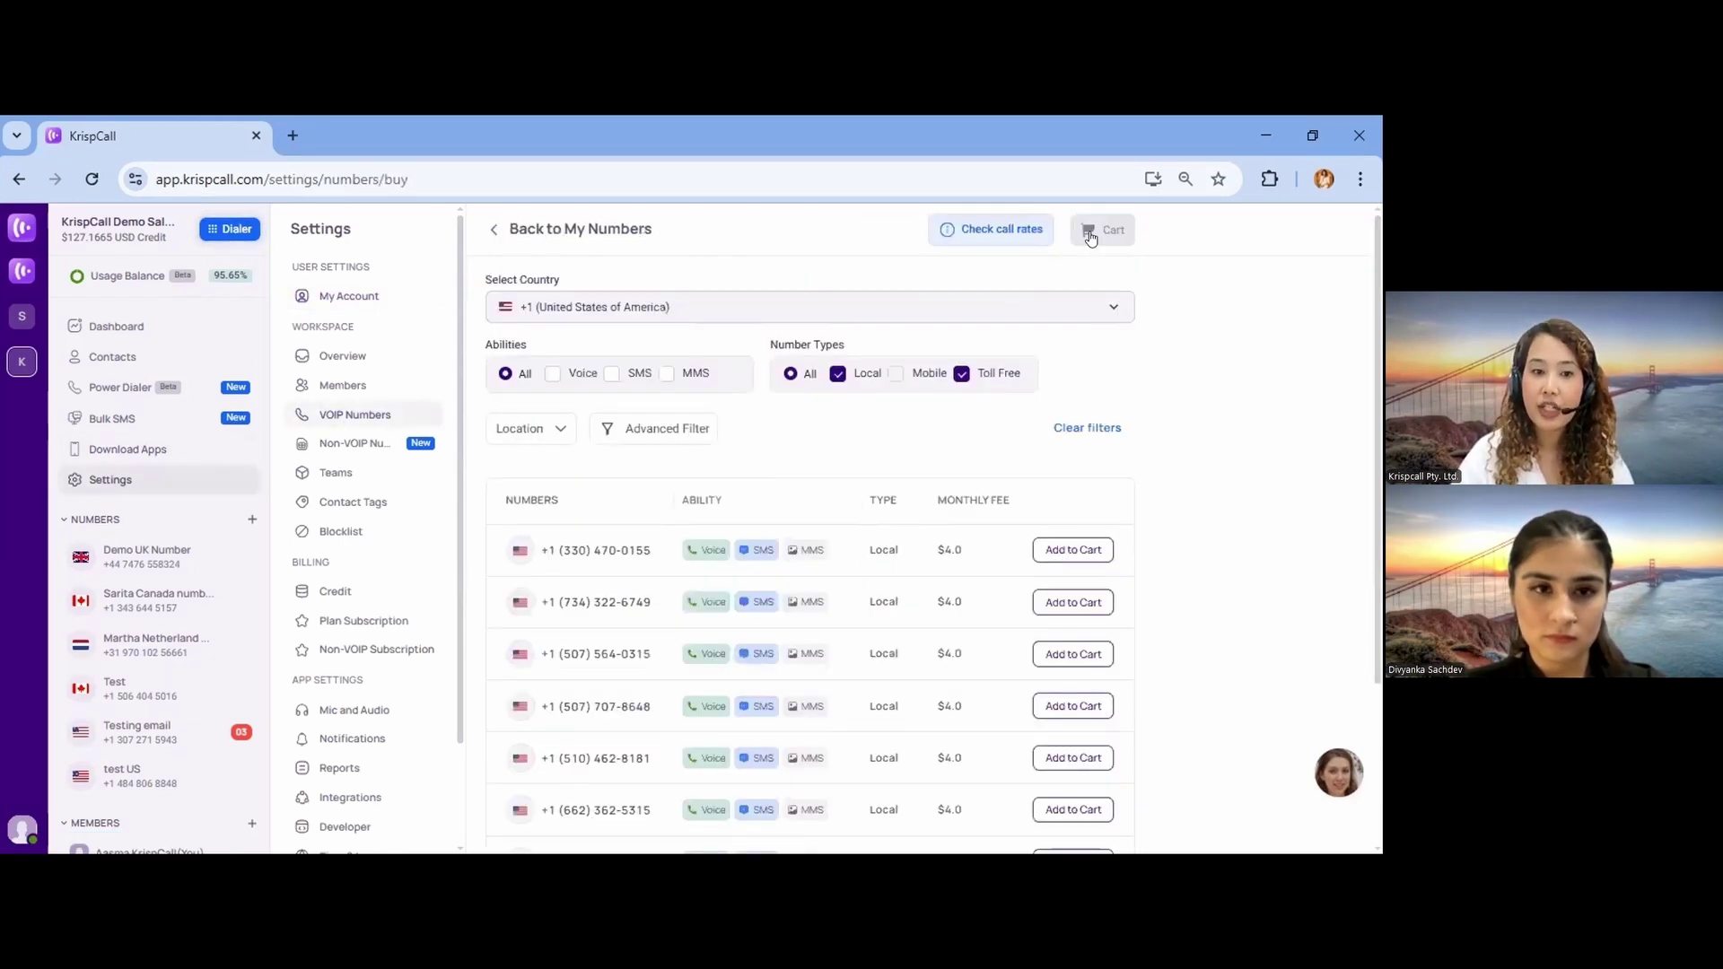
# Keep United States as the country and add the second listed $4.0 monthly number to the cart.
pyautogui.click(709, 306)
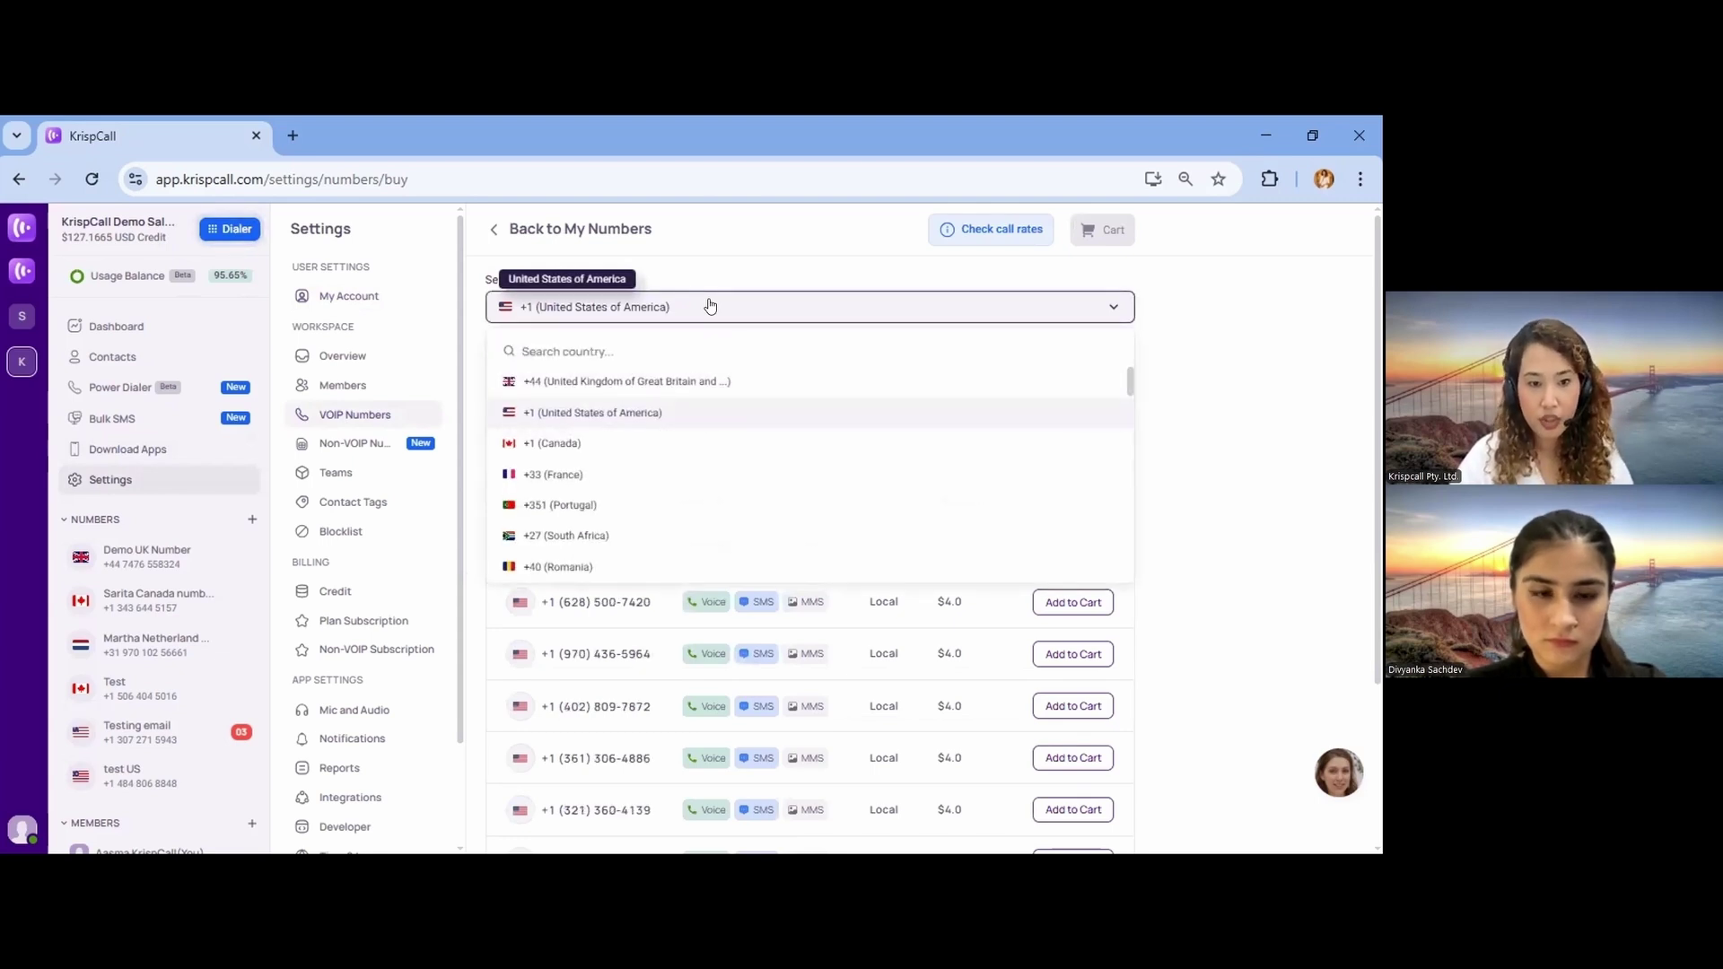
pyautogui.click(671, 420)
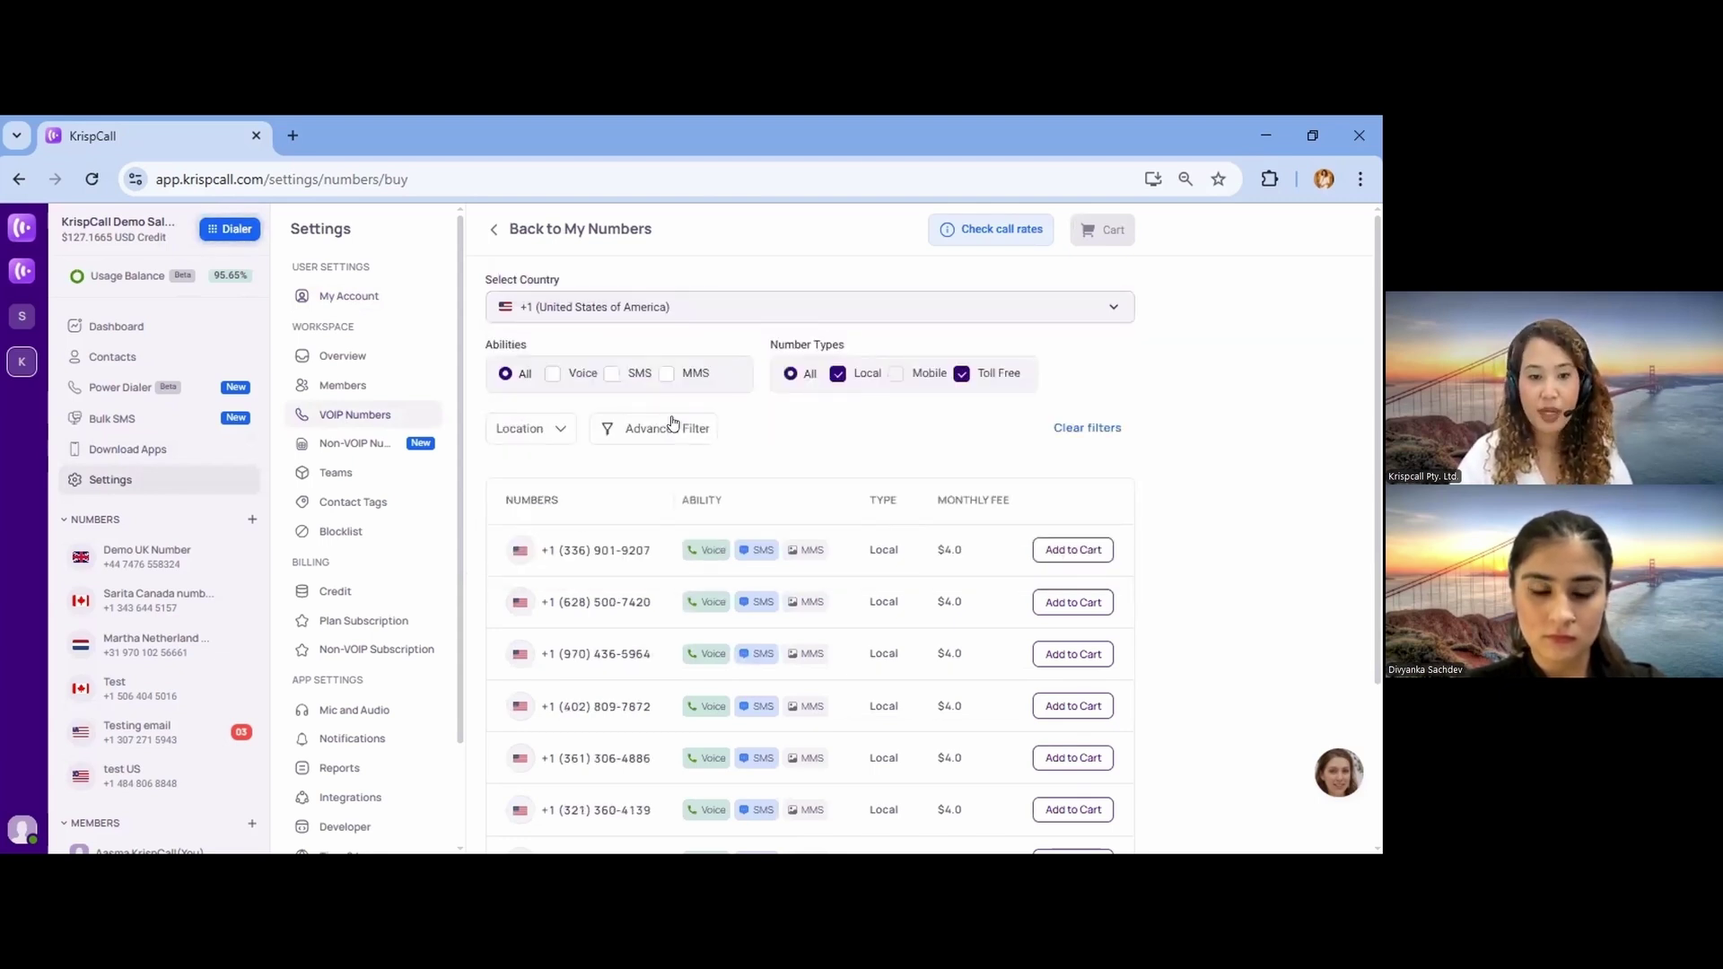
pyautogui.scroll(-3, 691, 520)
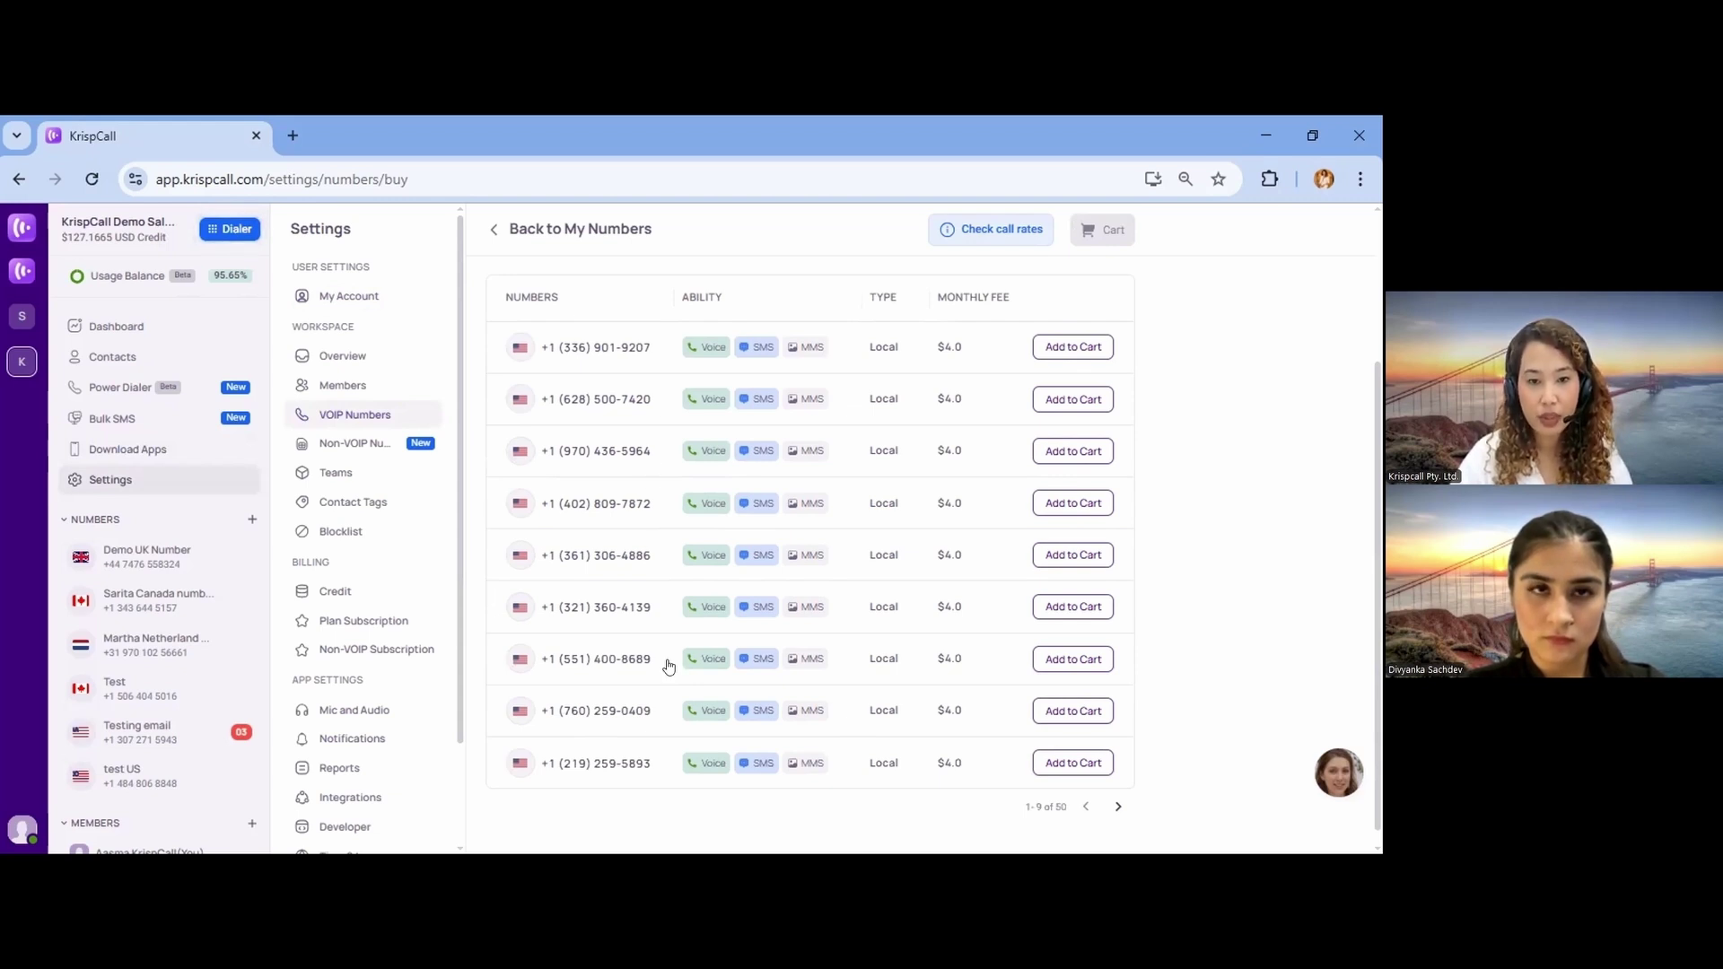
pyautogui.click(1056, 400)
# Name the chosen number 'USA nUMBER' and add it to the cart.
pyautogui.click(605, 552)
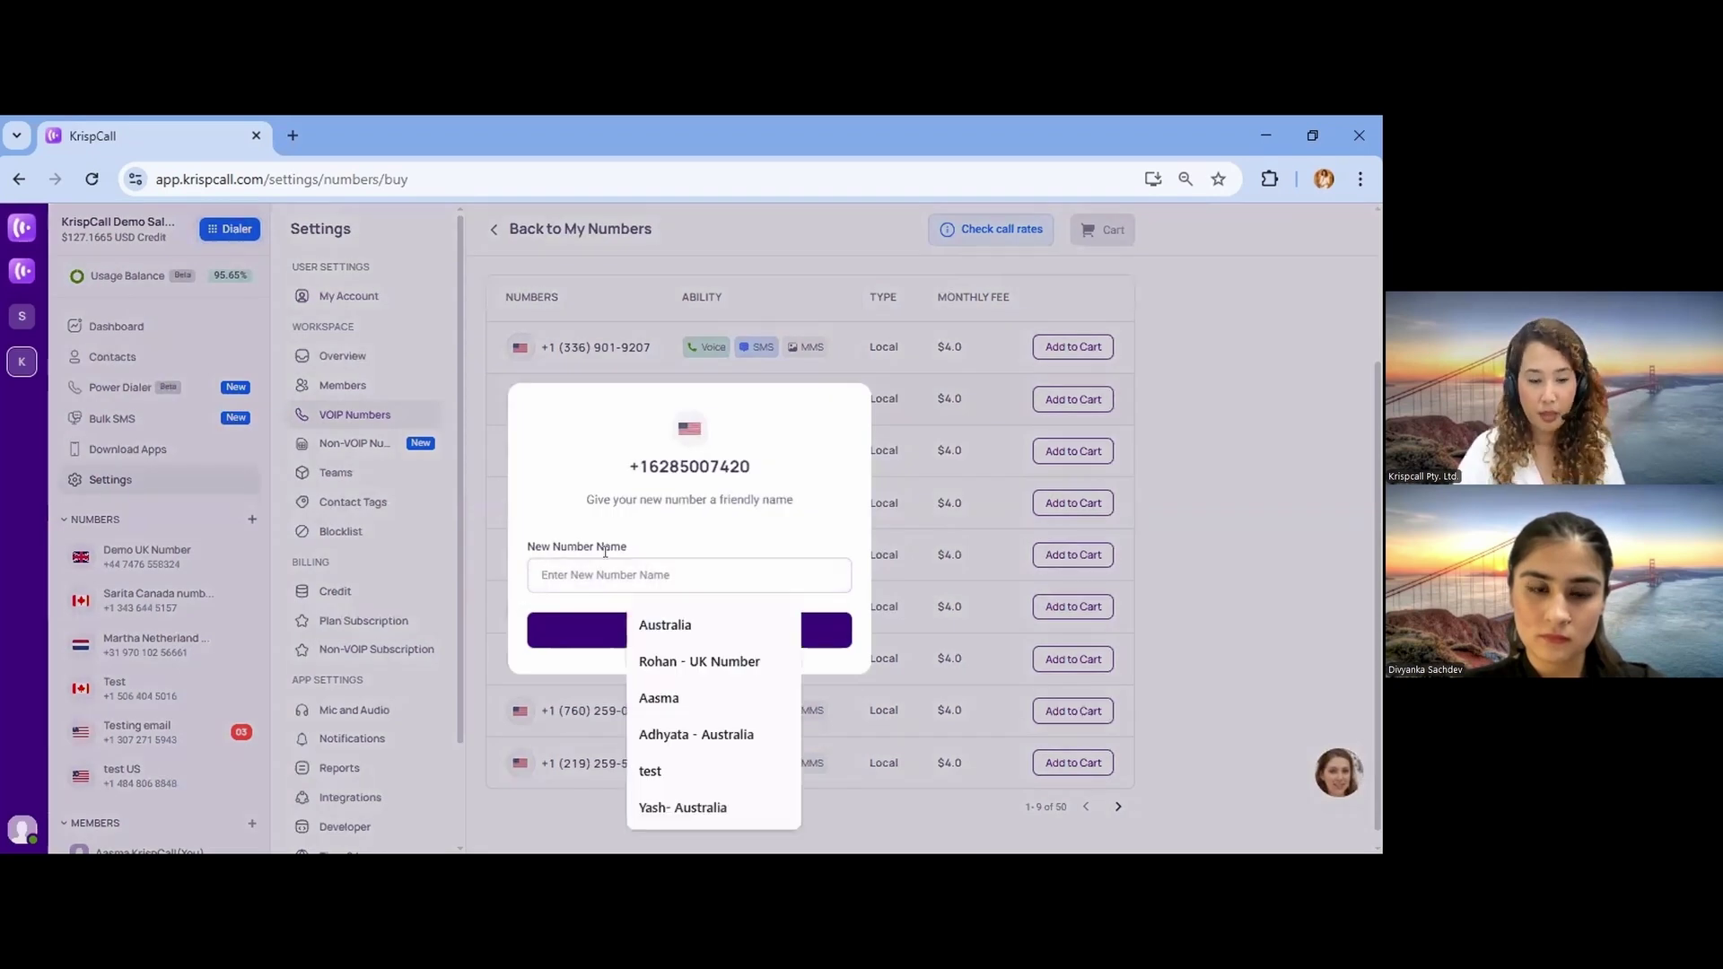
pyautogui.write('U')
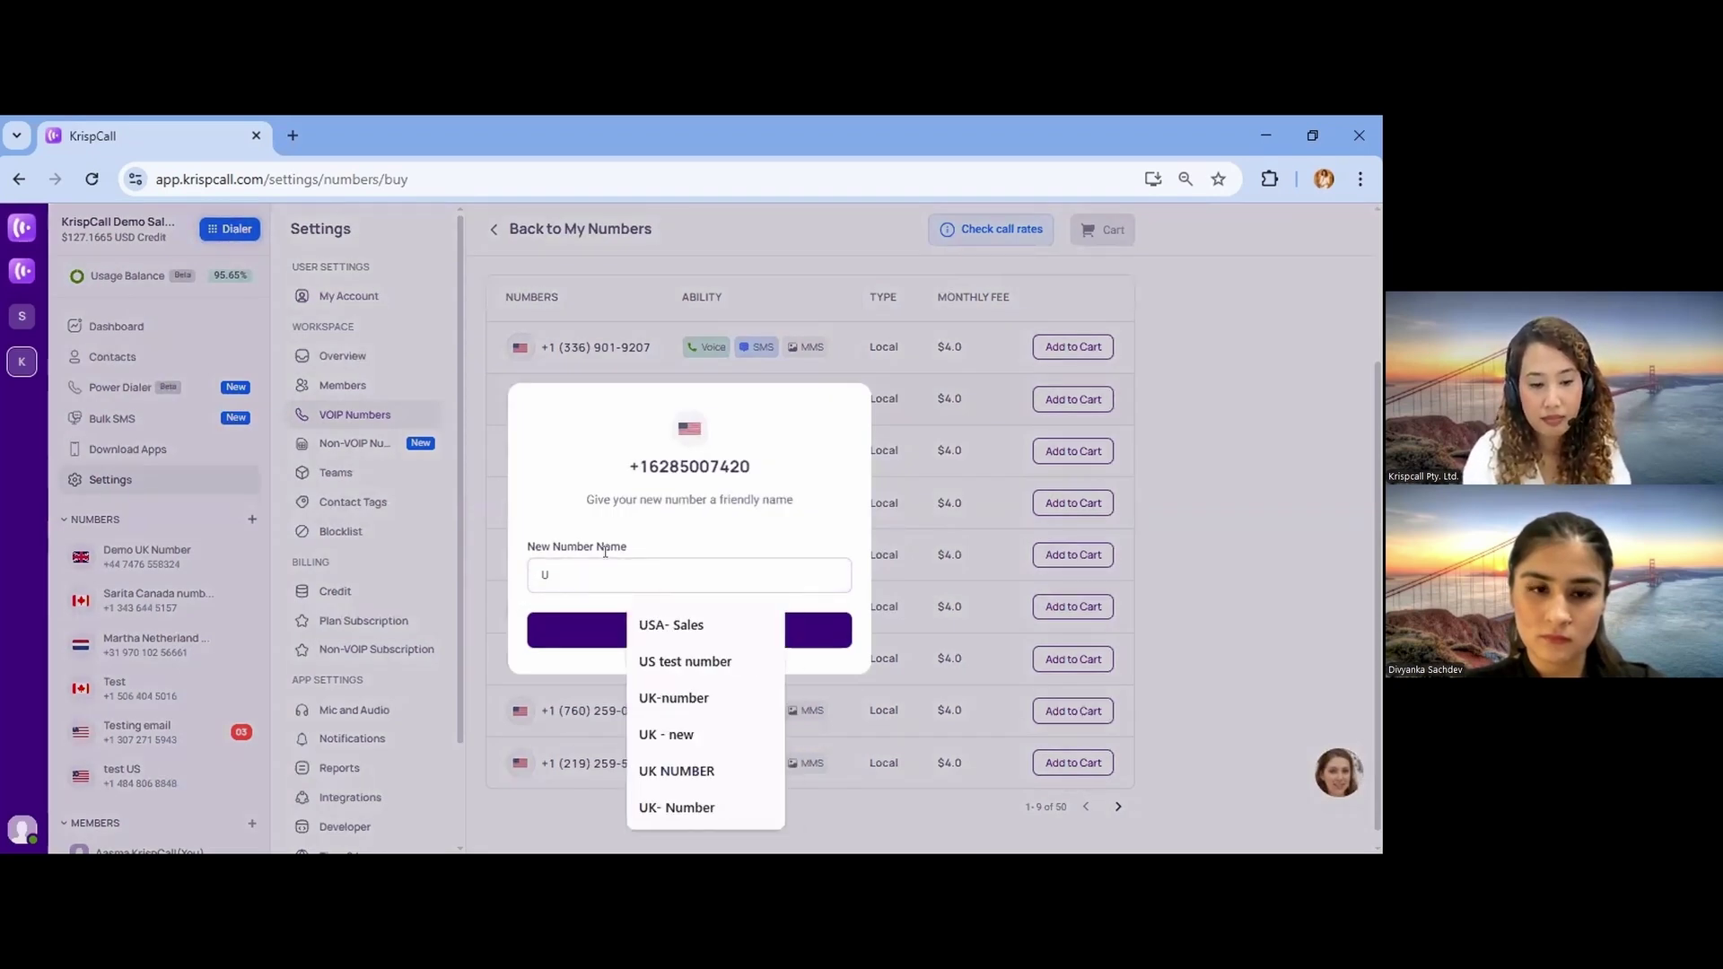
pyautogui.write('SA nUMBER')
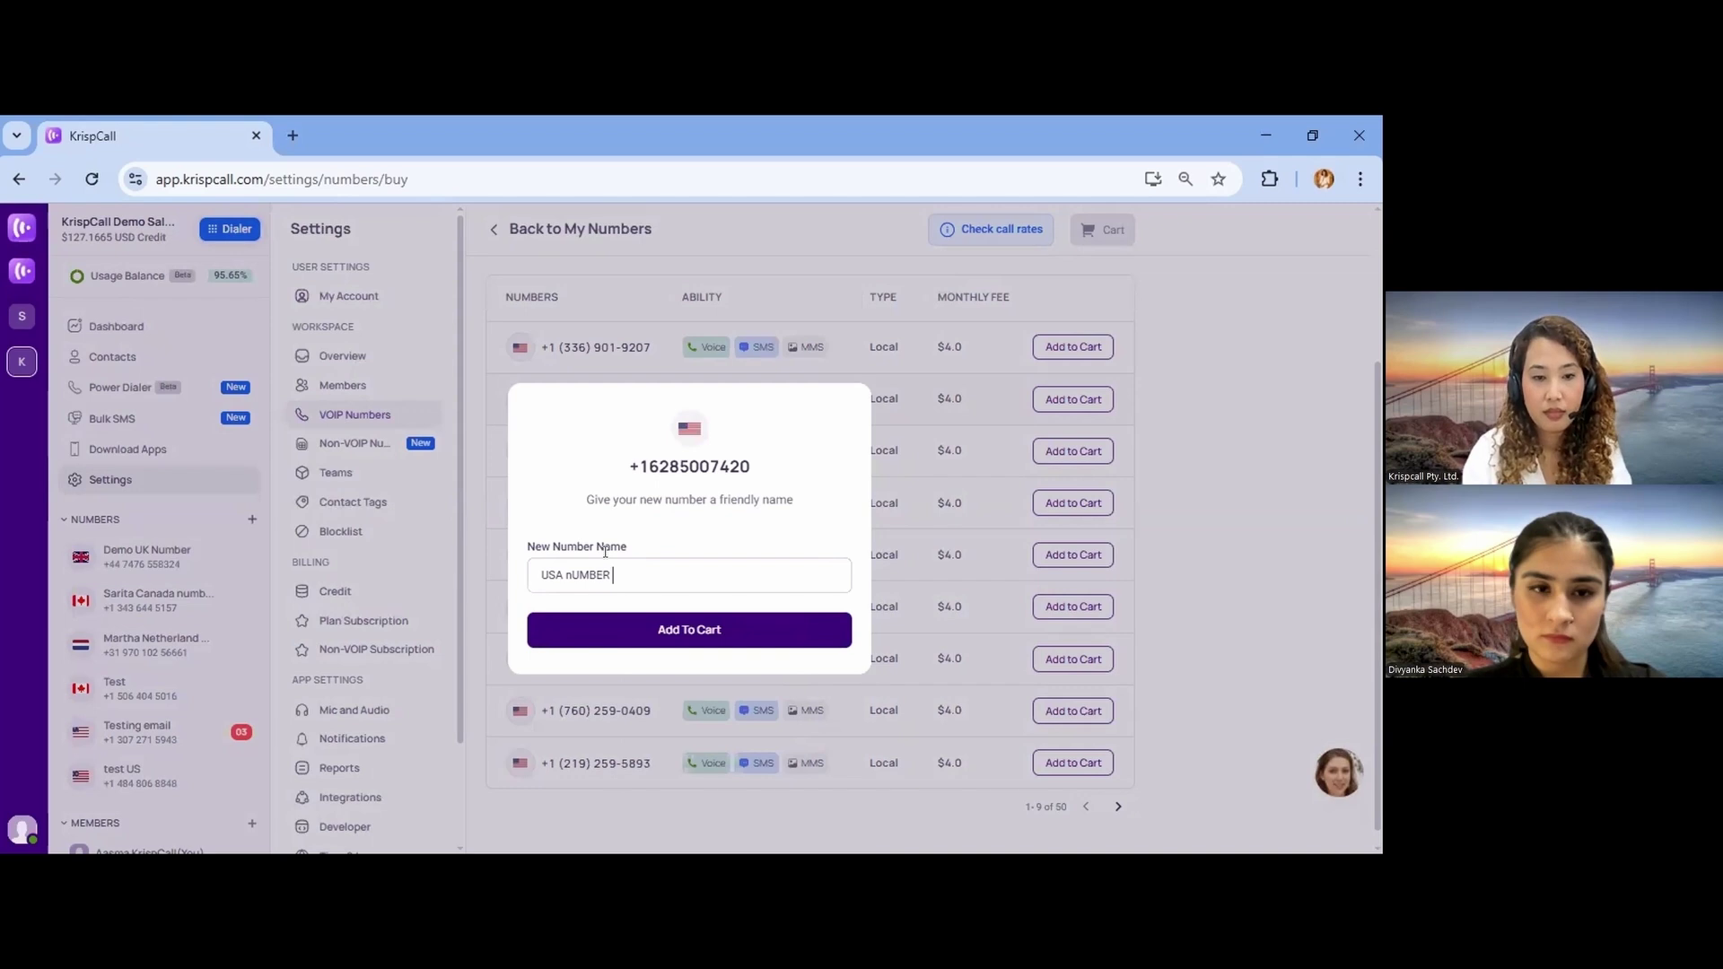
pyautogui.click(672, 640)
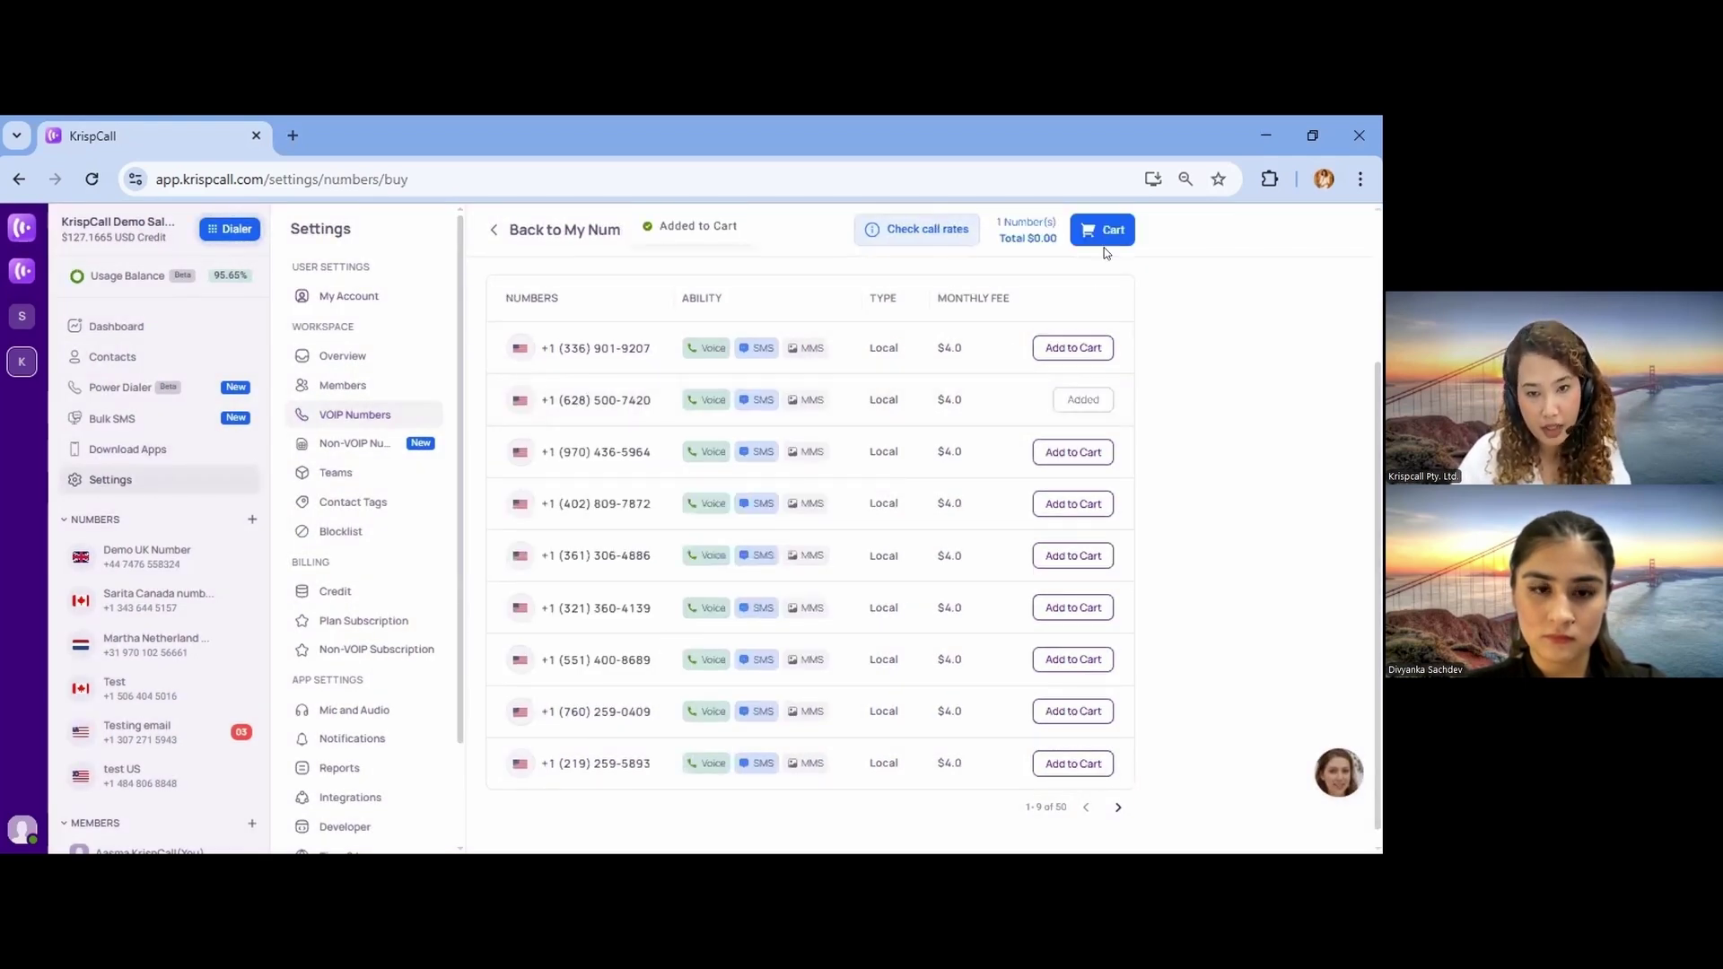
# Confirm the purchase in the cart and return to My Numbers.
pyautogui.click(1107, 232)
pyautogui.click(977, 521)
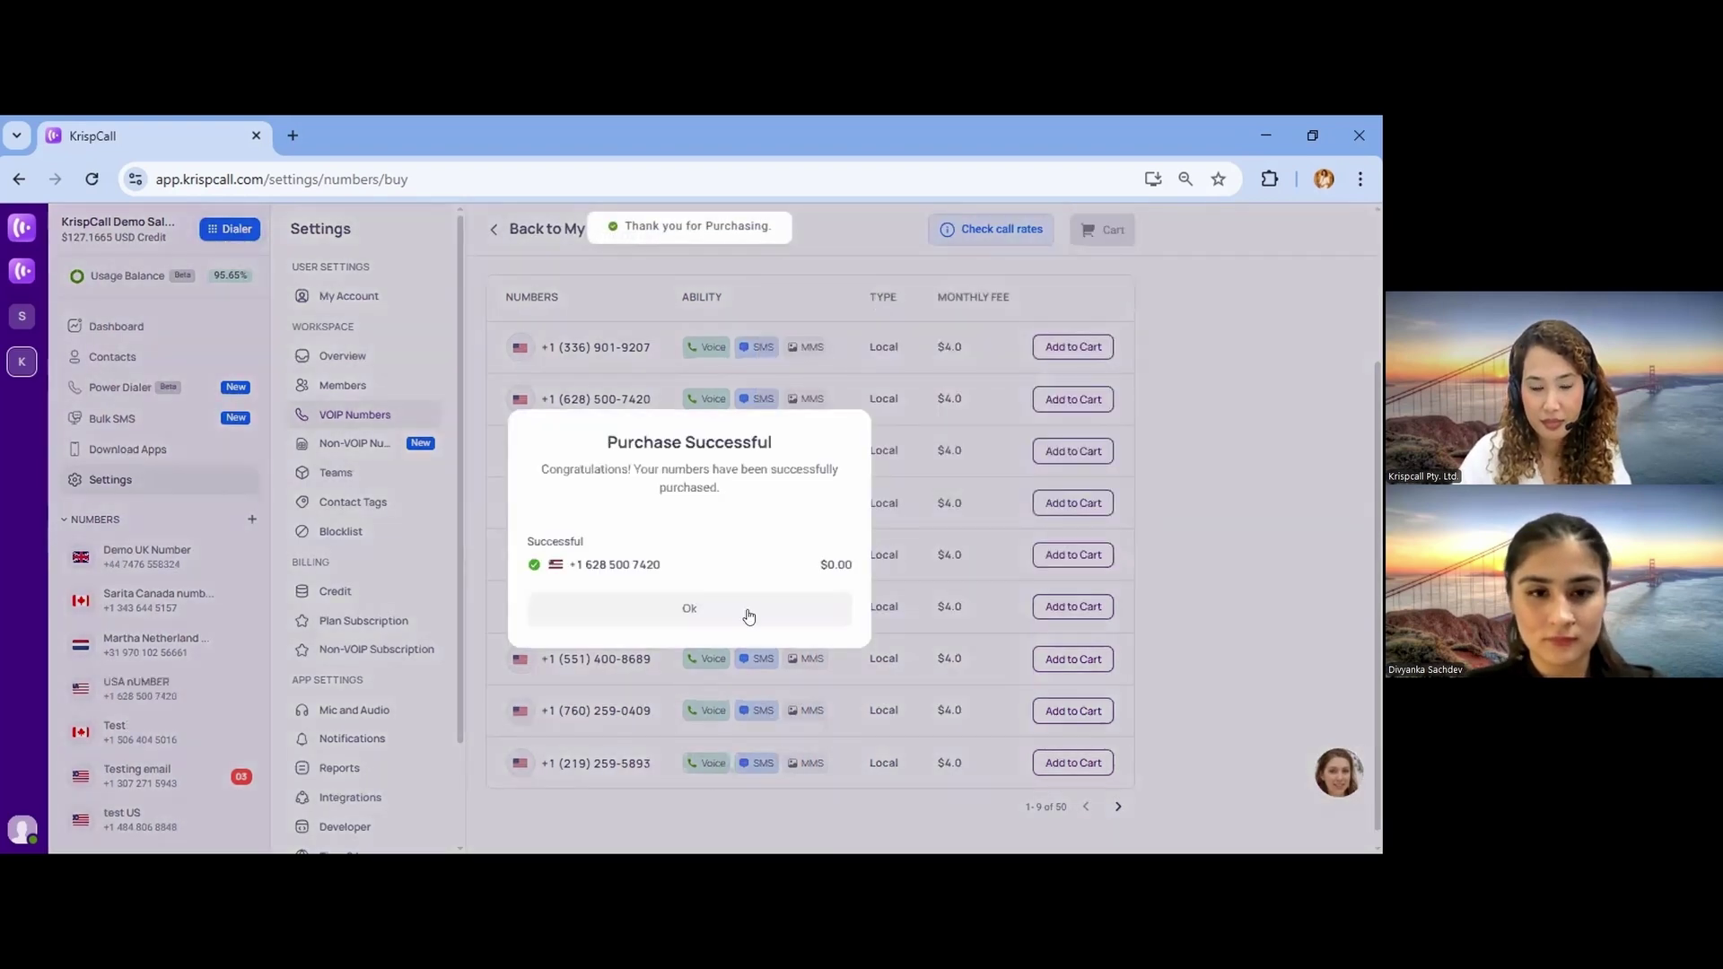
pyautogui.click(750, 617)
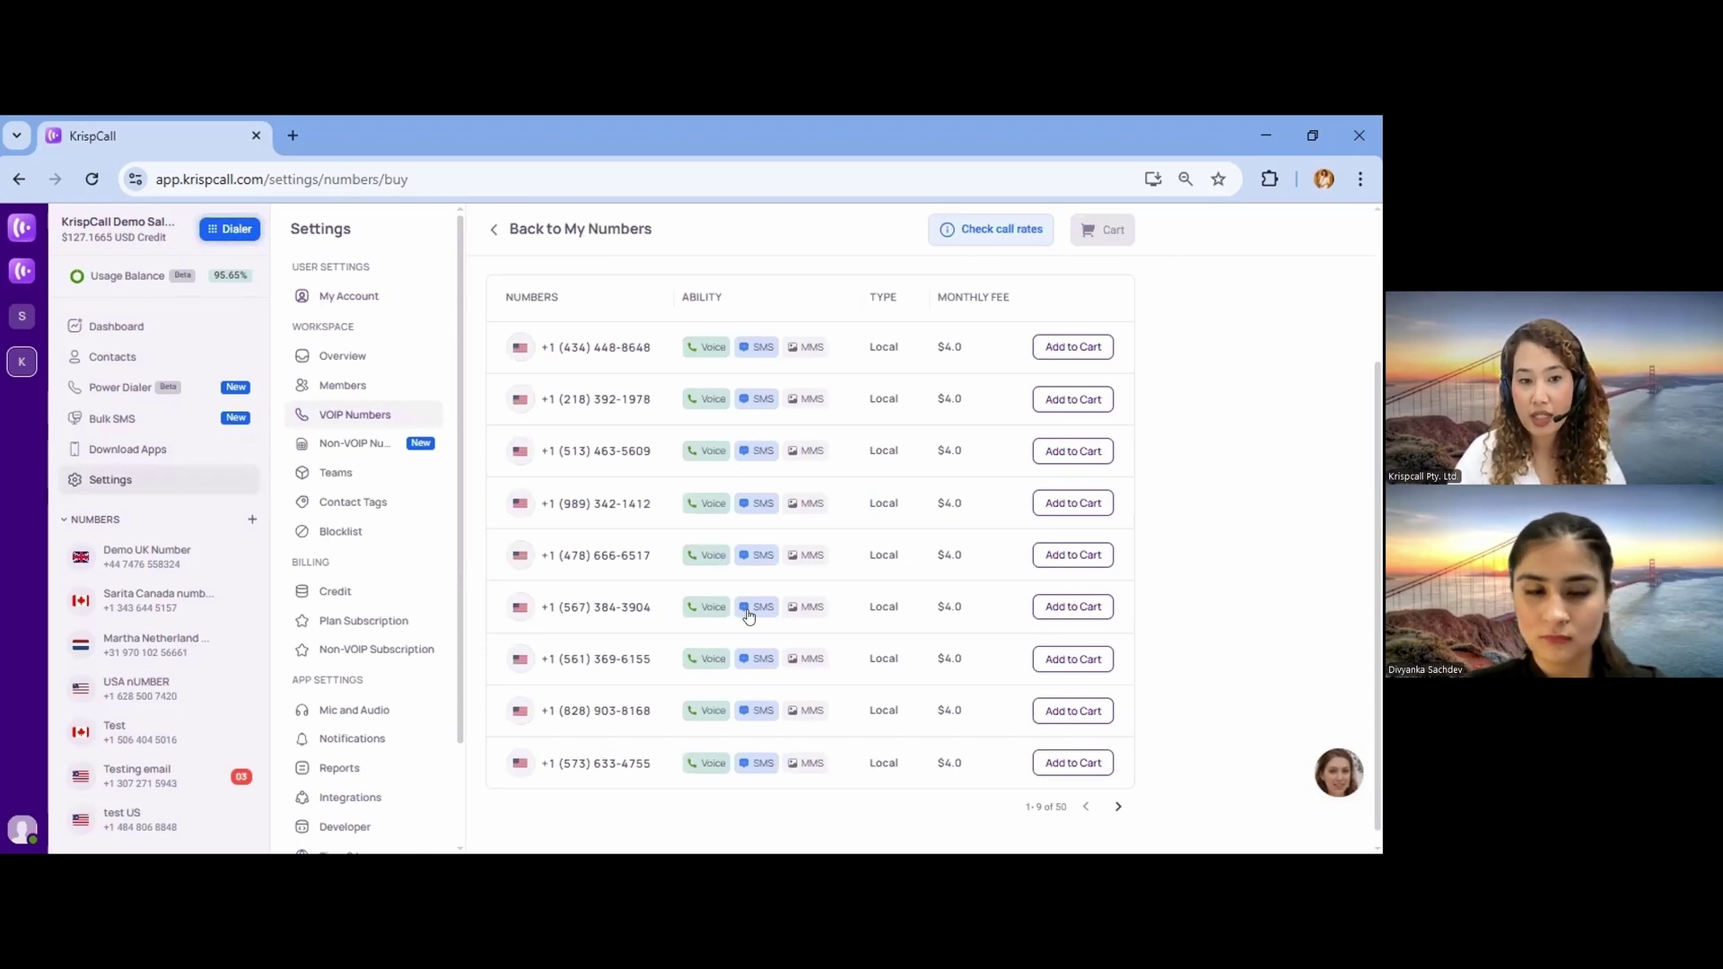
pyautogui.click(493, 227)
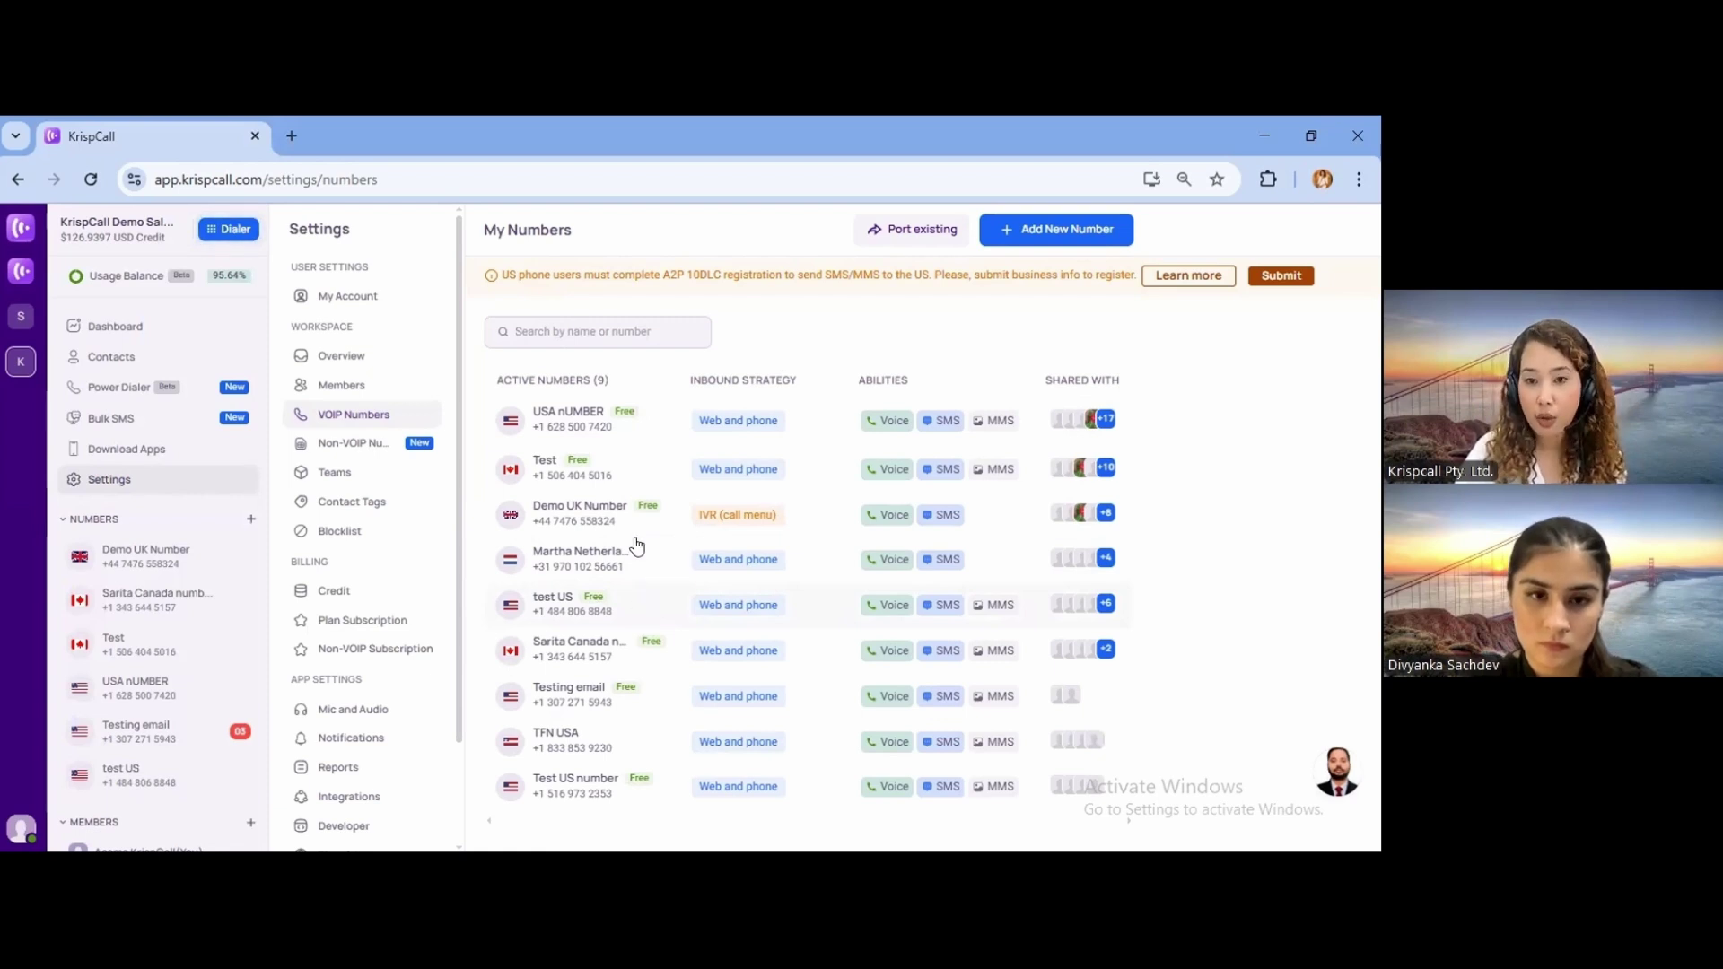
# Turn on Auto Record Calls for USA nUMBER, rename it KrispCall, and save.
pyautogui.click(623, 424)
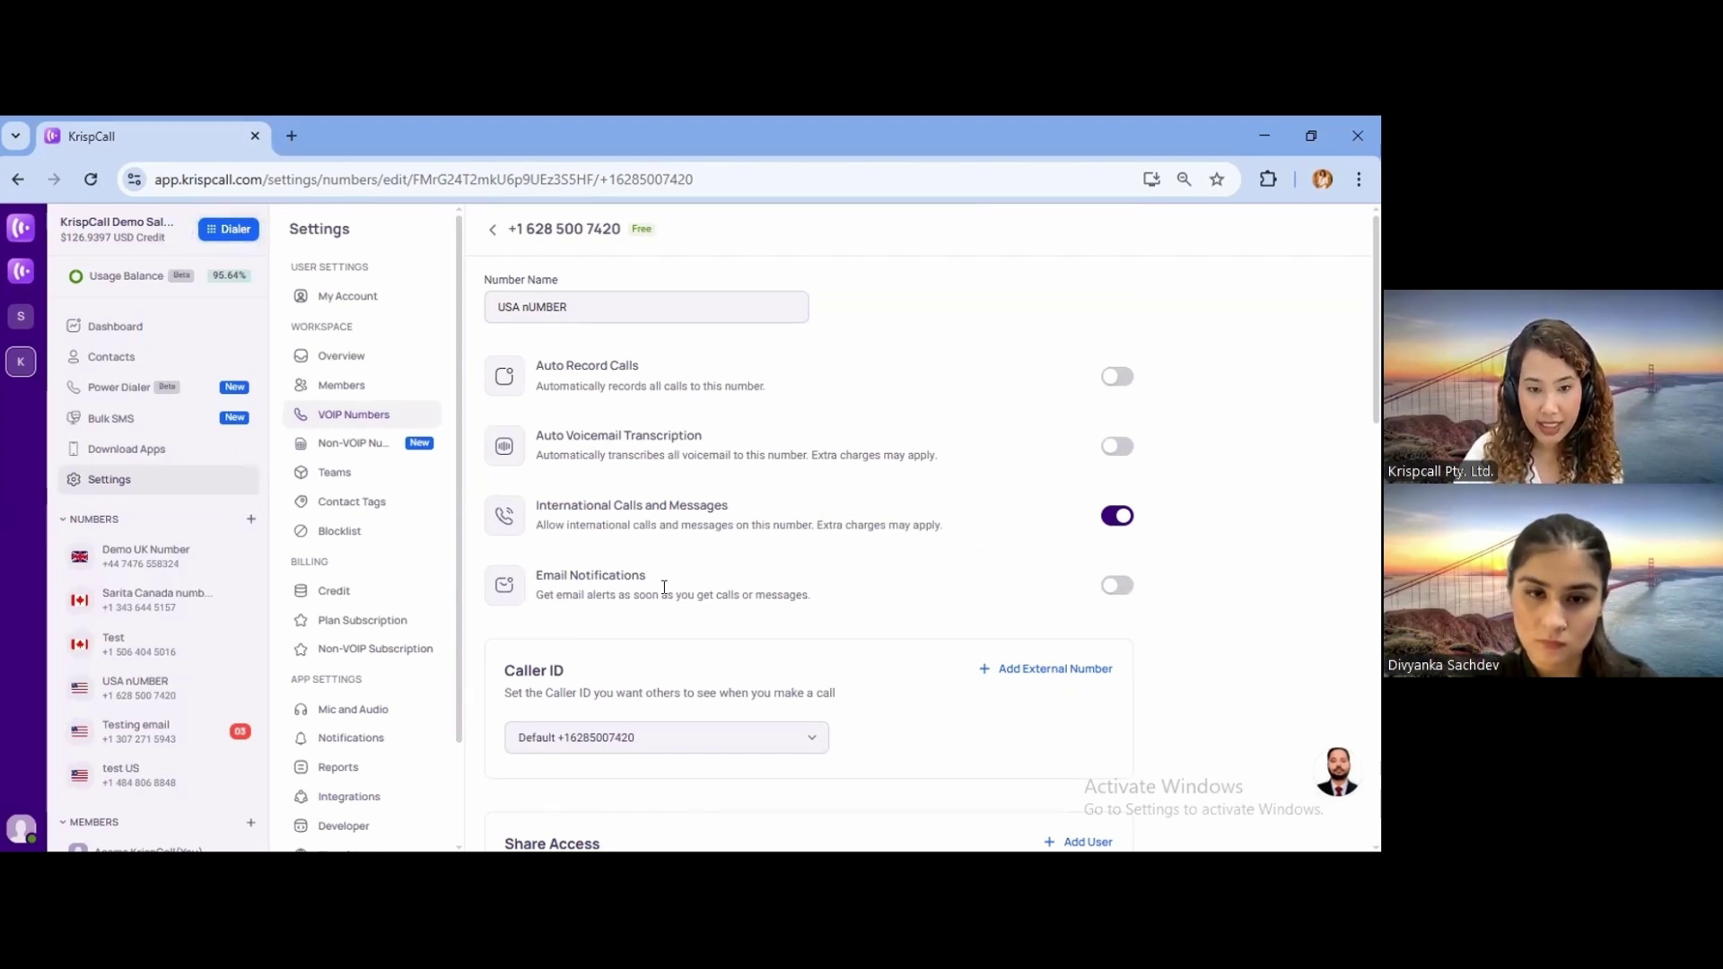
pyautogui.click(1117, 378)
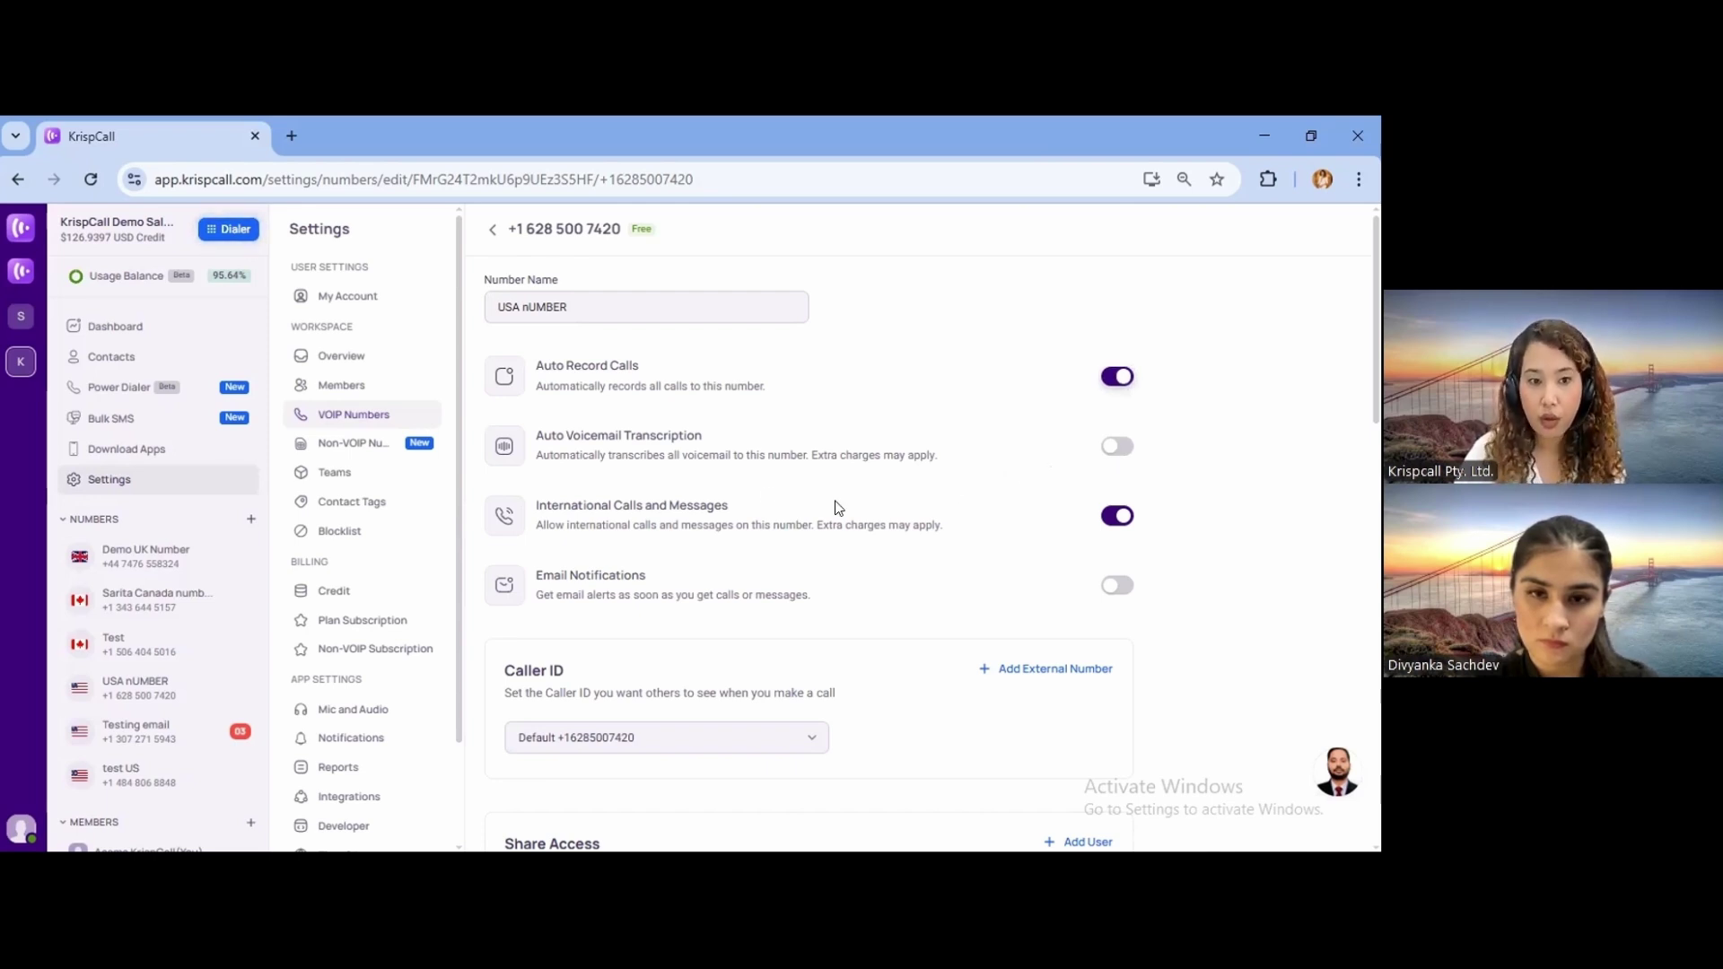
pyautogui.click(541, 310)
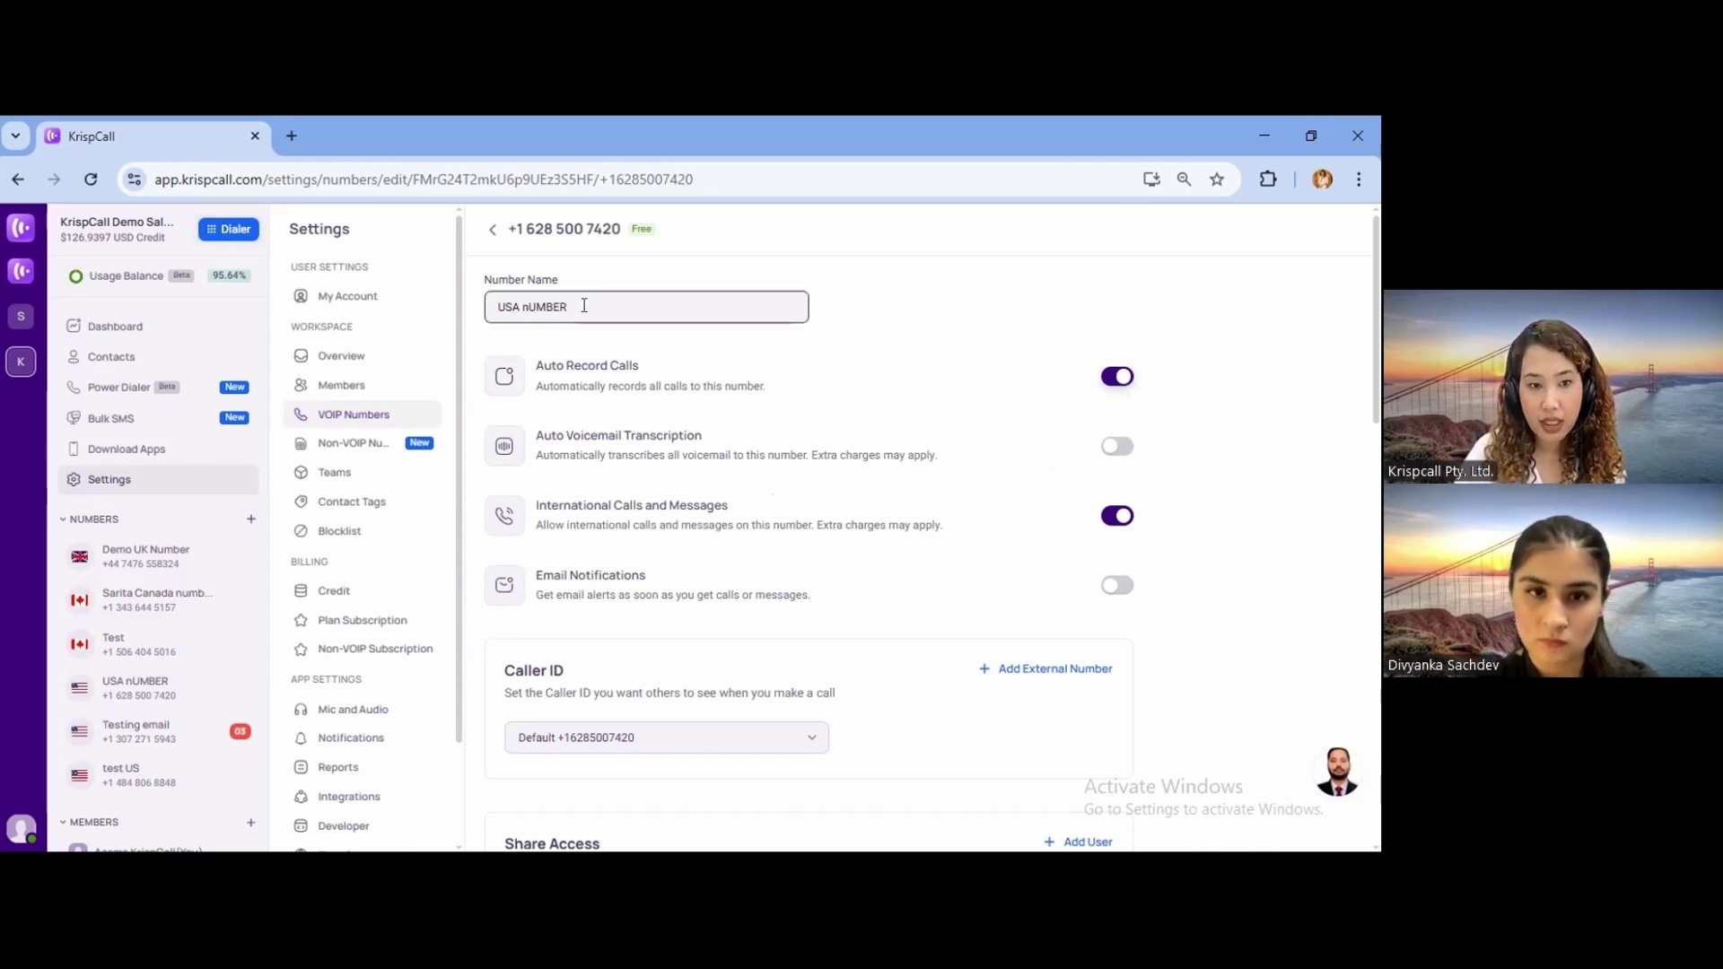
pyautogui.press('BackSpace')
pyautogui.press('BackSpace')
pyautogui.press('BackSpace')
pyautogui.press('BackSpace')
pyautogui.press('BackSpace')
pyautogui.press('BackSpace')
pyautogui.press('BackSpace')
pyautogui.press('BackSpace')
pyautogui.press('BackSpace')
pyautogui.press('BackSpace')
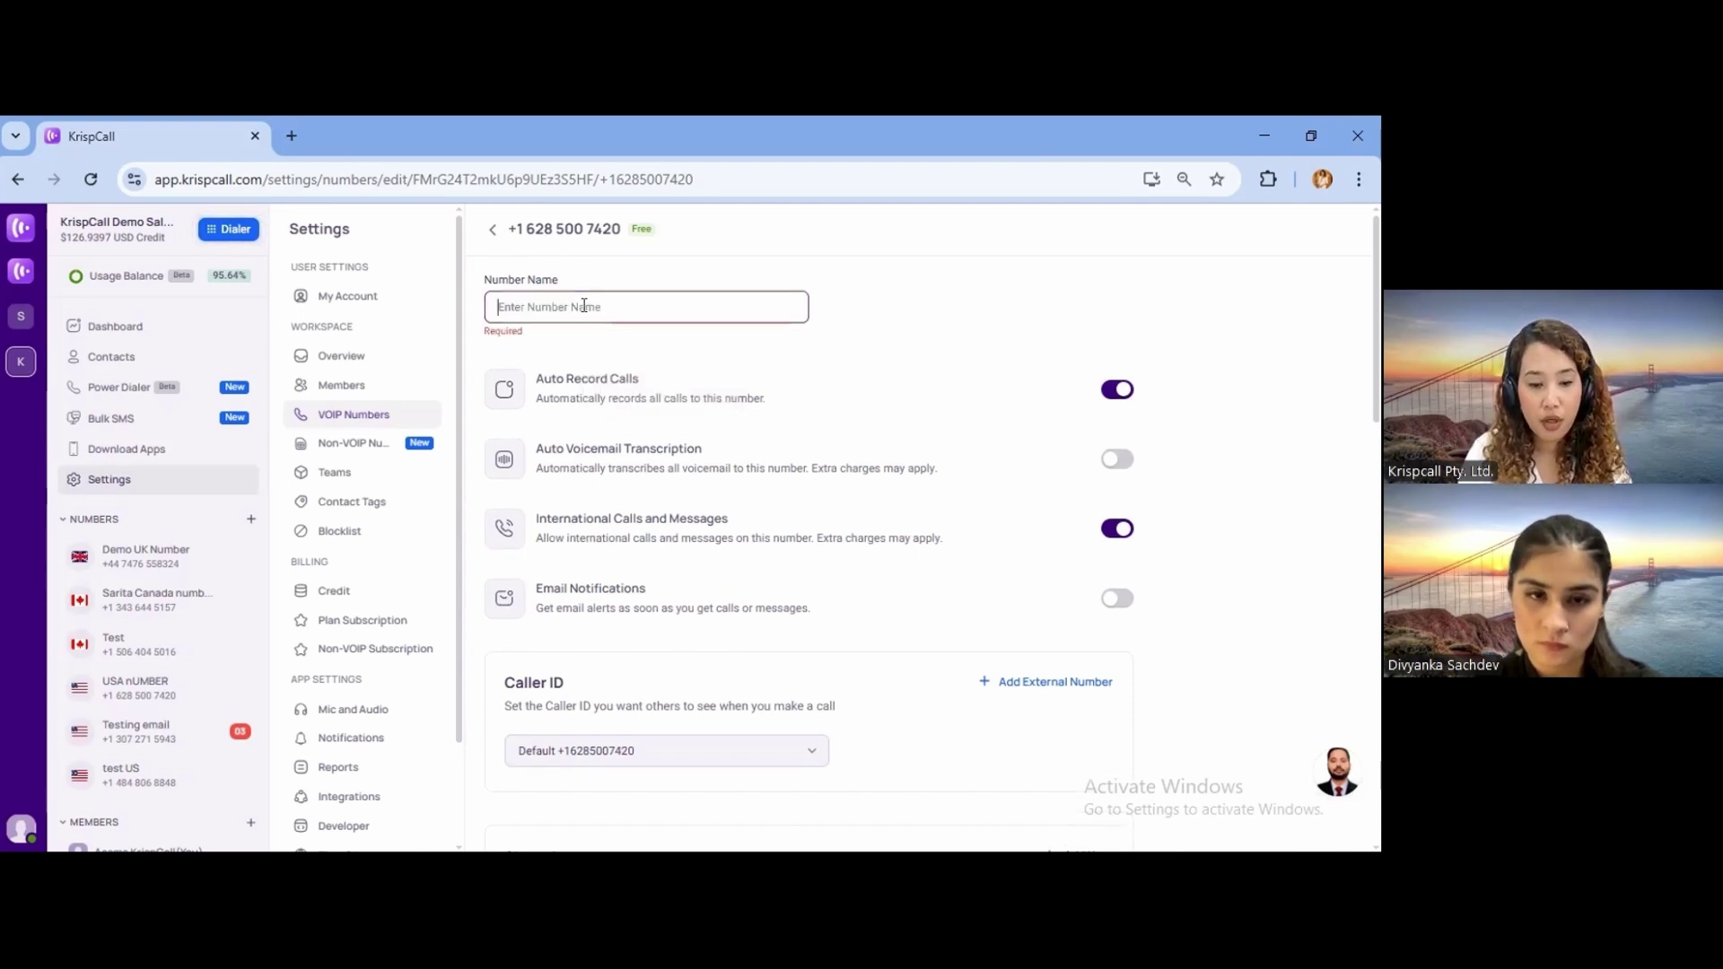
pyautogui.write('K')
pyautogui.click(664, 359)
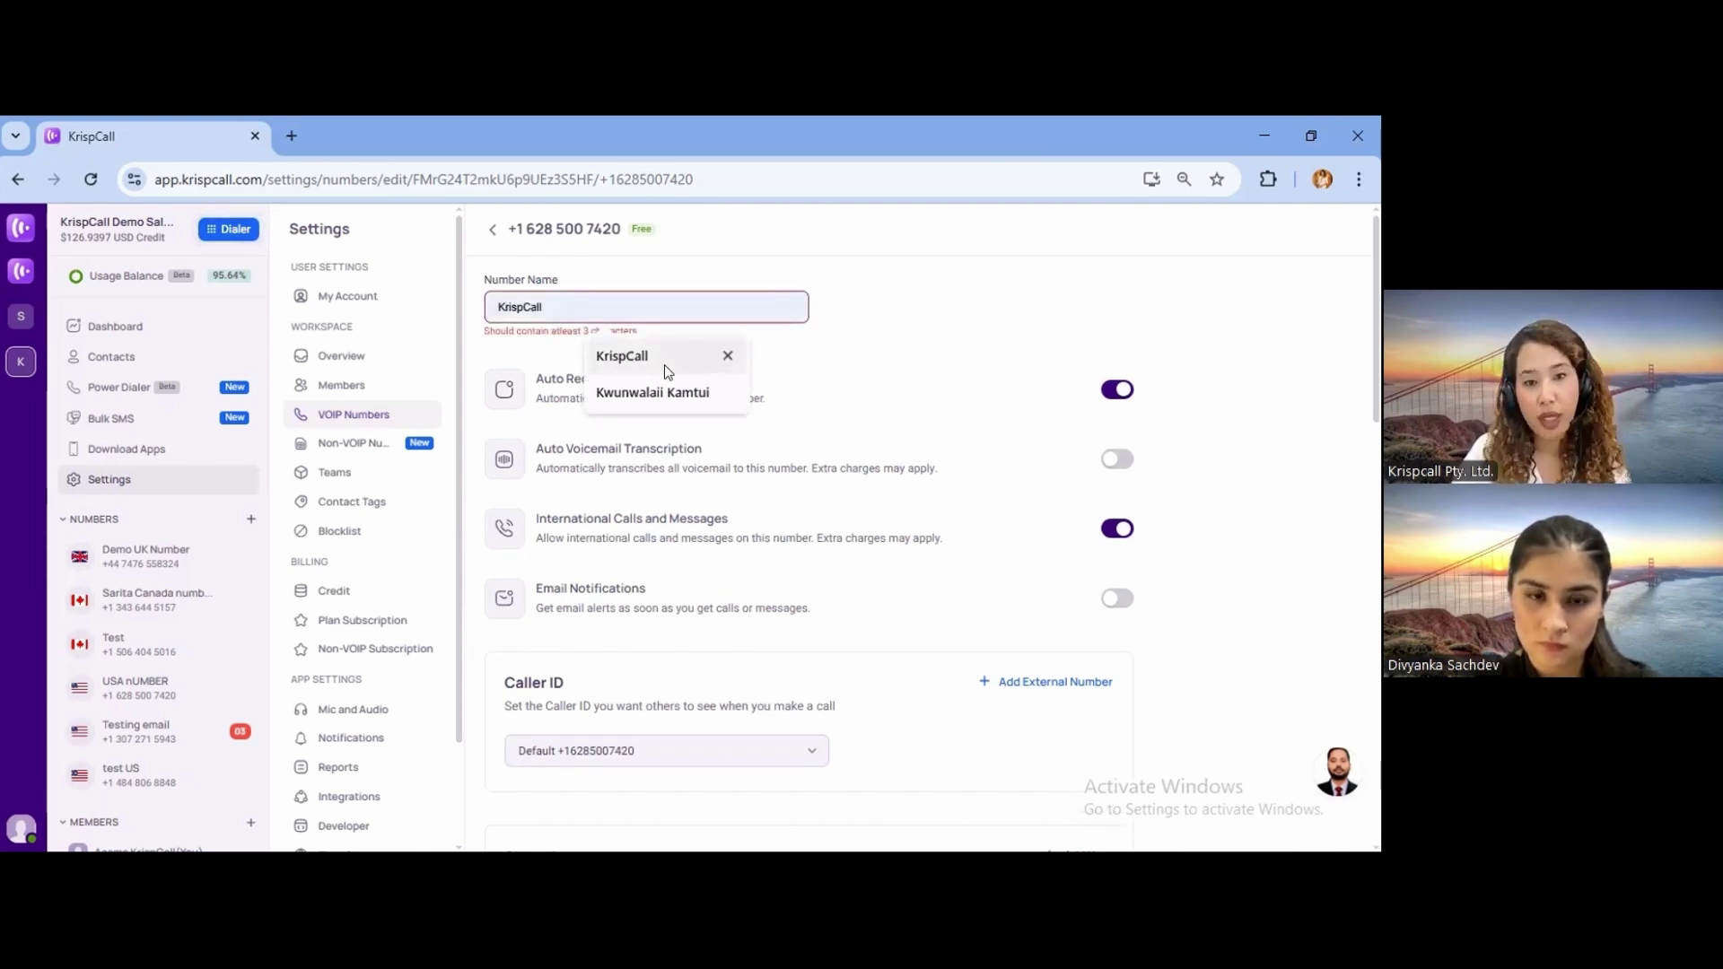
pyautogui.click(1048, 803)
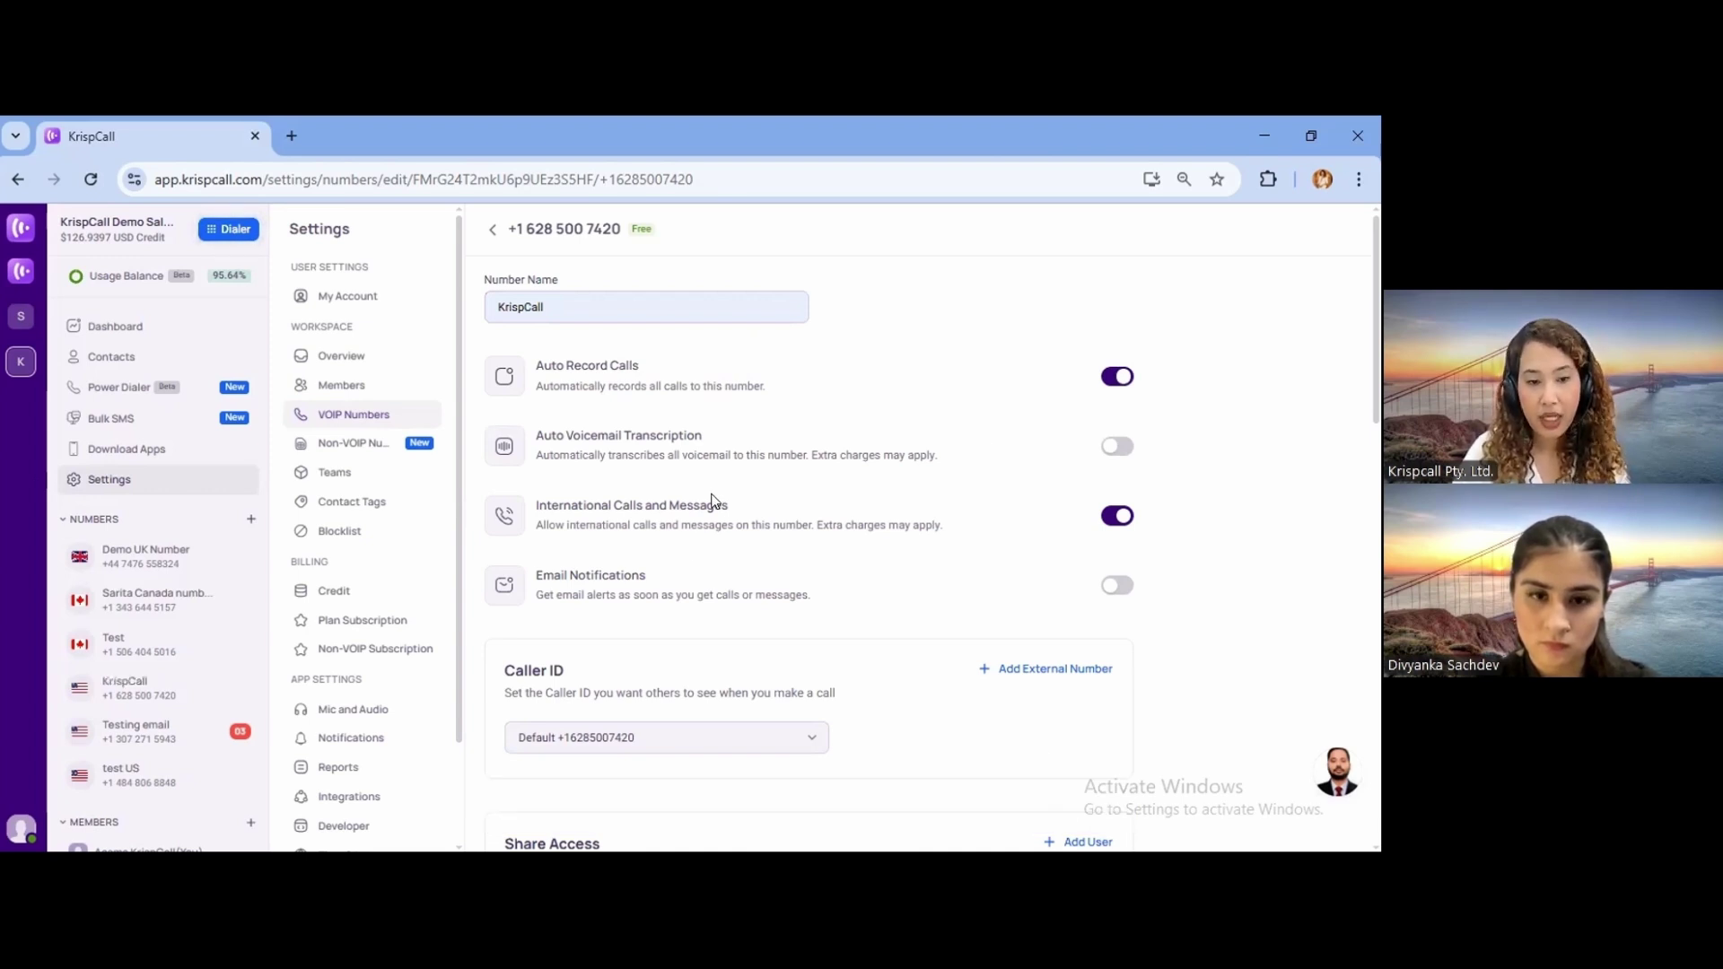
# Go back to My Numbers and open the Test number's settings.
pyautogui.scroll(-3, 709, 502)
pyautogui.scroll(3, 570, 473)
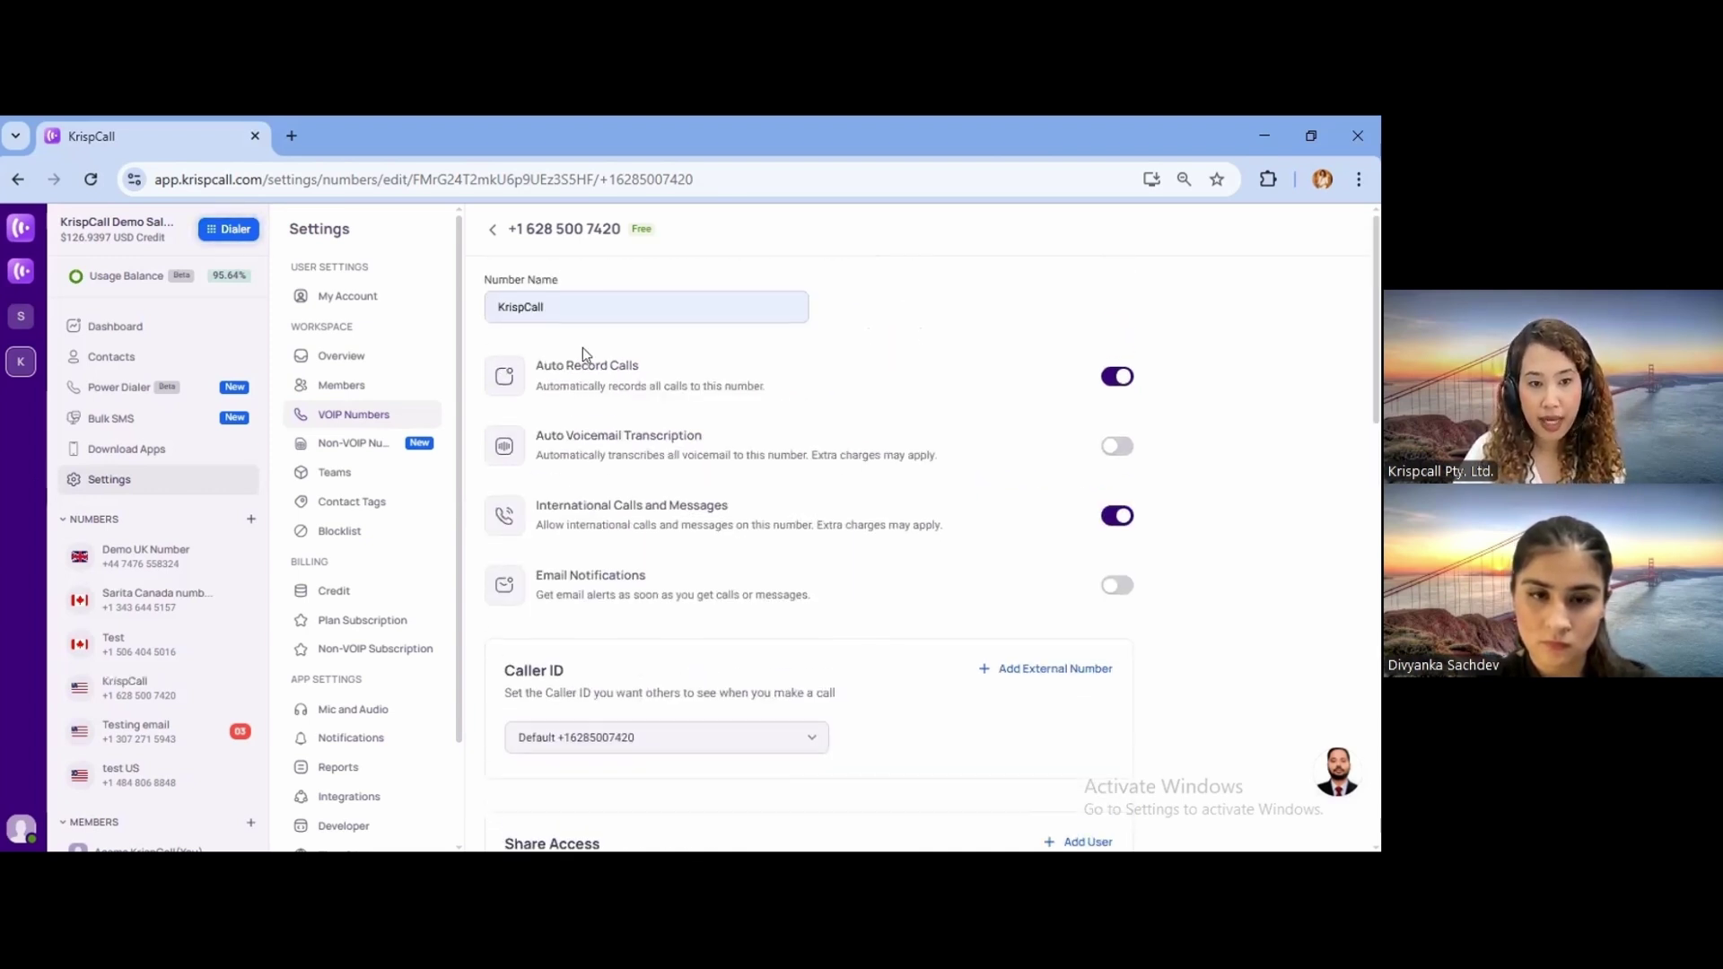
pyautogui.hotkey('alt', 'Left')
pyautogui.click(604, 473)
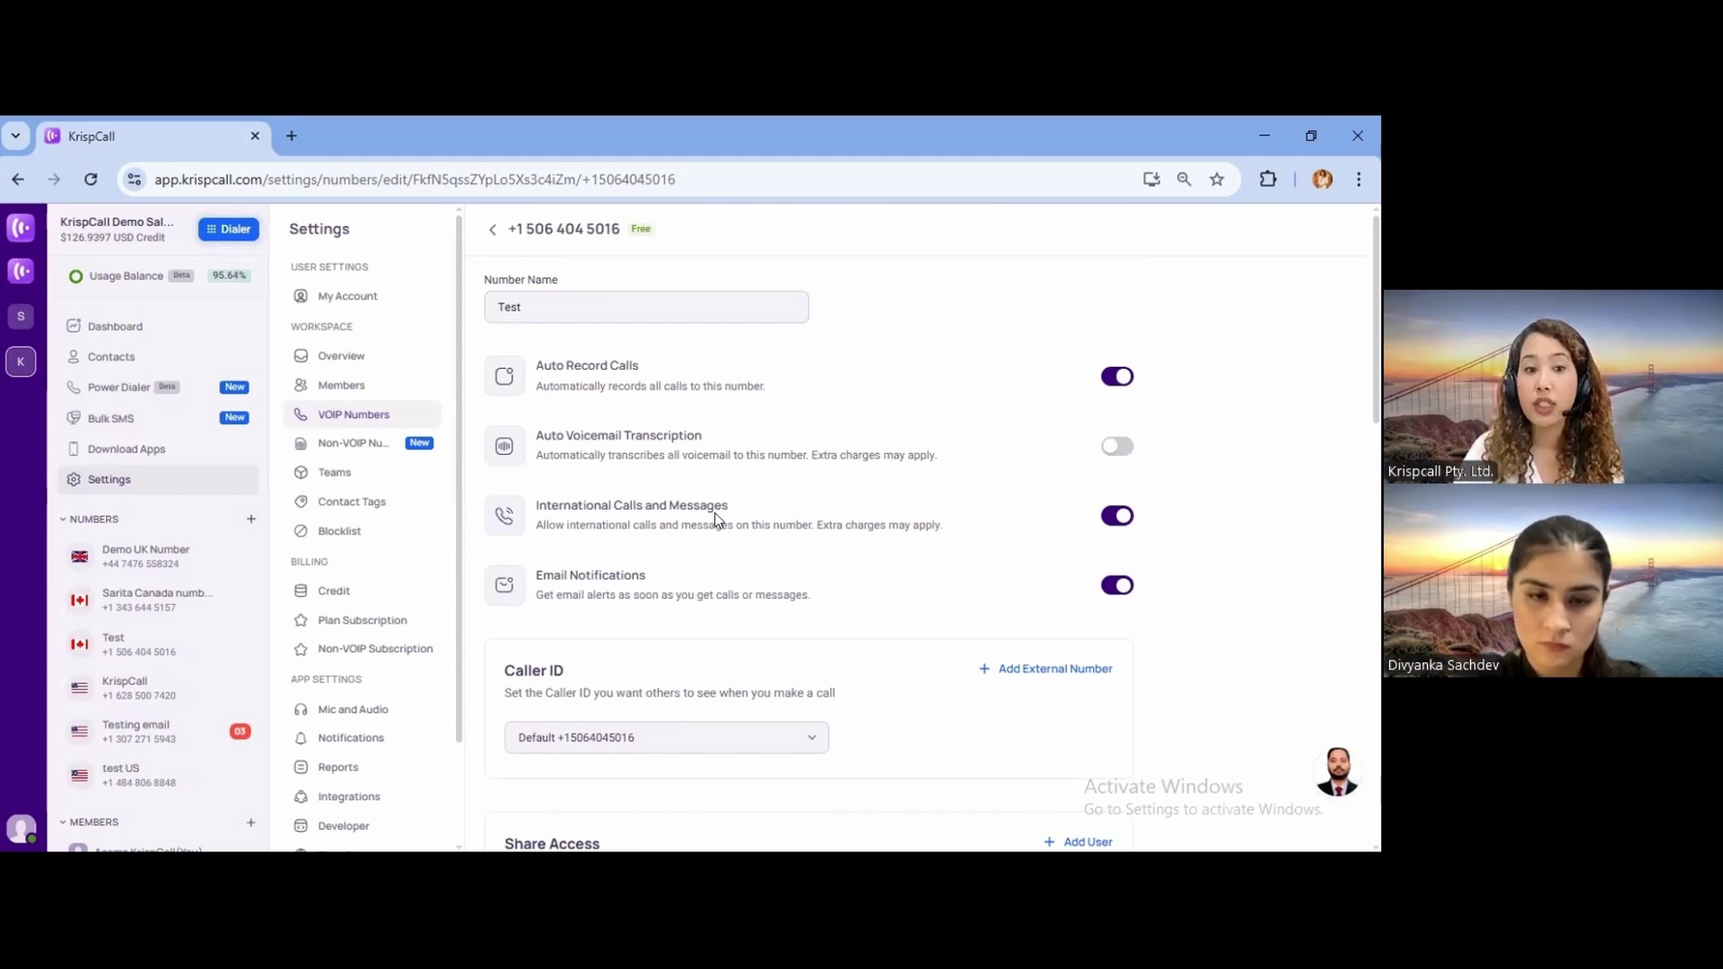
# Paste an external caller ID number and request its verification.
pyautogui.scroll(-2, 708, 523)
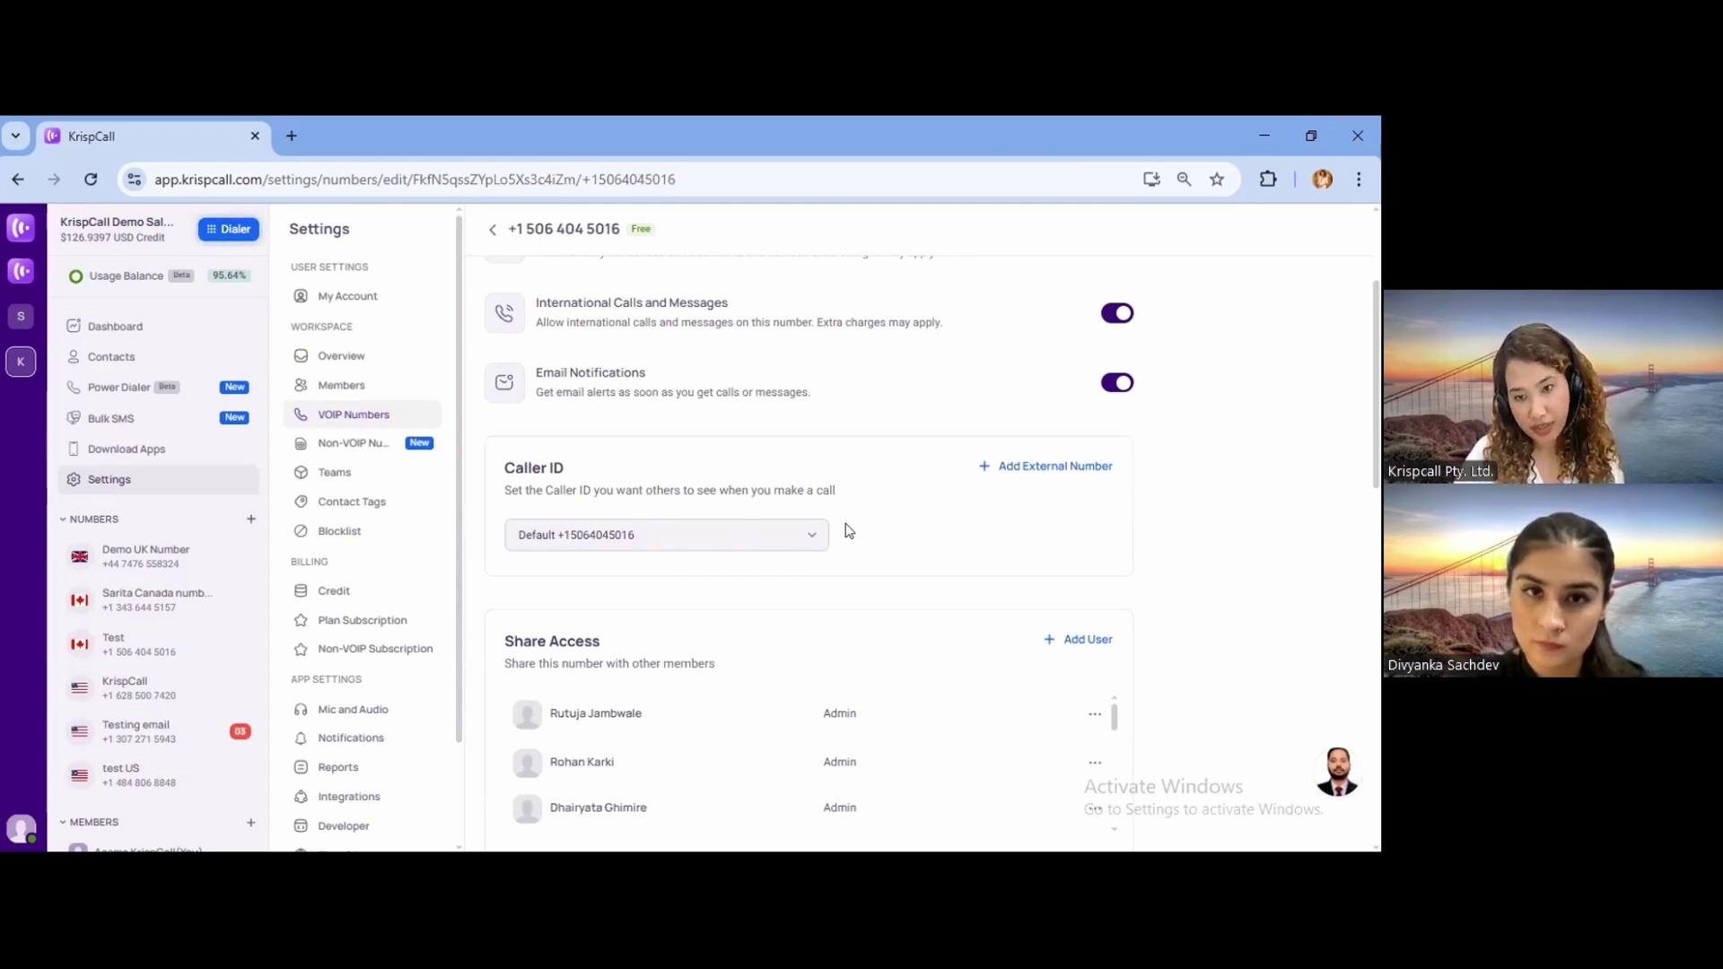
pyautogui.click(1053, 467)
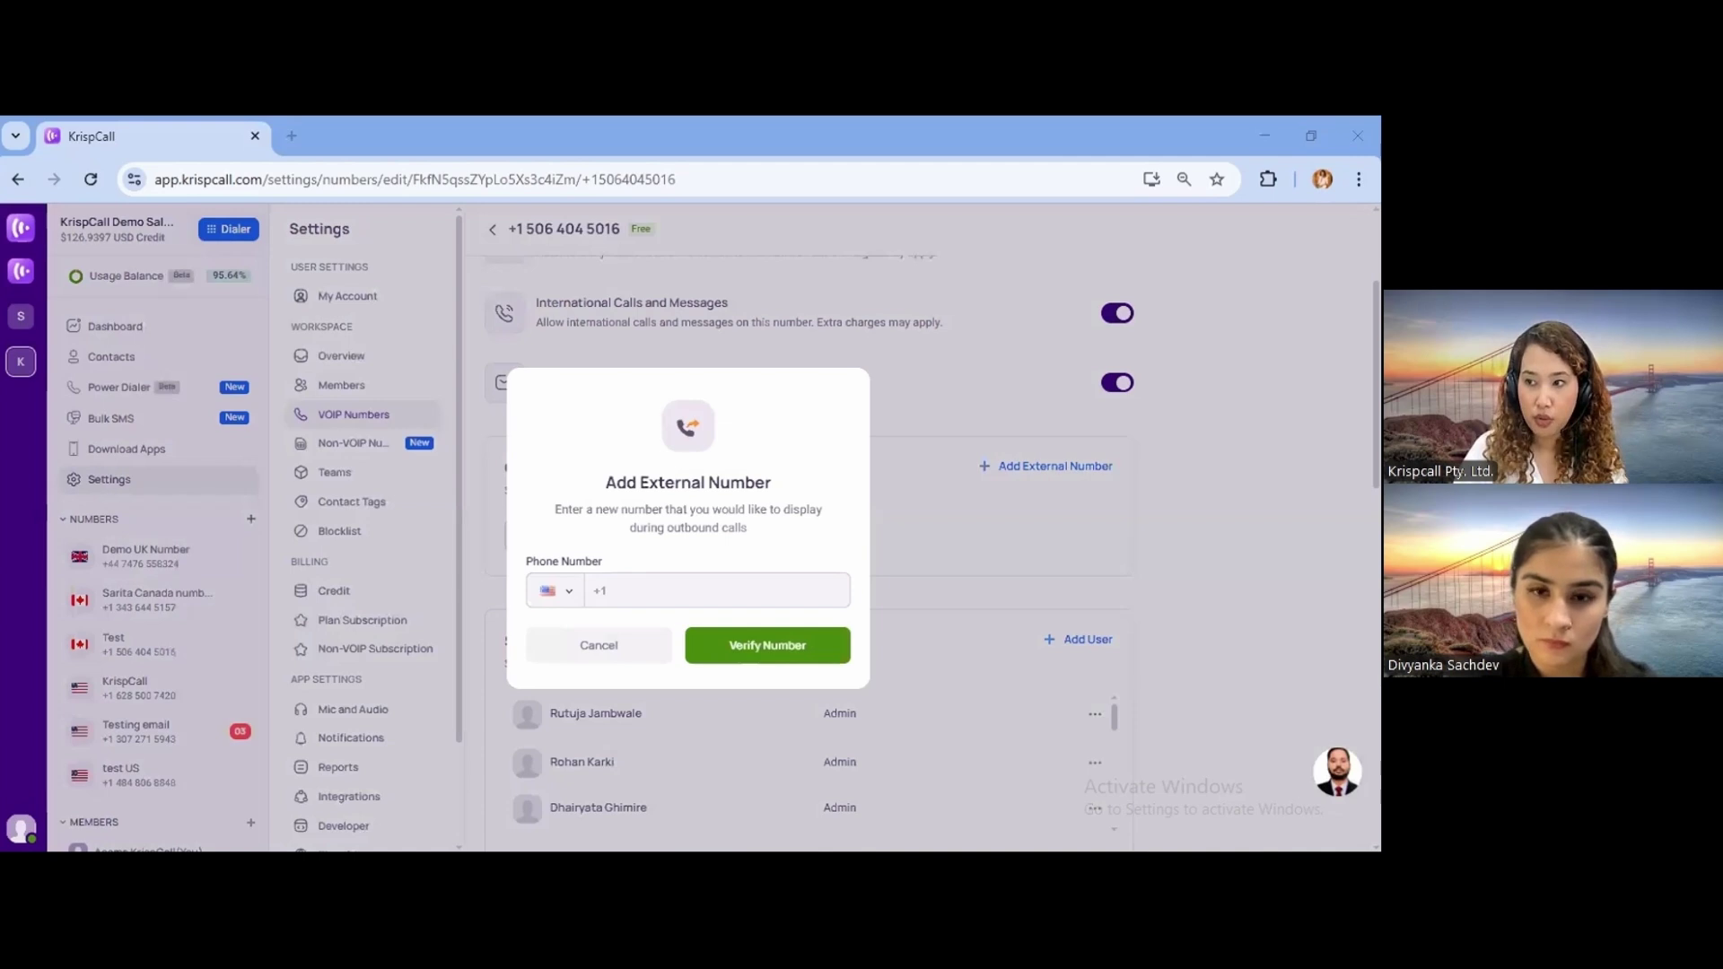
pyautogui.click(628, 589)
pyautogui.hotkey('ctrl', 'v')
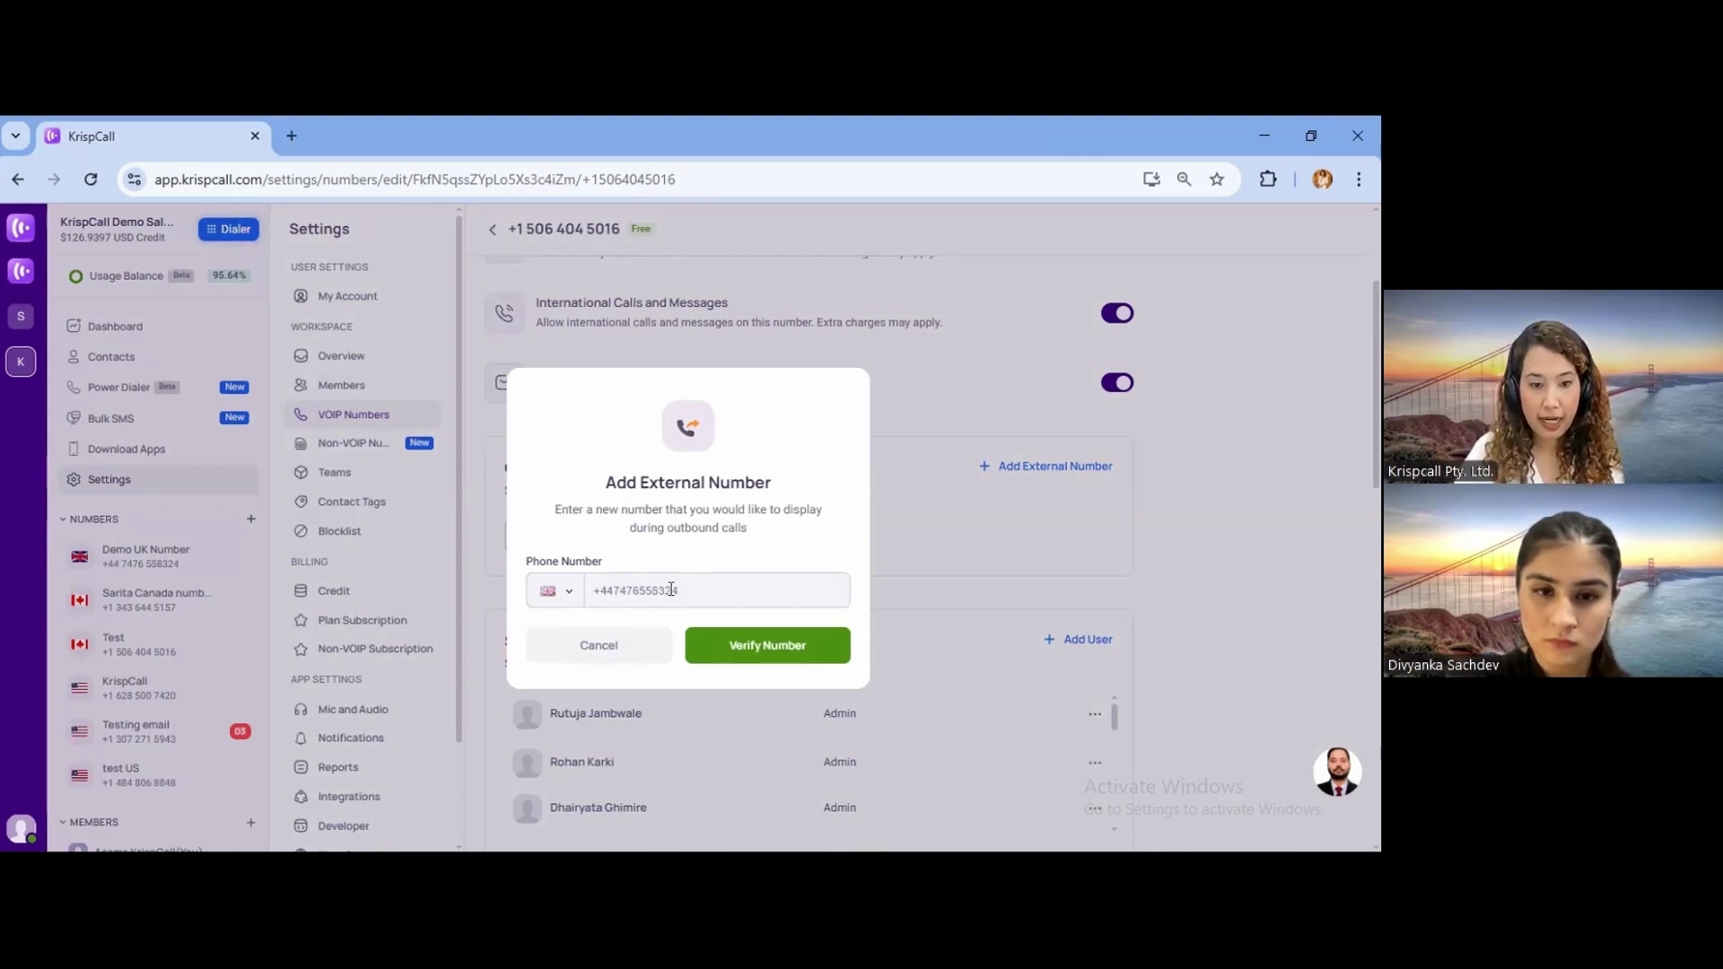
pyautogui.click(736, 645)
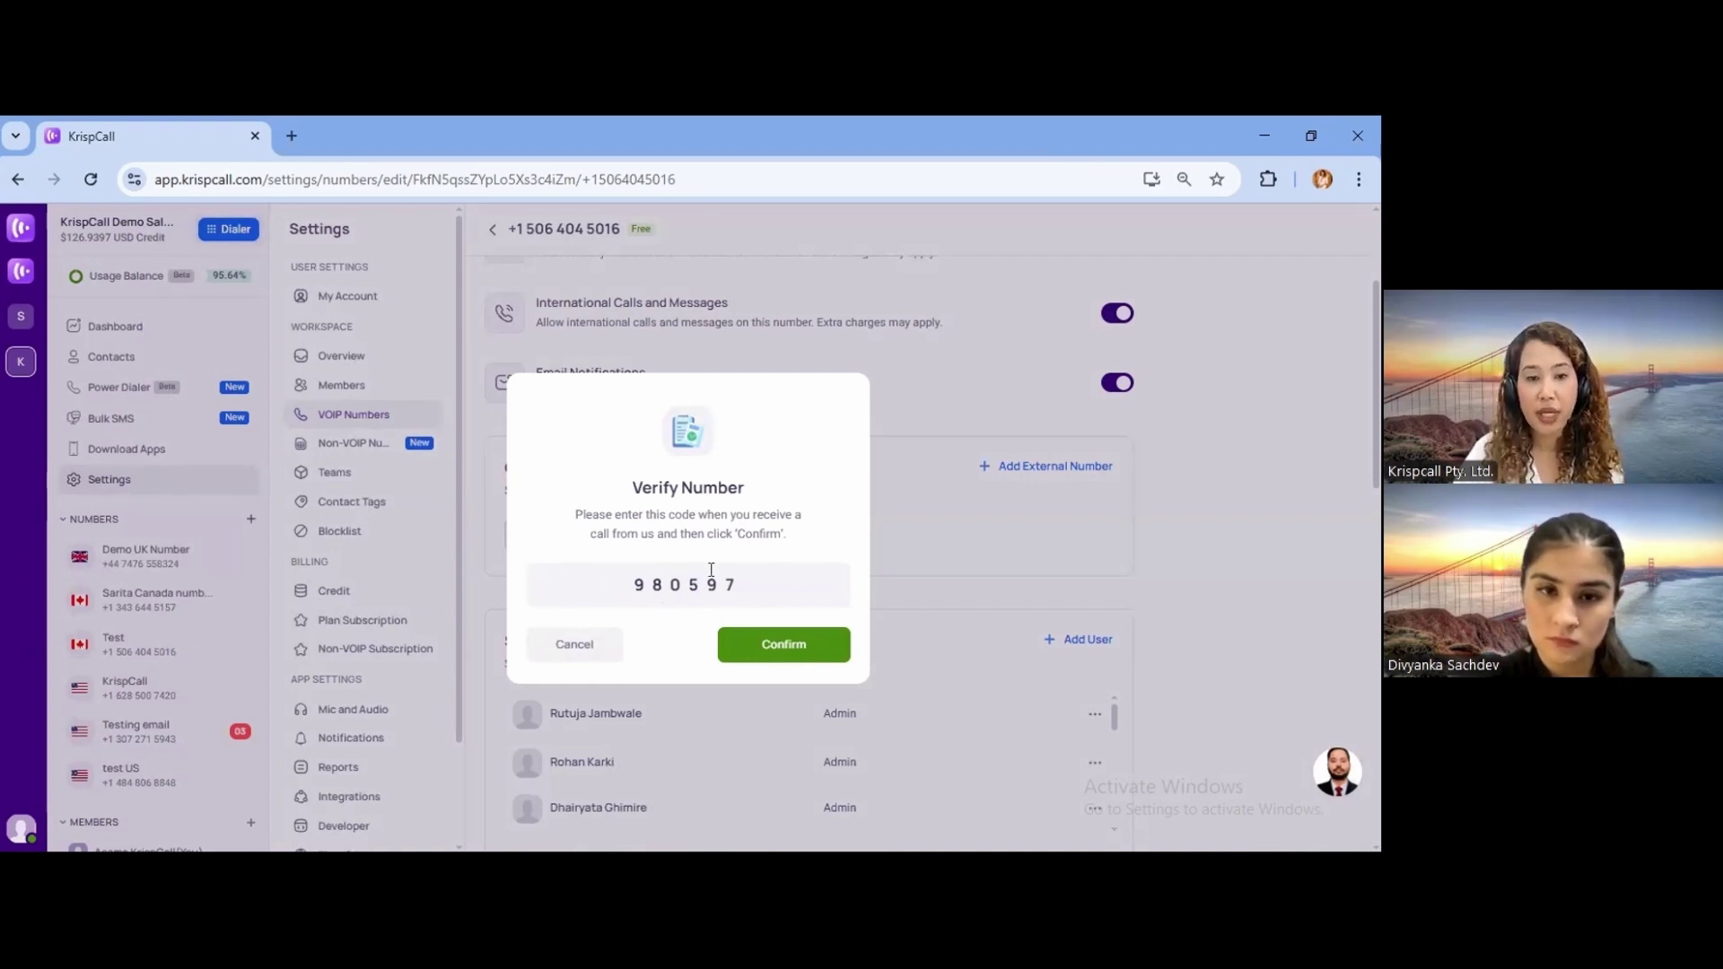
pyautogui.press('Return')
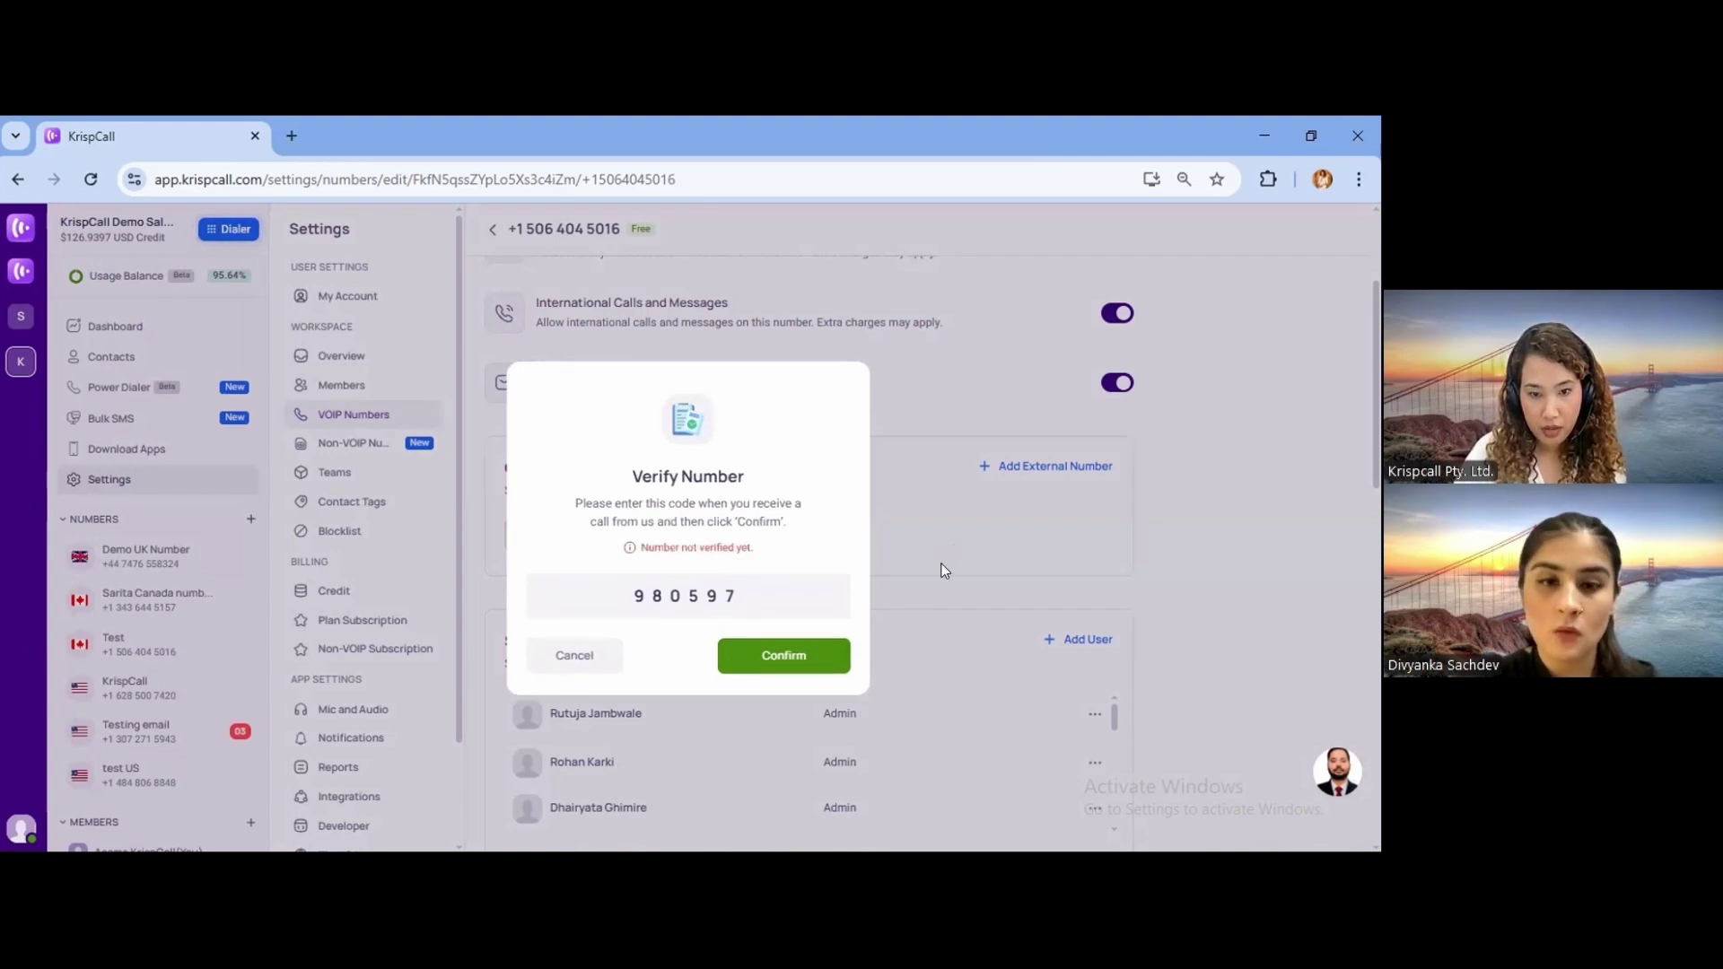
# Cancel verification and close the dialog, leaving the external number as Caller ID.
pyautogui.click(585, 662)
pyautogui.click(589, 646)
pyautogui.scroll(-2, 709, 529)
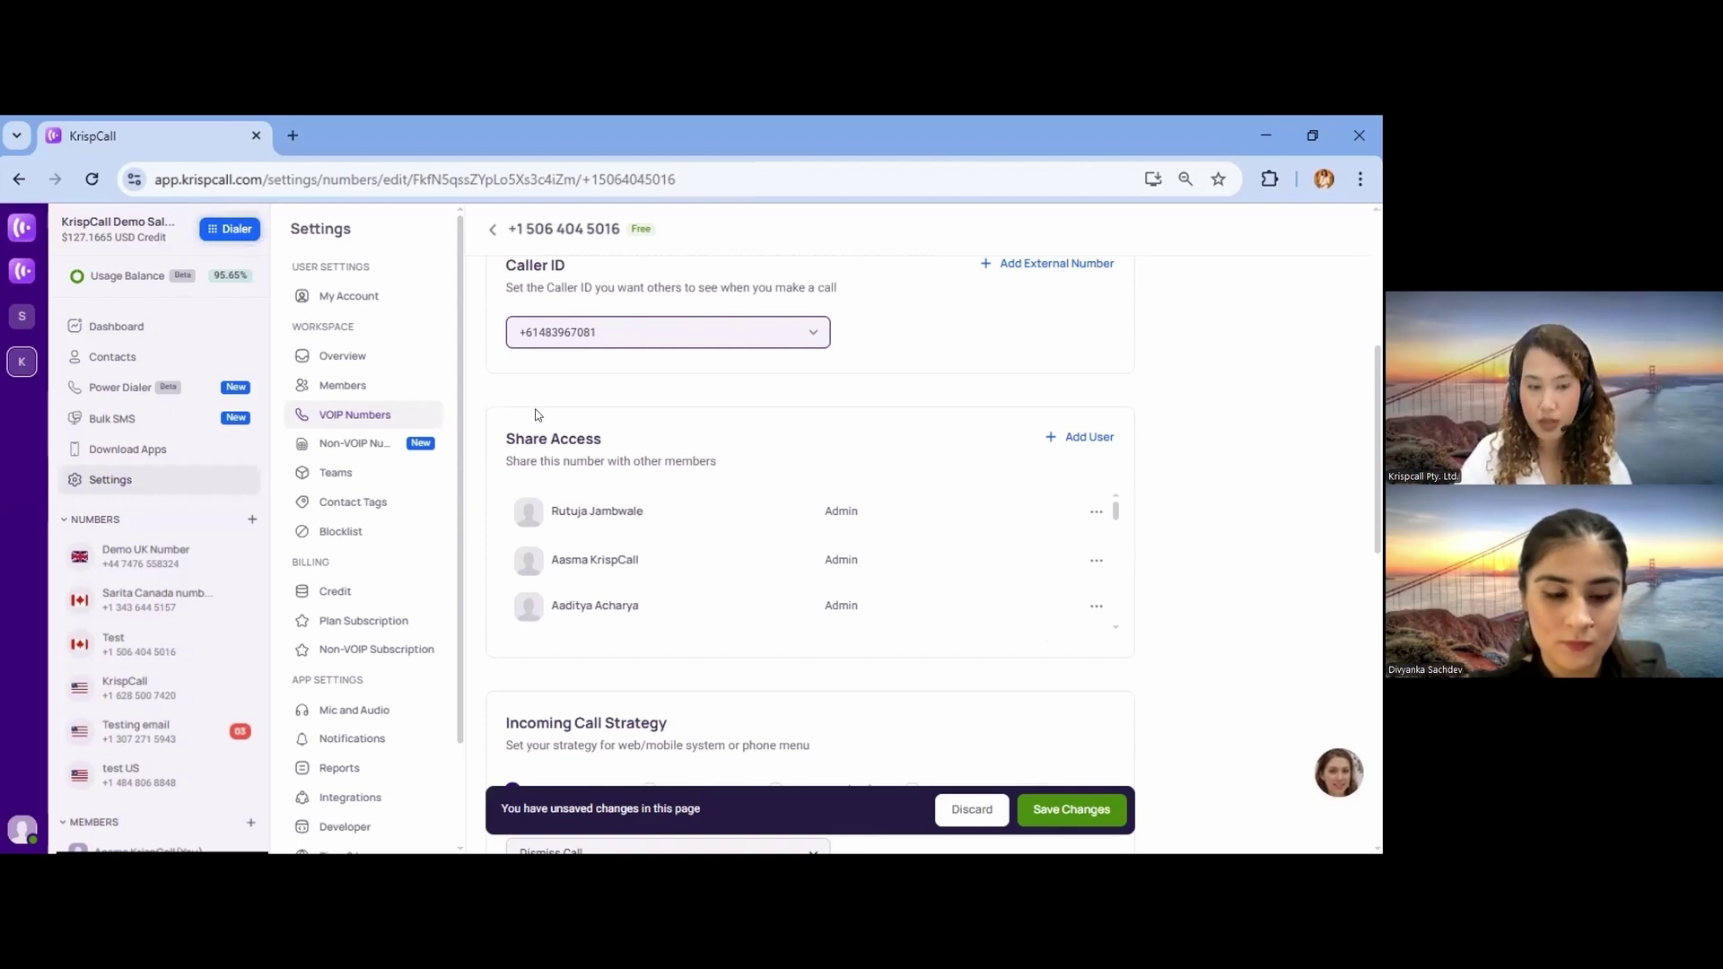
# Draft a member invitation with the Member role, discard it, and go to VOIP Numbers.
pyautogui.click(336, 385)
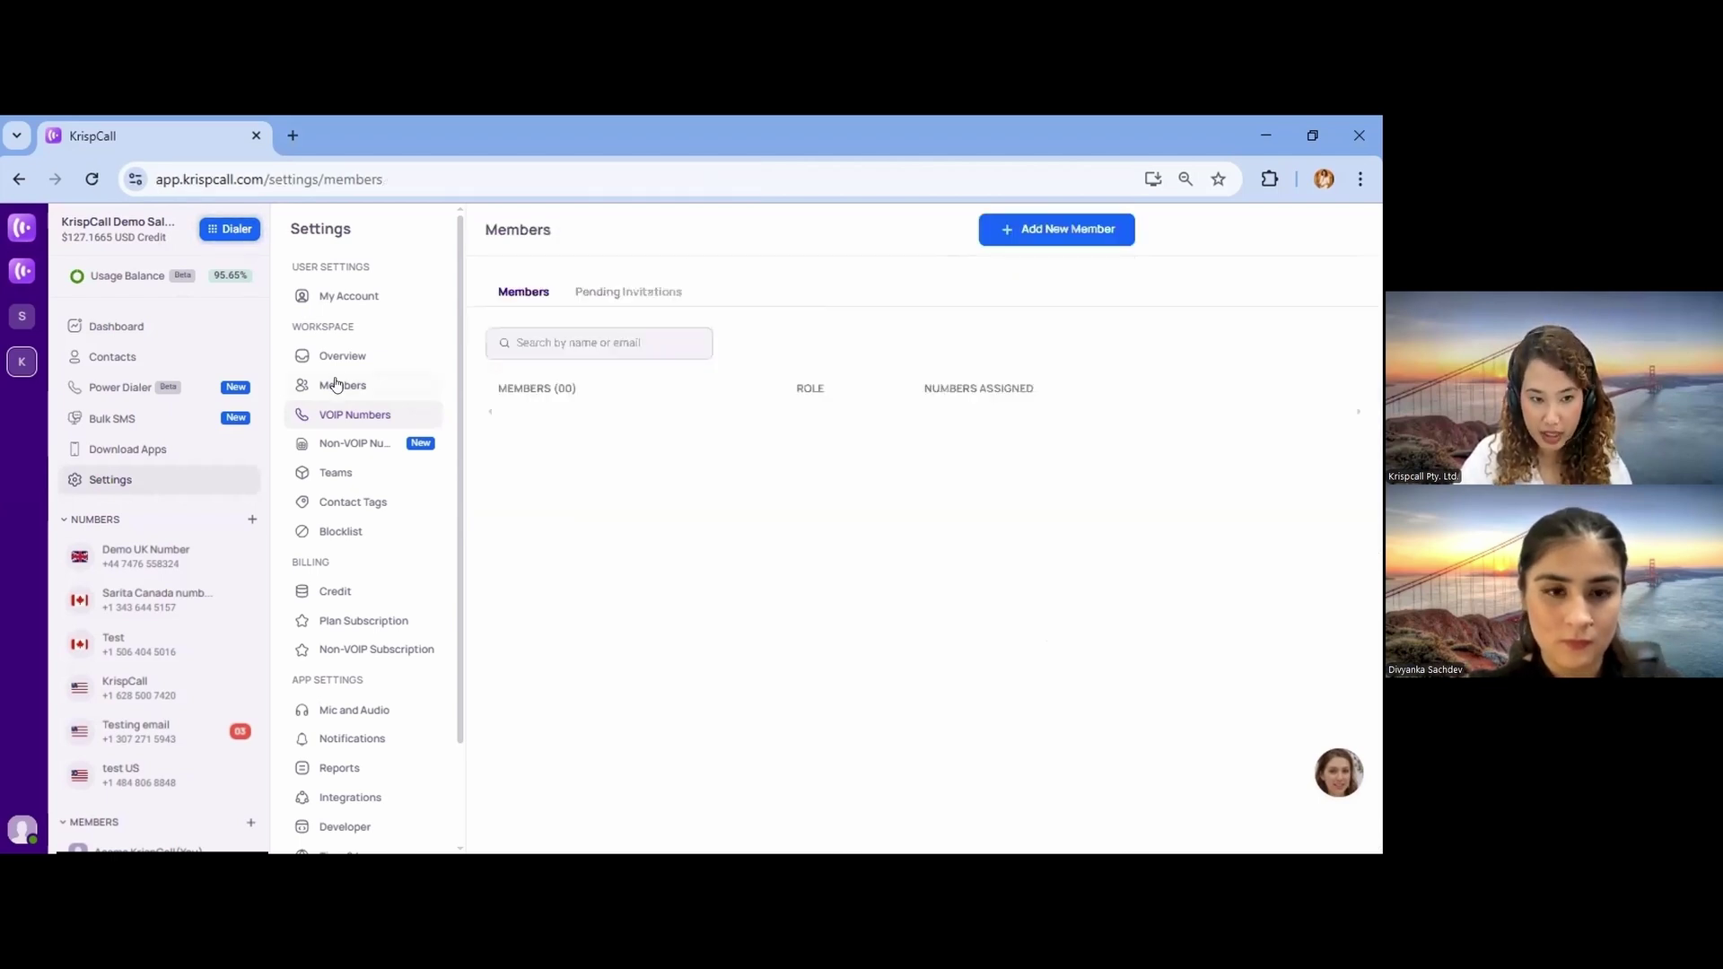
pyautogui.click(1032, 230)
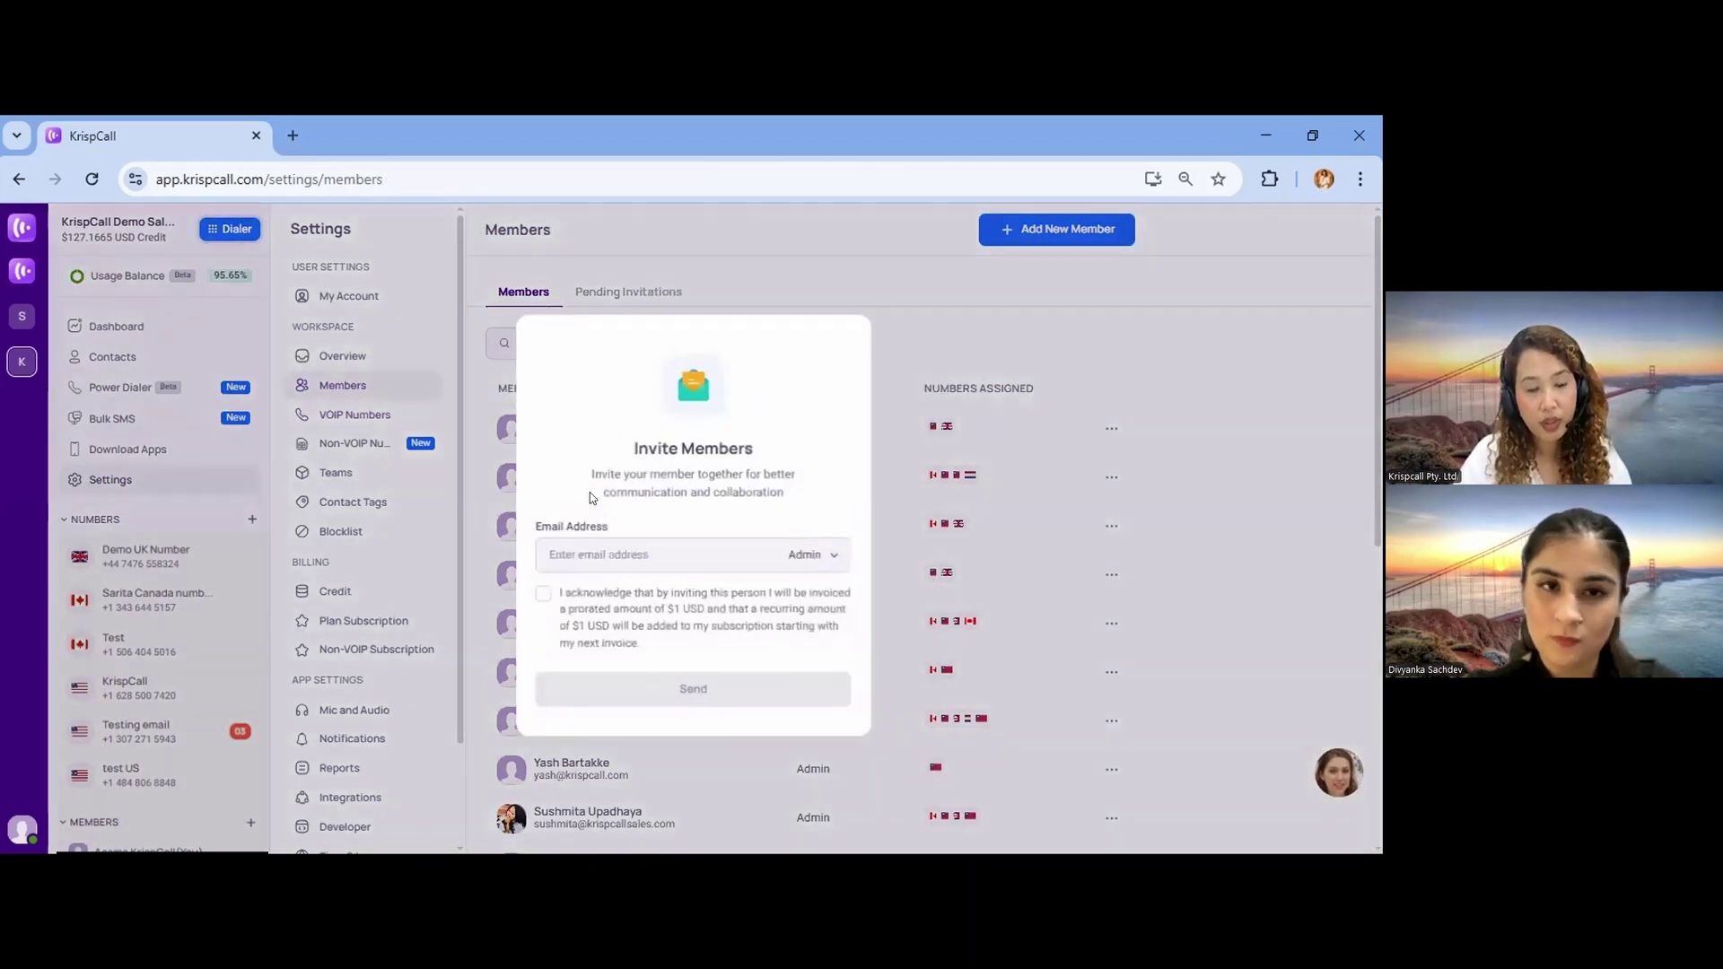
pyautogui.click(611, 543)
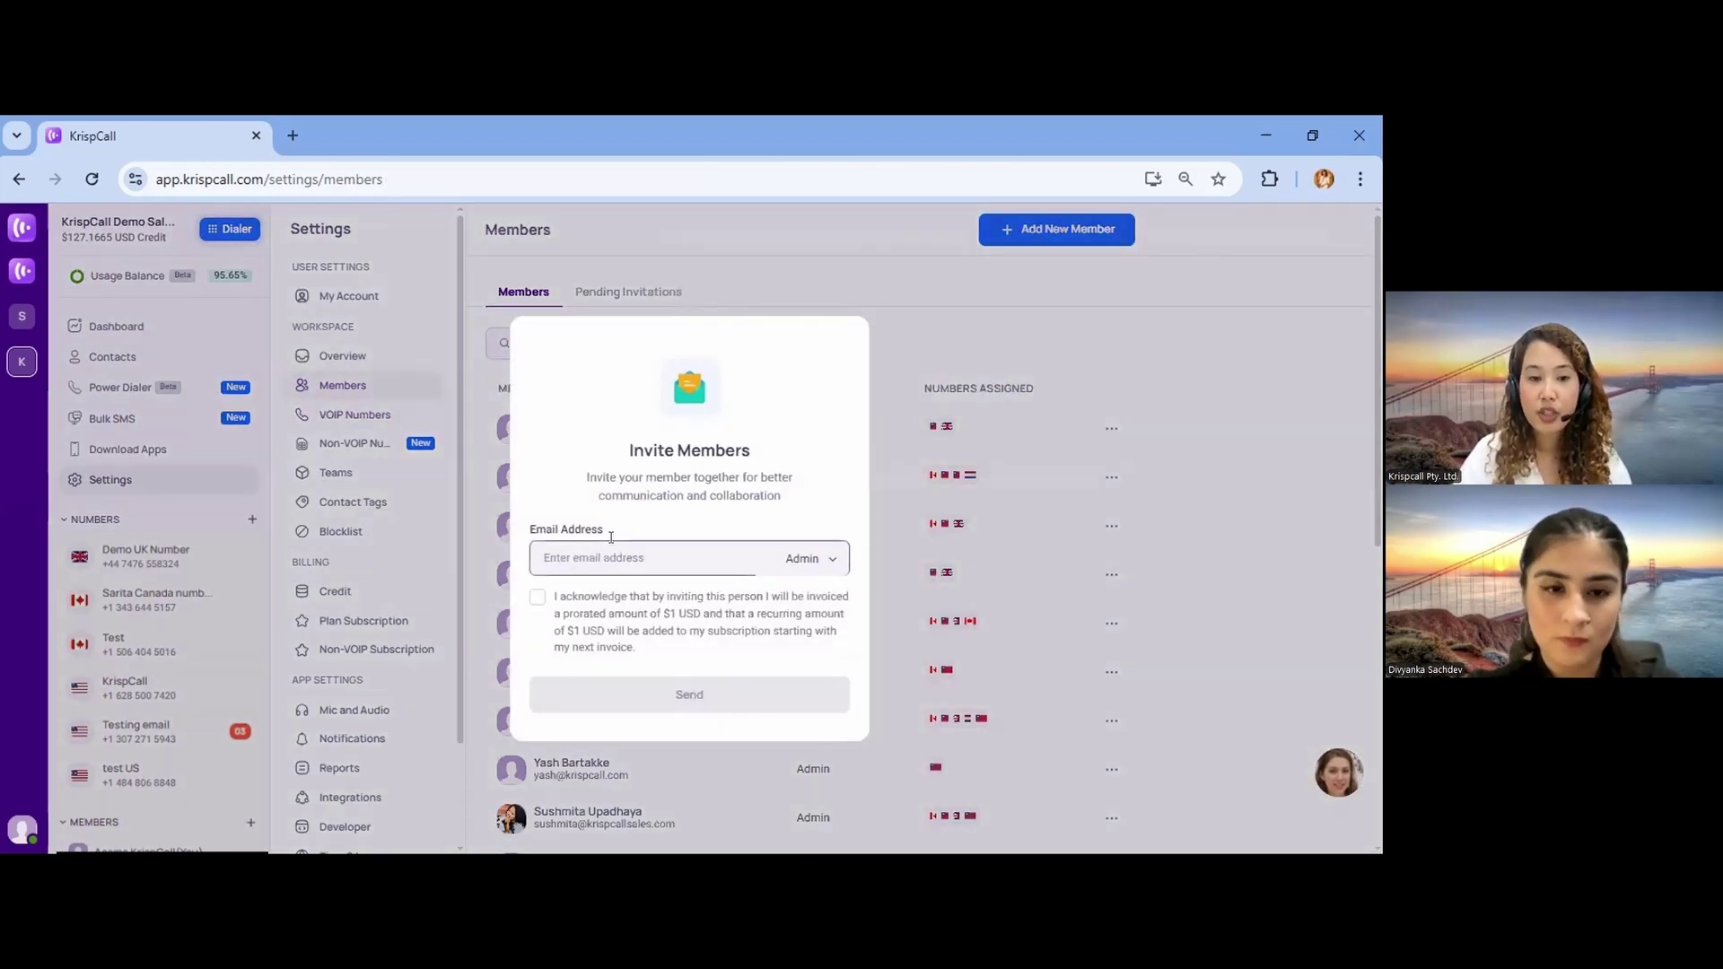
pyautogui.click(802, 558)
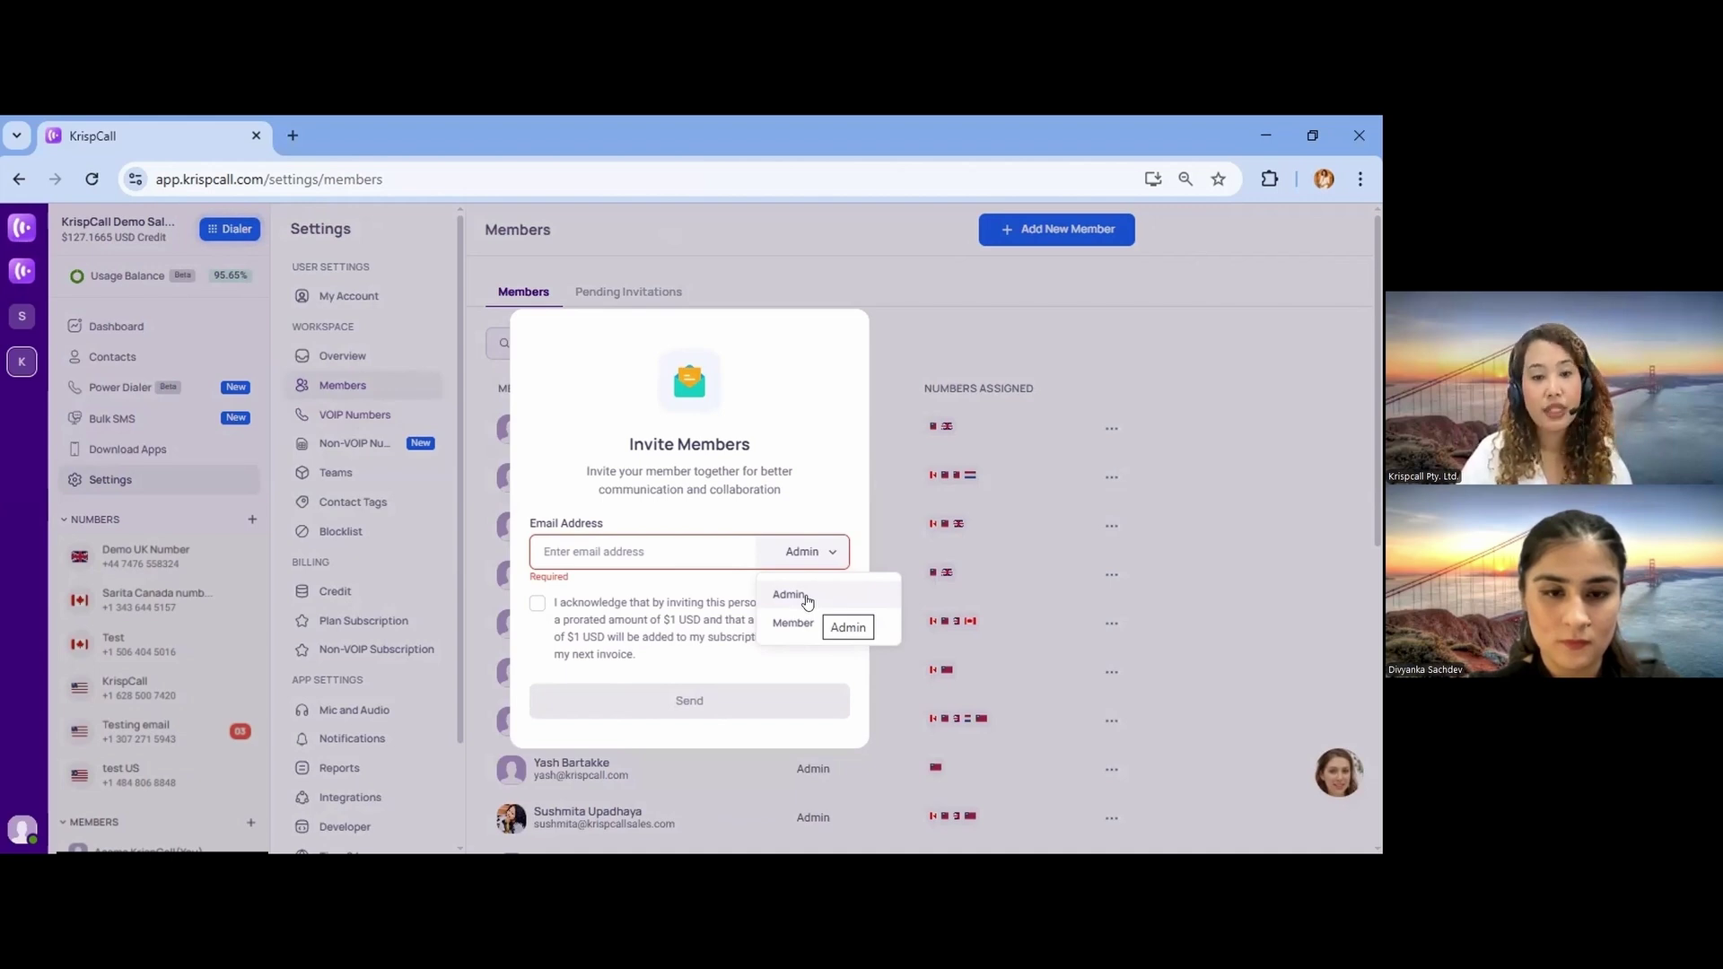
pyautogui.click(792, 624)
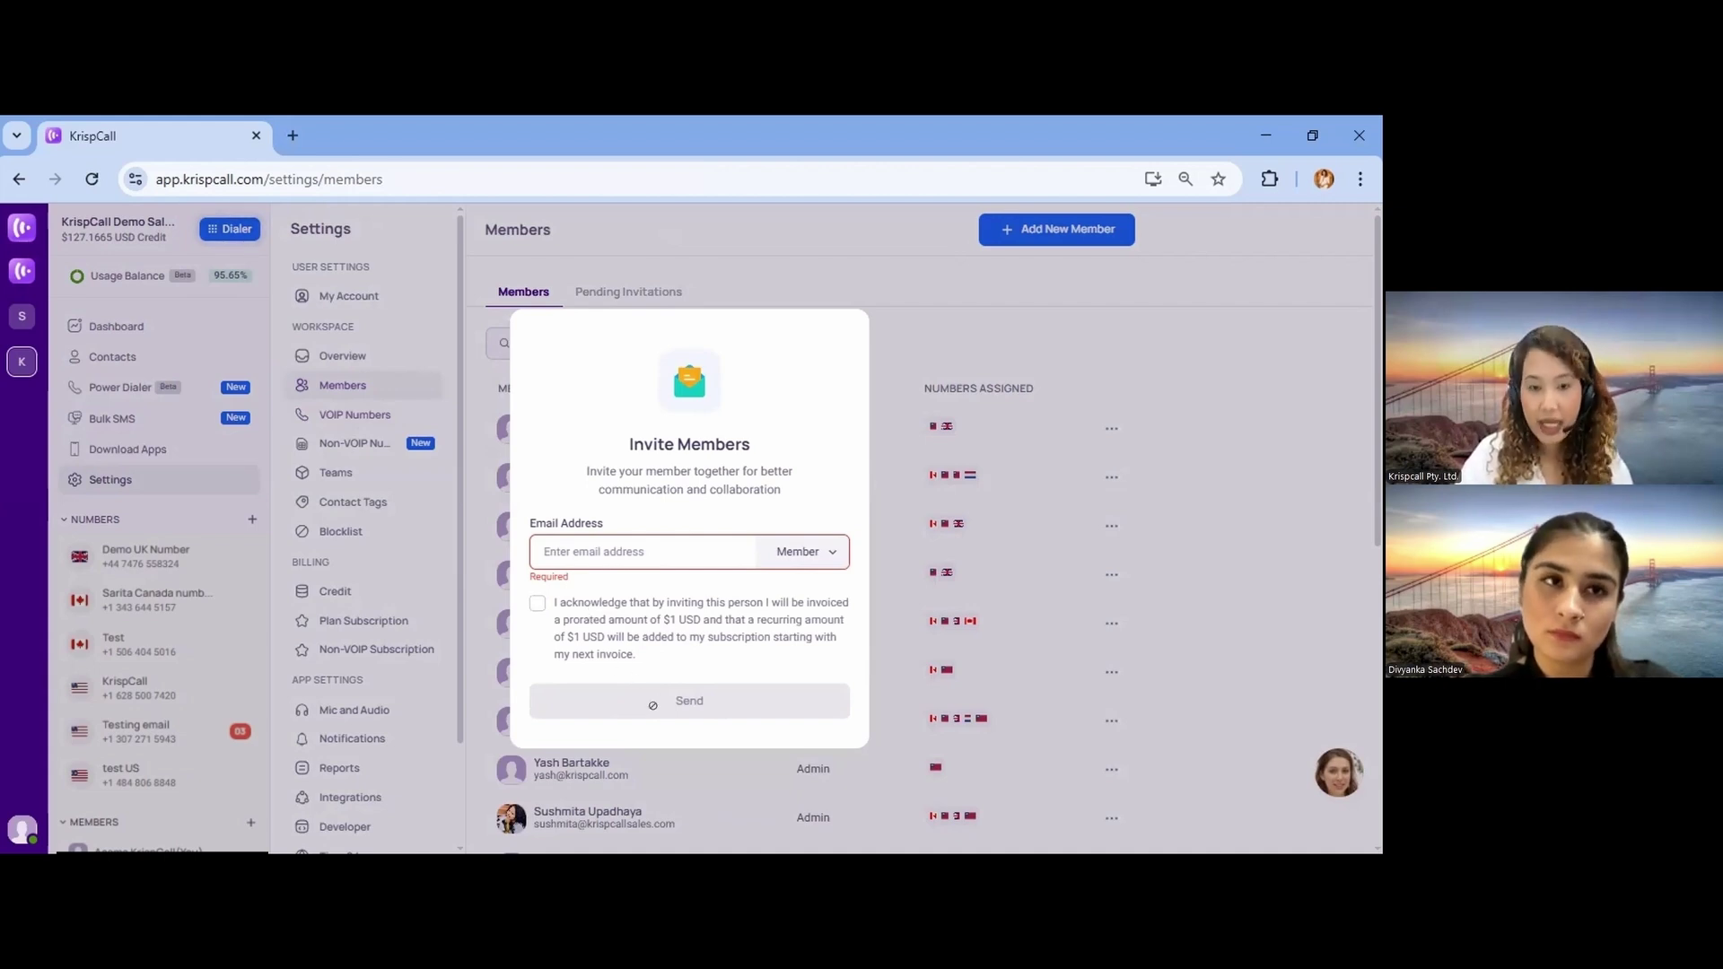
pyautogui.click(961, 318)
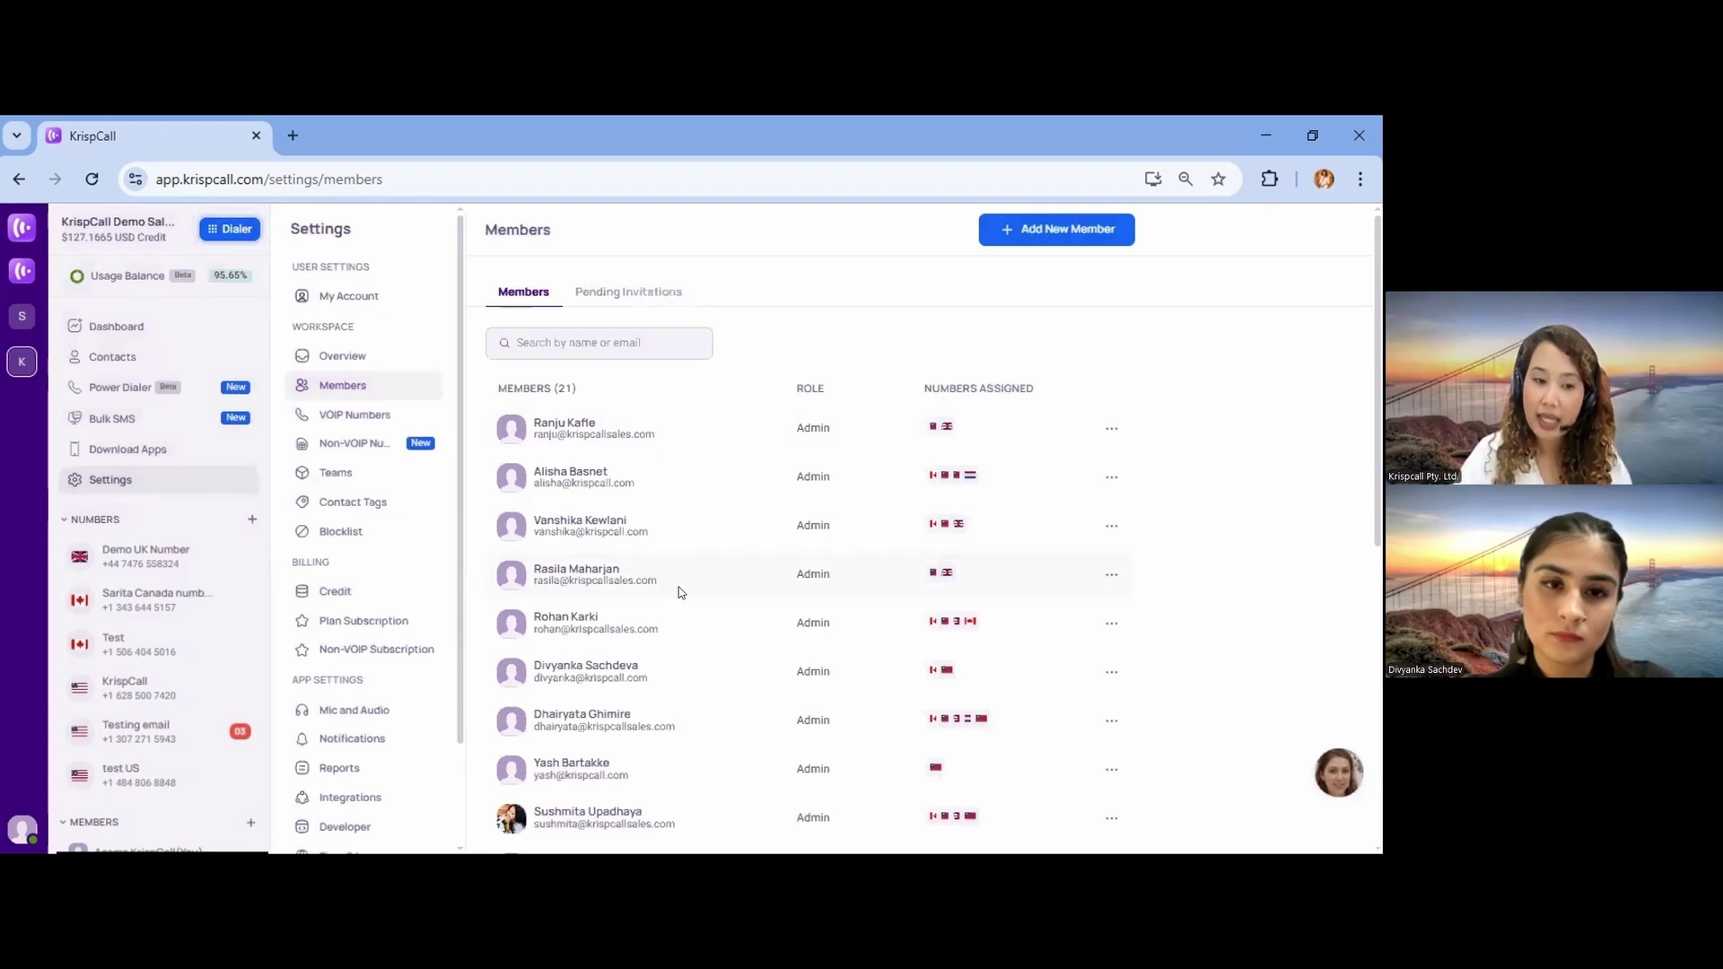
pyautogui.click(409, 417)
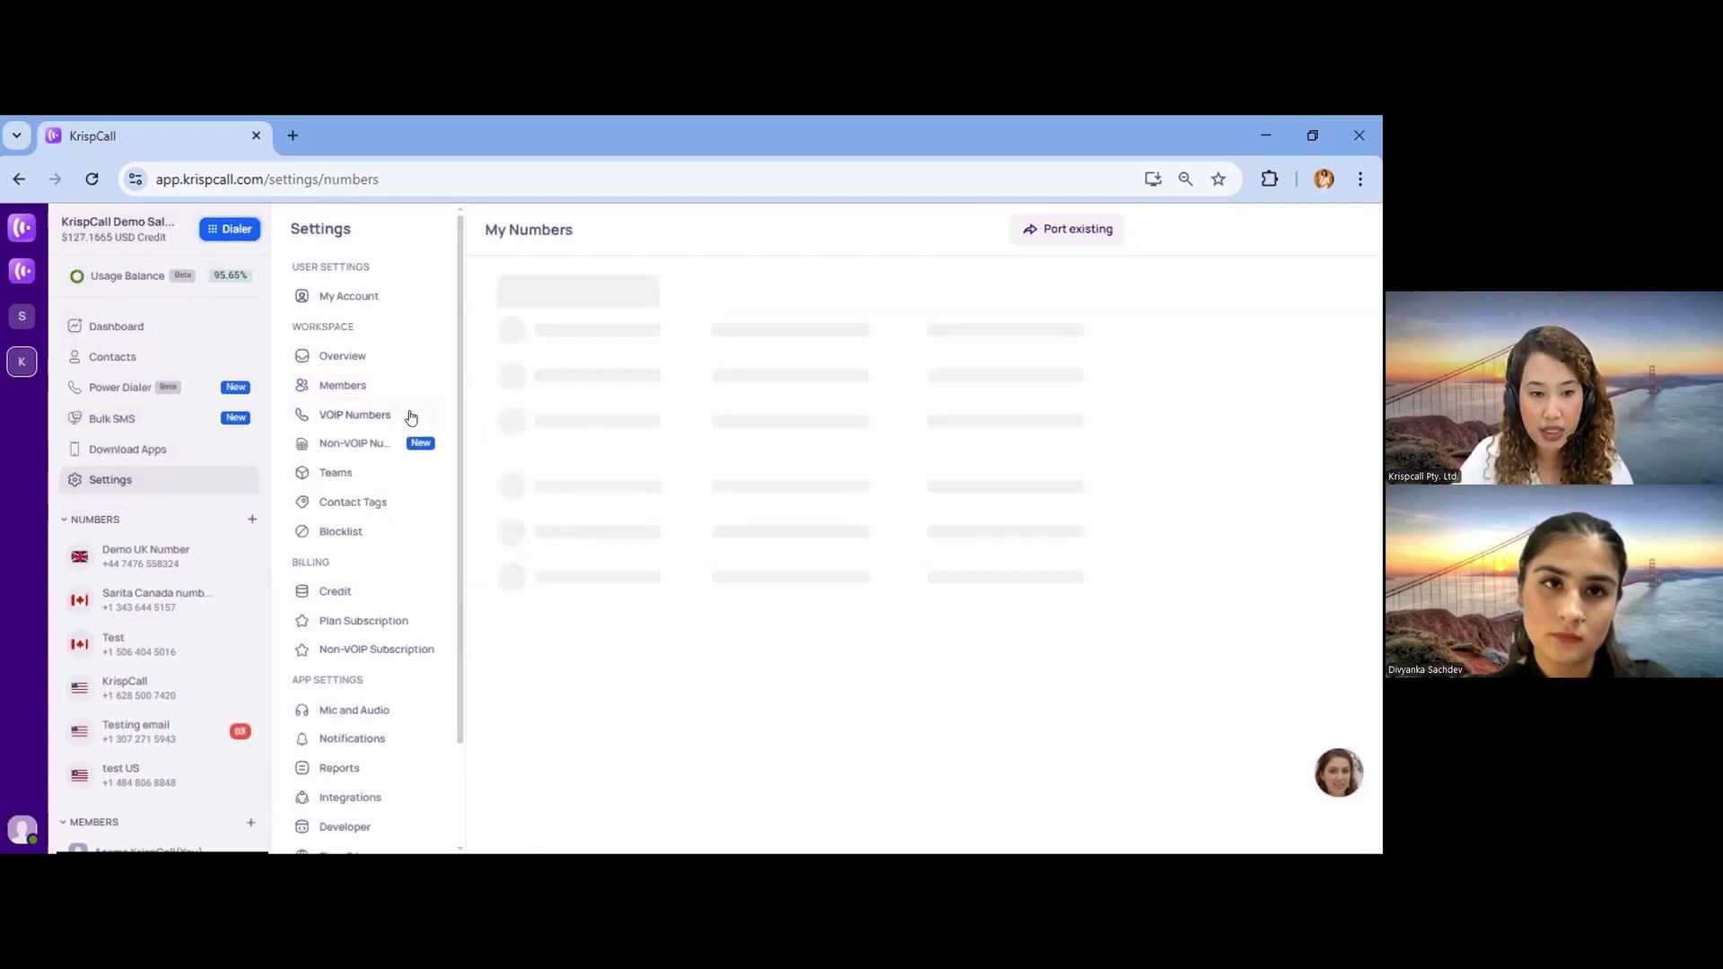
# Open the Test number and add one more member under Share Access.
pyautogui.click(567, 466)
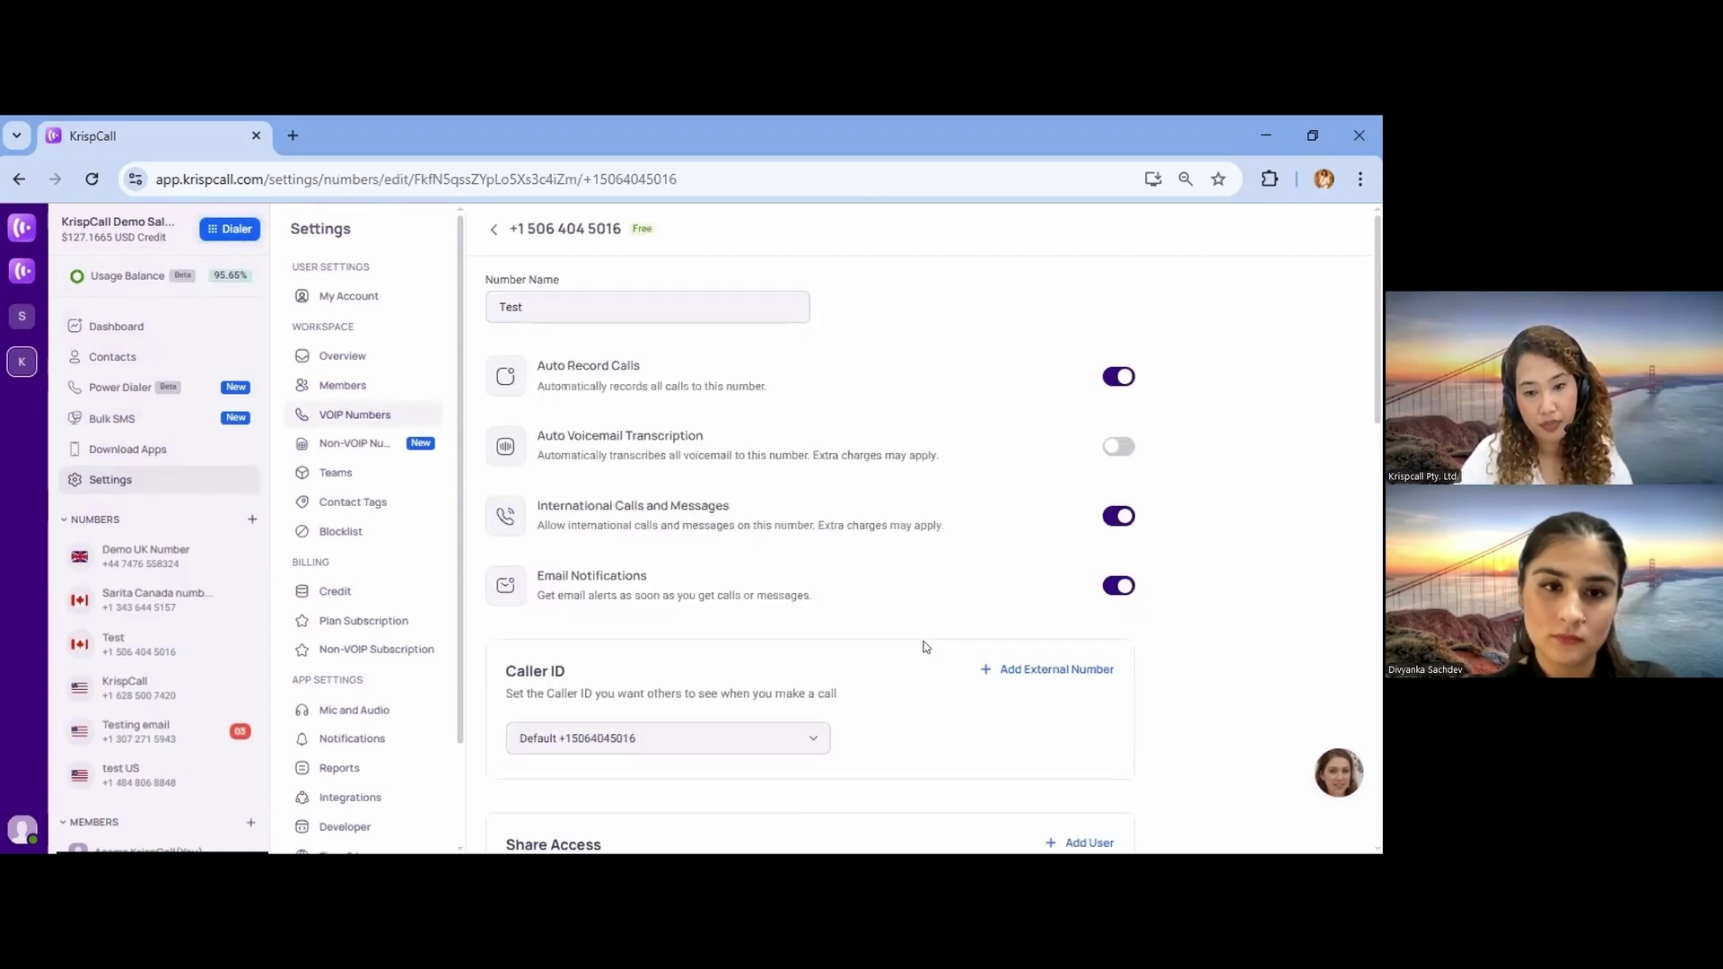
pyautogui.scroll(-2, 927, 647)
pyautogui.click(1071, 640)
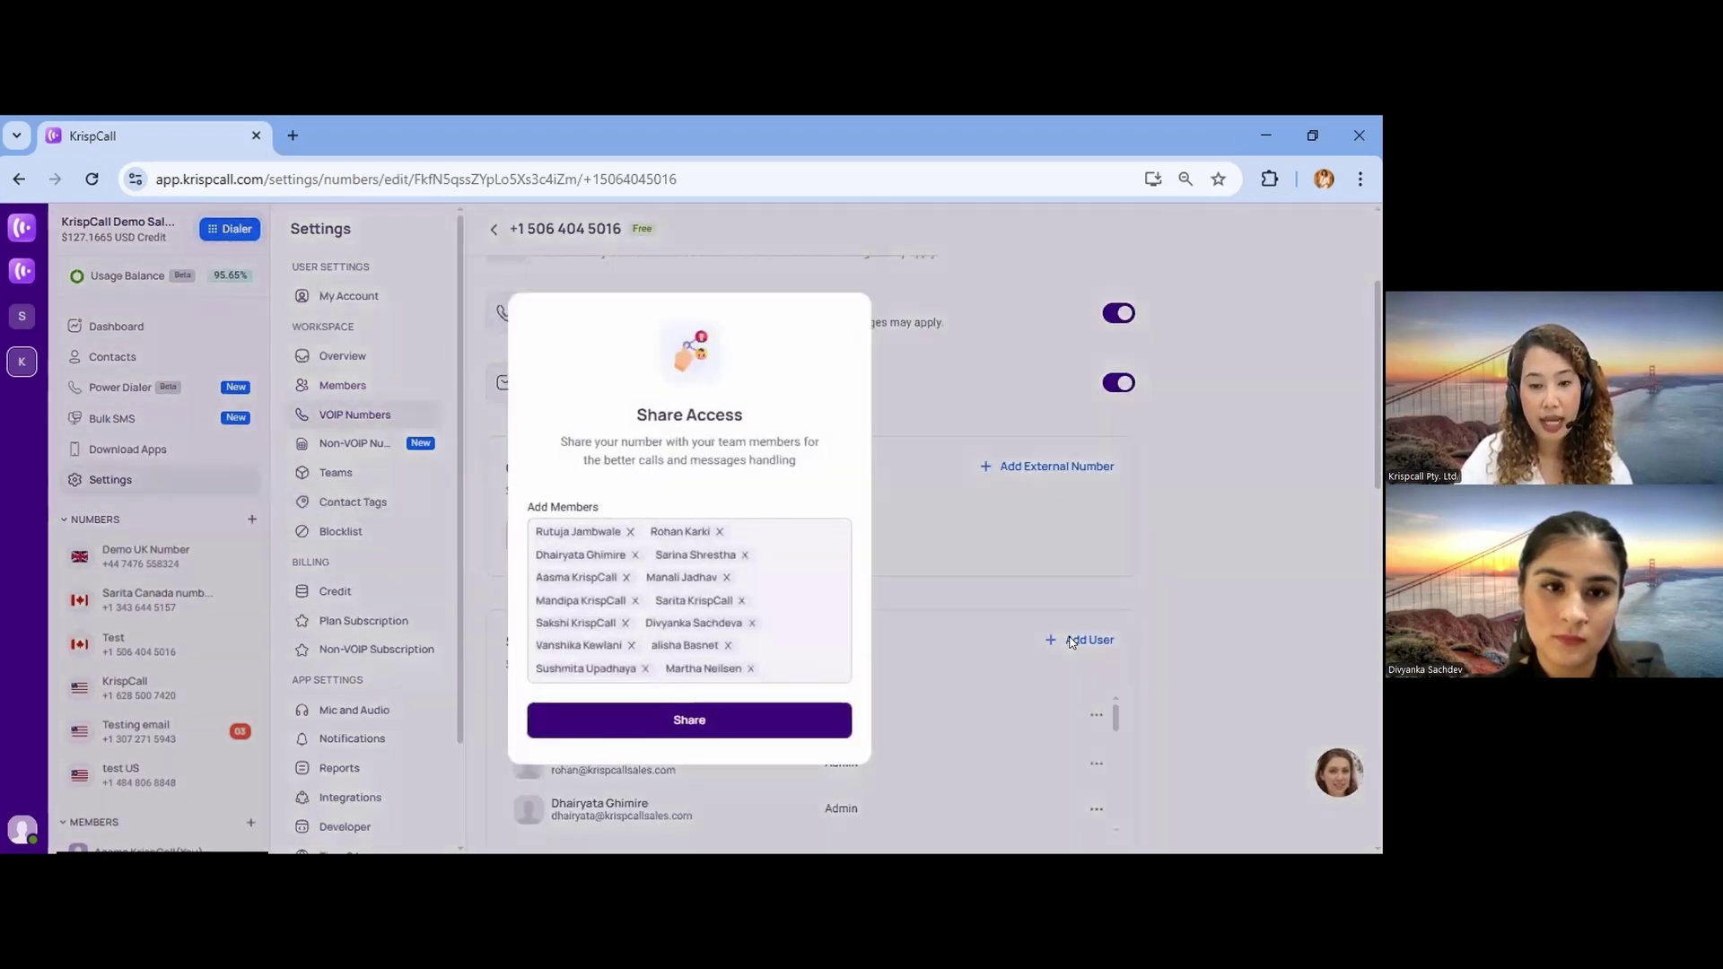
pyautogui.click(813, 660)
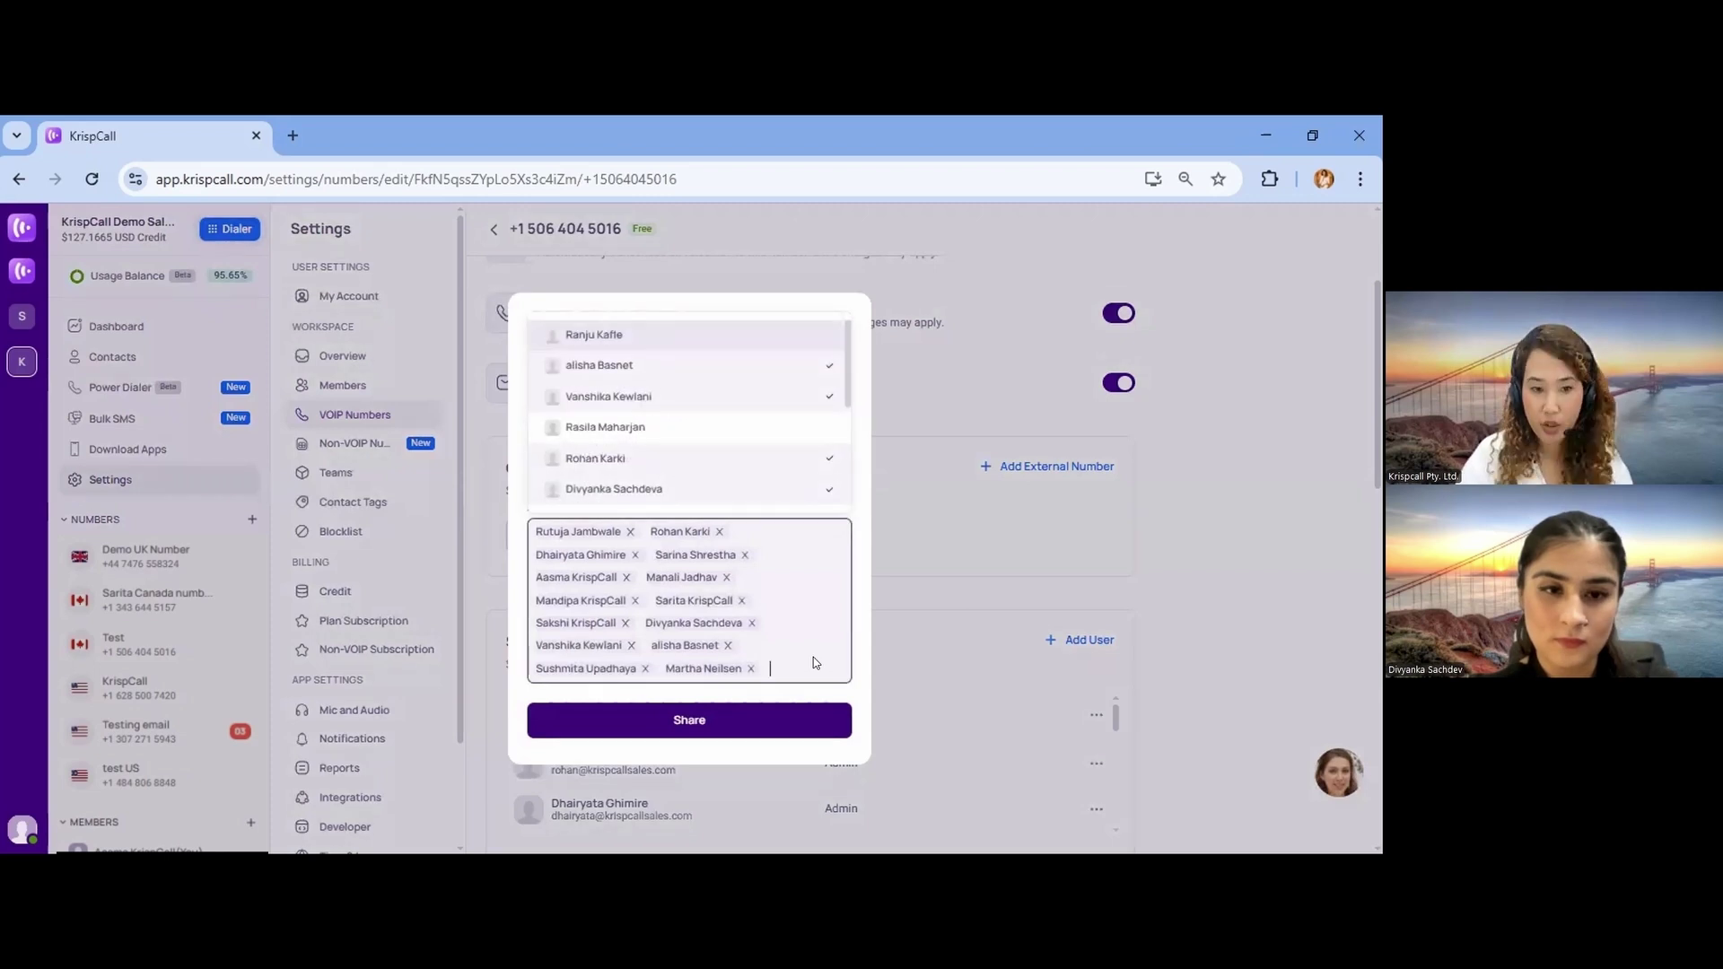
pyautogui.click(697, 424)
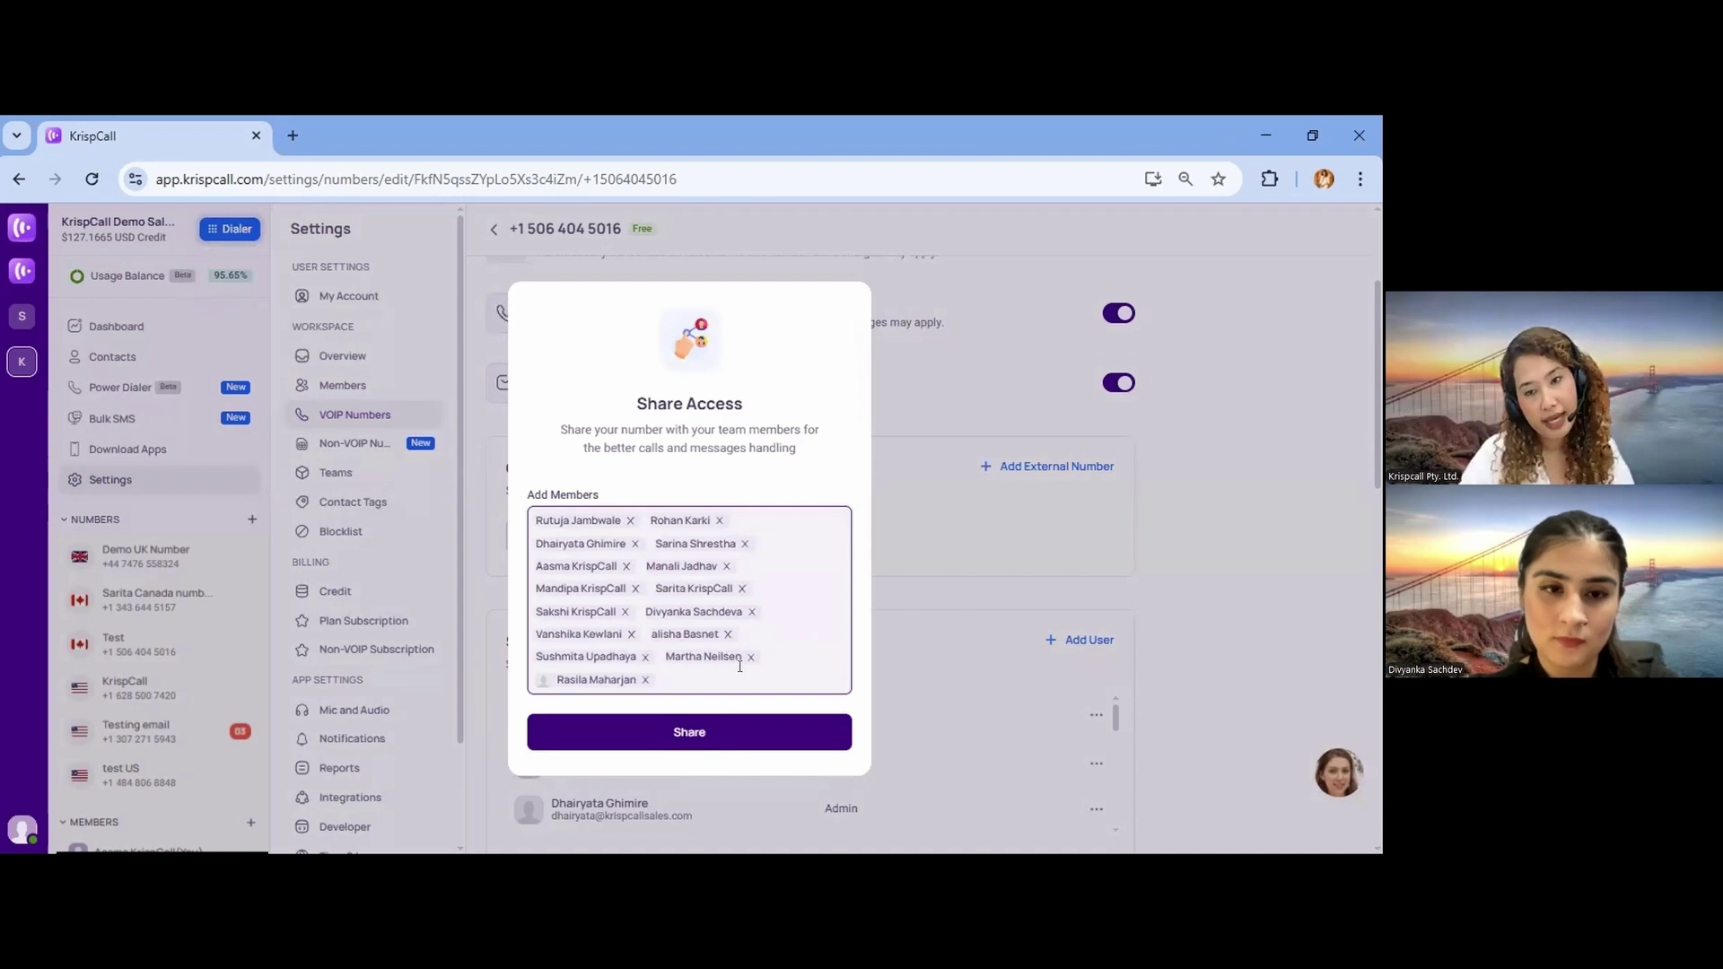
pyautogui.click(990, 647)
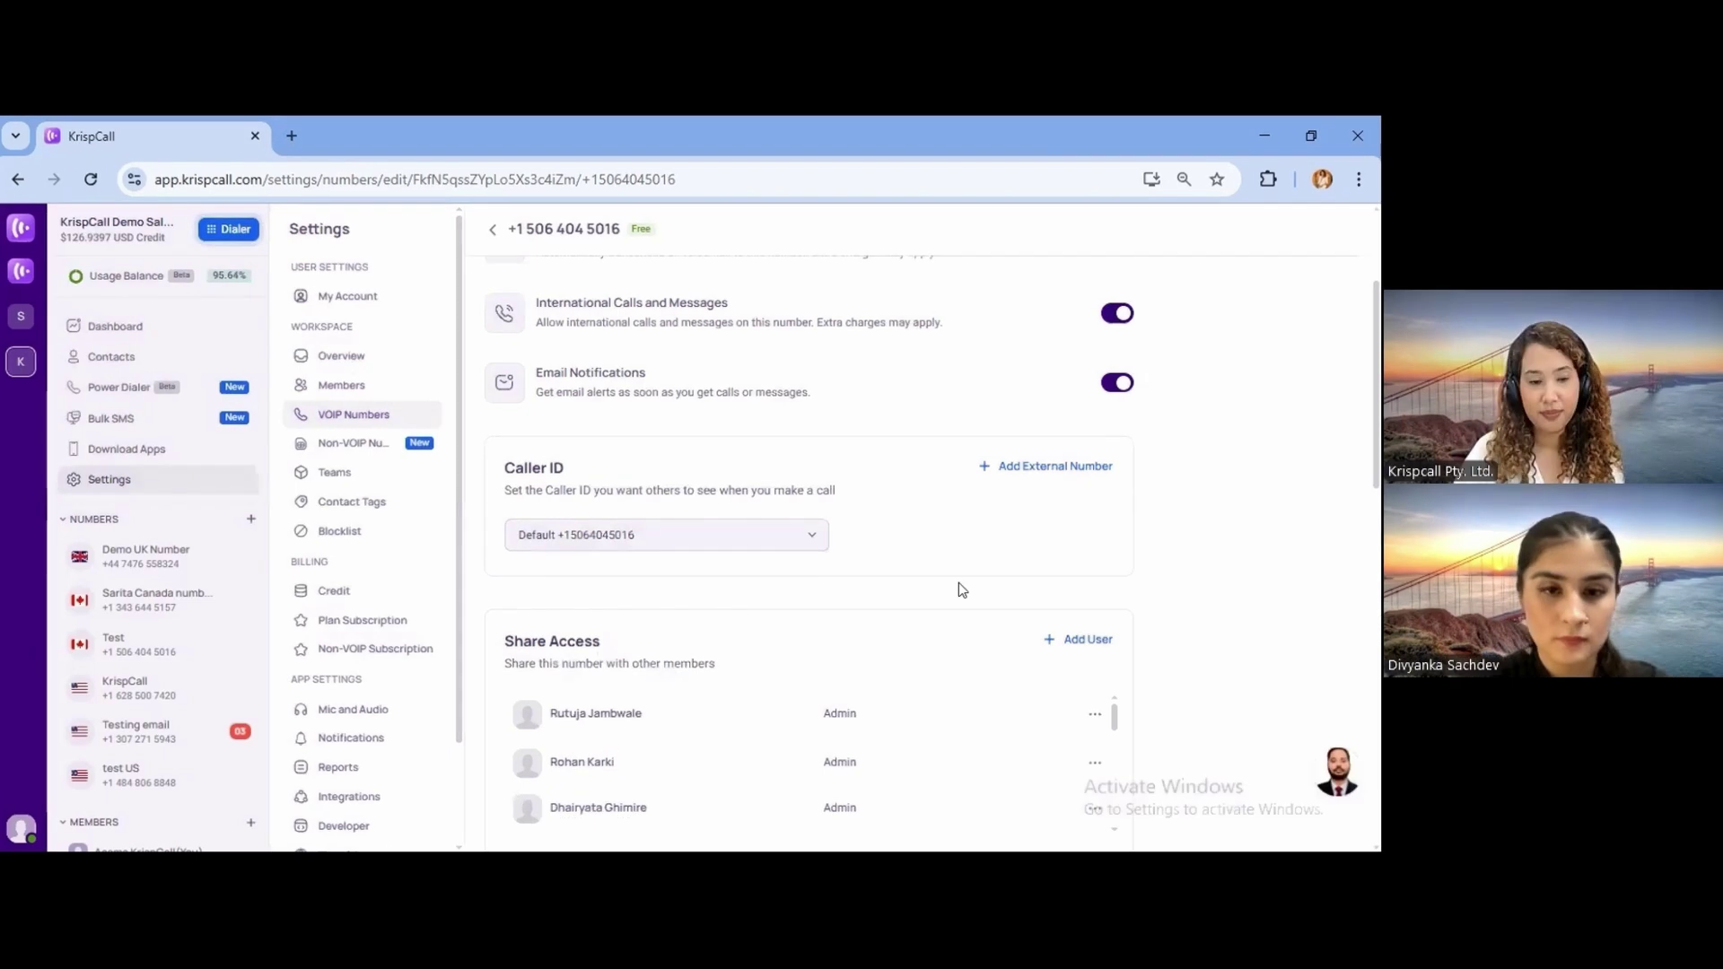
# Keep unanswered calls at Dismiss Call and switch the incoming strategy to Forward Calls.
pyautogui.scroll(-2, 805, 562)
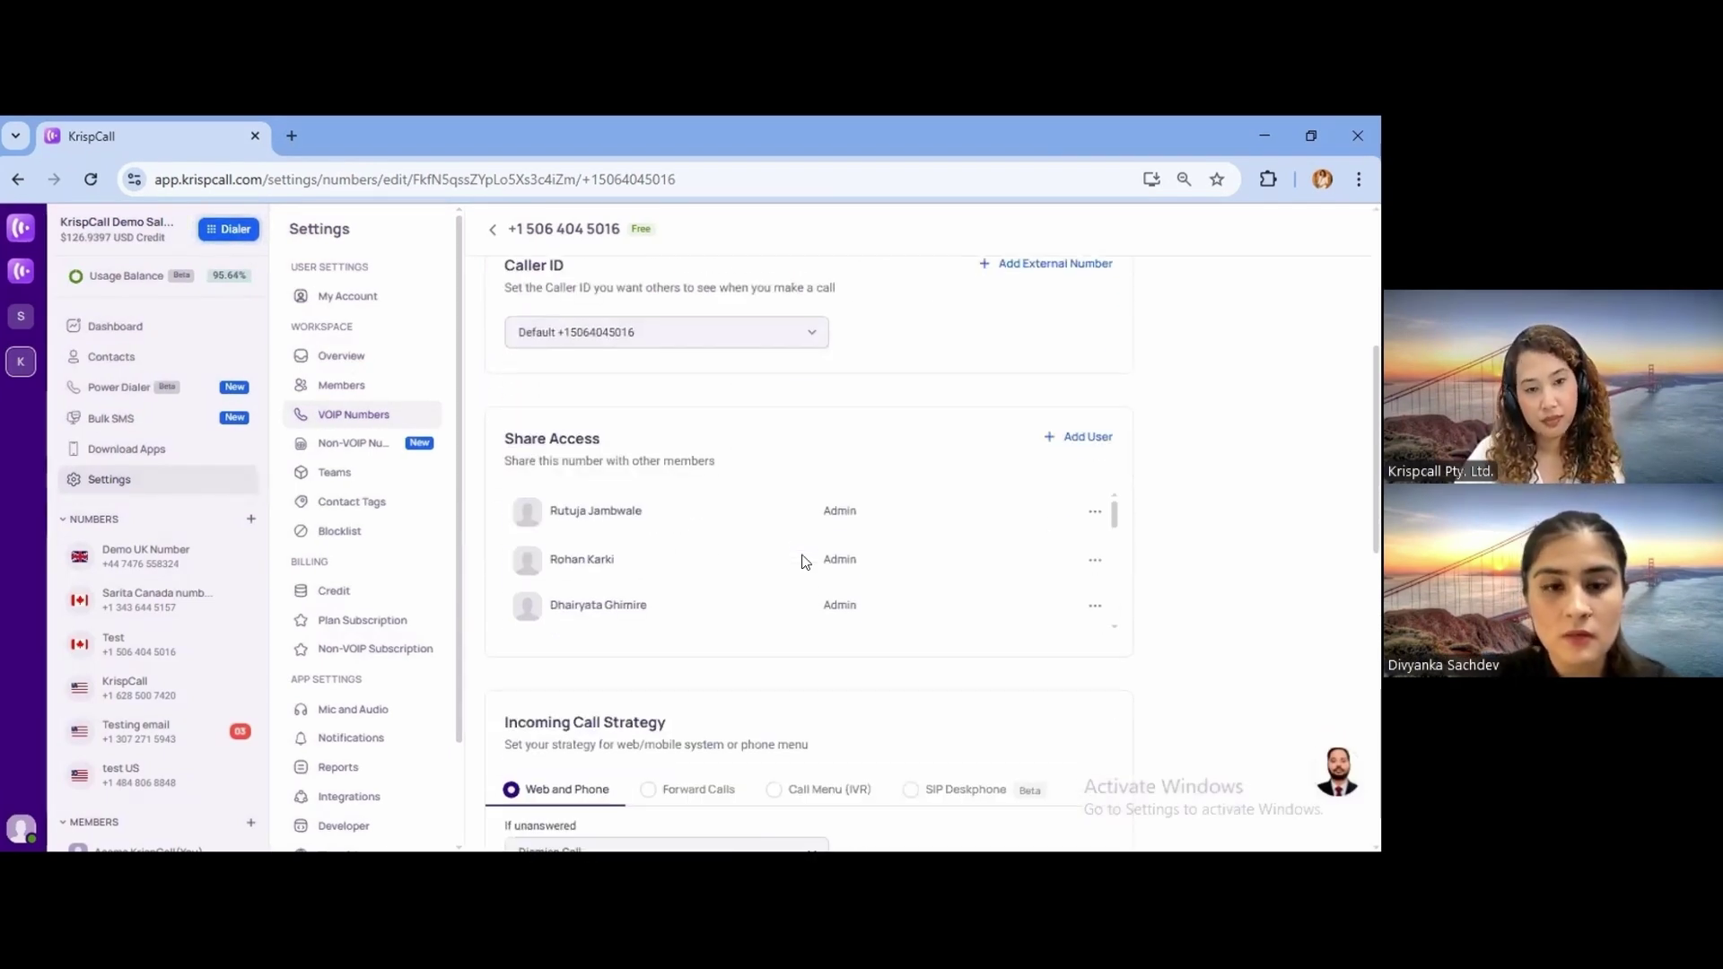
pyautogui.scroll(1, 805, 561)
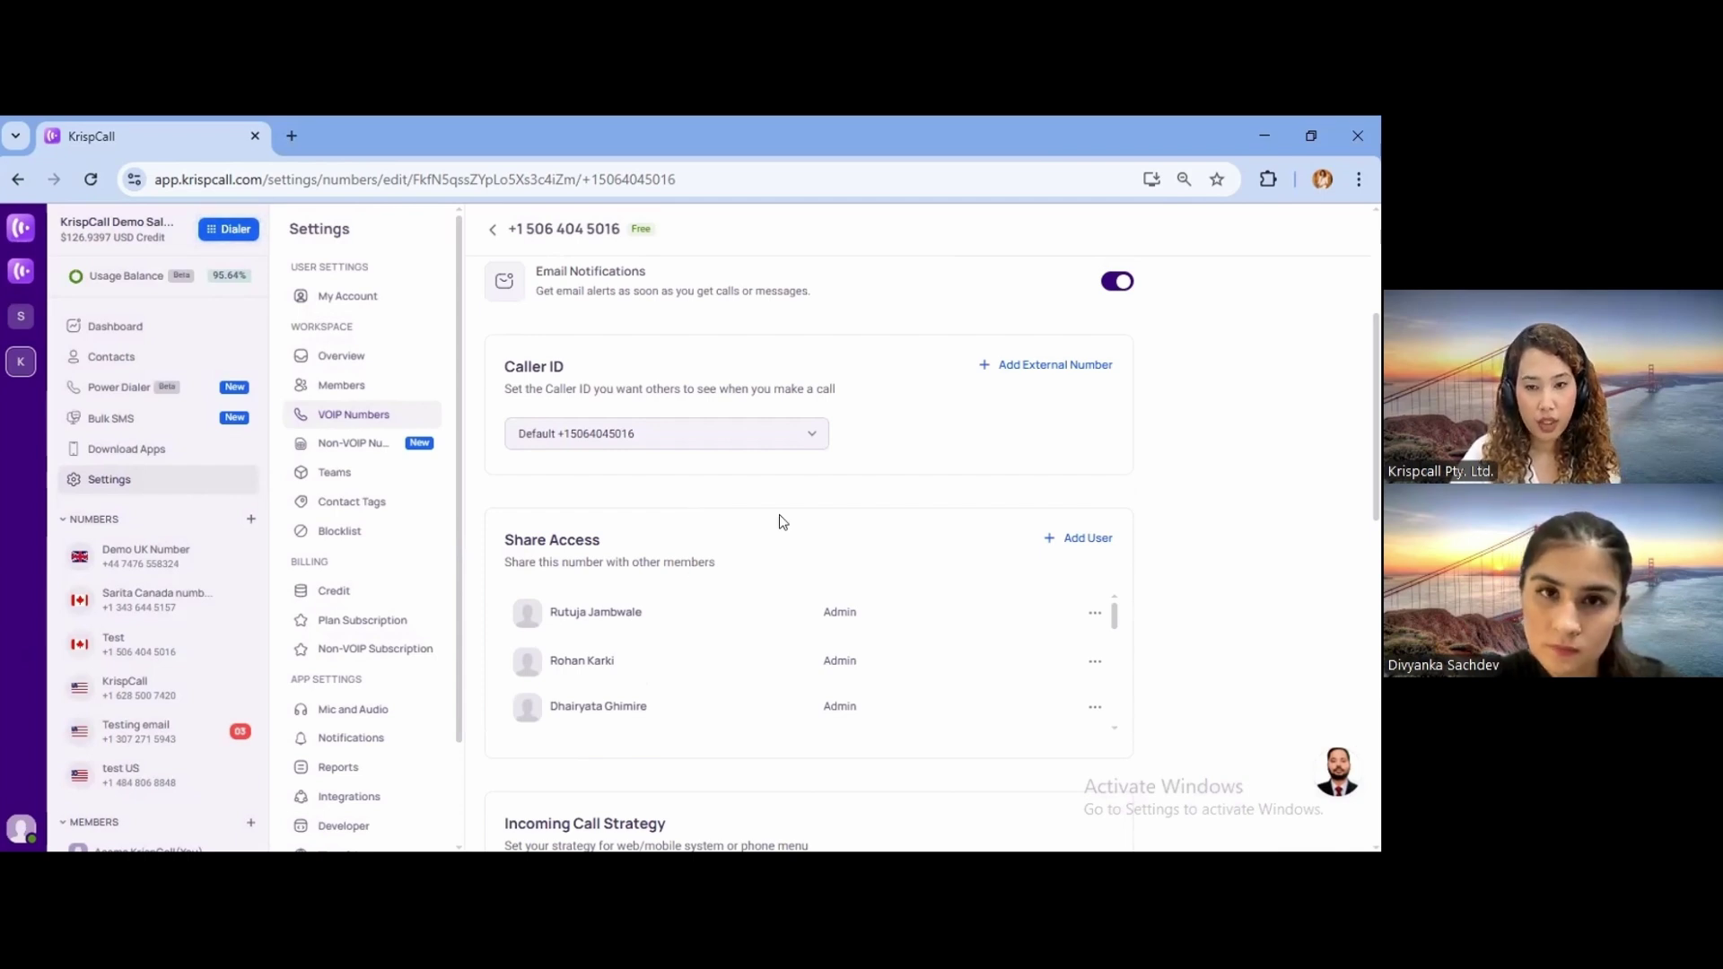
pyautogui.scroll(-3, 707, 552)
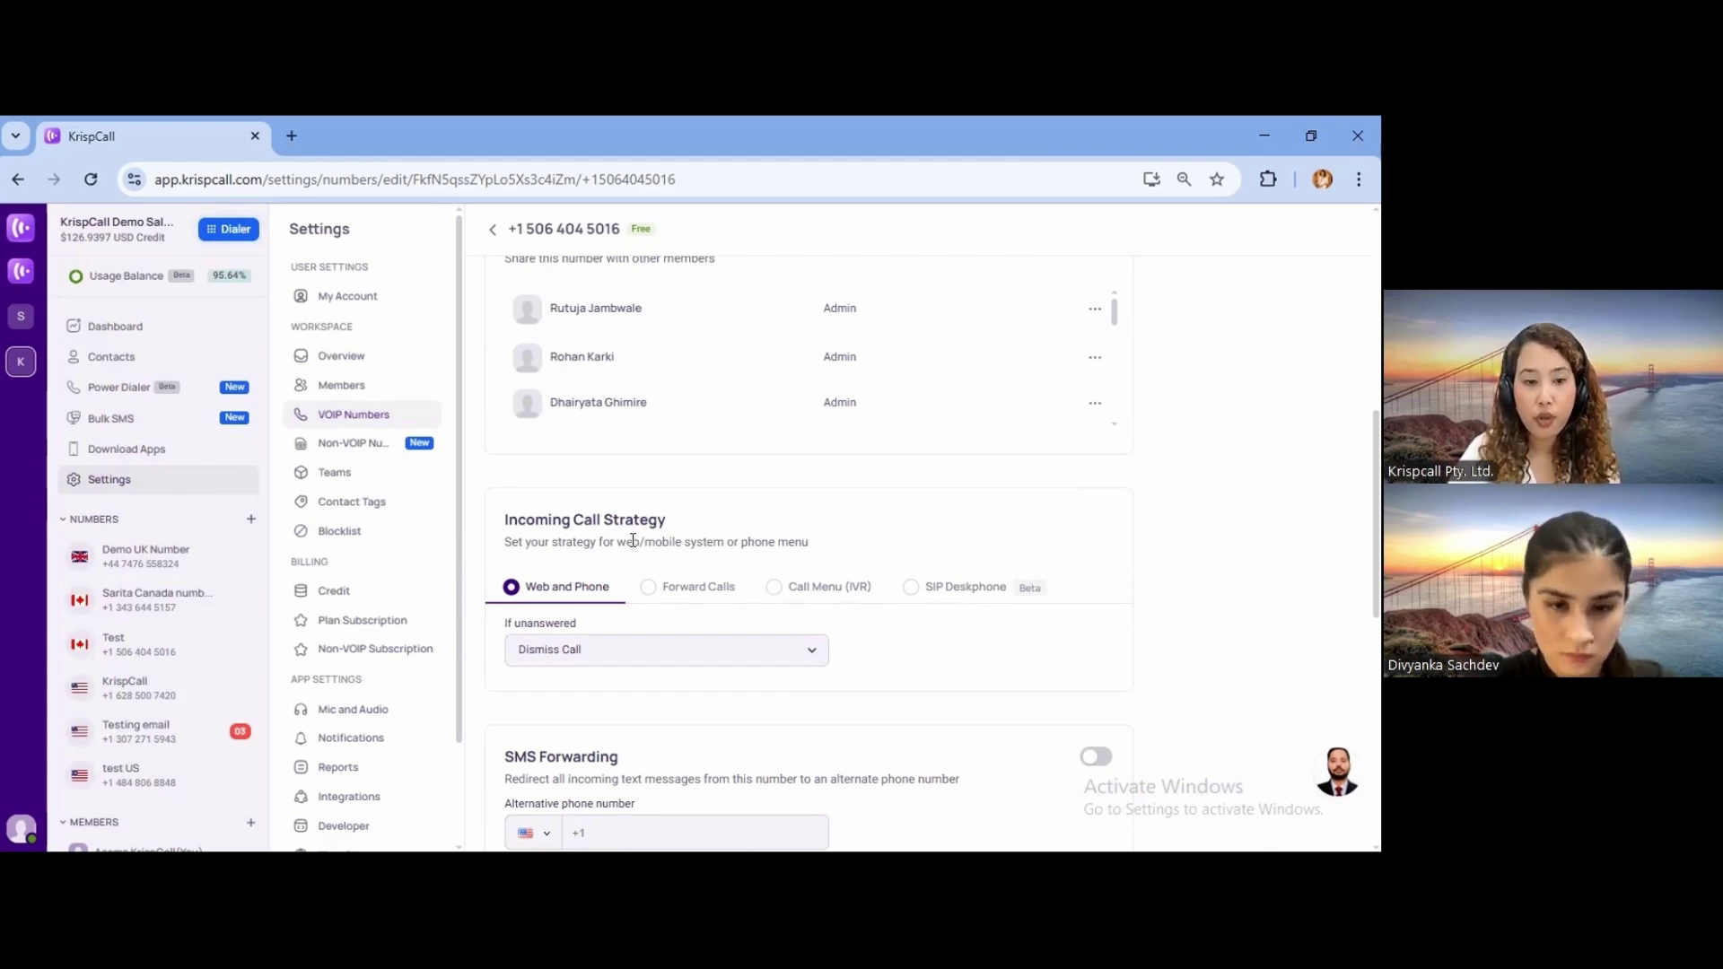
pyautogui.click(547, 653)
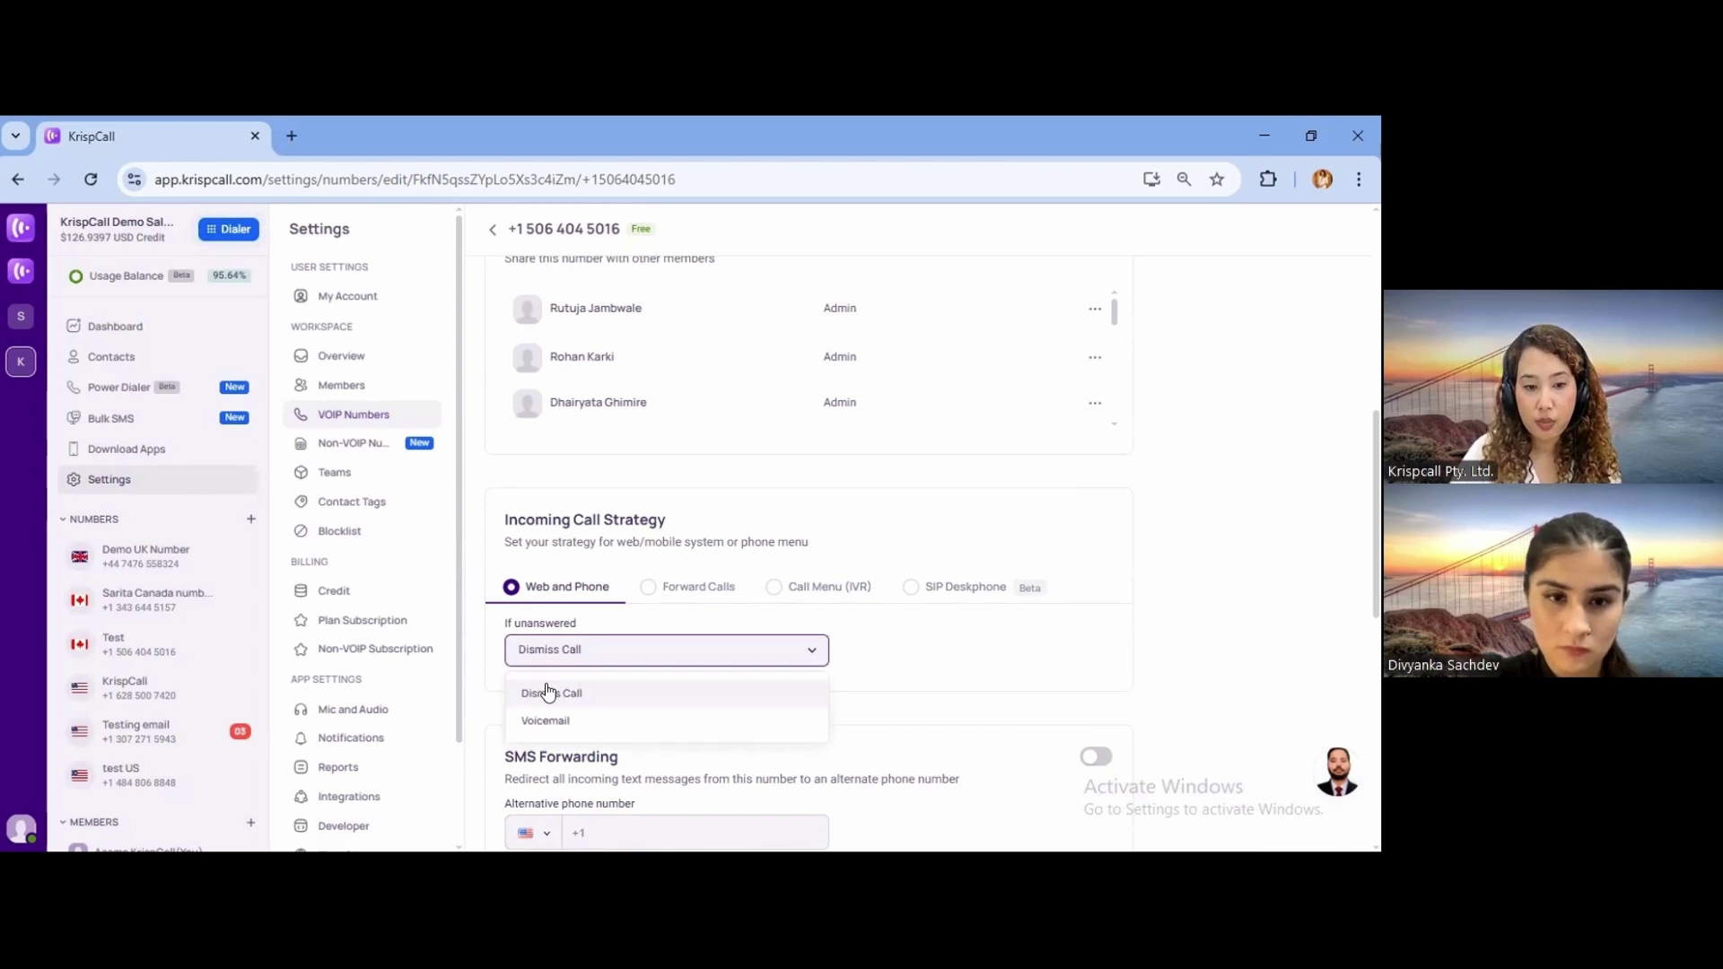
pyautogui.click(619, 655)
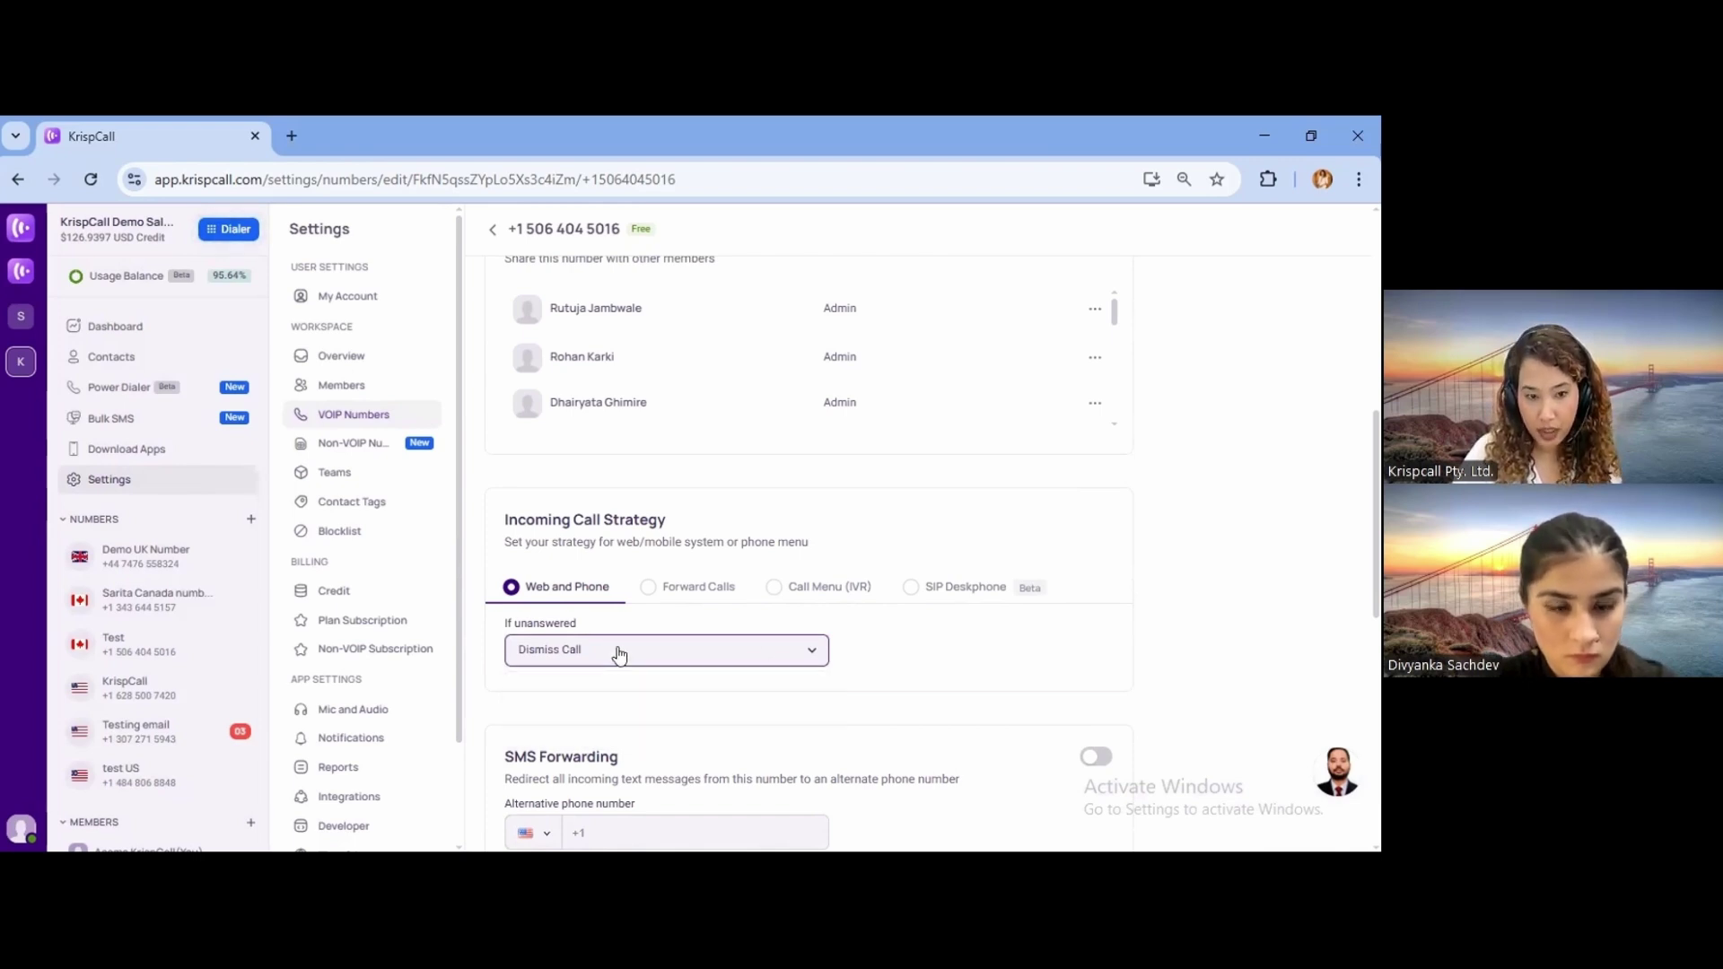
pyautogui.click(687, 591)
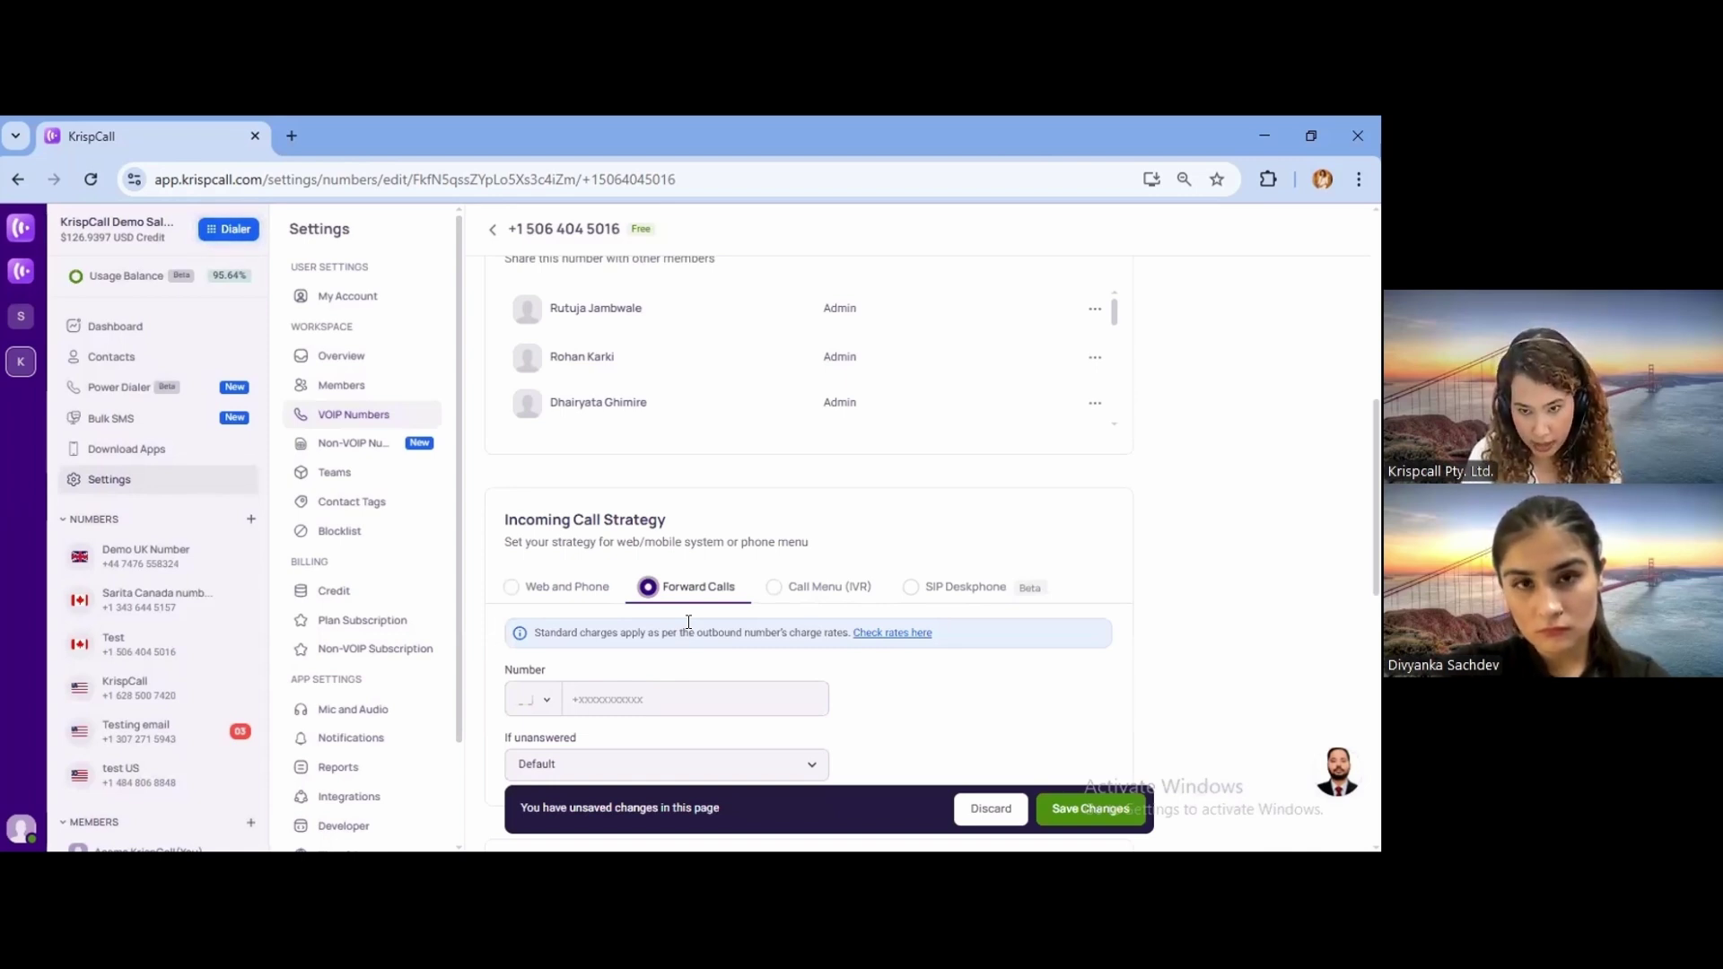
# Forward the Test number's calls to a saved Australian number and save the changes.
pyautogui.click(636, 698)
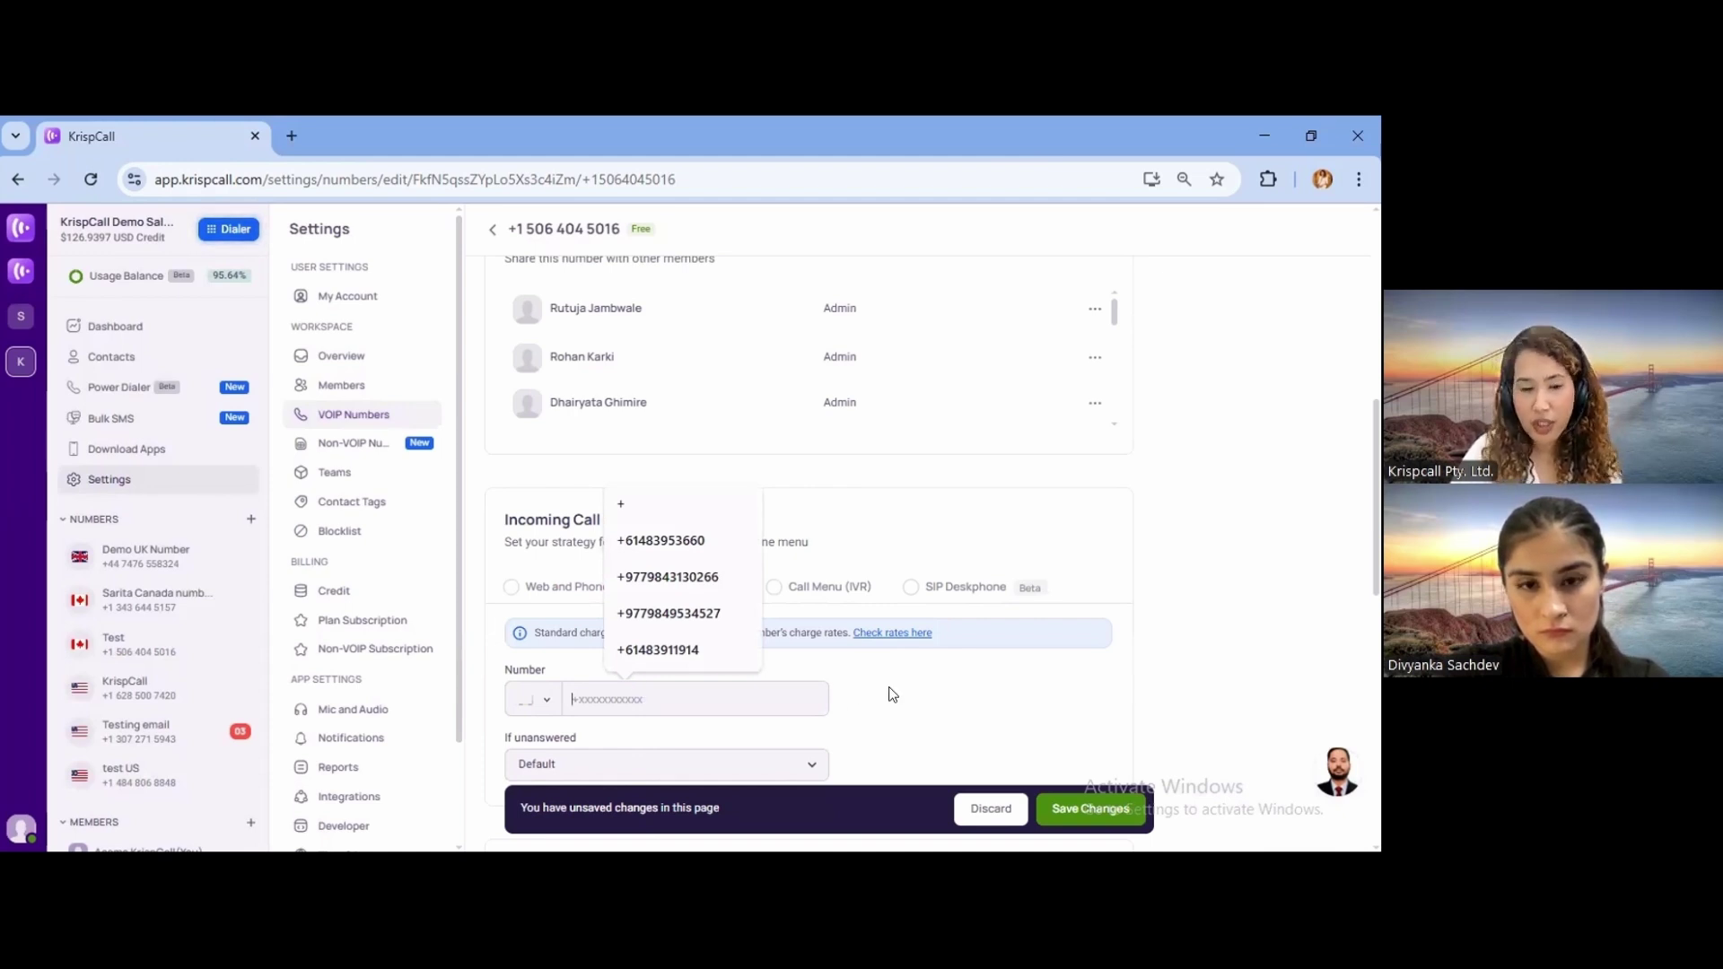
pyautogui.scroll(-1, 889, 692)
pyautogui.click(781, 662)
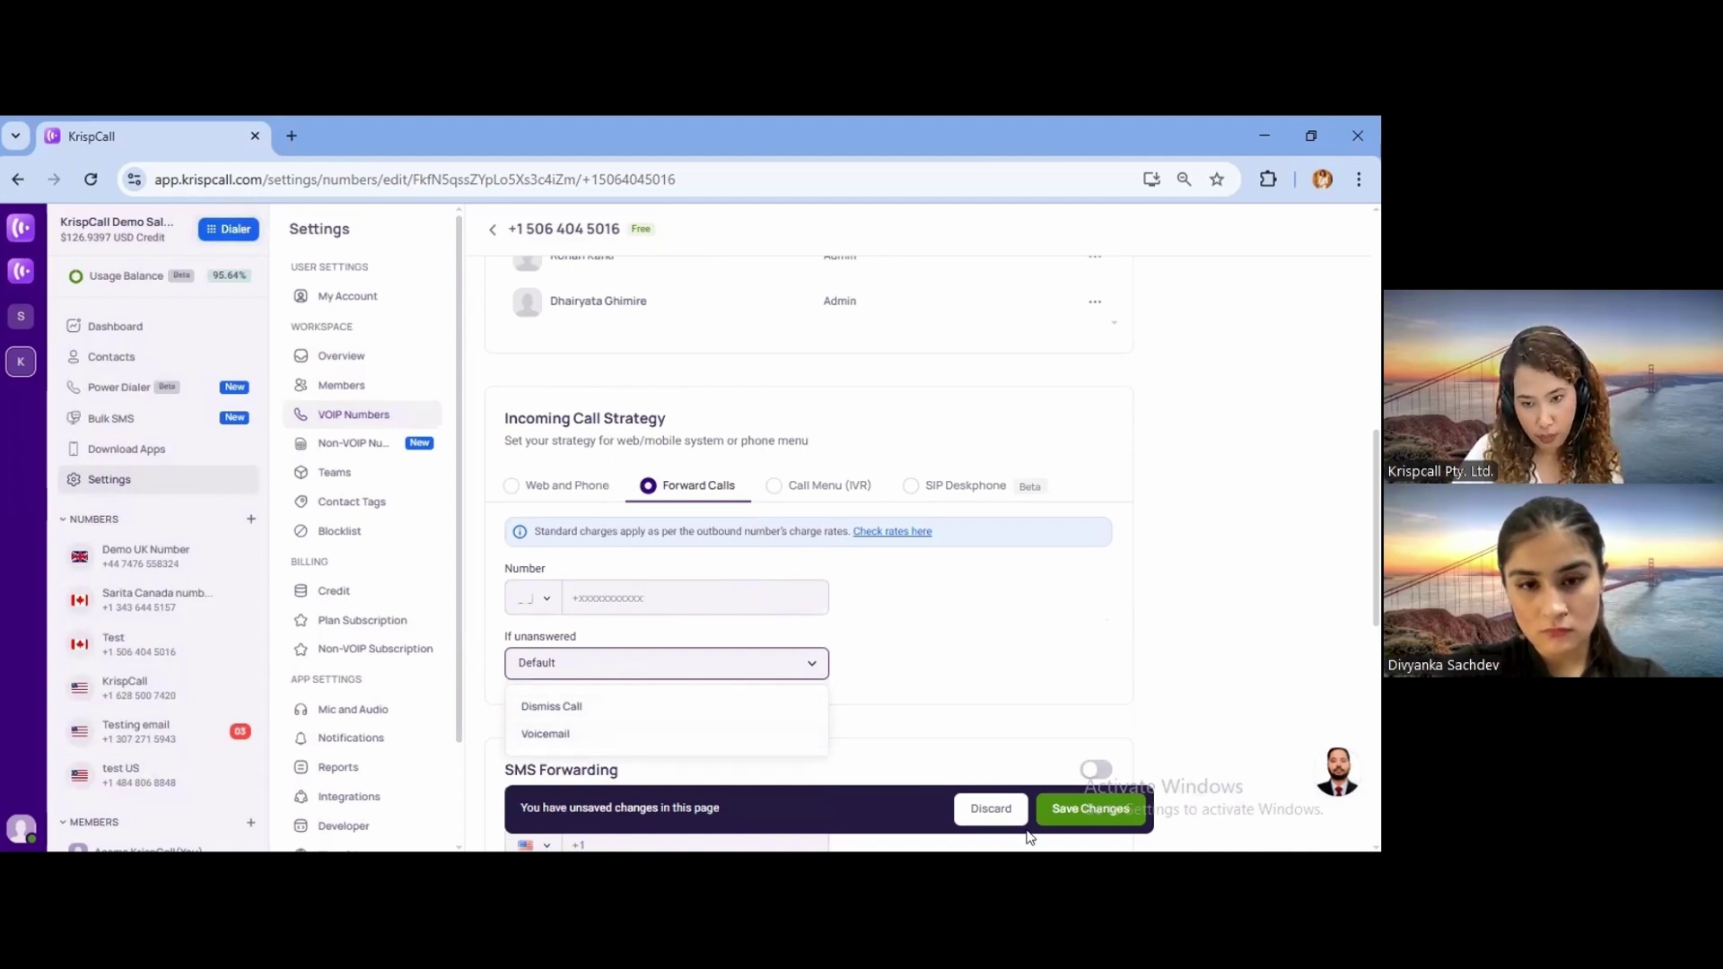
pyautogui.click(1073, 816)
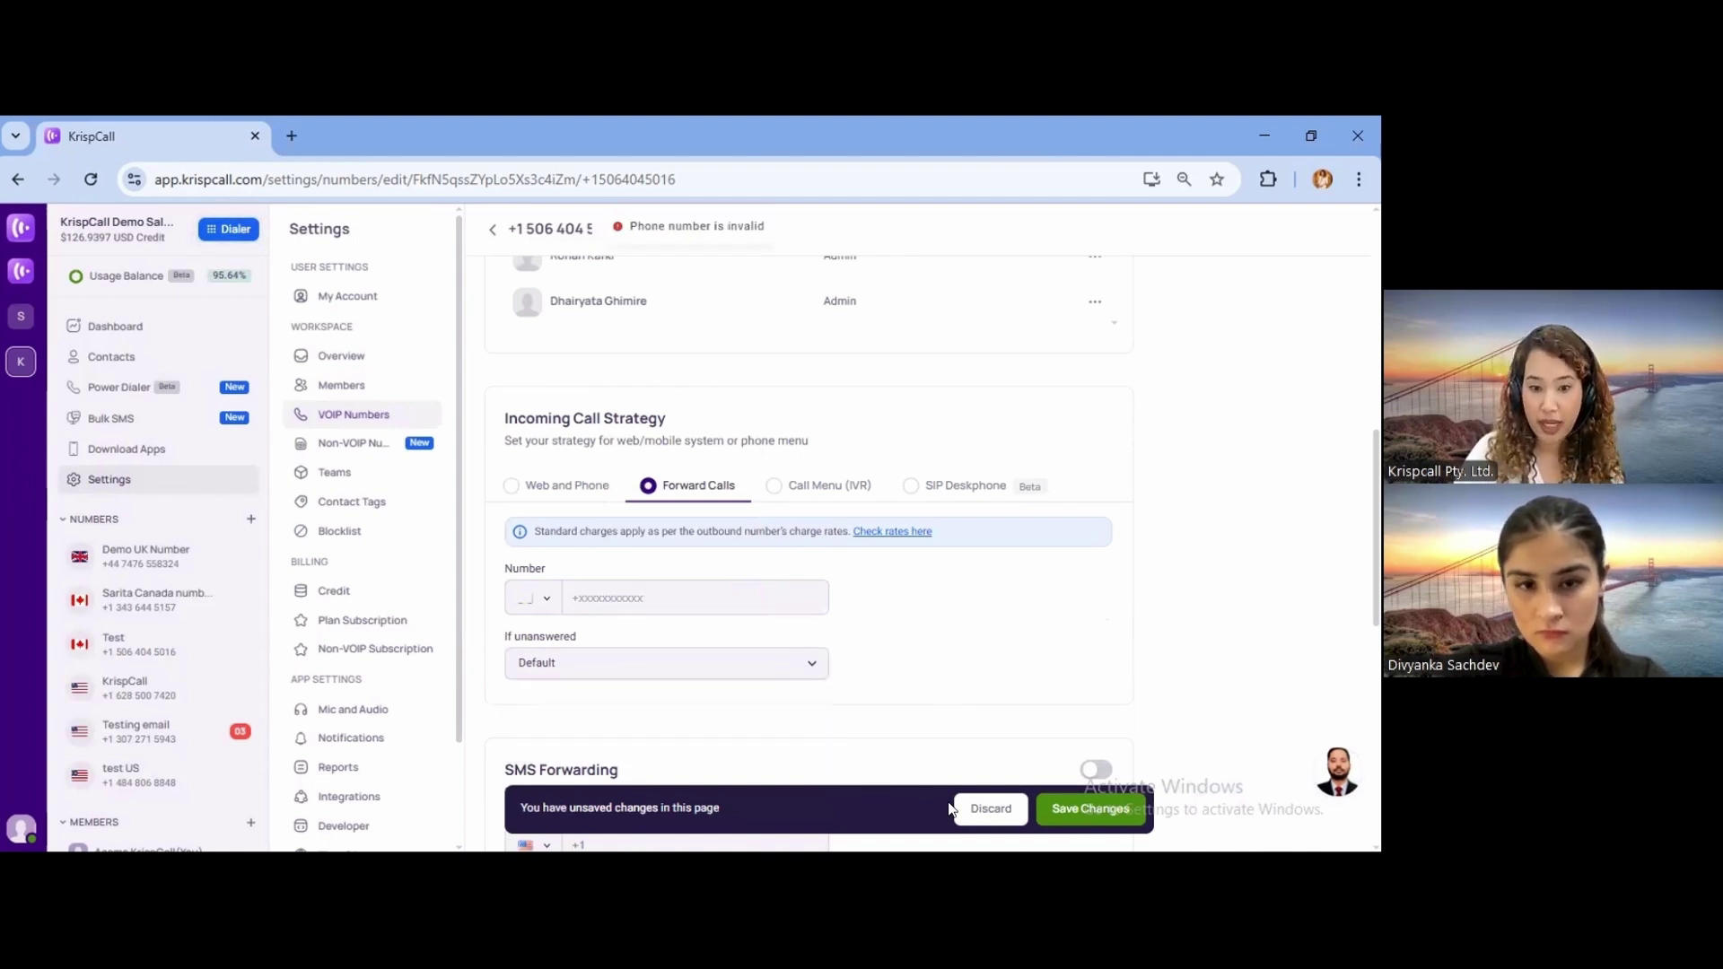
pyautogui.click(700, 599)
pyautogui.click(664, 682)
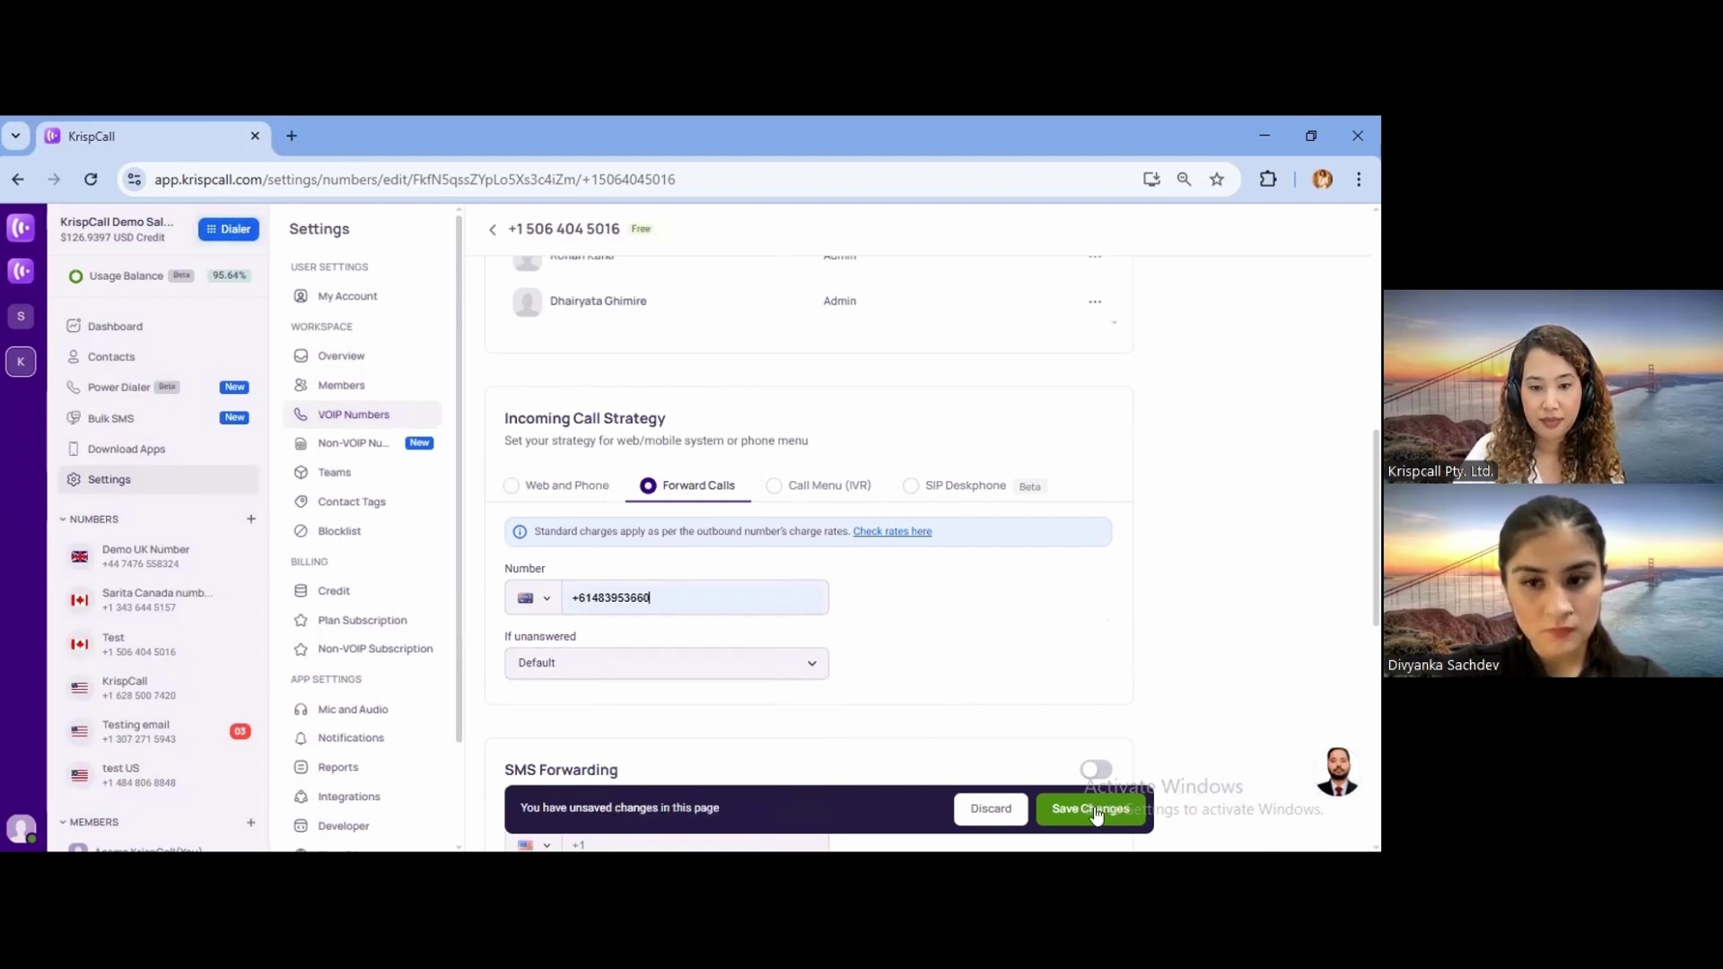
pyautogui.click(1090, 808)
# Start entering an alternative number for SMS forwarding.
pyautogui.scroll(-2, 930, 637)
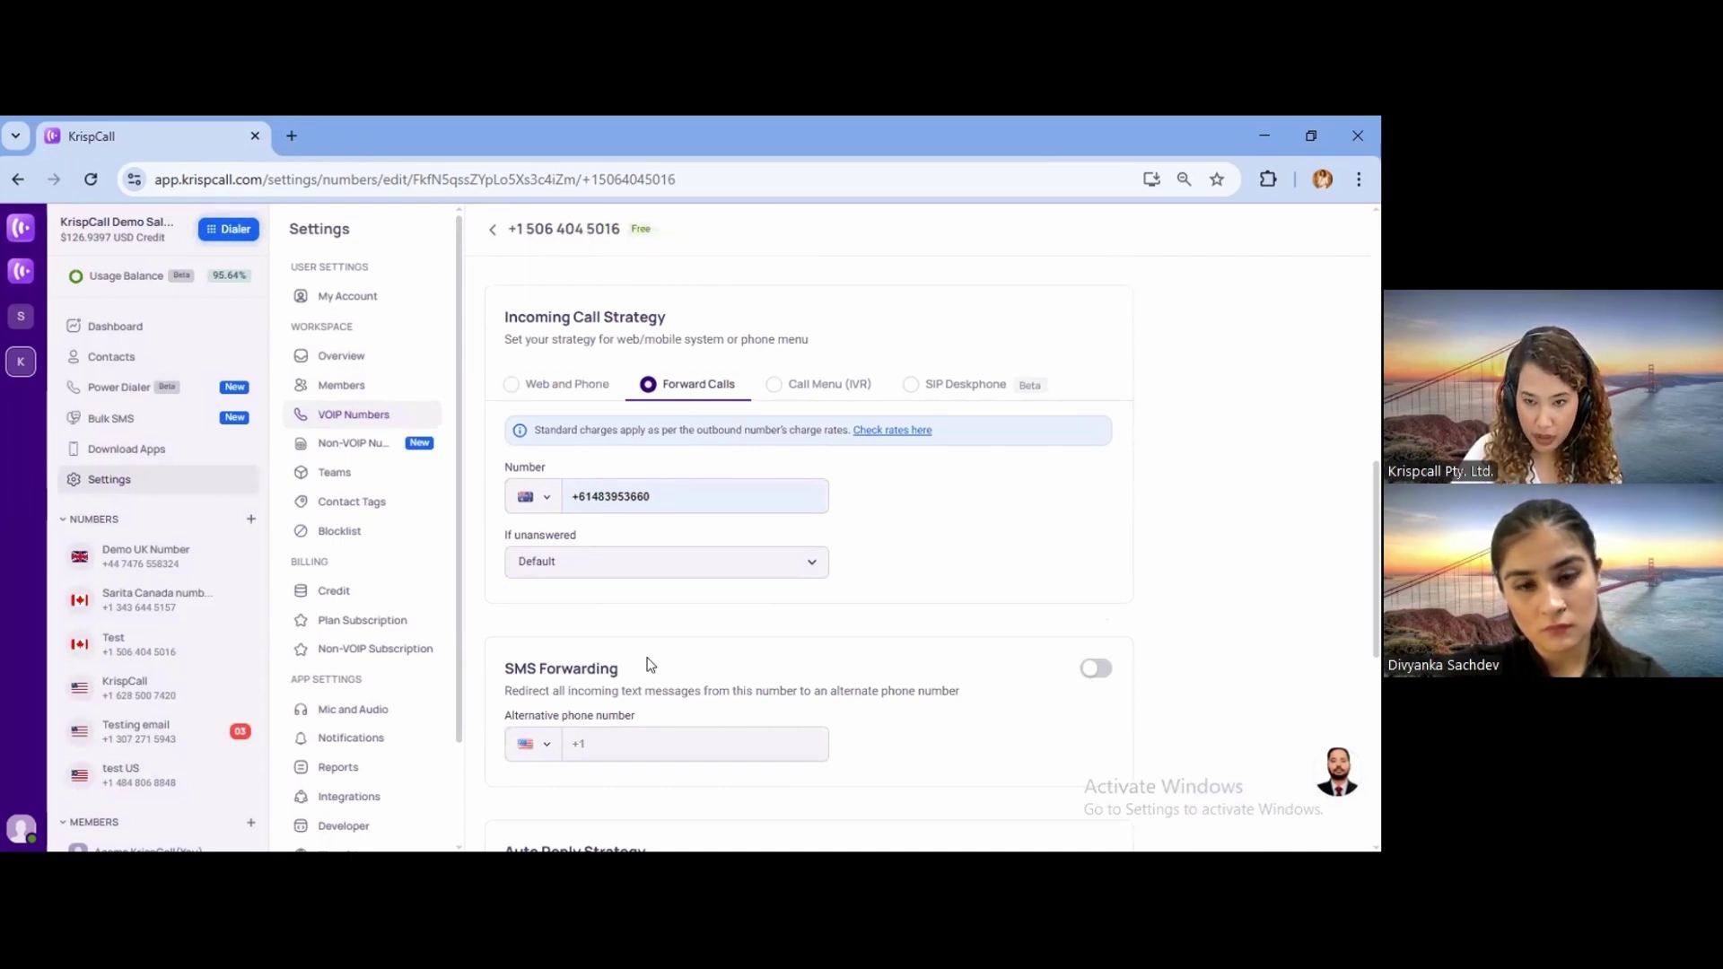
pyautogui.scroll(-2, 651, 665)
pyautogui.click(669, 631)
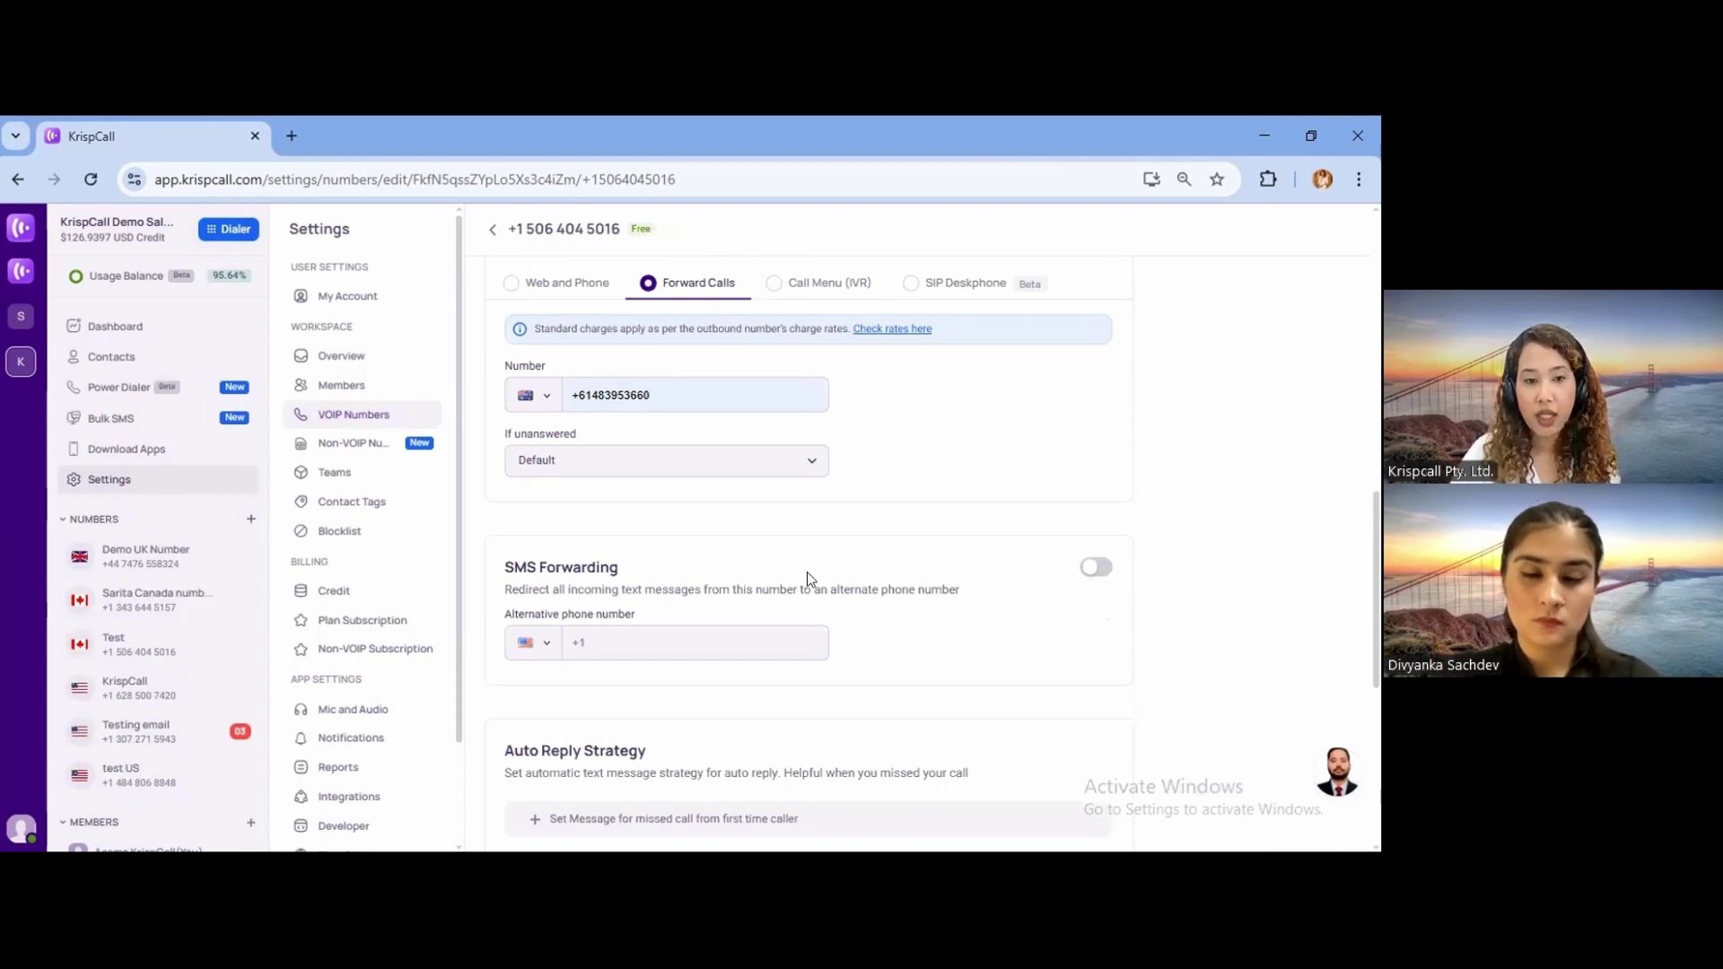
pyautogui.scroll(2, 806, 572)
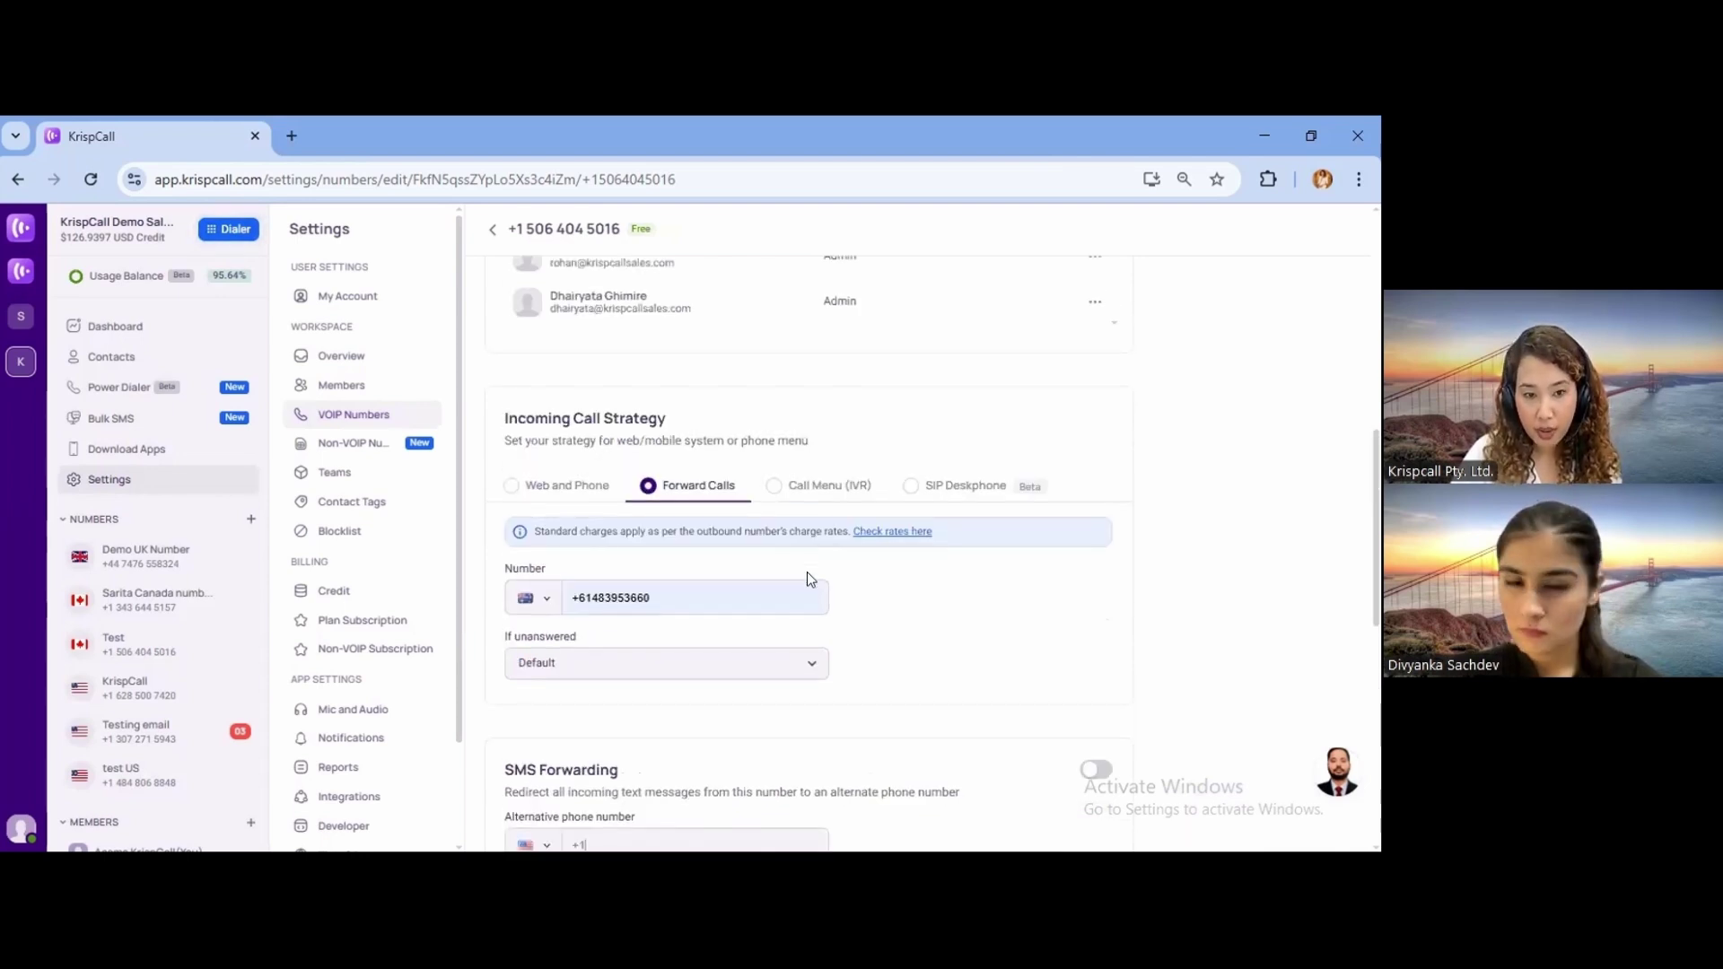
# Switch incoming calls to Call Menu (IVR) with a Text-to-Speech greeting.
pyautogui.click(815, 482)
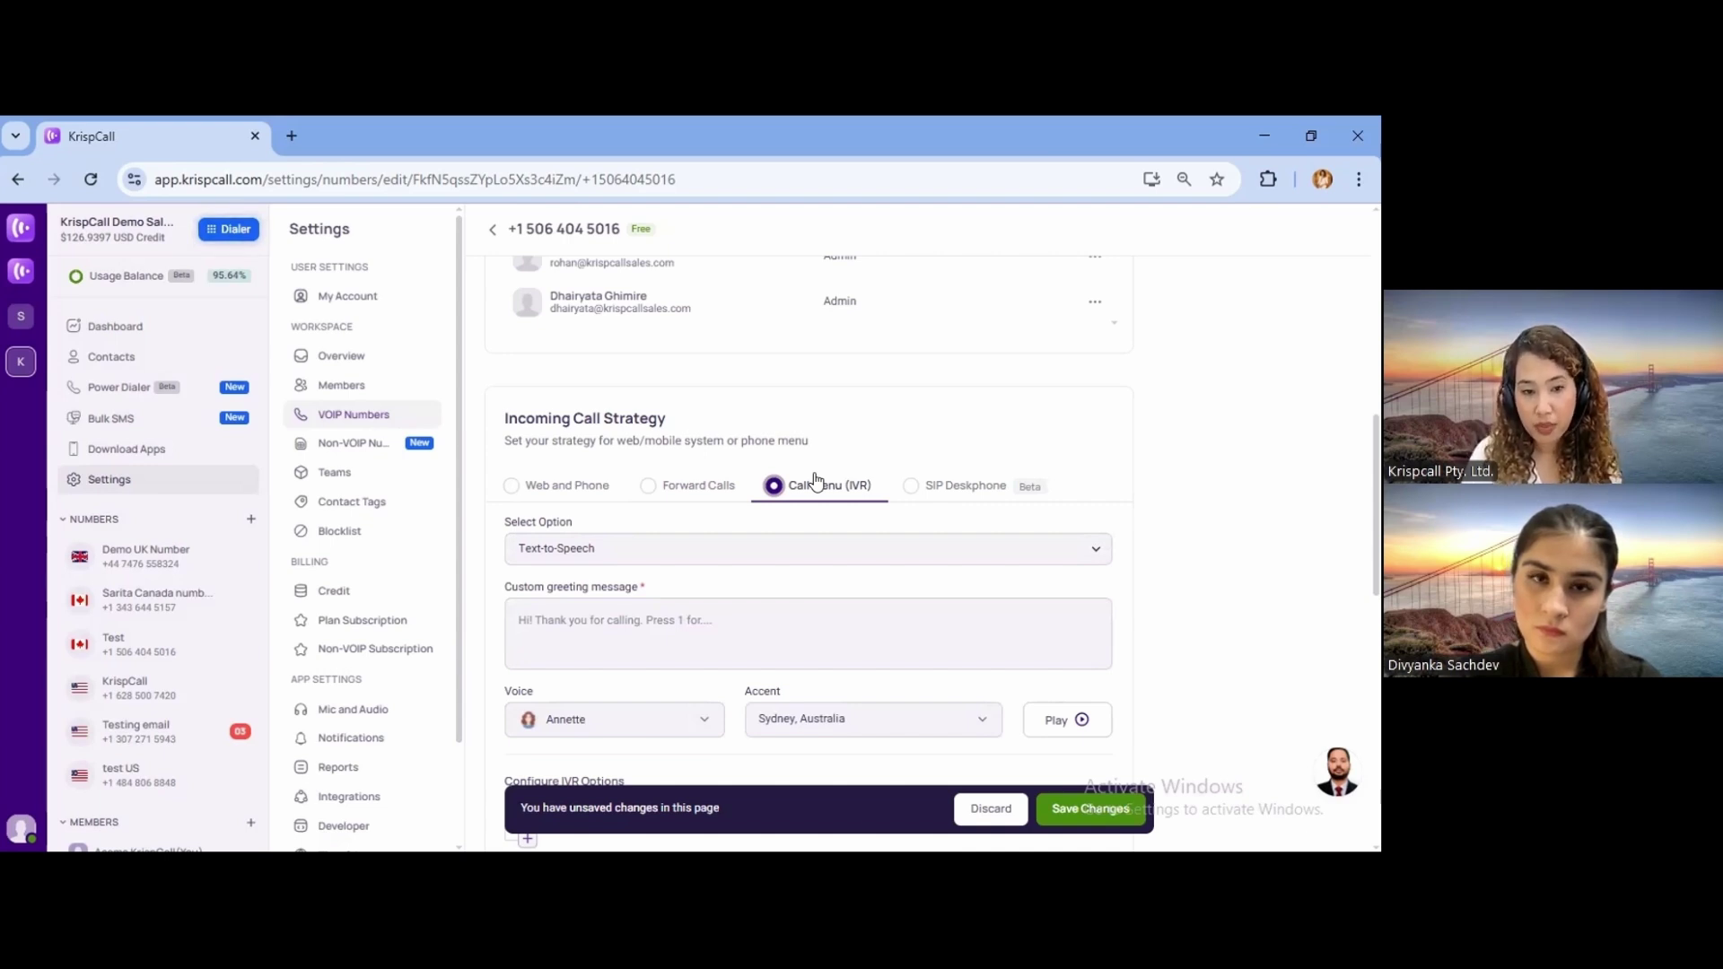
pyautogui.scroll(-1, 777, 588)
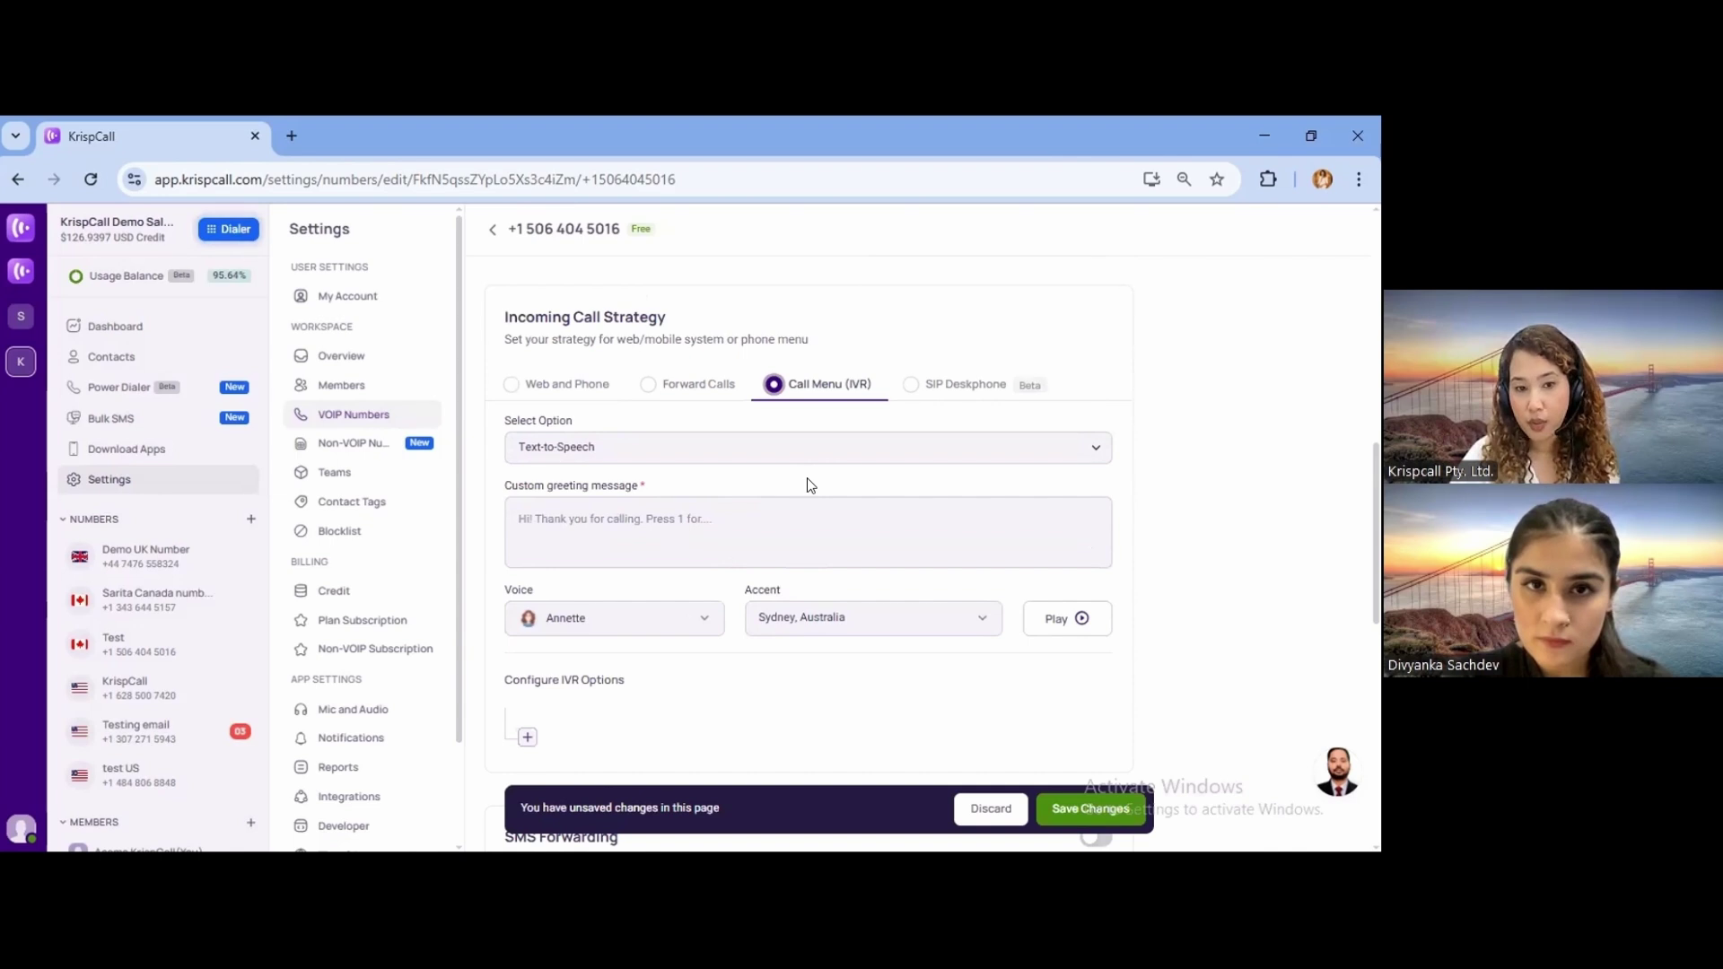
pyautogui.click(643, 451)
pyautogui.click(649, 489)
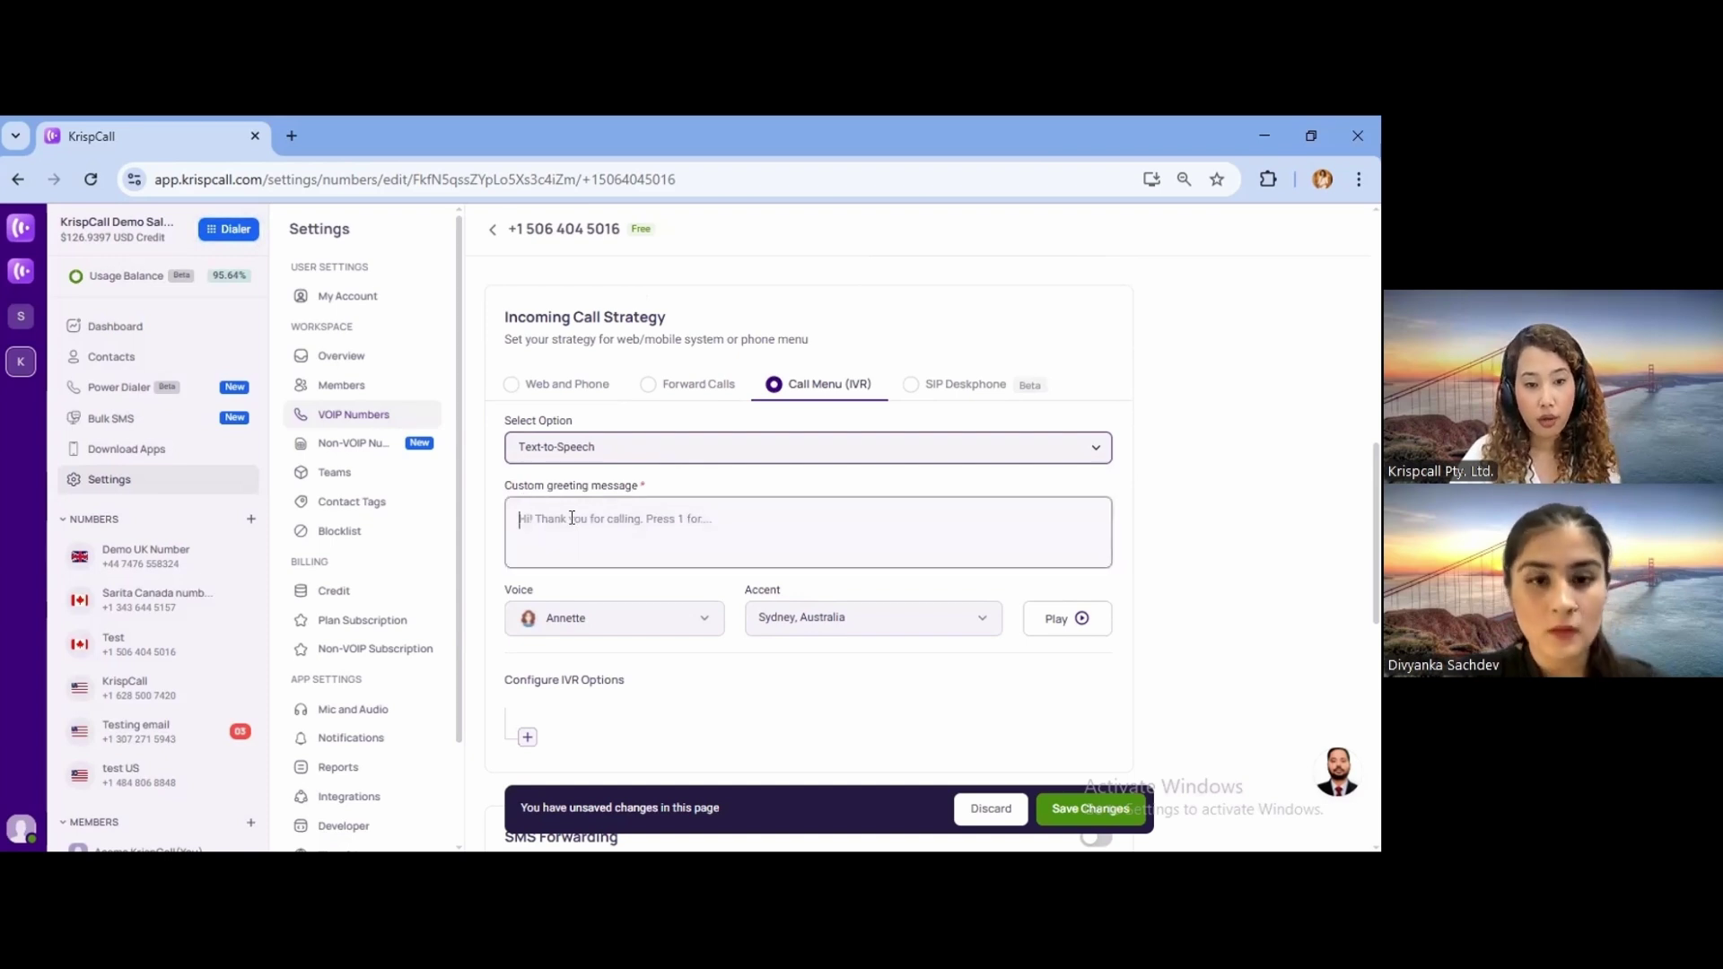
pyautogui.click(648, 460)
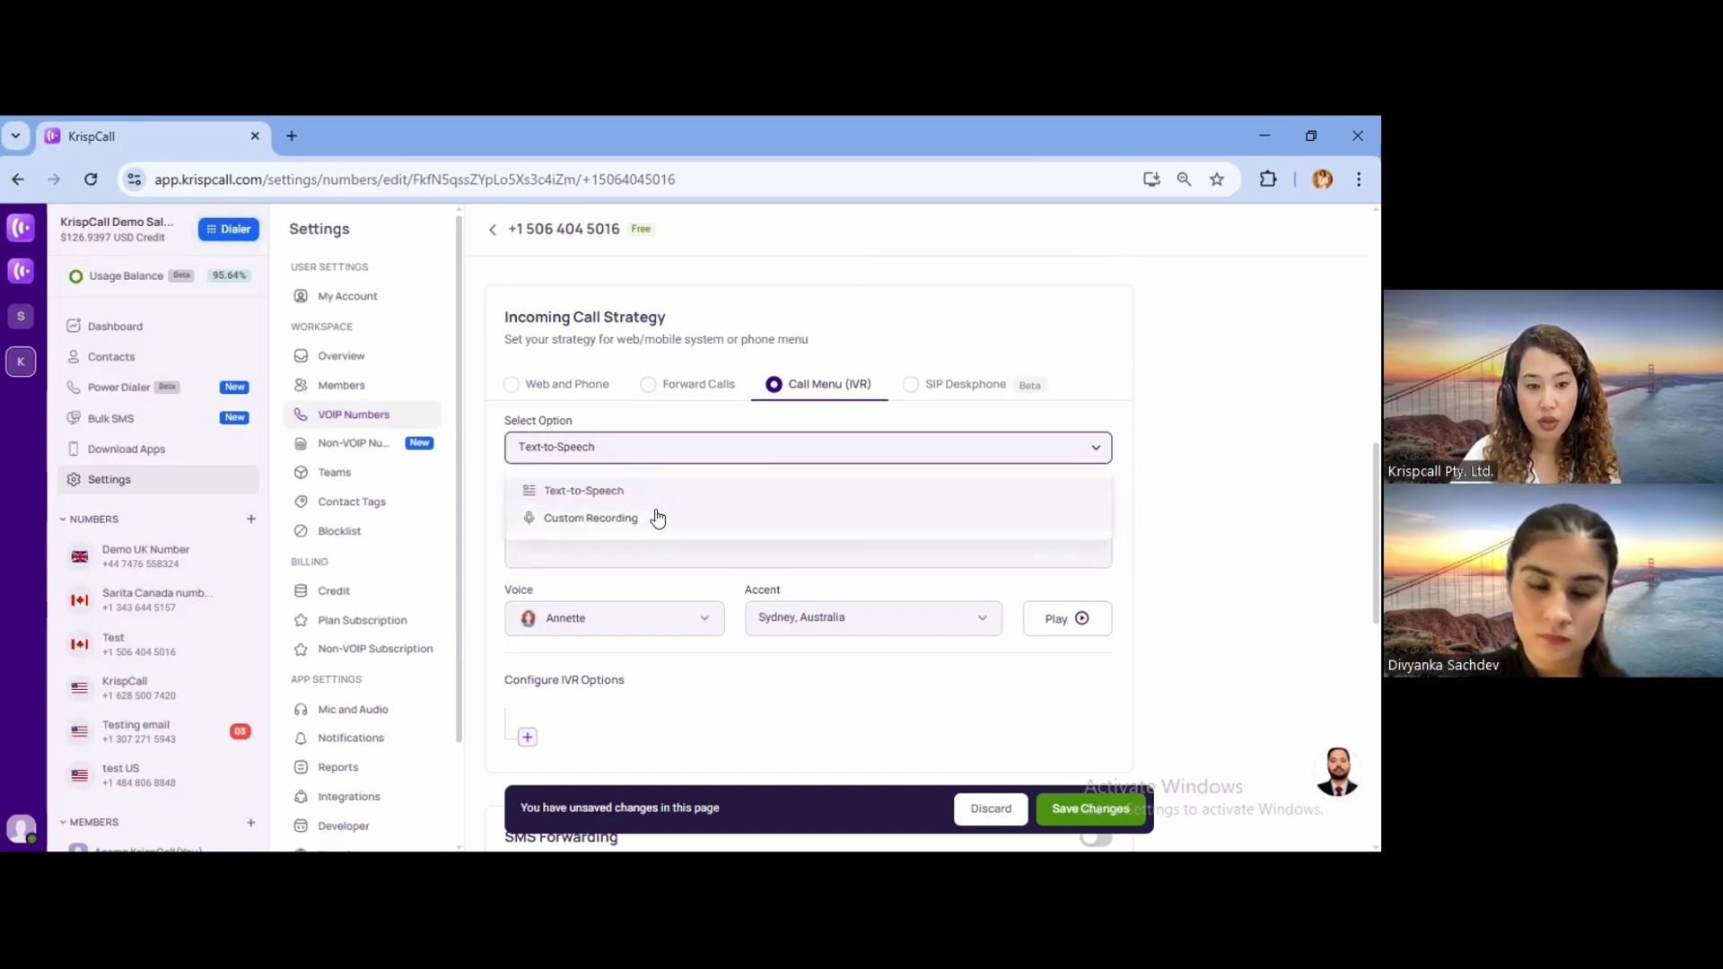
pyautogui.click(658, 519)
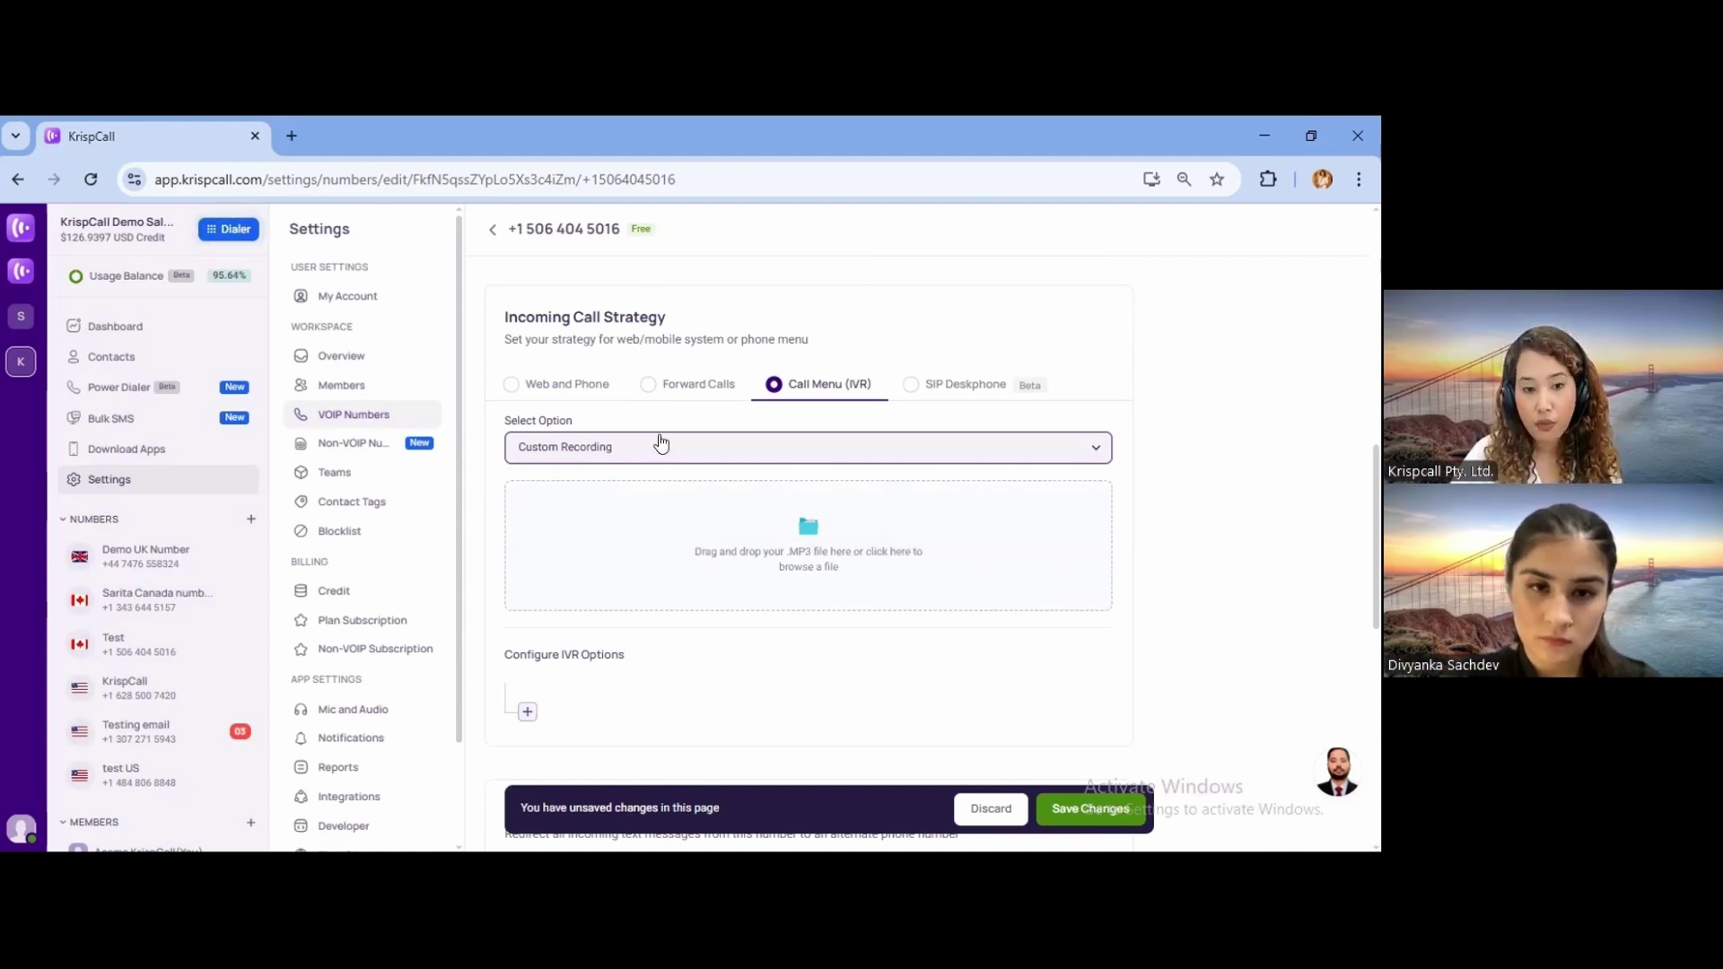
pyautogui.click(658, 446)
pyautogui.click(626, 489)
# Write the greeting 'welcome to KrispCall press 1 to talk to sales, press 2 to talk to Account'.
pyautogui.click(628, 535)
pyautogui.write('H')
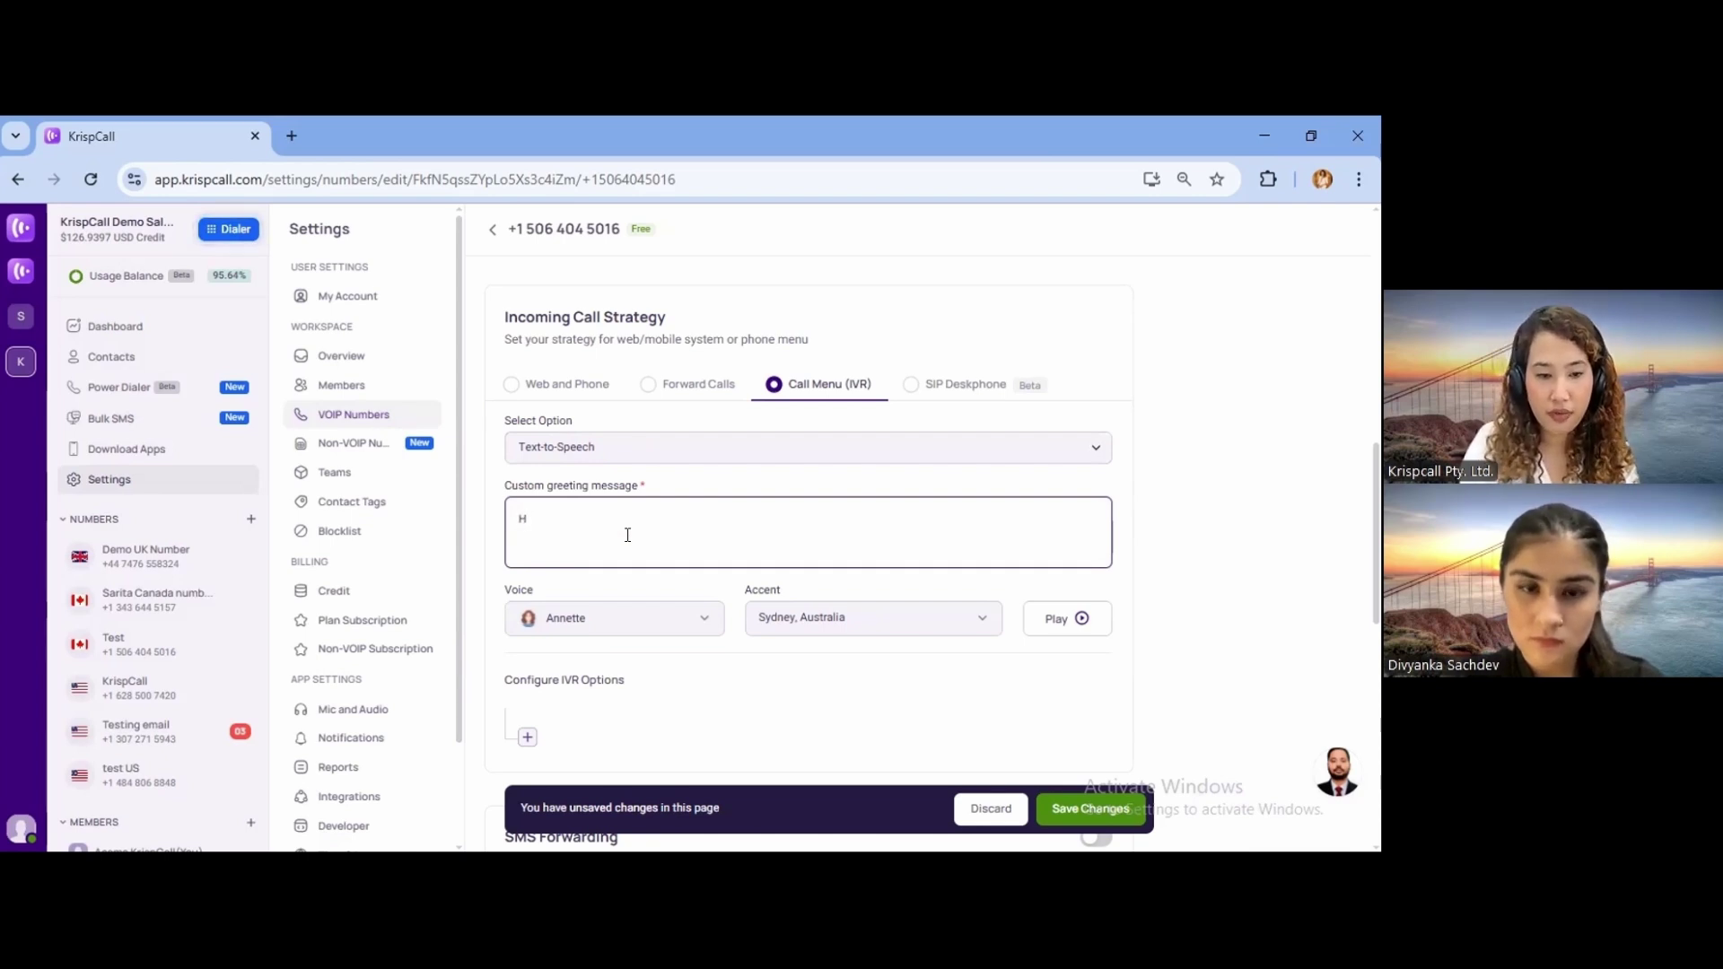
pyautogui.write('i! welcome to KrispCall press 1 to talk to sales, press 2 to talk to Account')
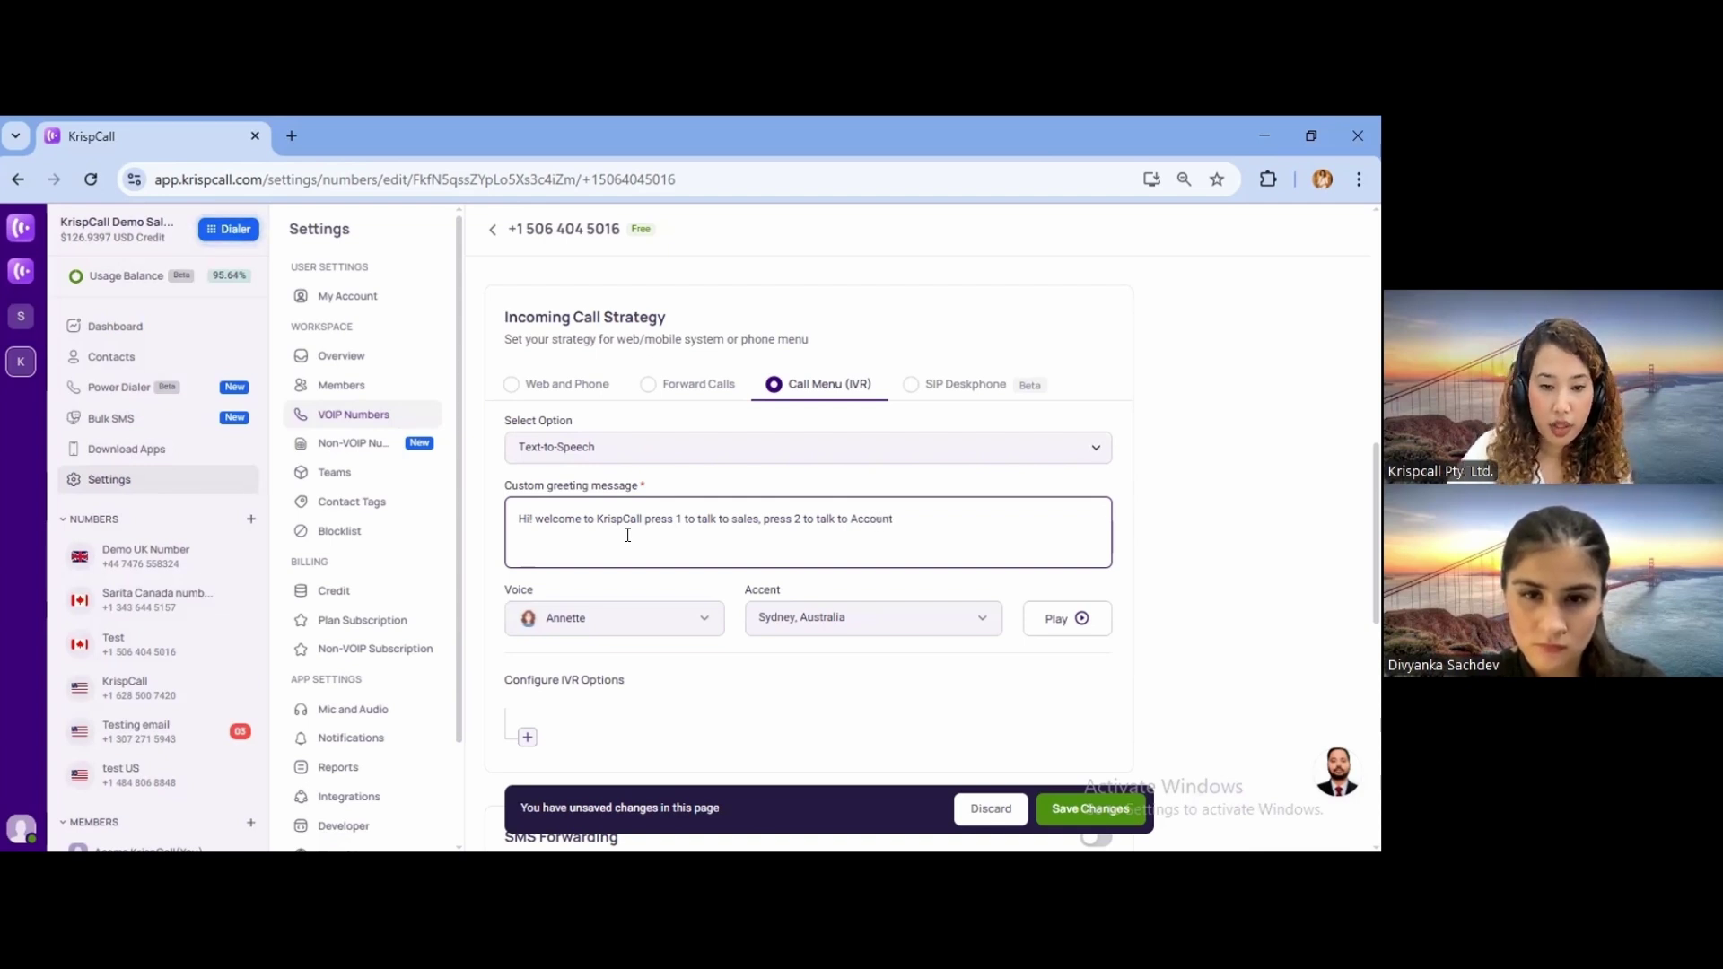
# Set the greeting voice to Annette with a Sydney, Australia accent and add an IVR option.
pyautogui.click(634, 619)
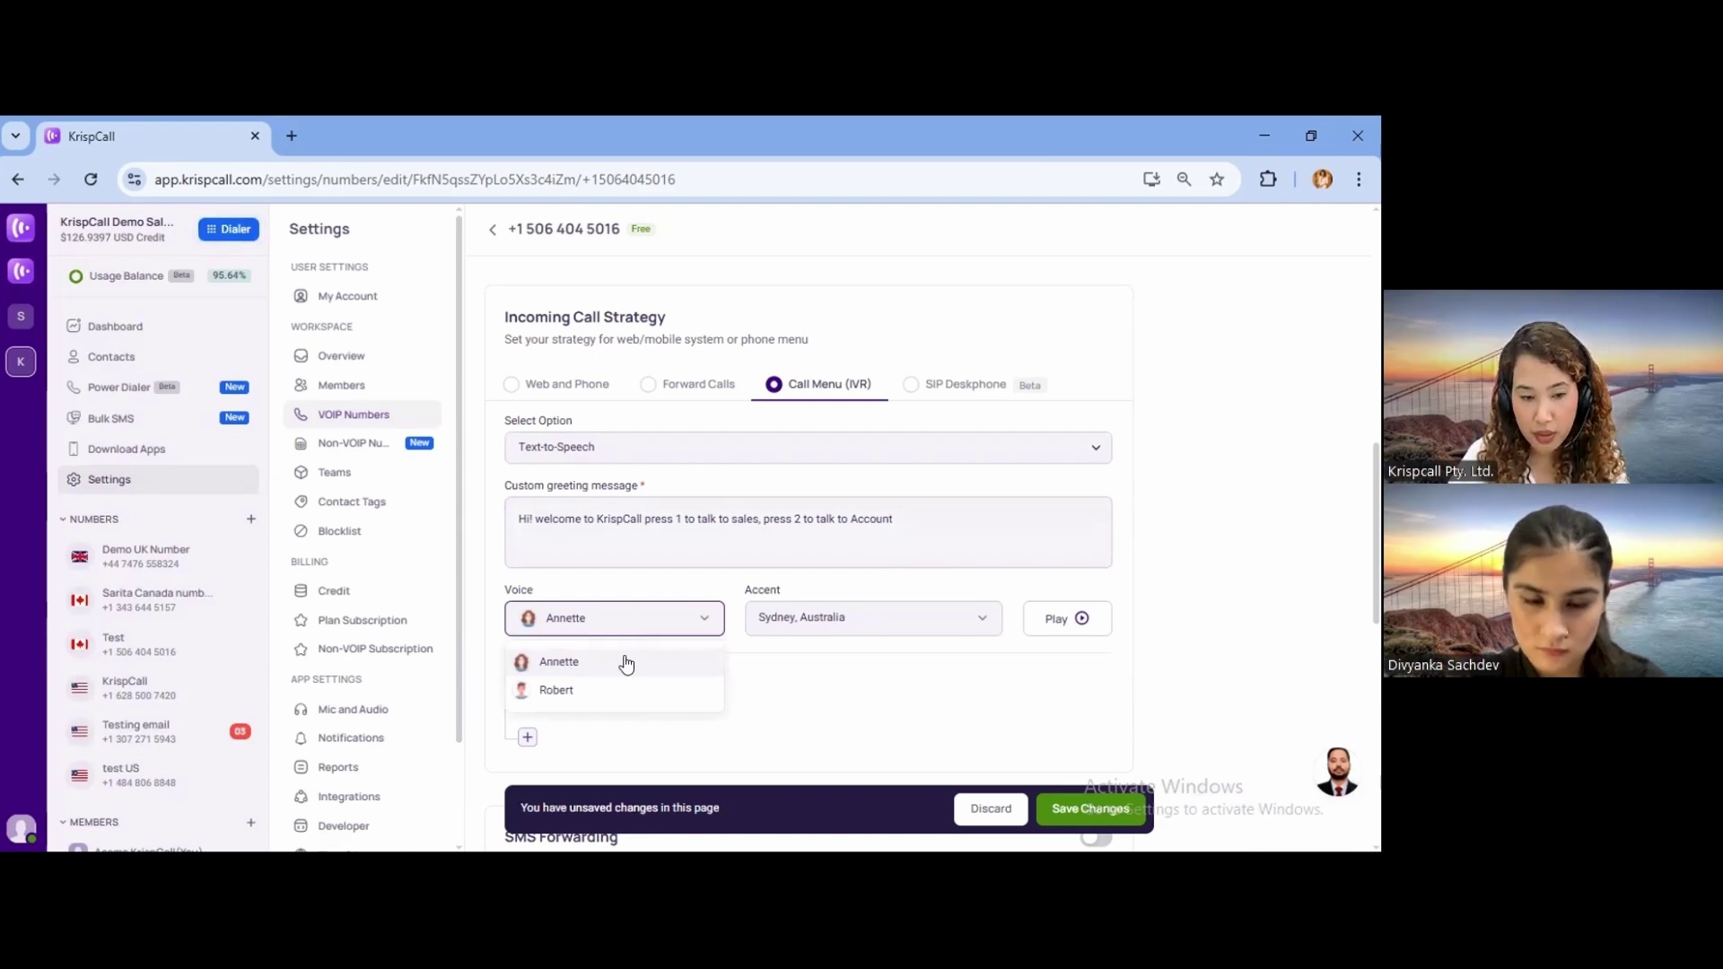
pyautogui.click(628, 662)
pyautogui.click(653, 619)
pyautogui.click(653, 619)
pyautogui.click(813, 619)
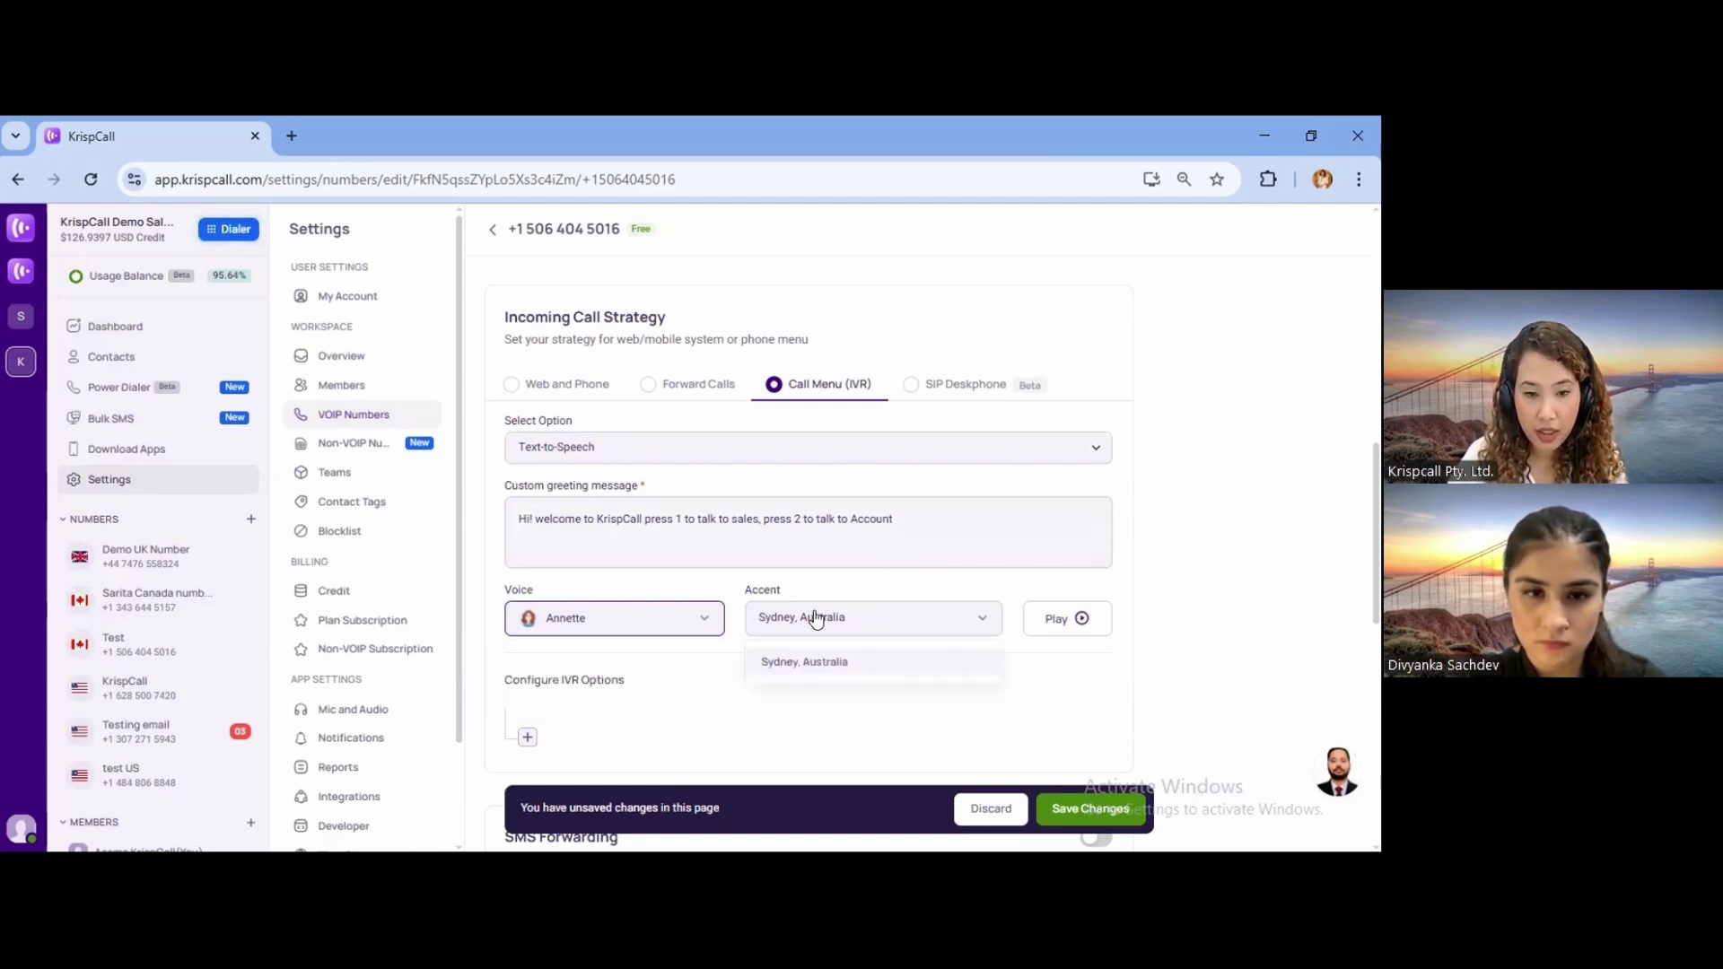
pyautogui.click(826, 660)
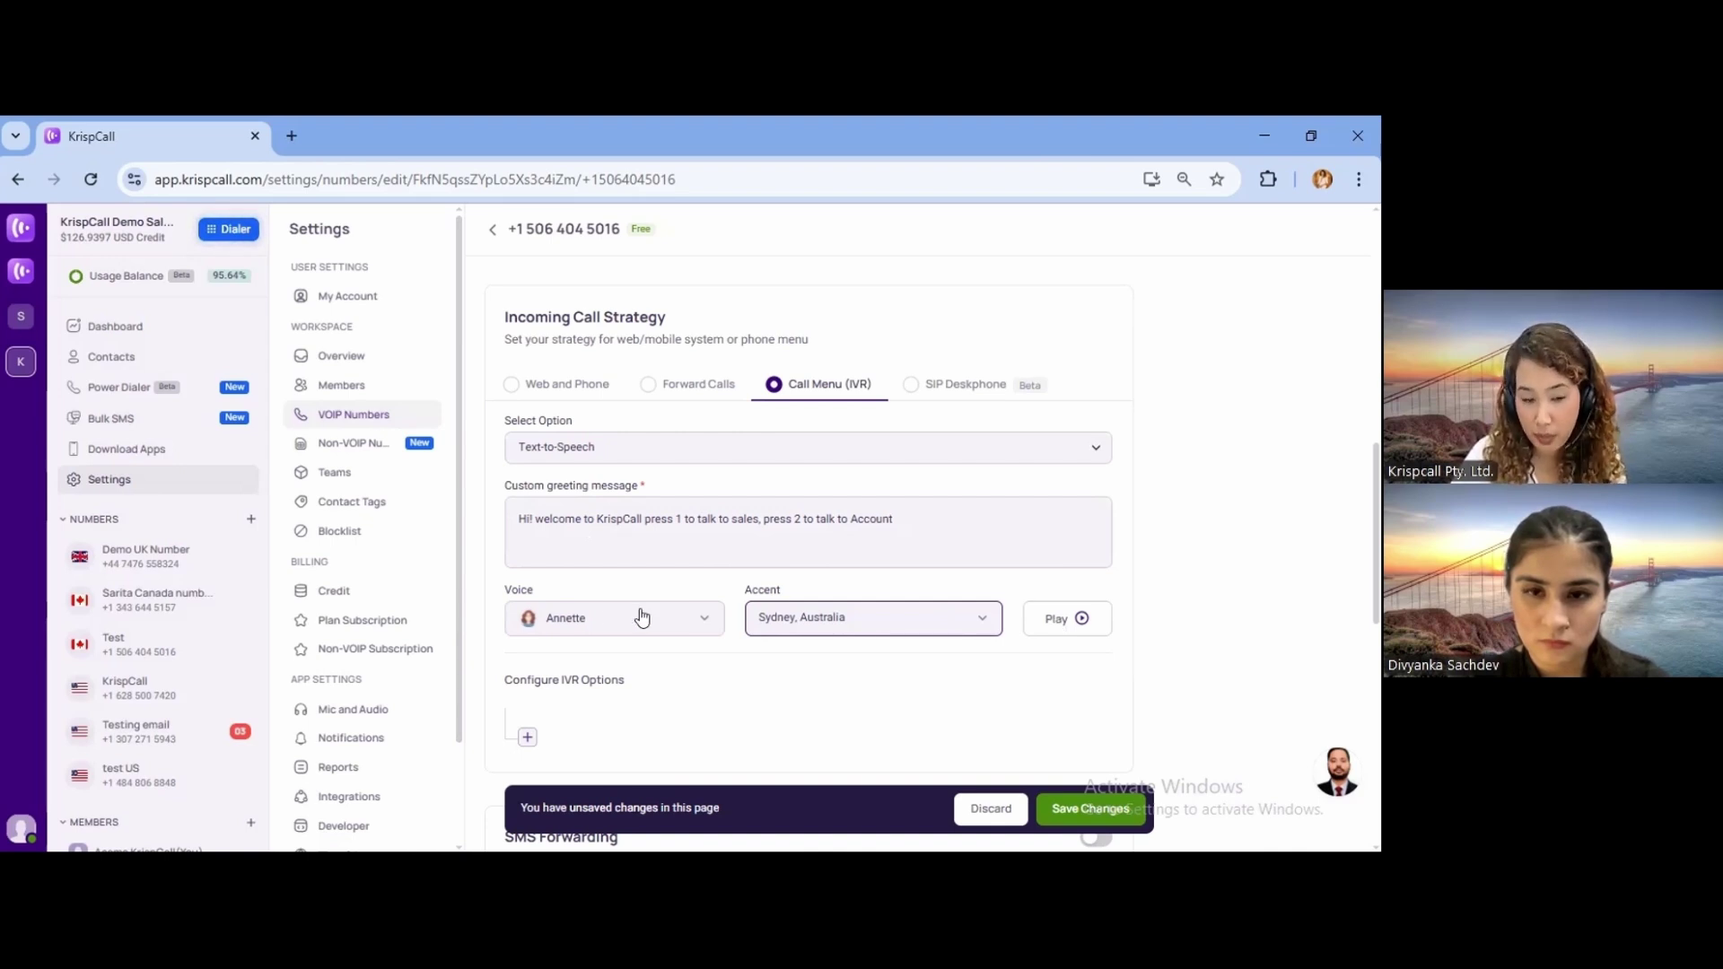
pyautogui.scroll(-2, 588, 614)
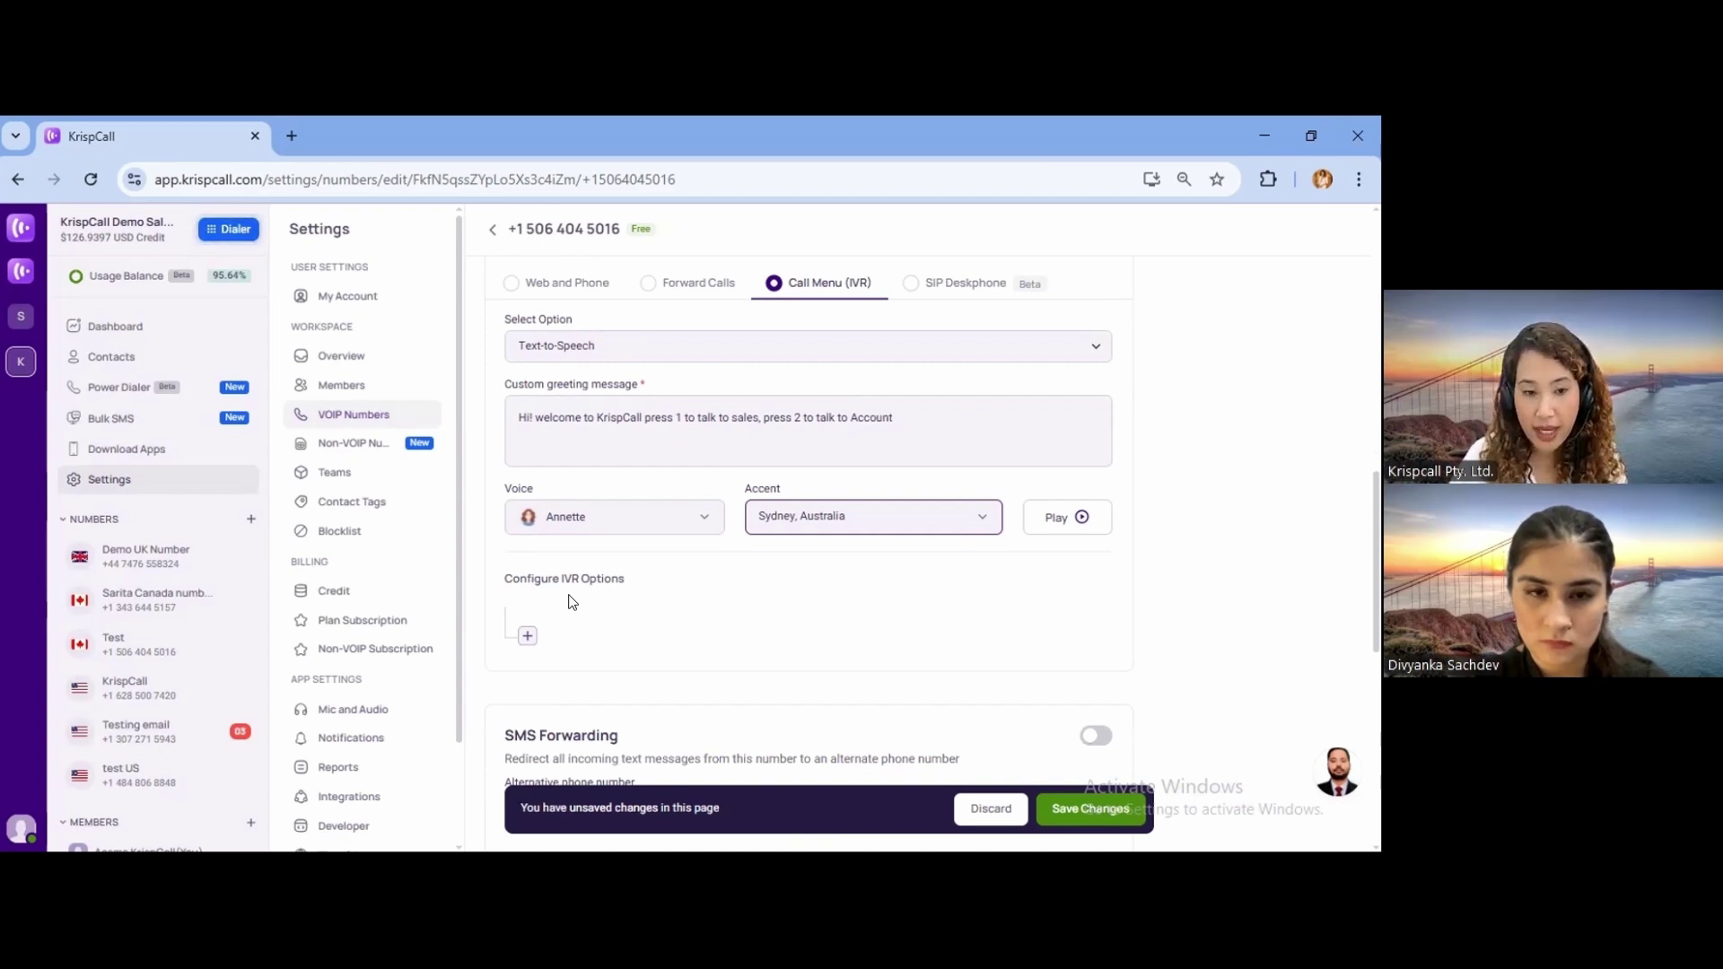
pyautogui.click(527, 635)
# Set key 1 to Send To IVR with a sales-team welcome message.
pyautogui.click(541, 654)
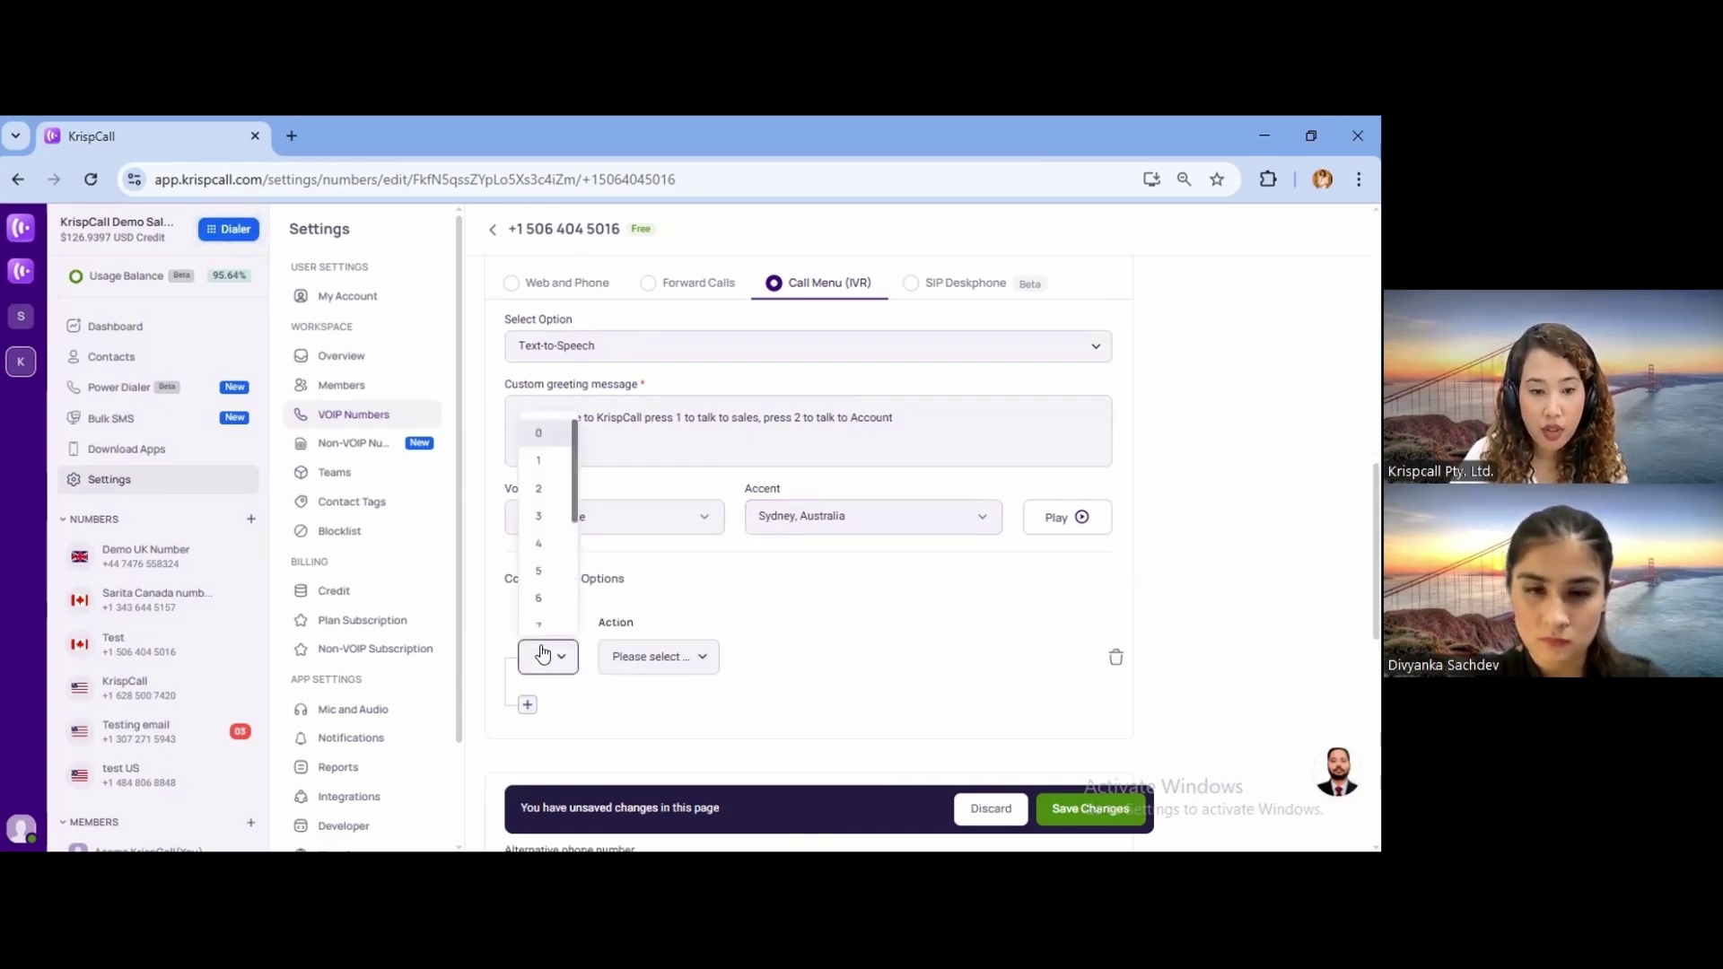
pyautogui.click(546, 451)
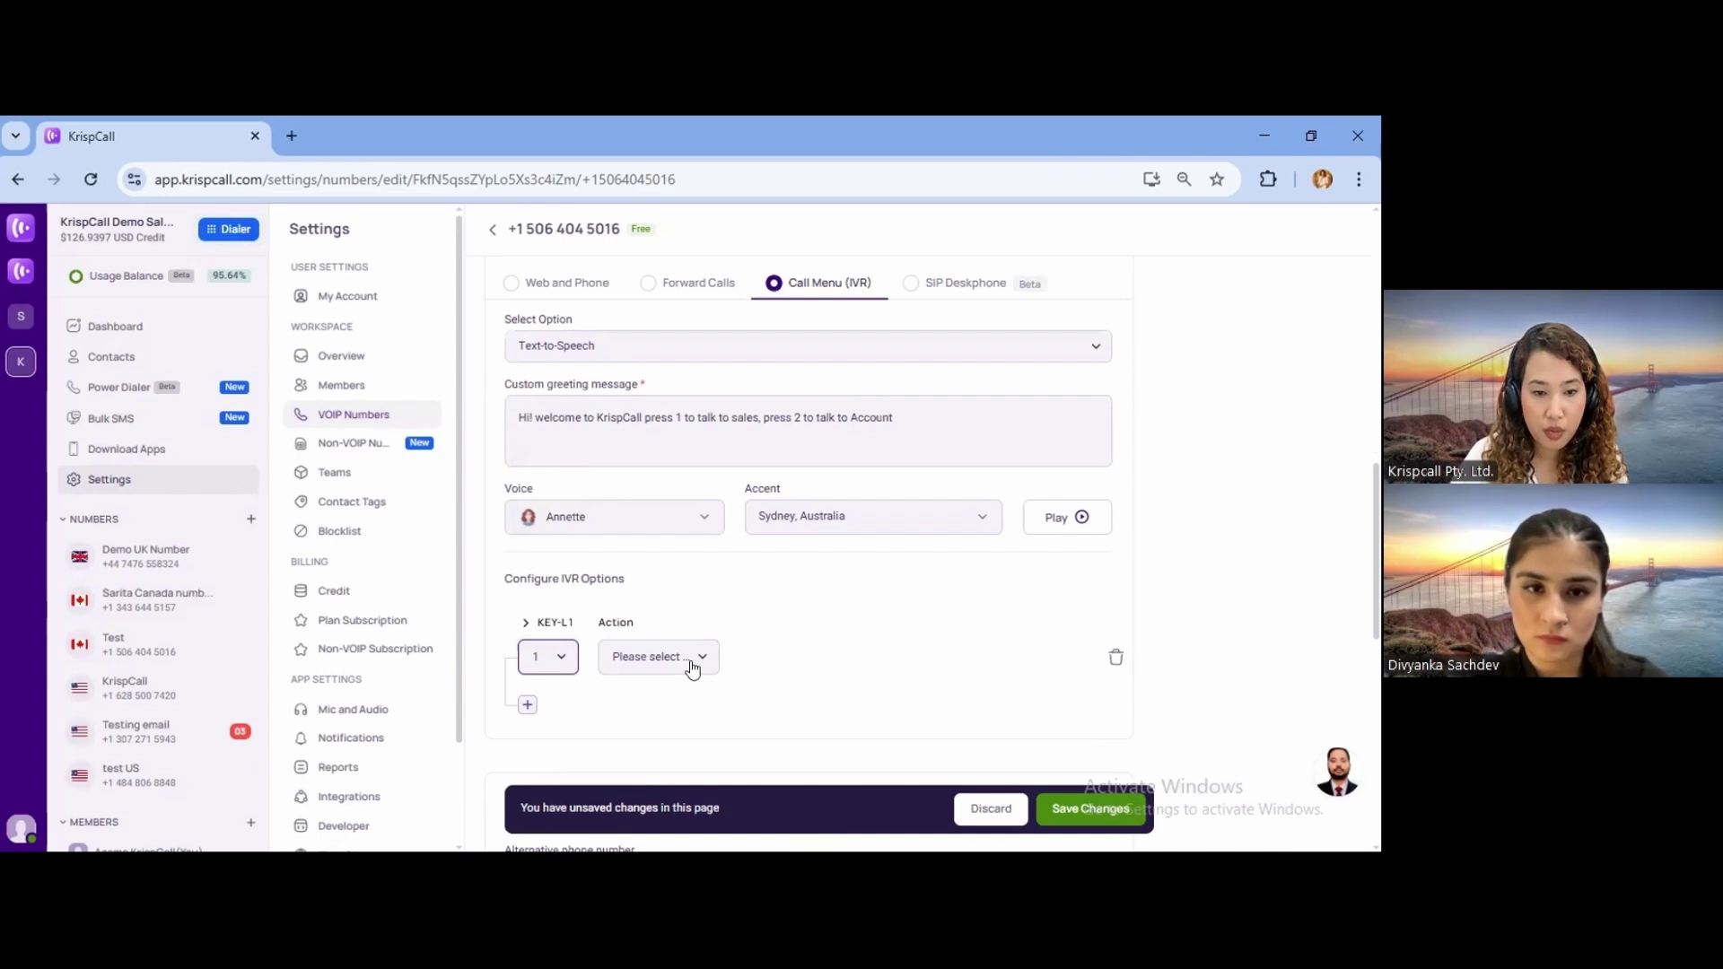
pyautogui.click(691, 665)
pyautogui.click(685, 705)
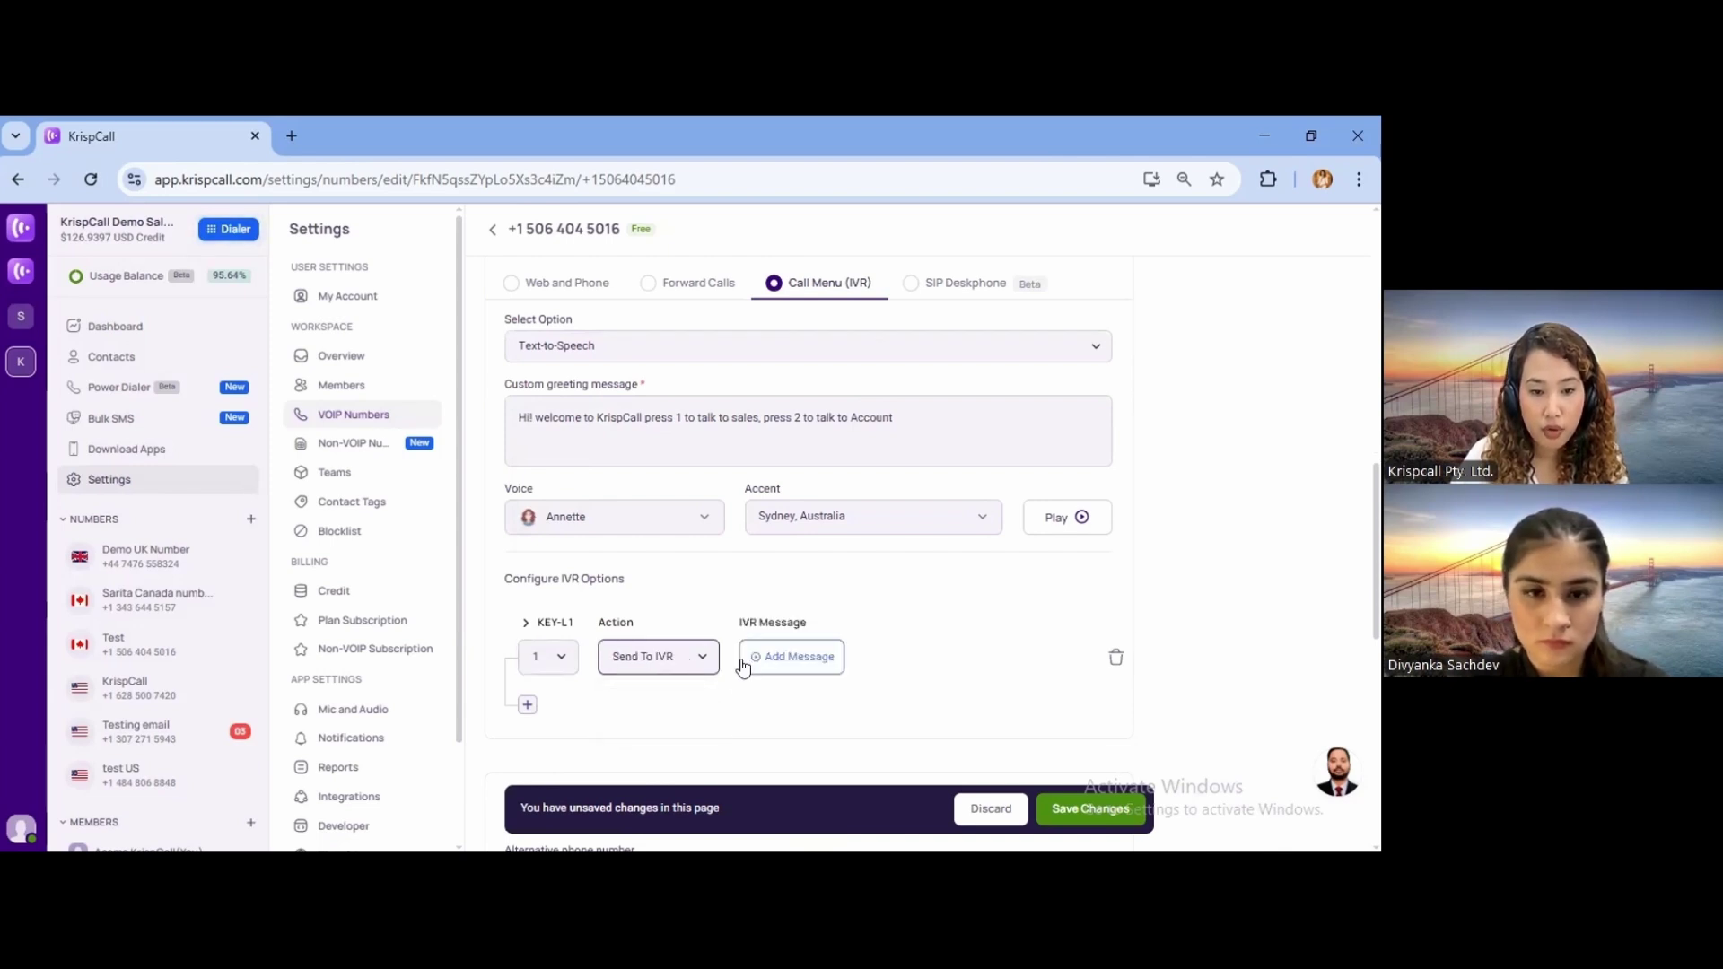
pyautogui.click(762, 657)
pyautogui.click(655, 550)
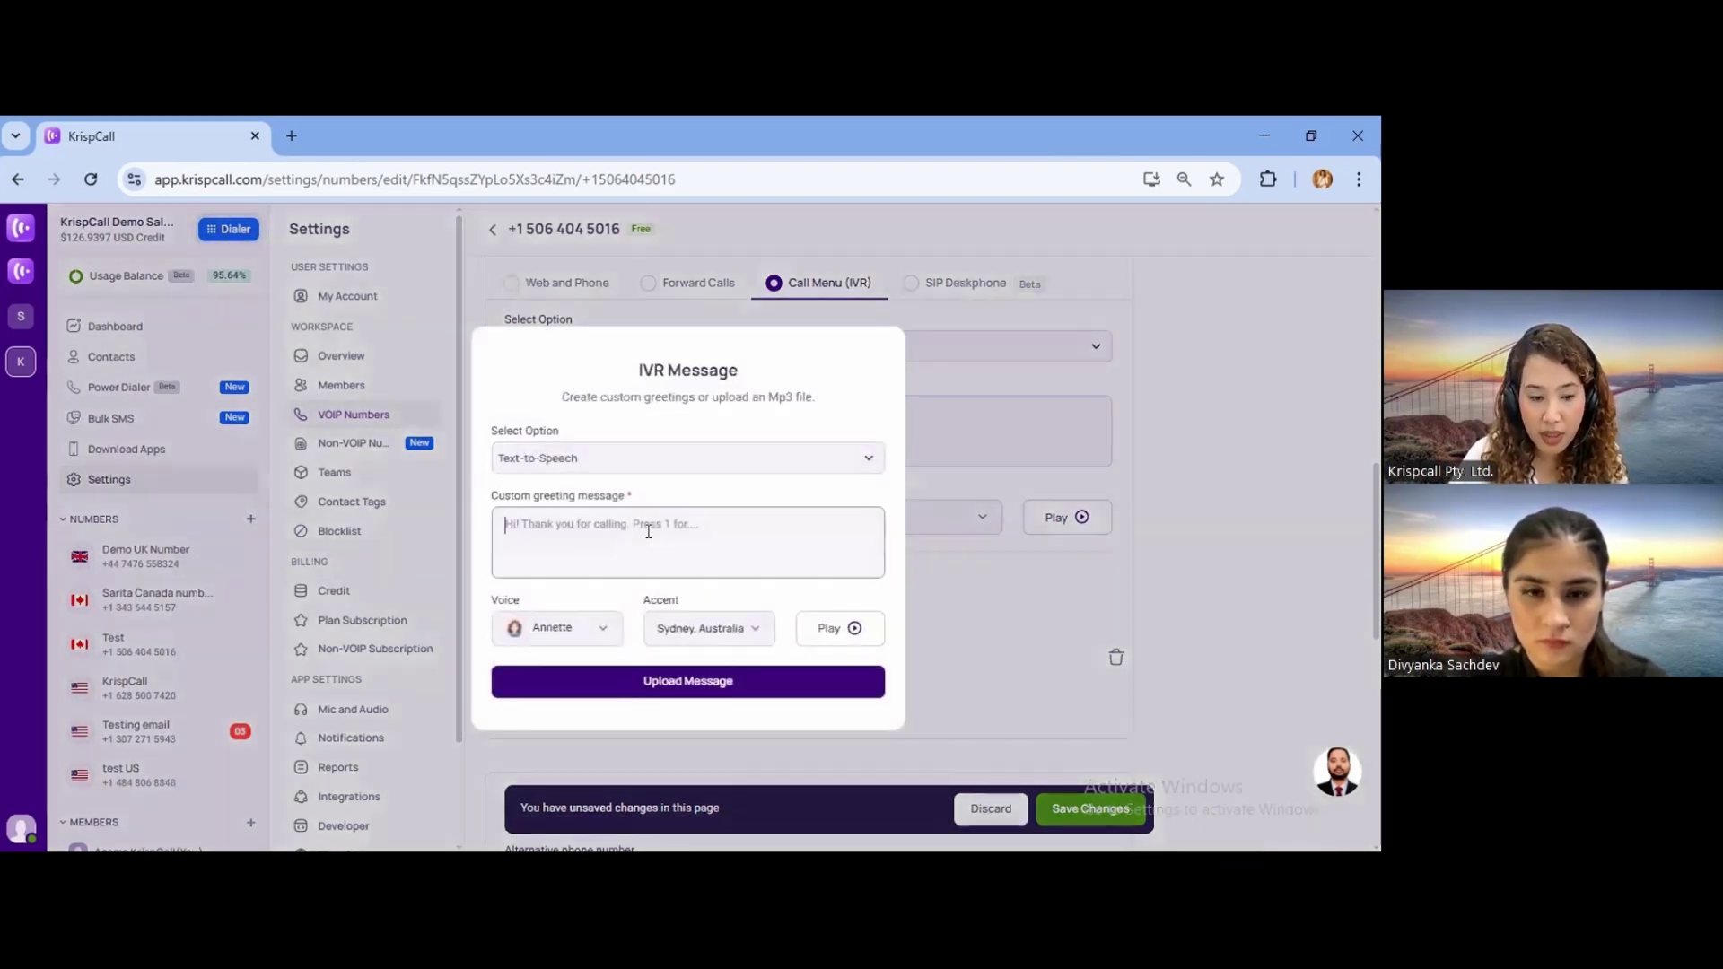
pyautogui.write('Hello')
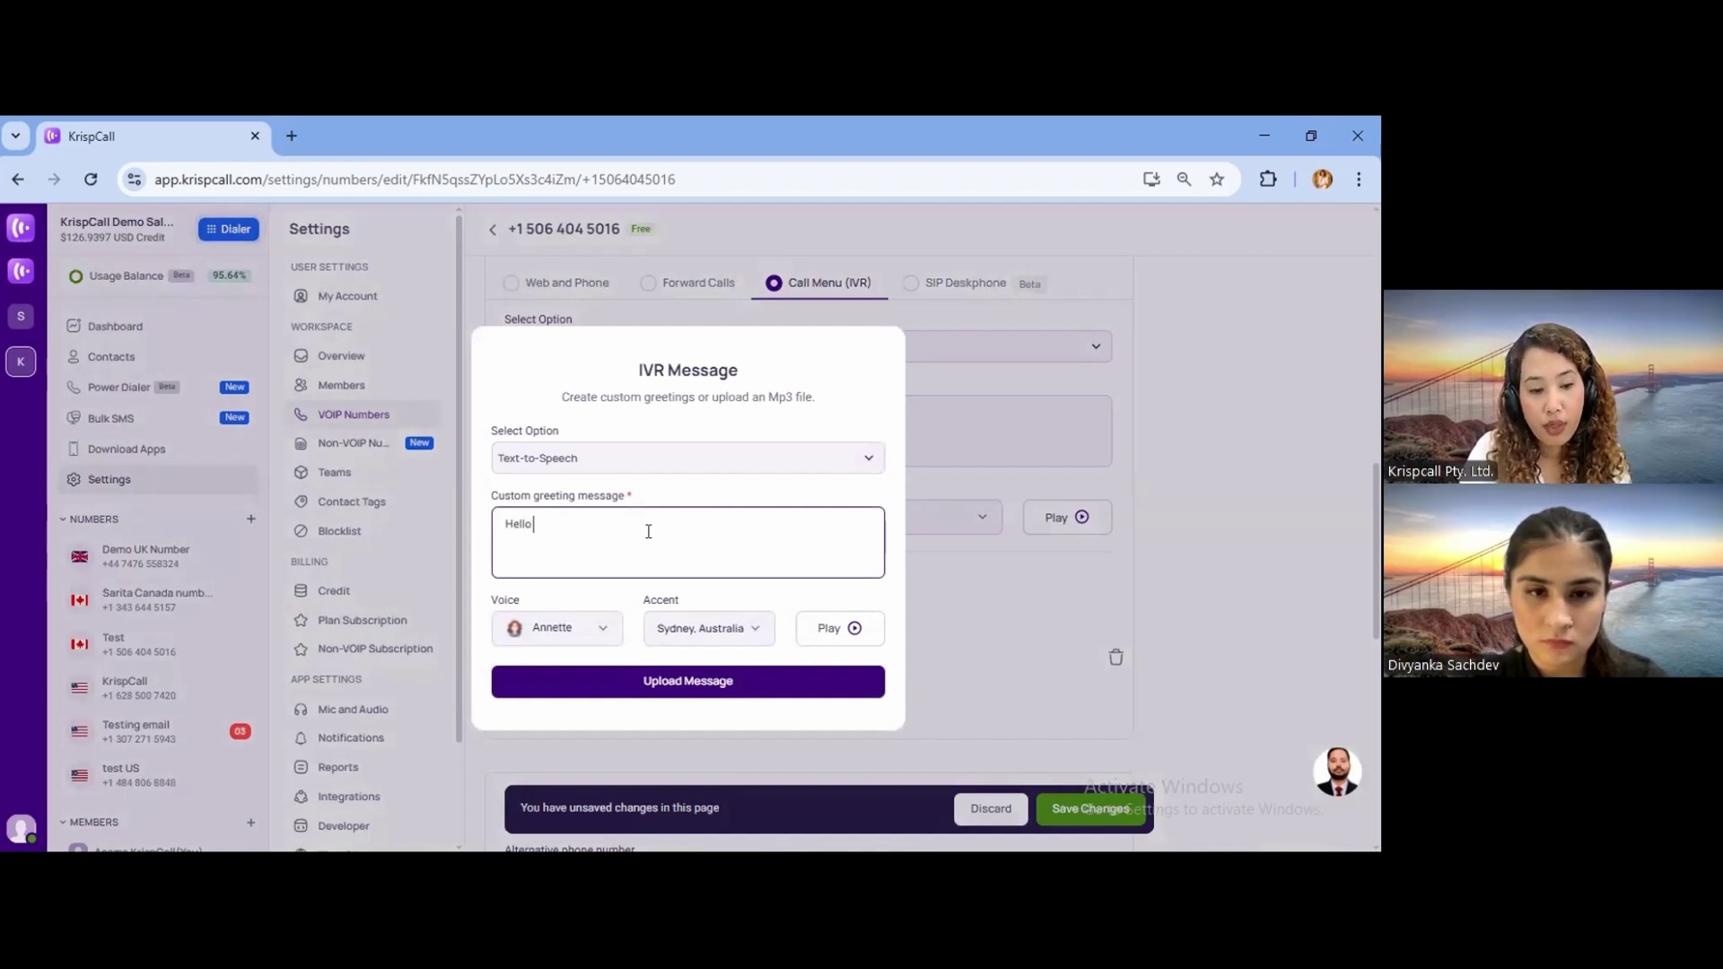
pyautogui.write(' welcome sales tream pres 1 to talk Aasma')
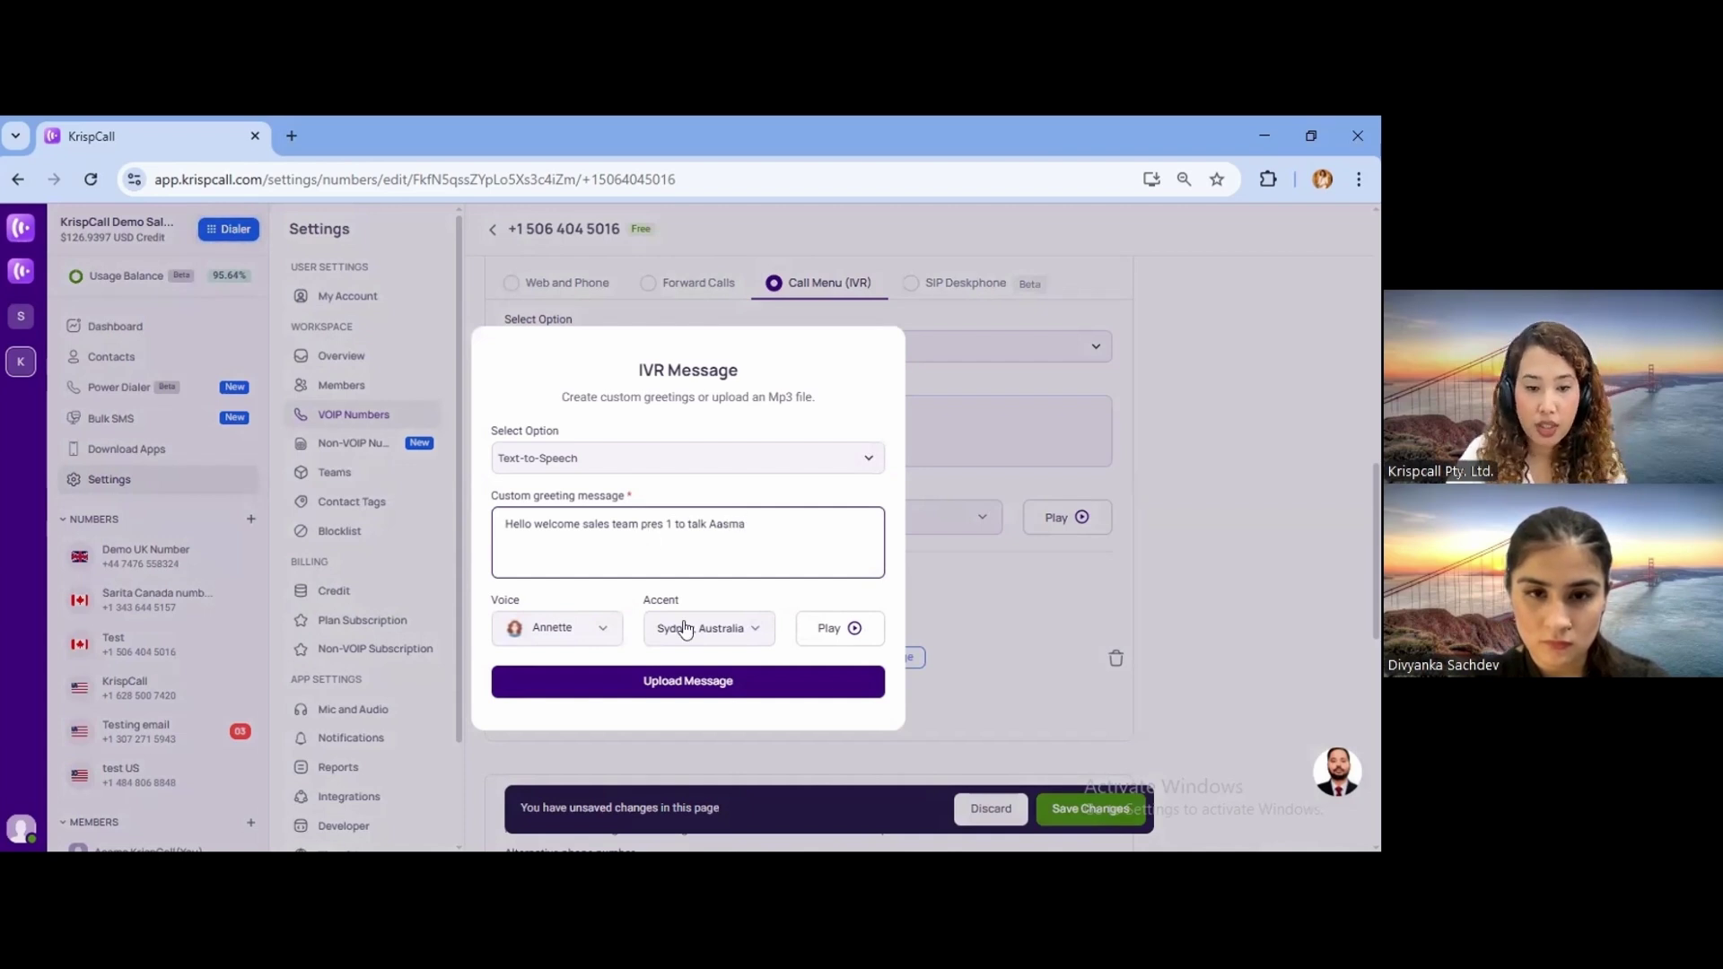
pyautogui.click(704, 682)
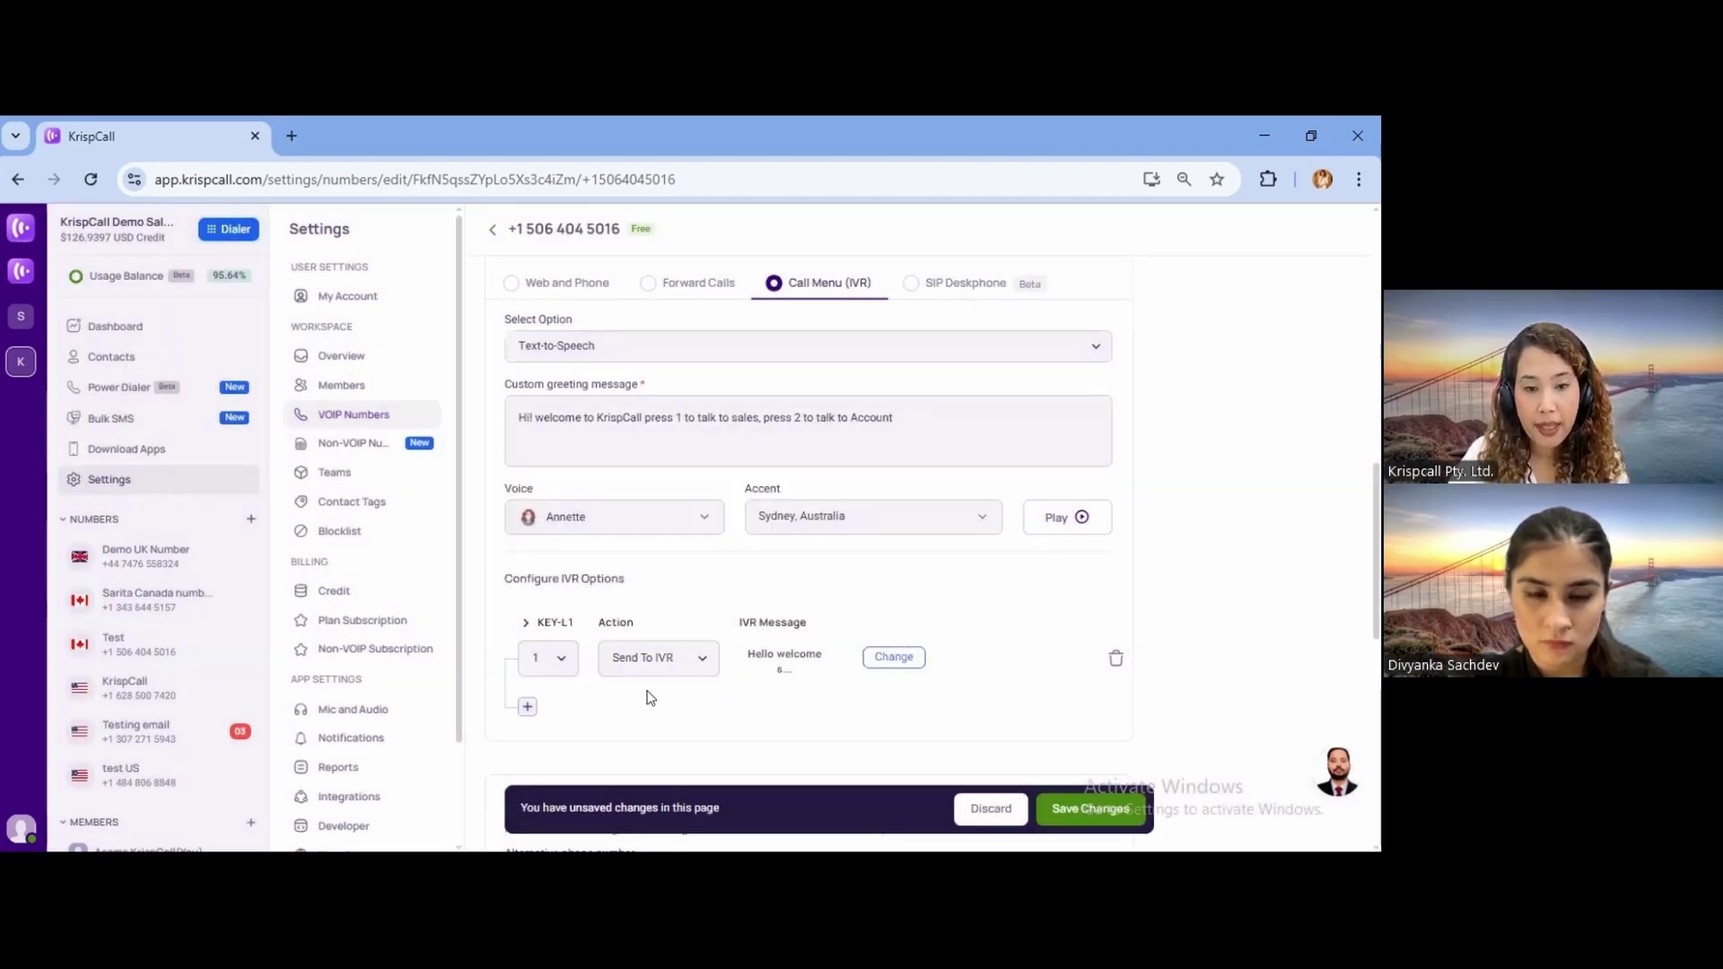
# Add key 7 forwarding to a team member, with Voicemail if unanswered.
pyautogui.click(525, 708)
pyautogui.click(549, 744)
pyautogui.click(544, 687)
pyautogui.scroll(-3, 725, 687)
pyautogui.click(669, 542)
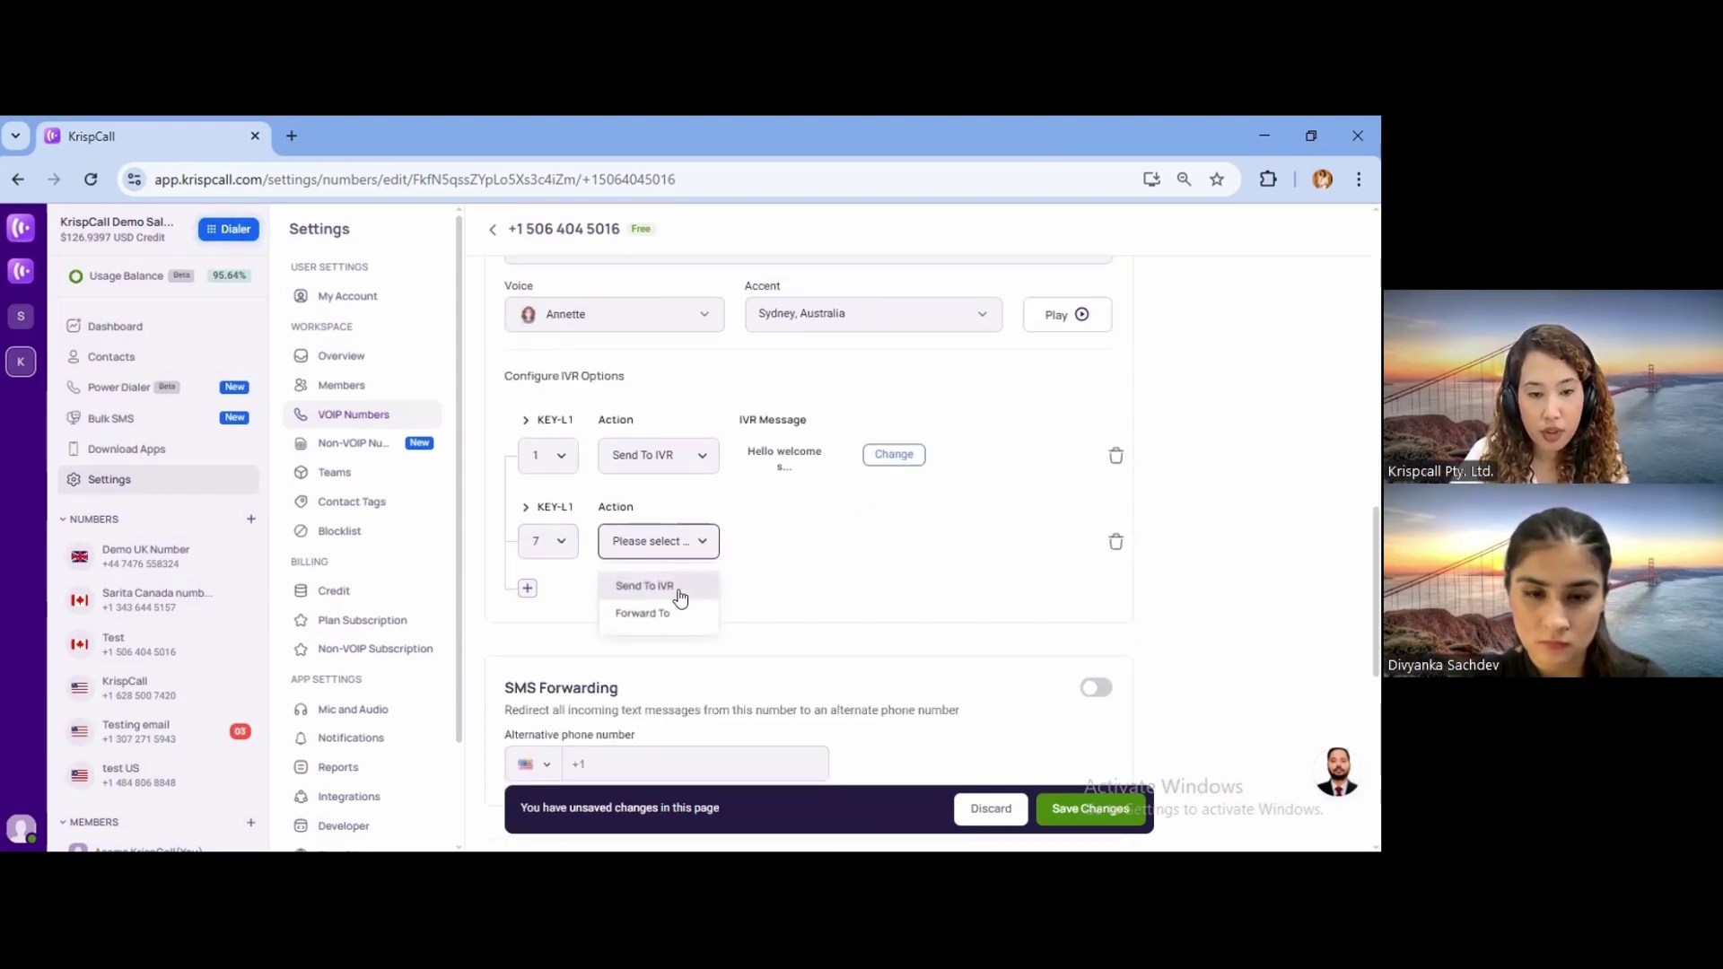
pyautogui.click(643, 613)
pyautogui.click(823, 545)
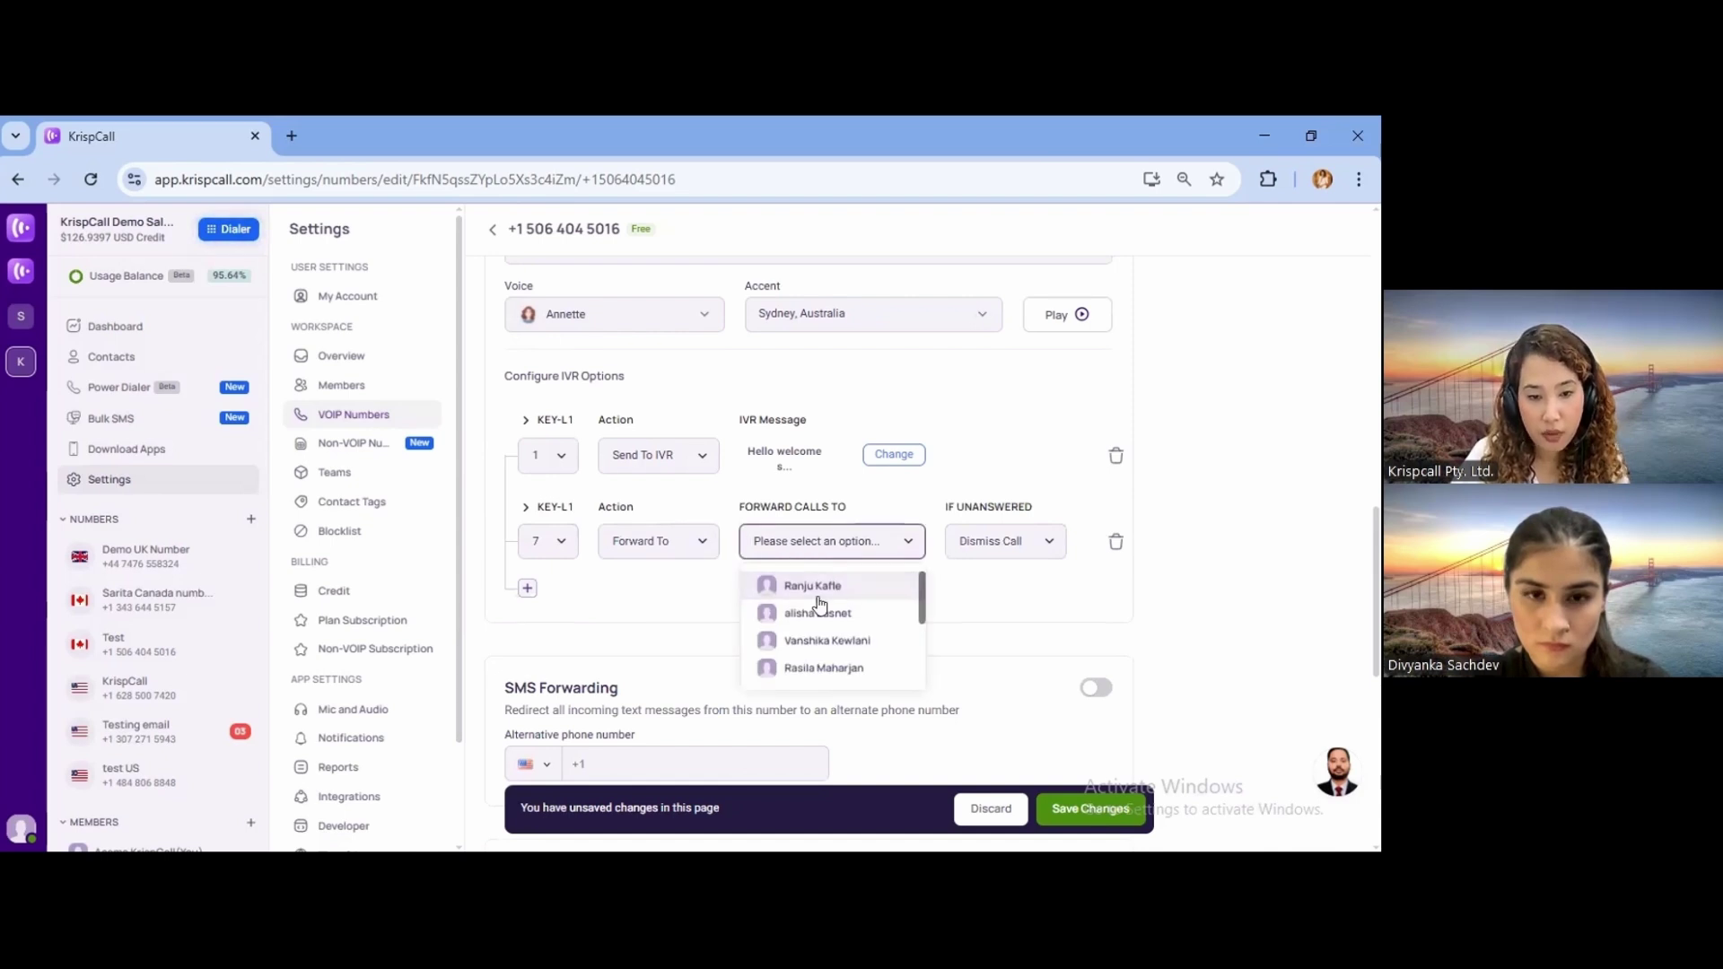
pyautogui.click(823, 640)
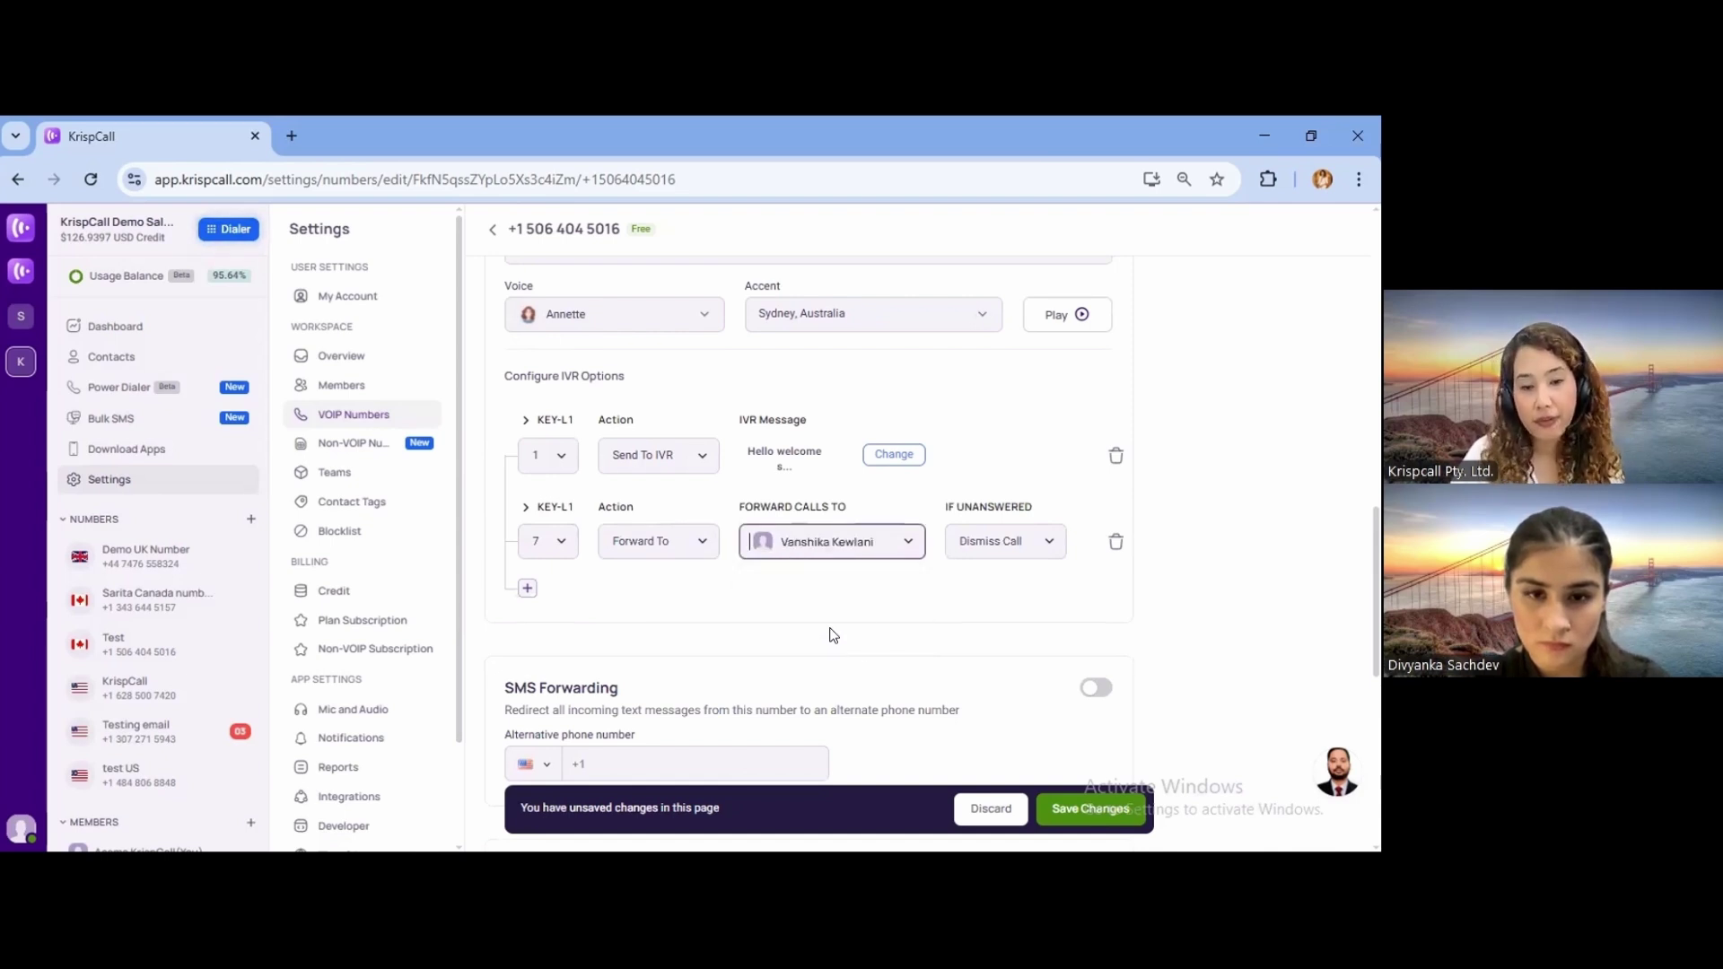
pyautogui.click(980, 542)
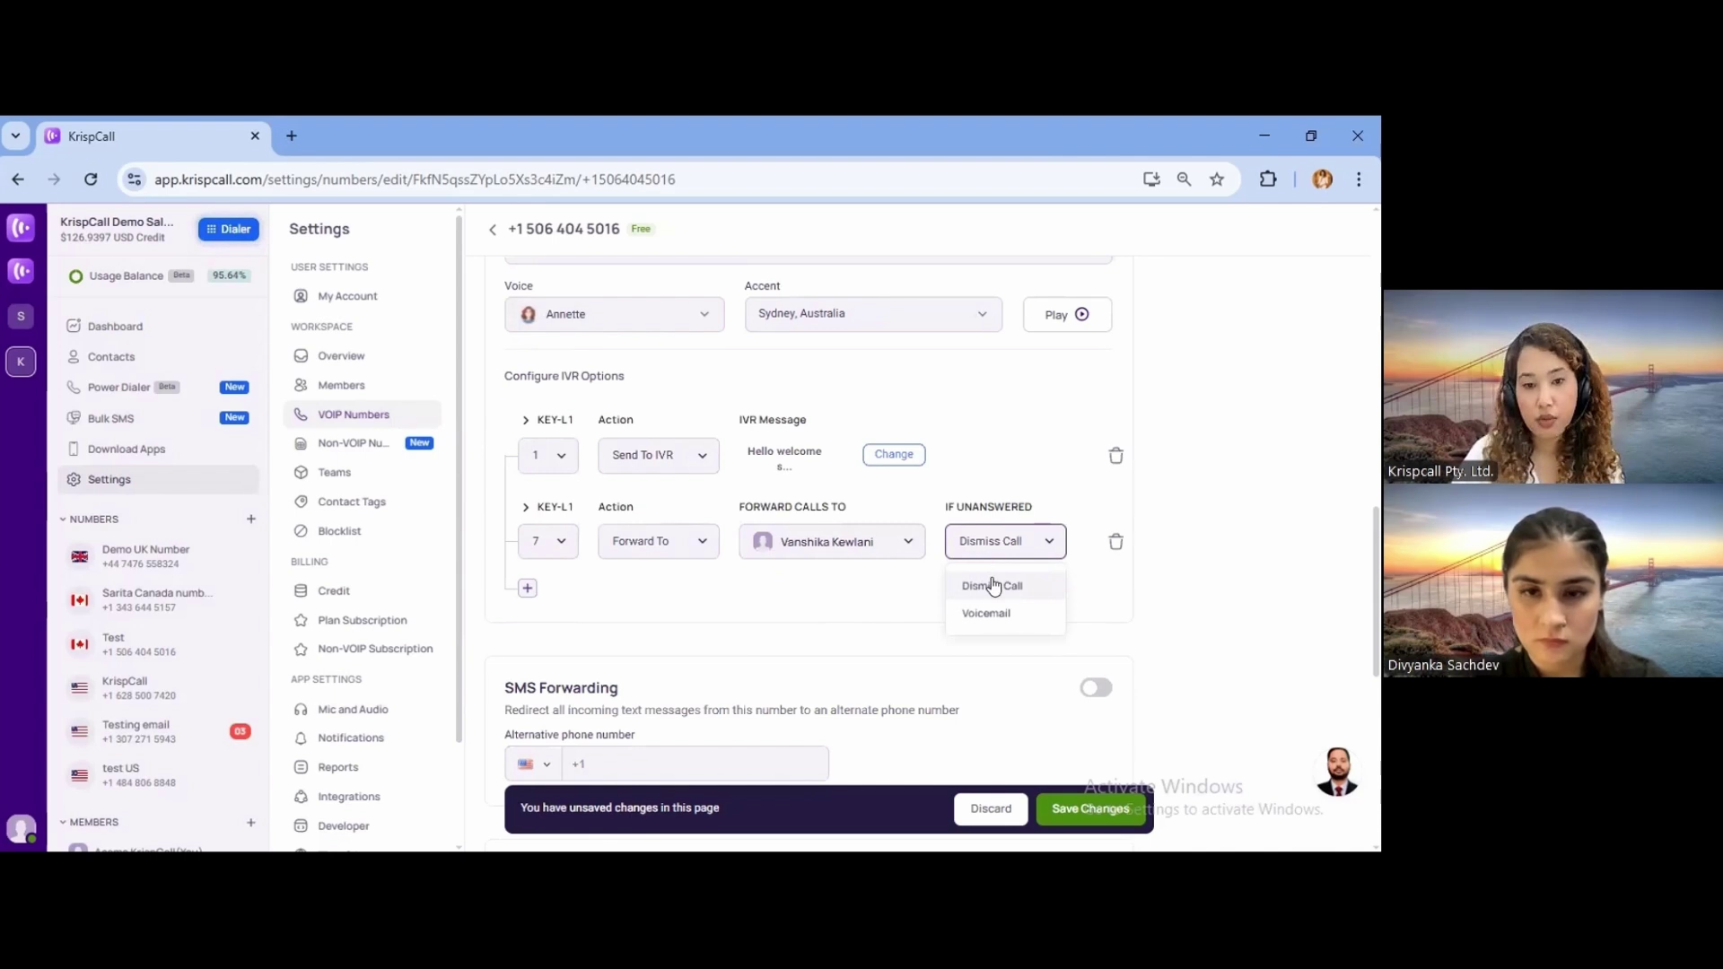
pyautogui.click(992, 616)
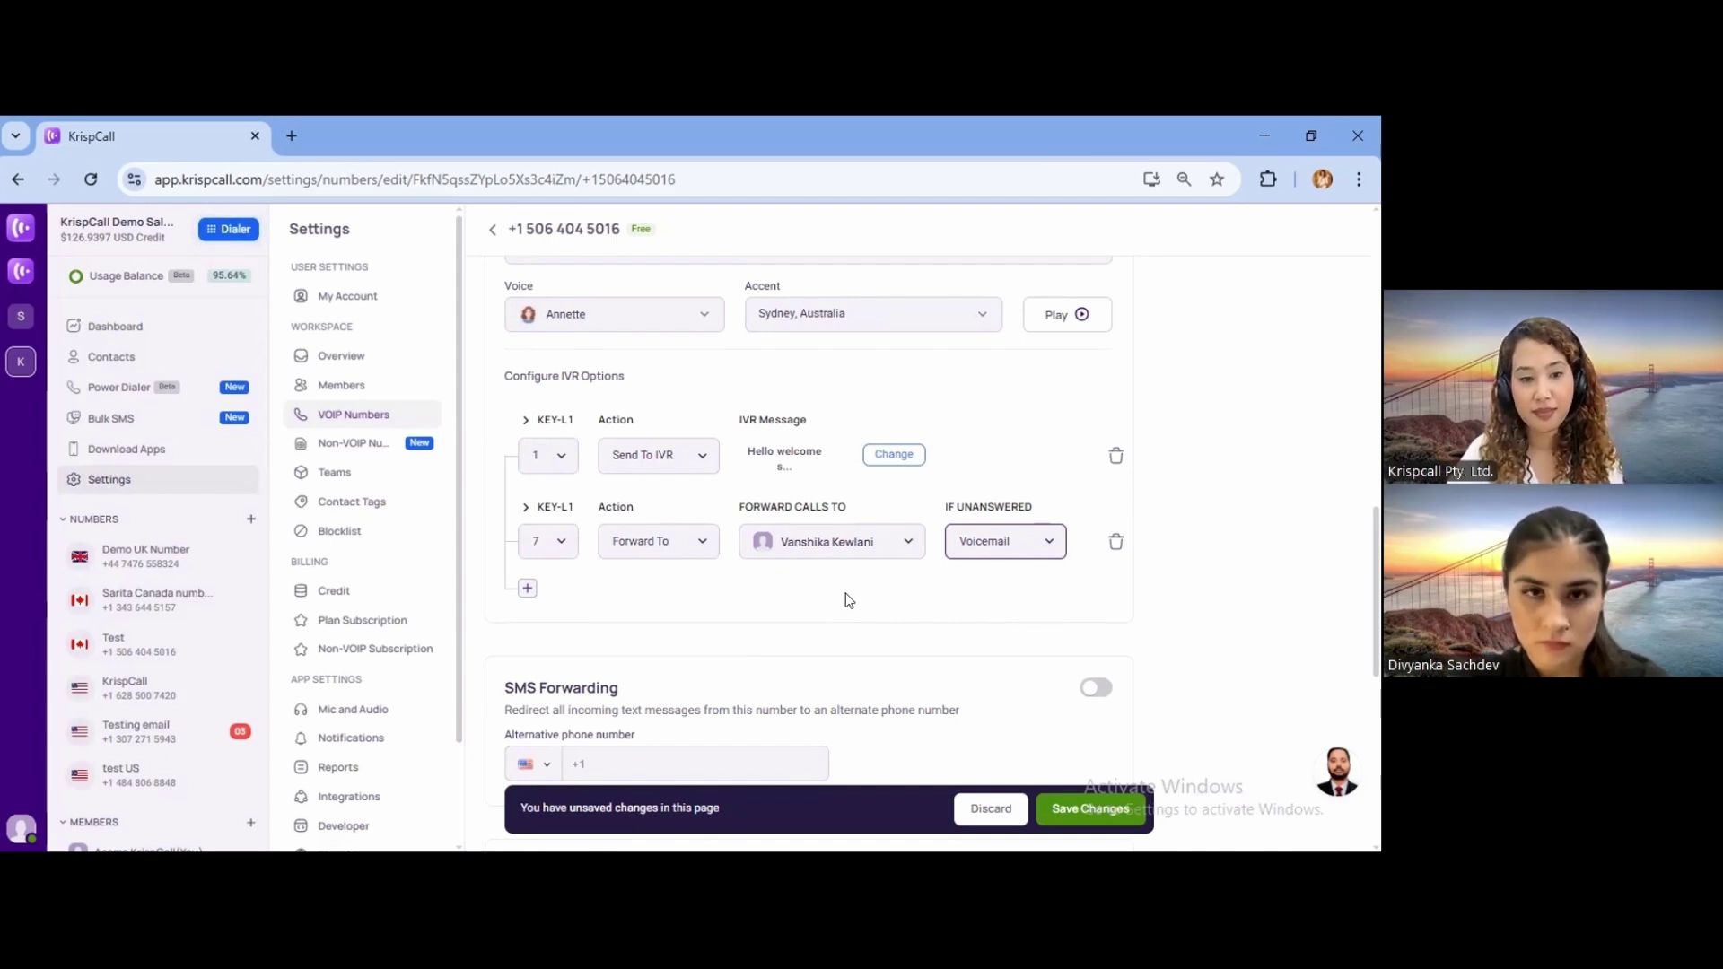
pyautogui.scroll(3, 846, 597)
pyautogui.scroll(1, 845, 594)
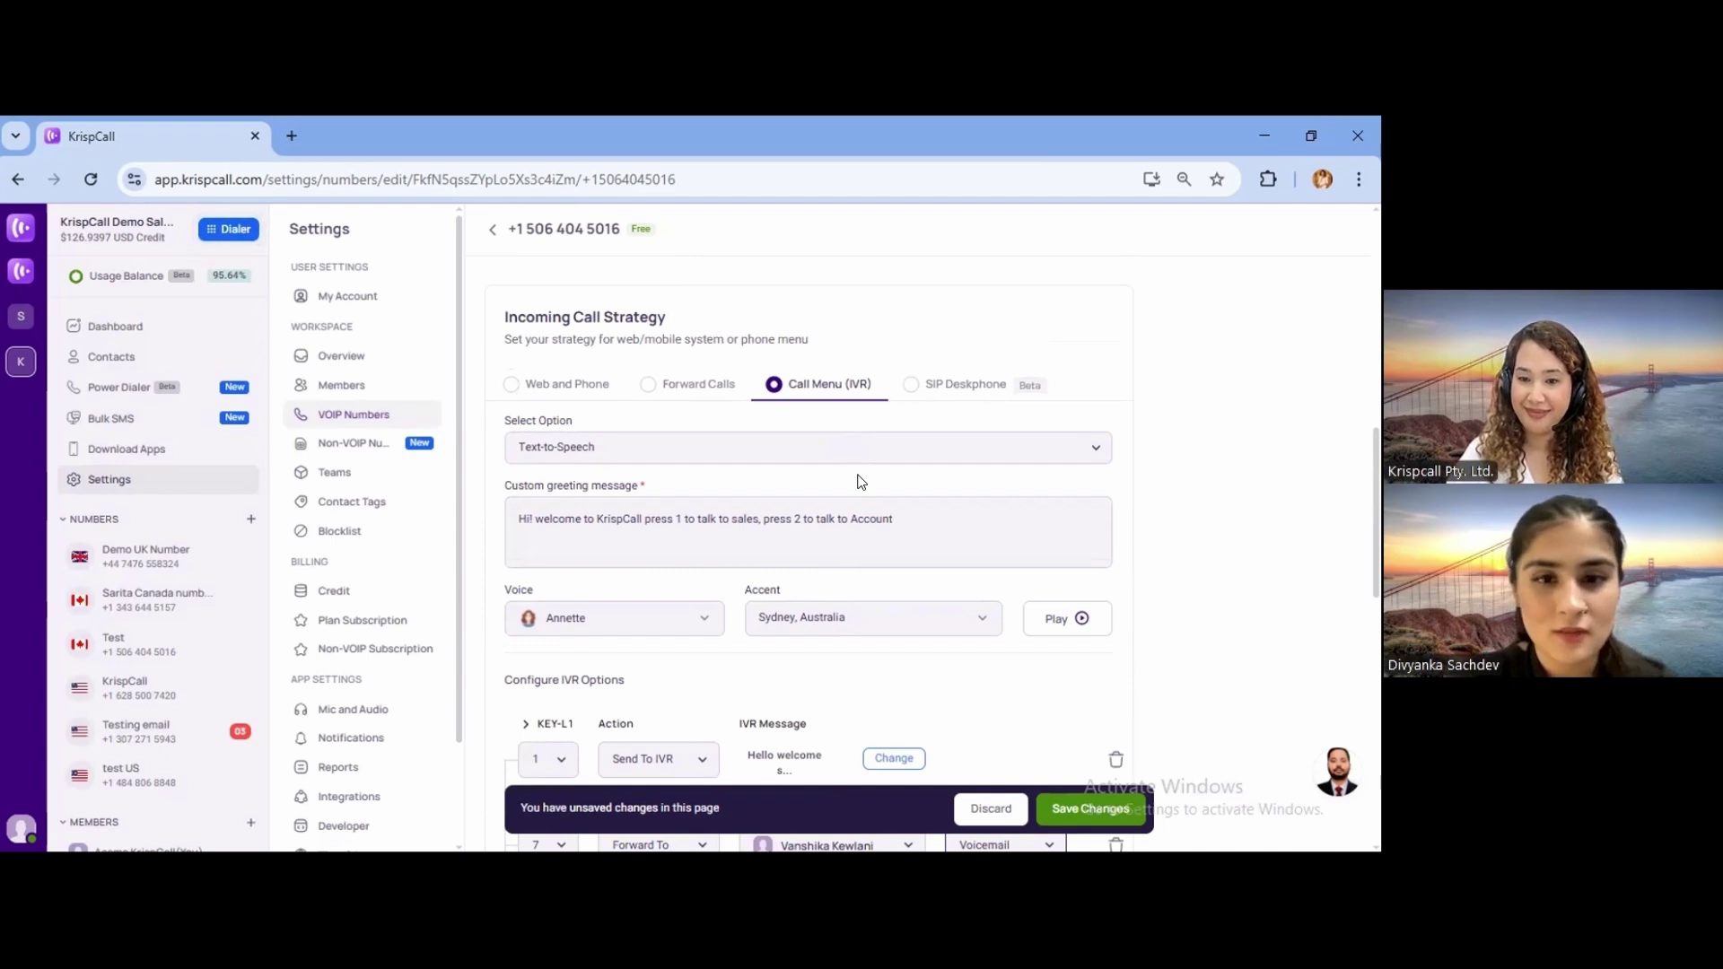
pyautogui.scroll(-1, 860, 481)
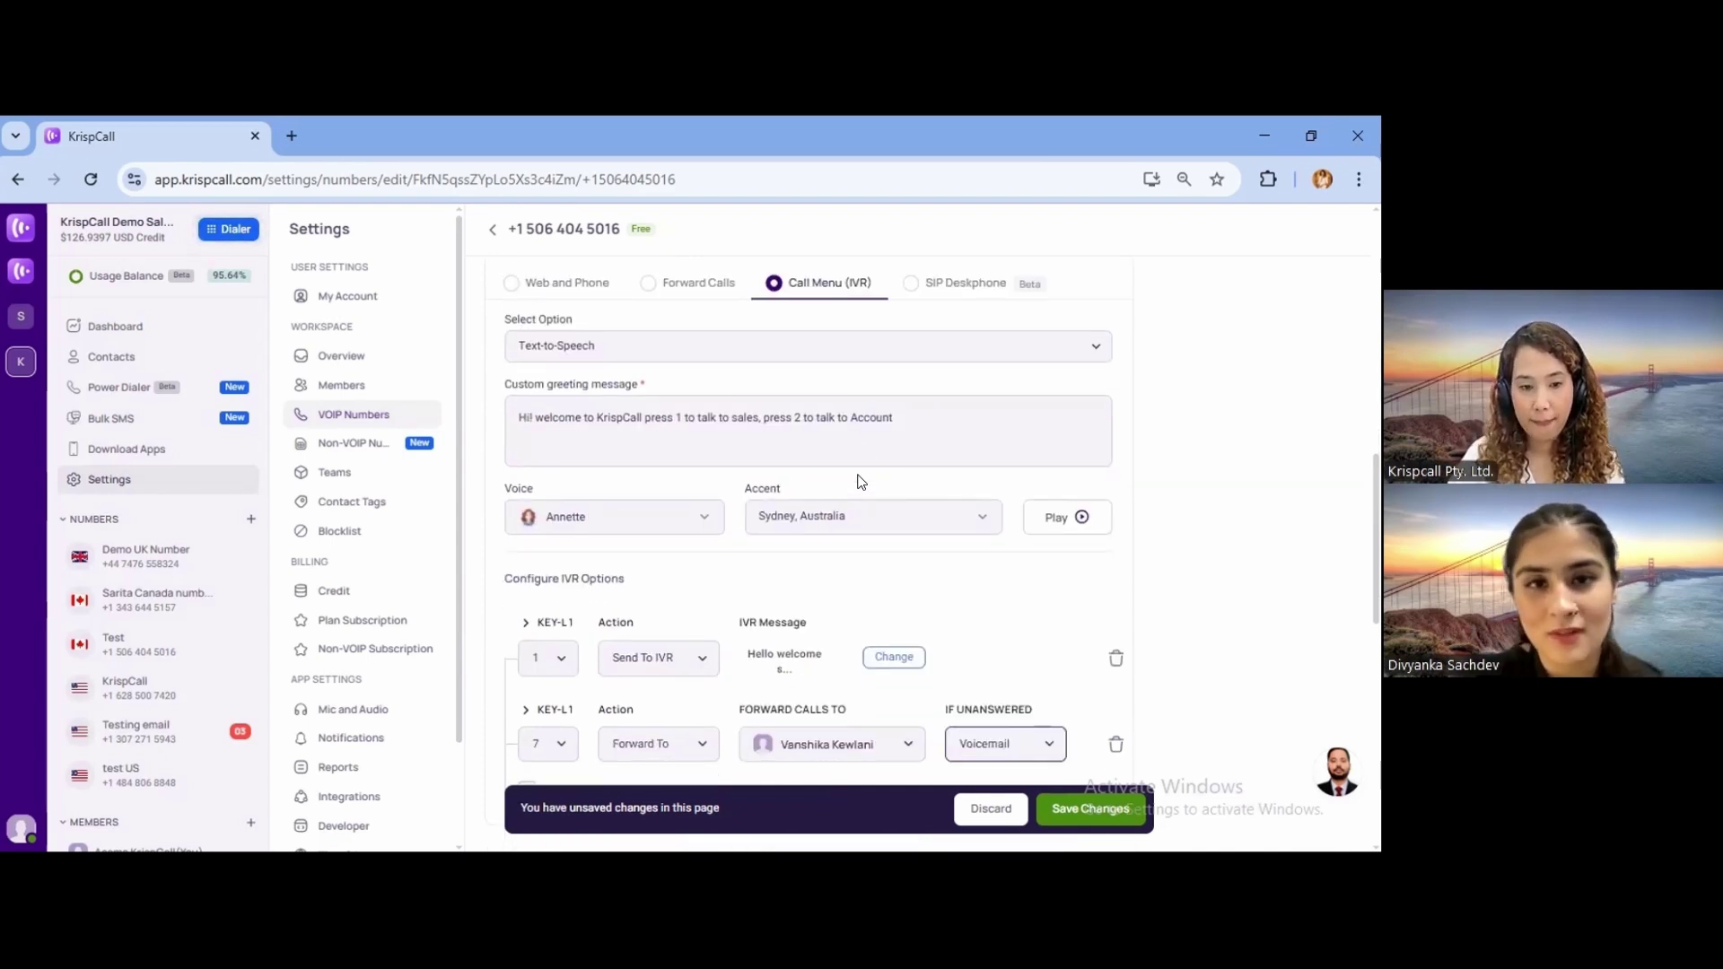
pyautogui.scroll(1, 860, 482)
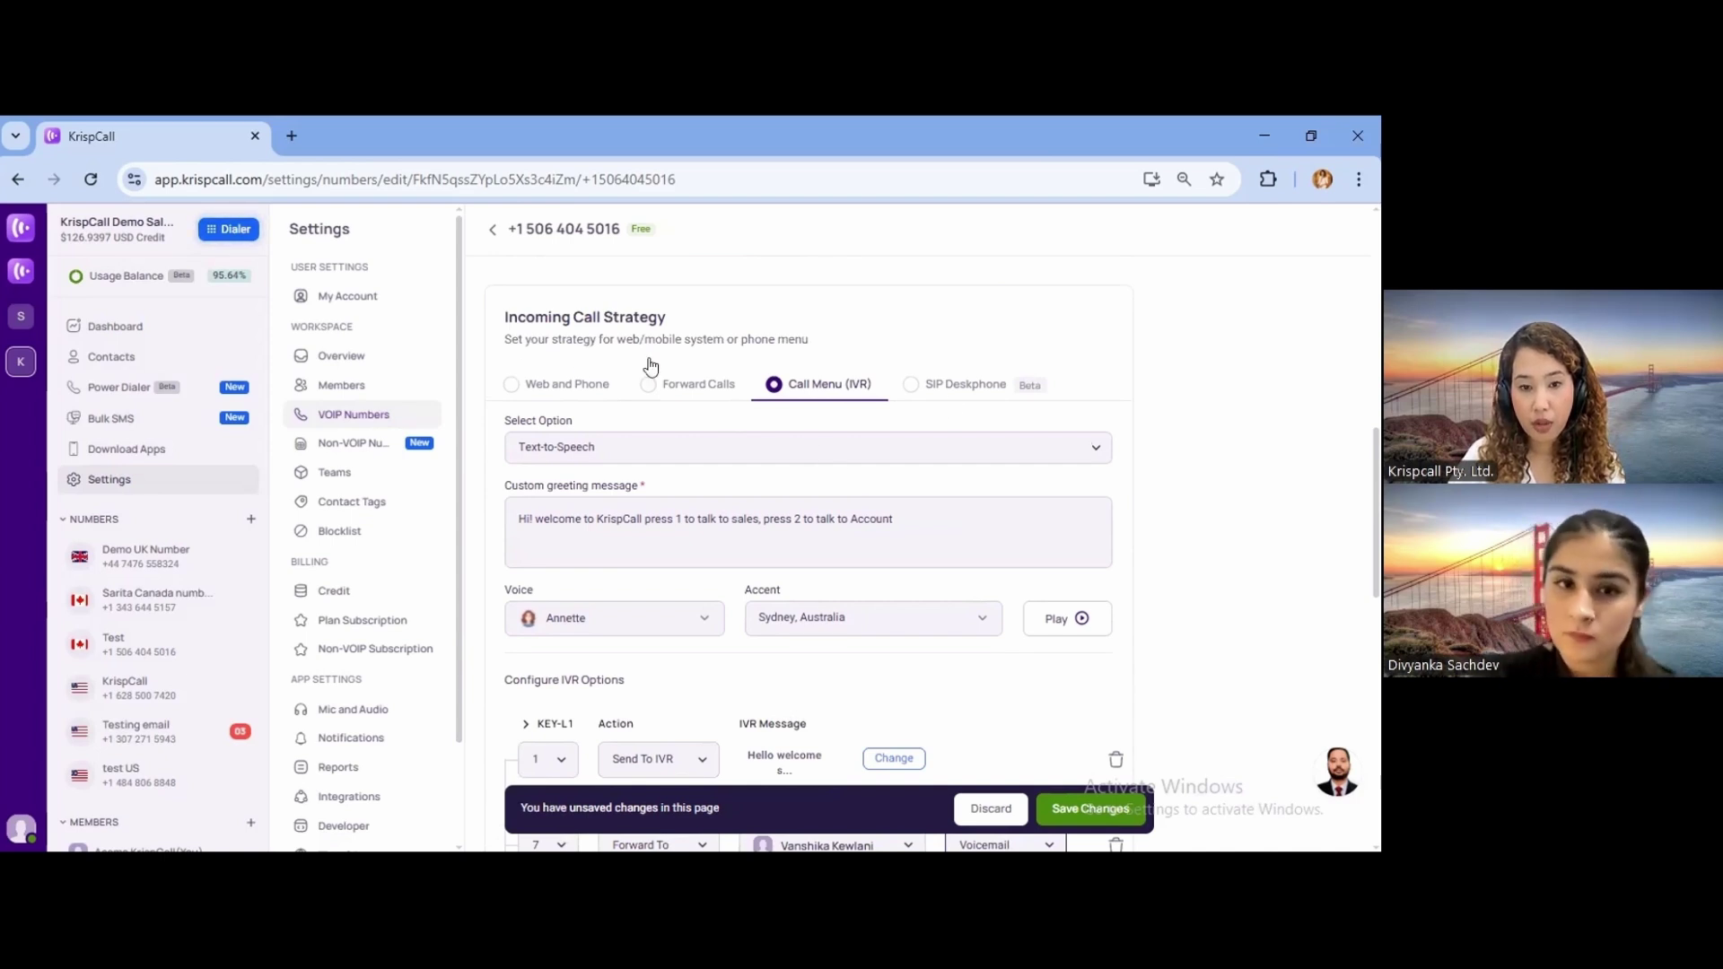
# Switch incoming calls to SIP deskphone and expand the first-time caller missed-call auto-reply message field.
pyautogui.click(971, 386)
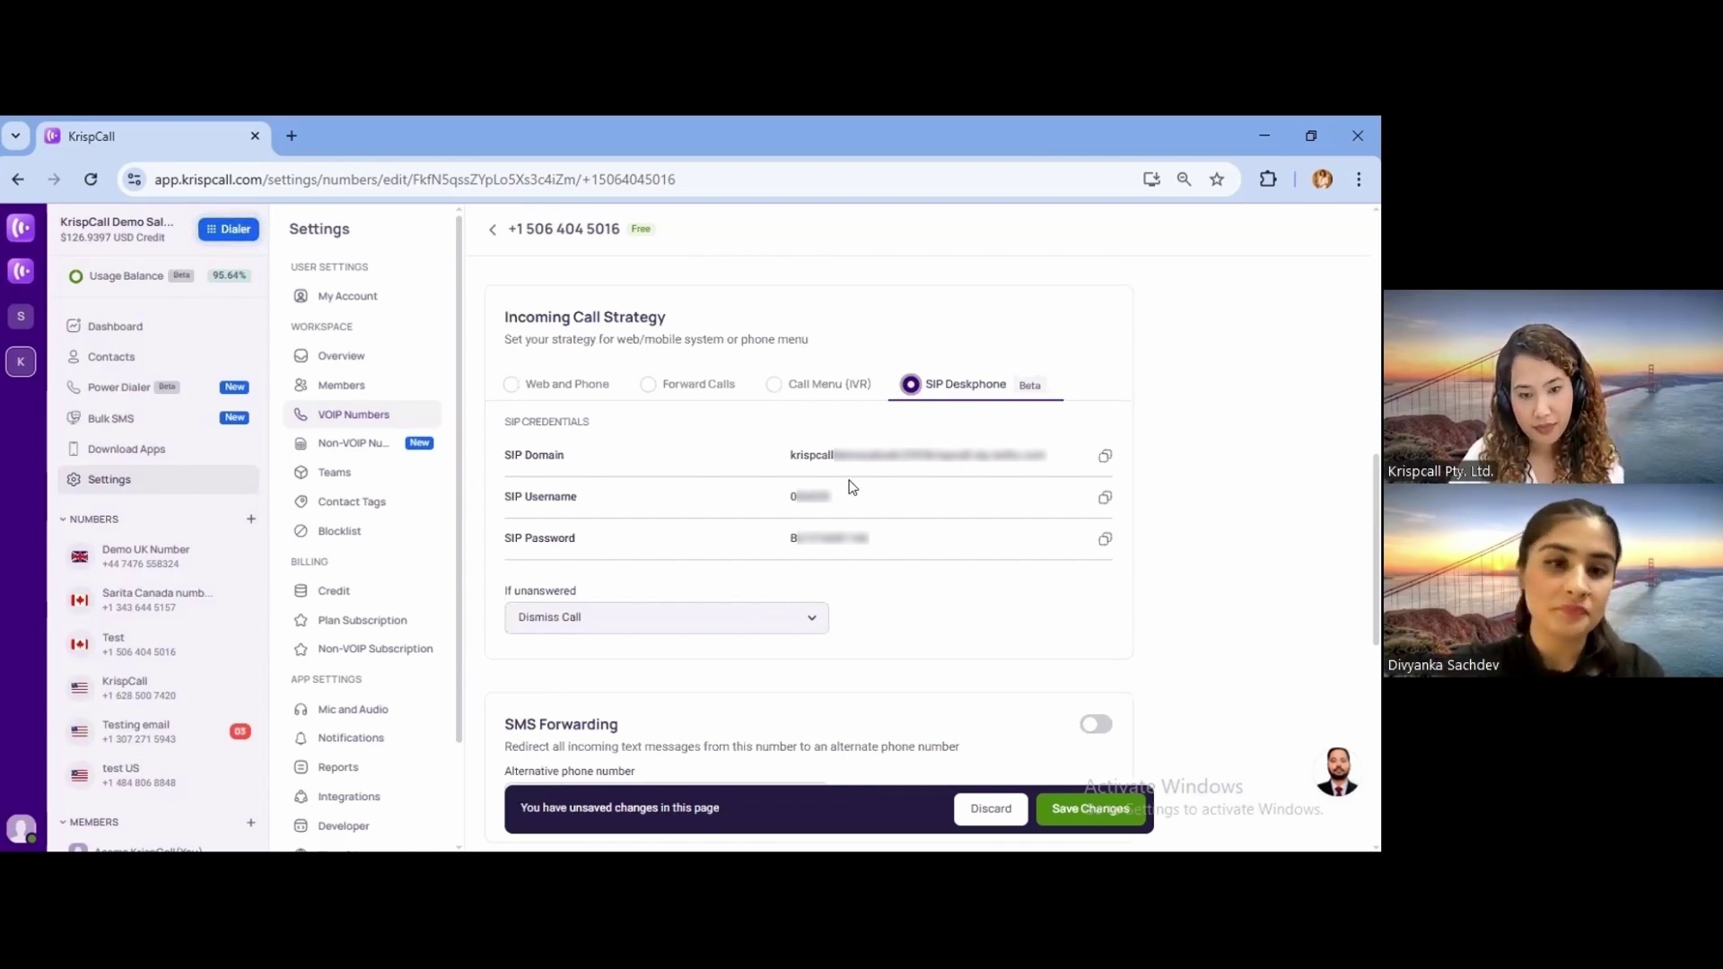
pyautogui.scroll(-5, 924, 501)
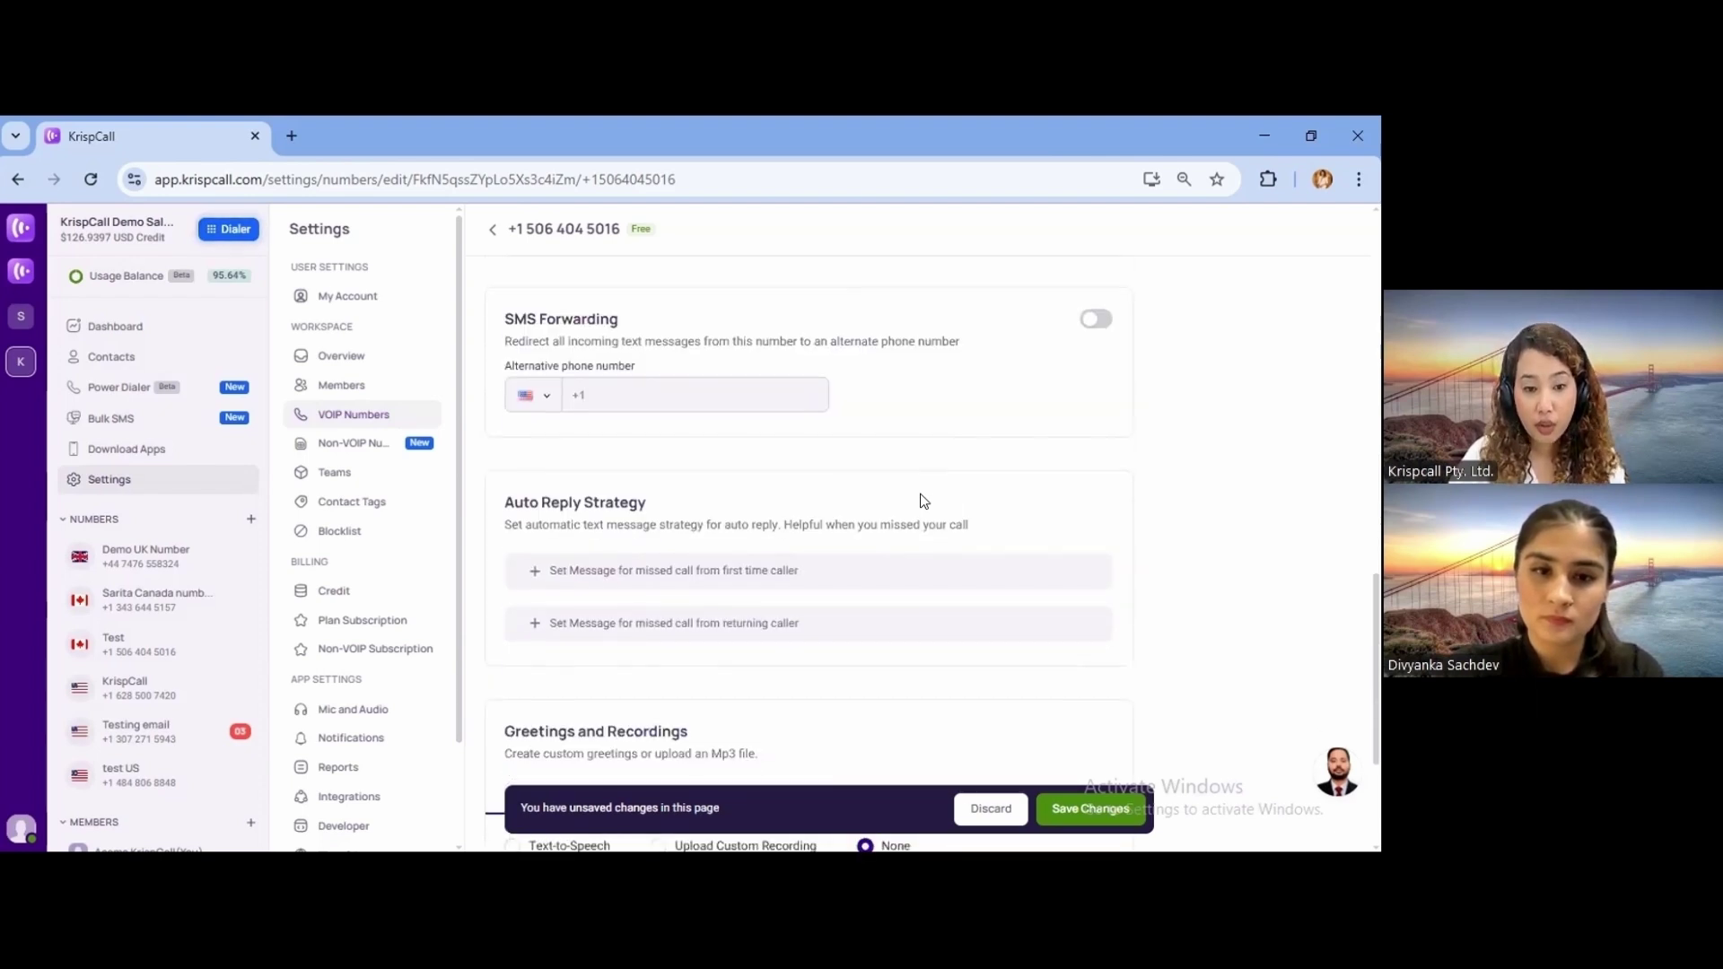
pyautogui.moveTo(513, 503); pyautogui.dragTo(656, 500)
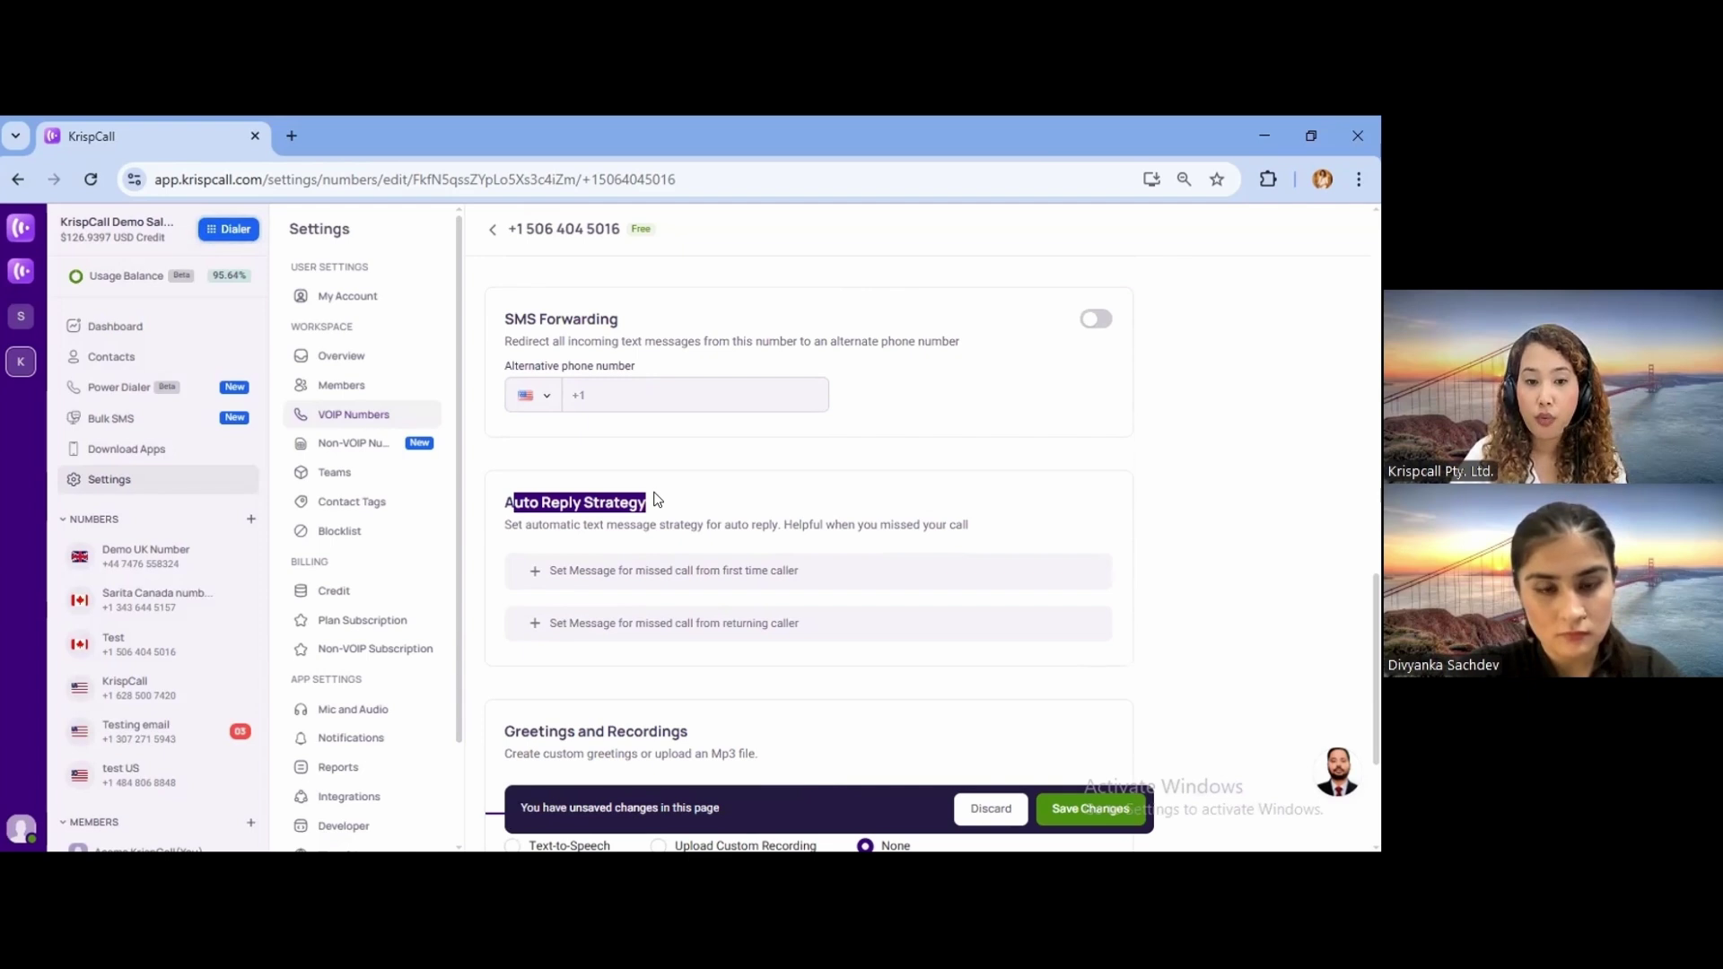
pyautogui.click(677, 572)
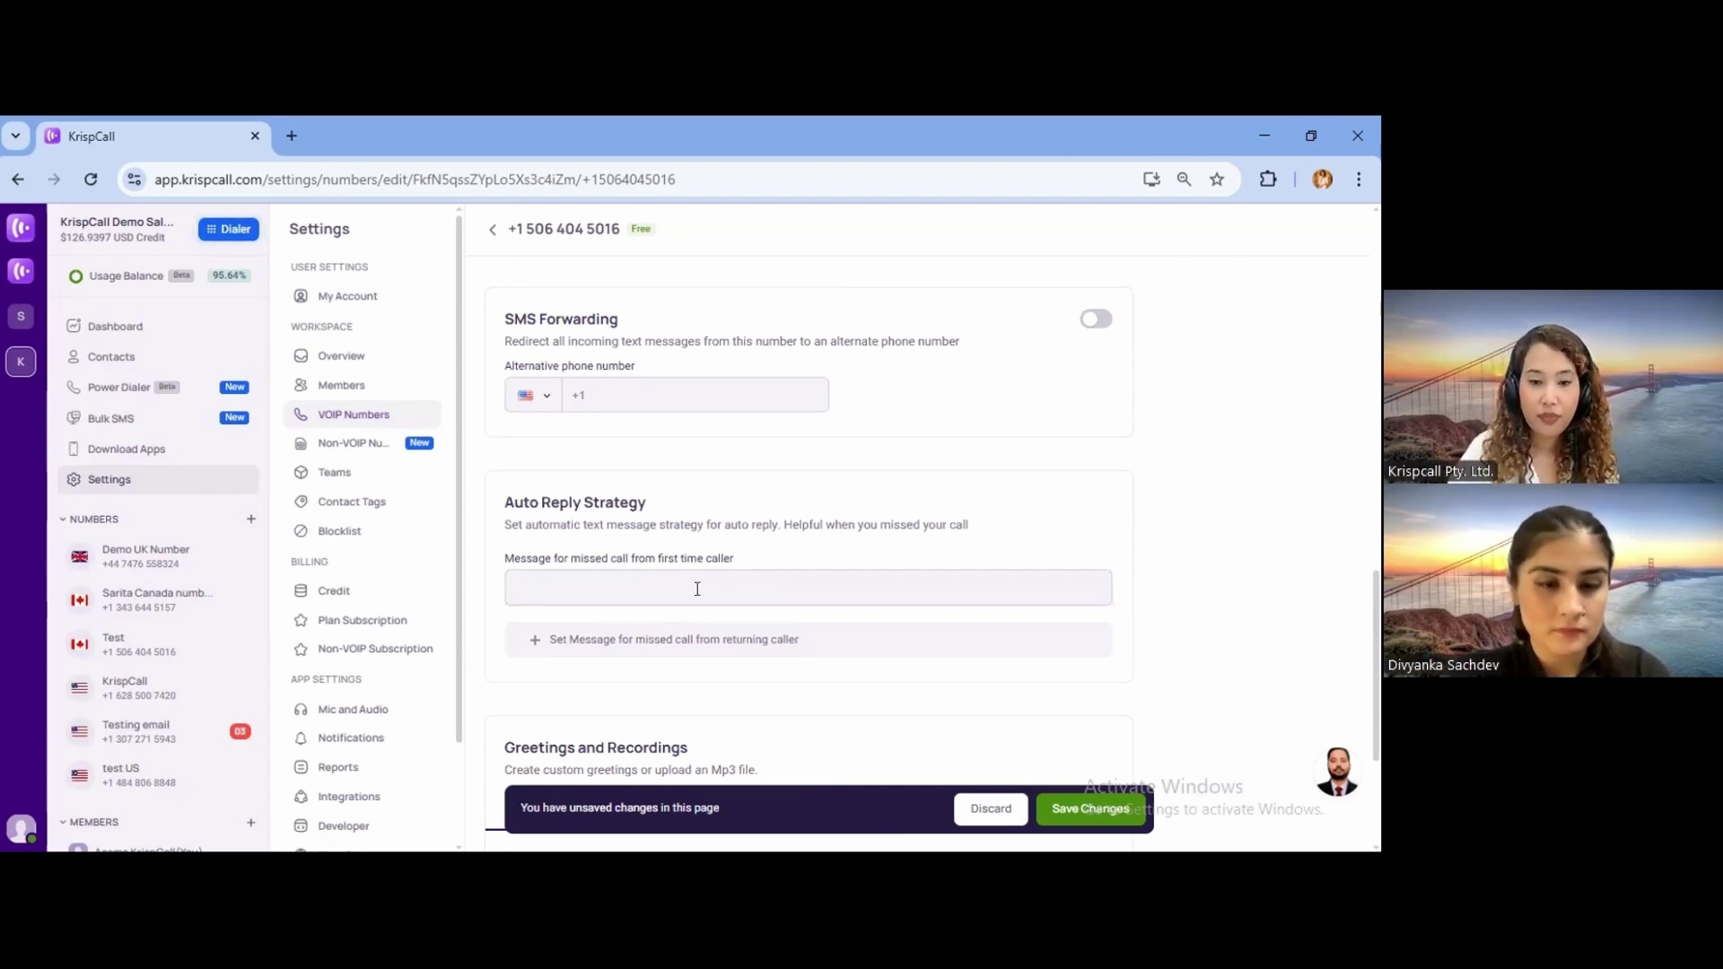
# Save the Test number's settings changes.
pyautogui.click(1093, 811)
pyautogui.scroll(-1, 870, 660)
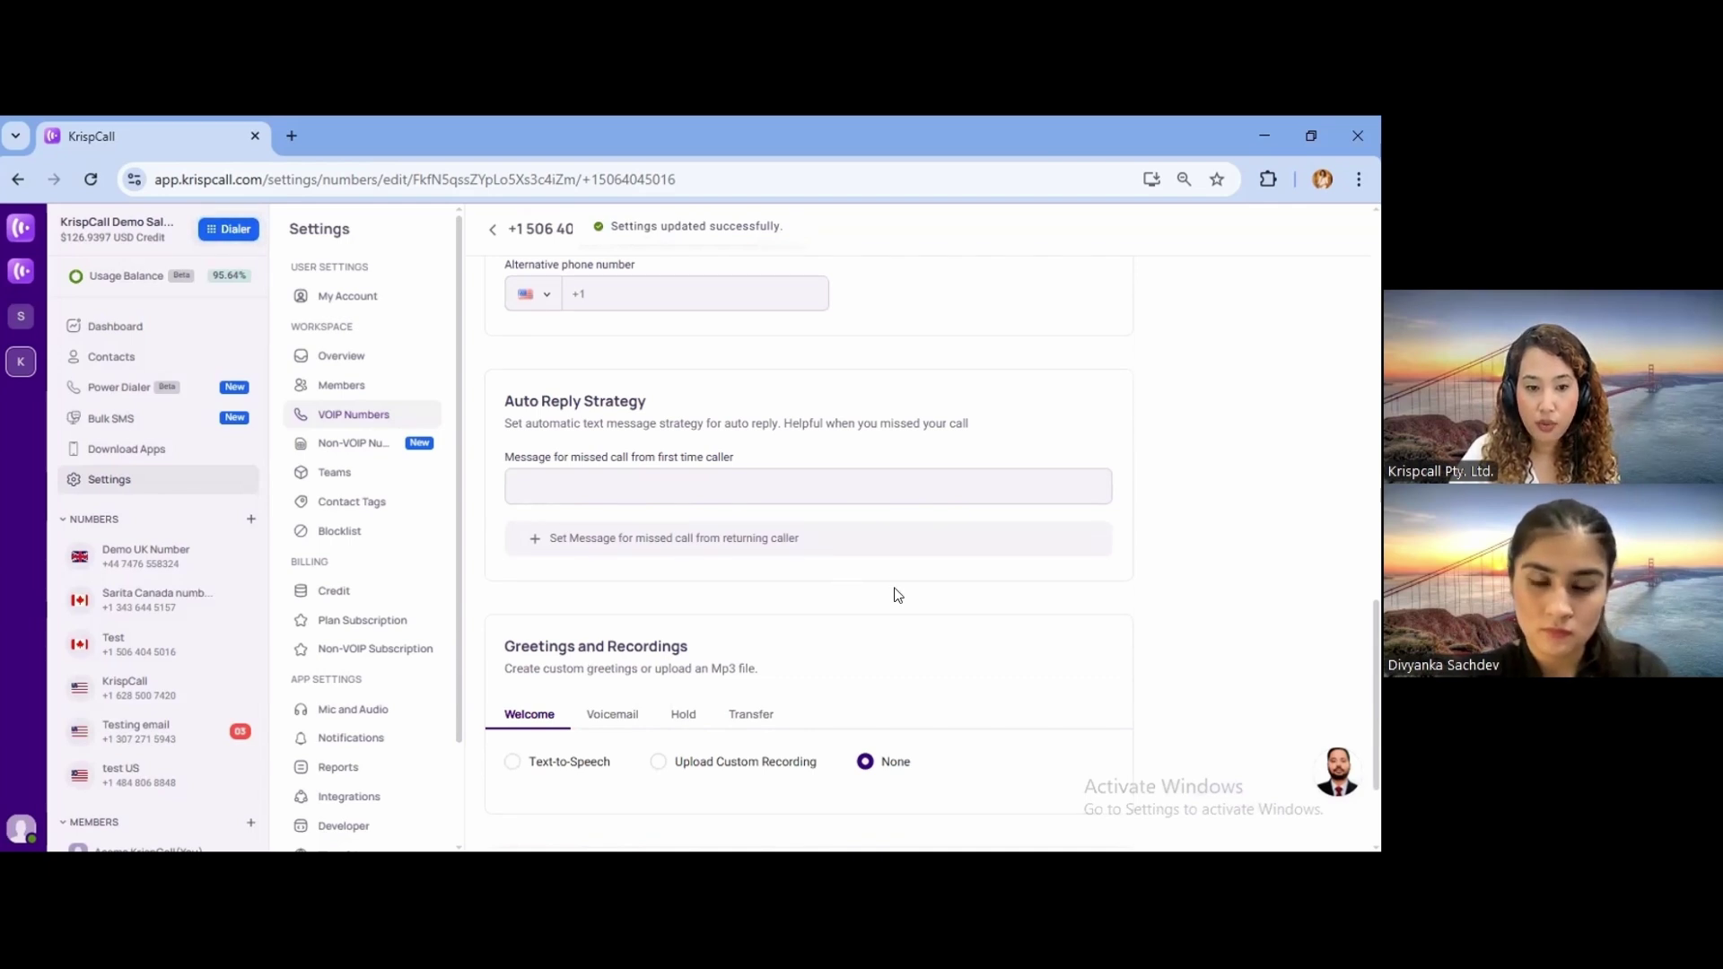
pyautogui.scroll(-1, 845, 615)
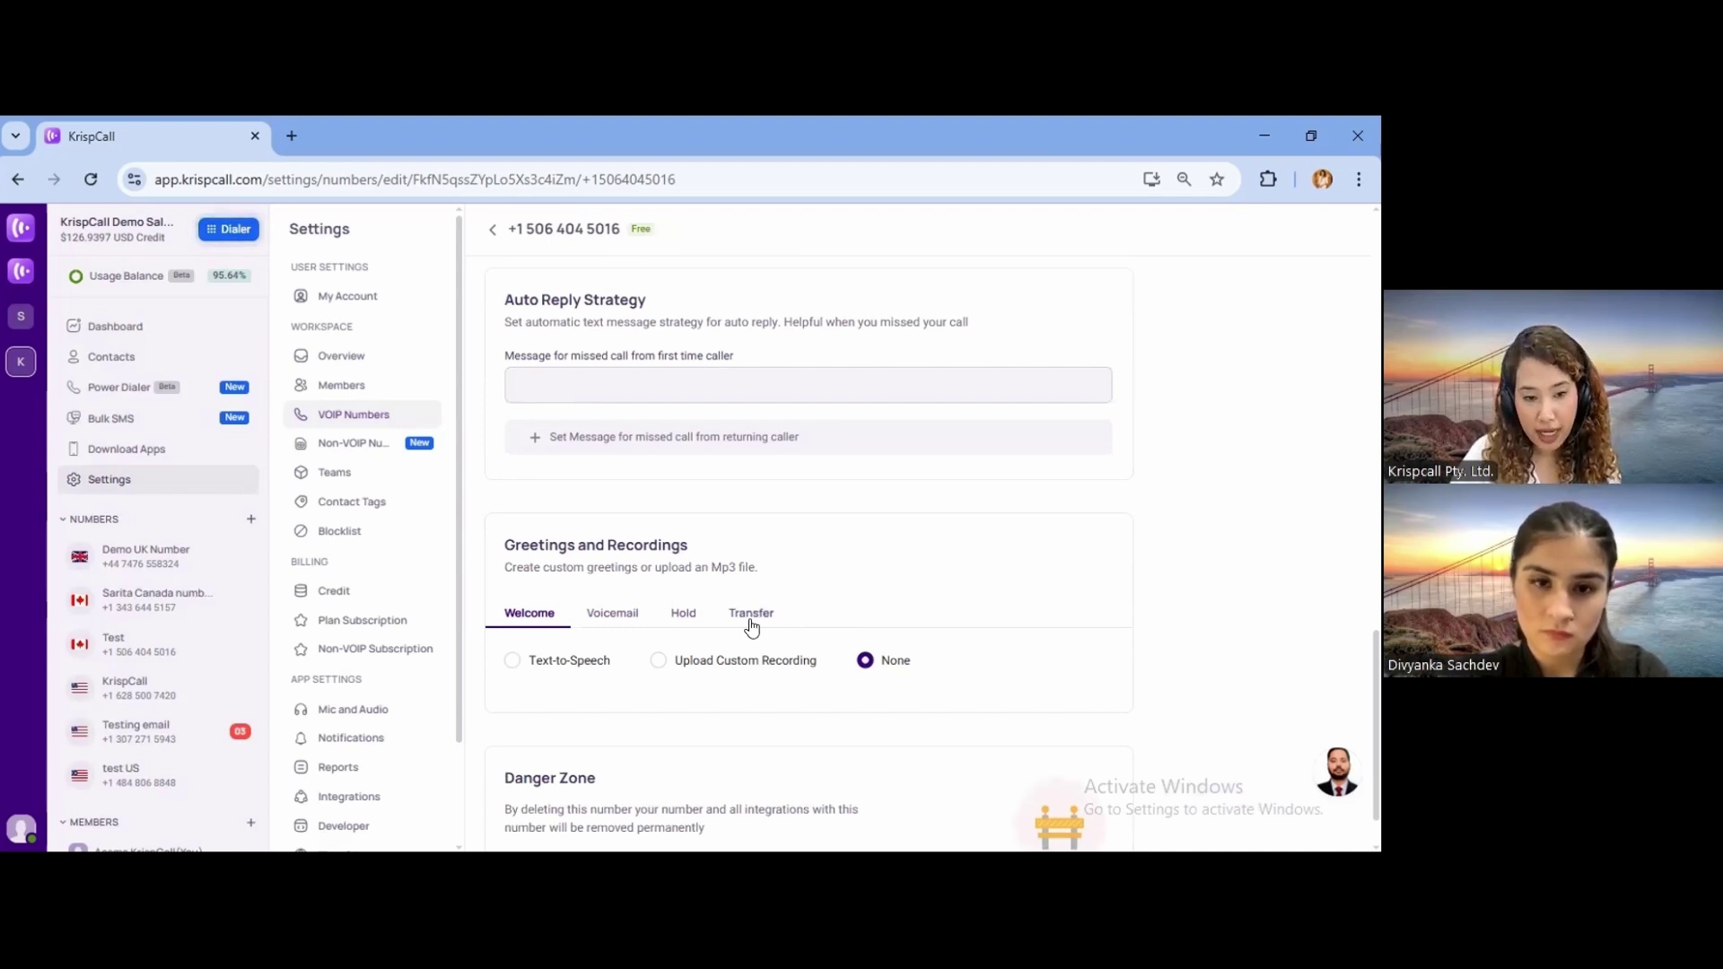
# Try Text-to-Speech and Upload Custom Recording for the Welcome greeting, leaving it on None.
pyautogui.click(559, 664)
pyautogui.click(580, 718)
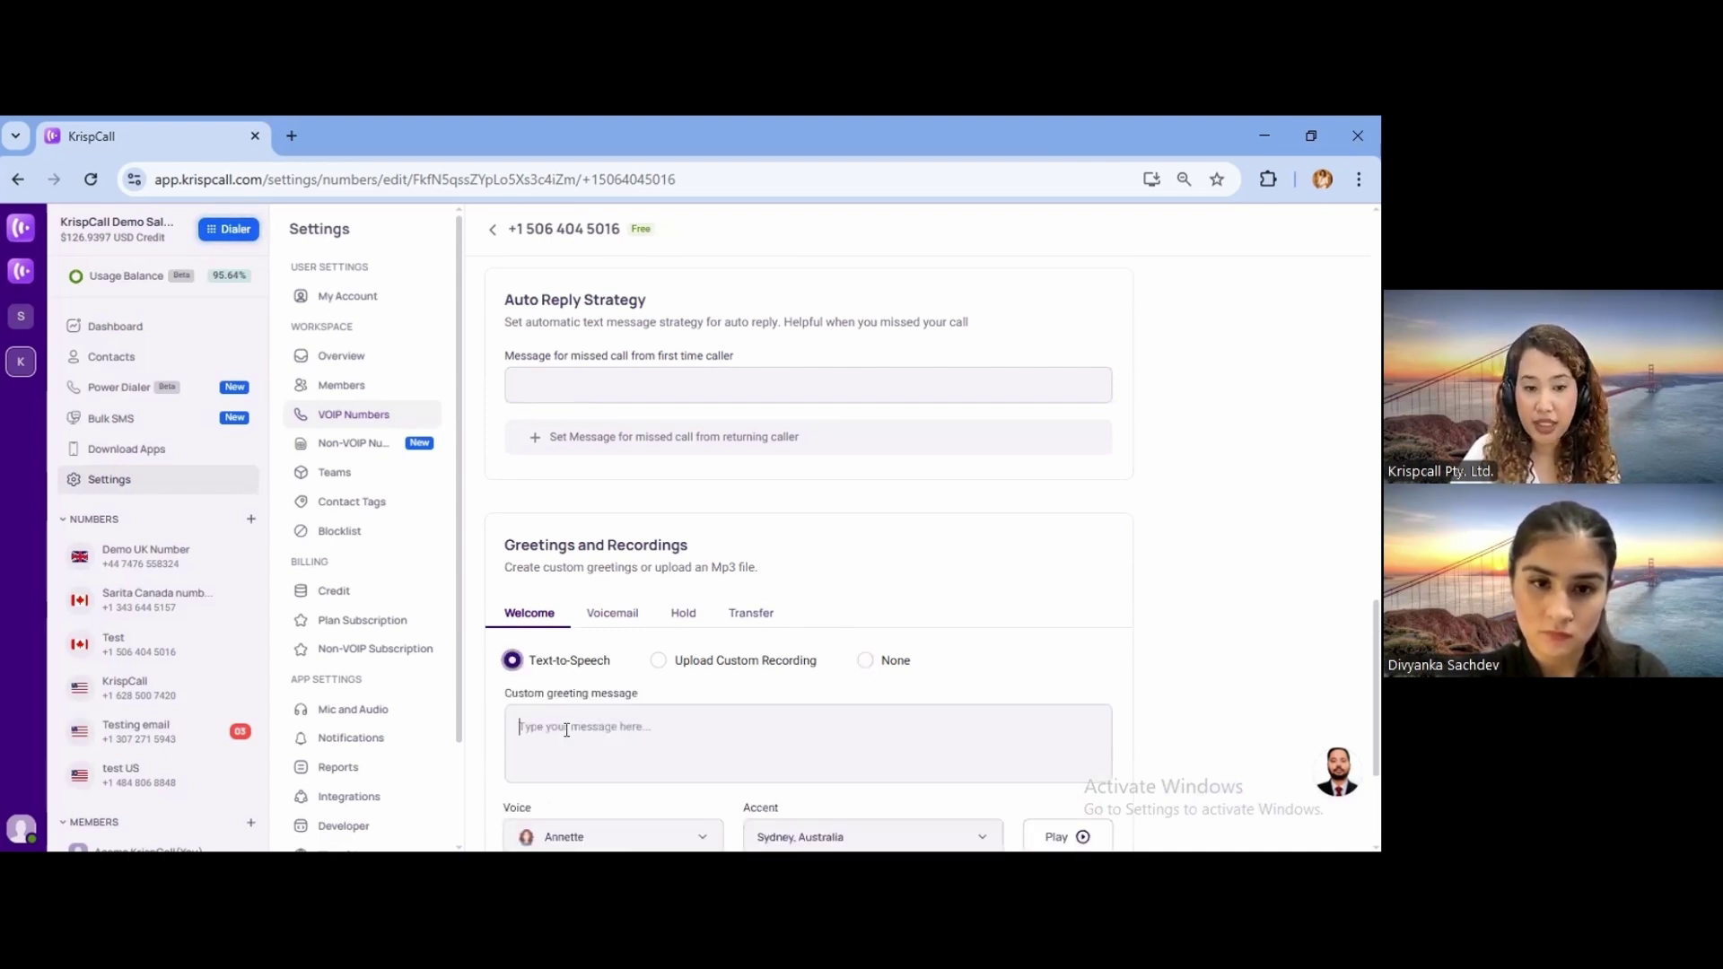
pyautogui.click(678, 661)
pyautogui.scroll(-2, 722, 665)
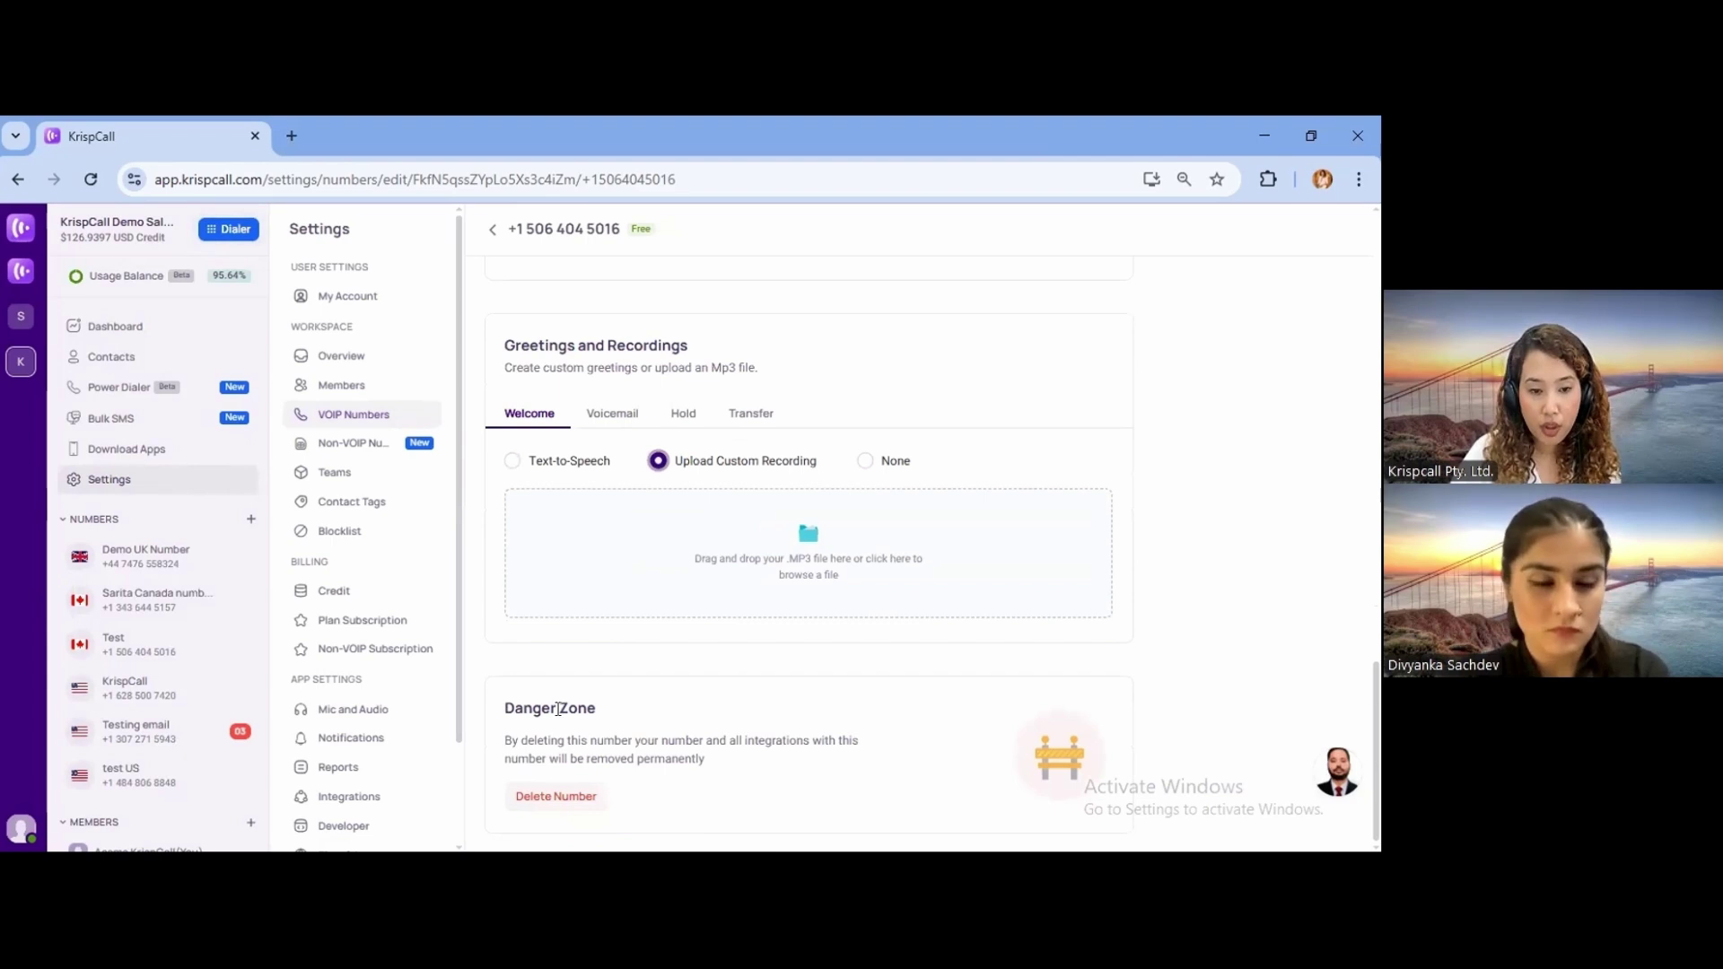
pyautogui.moveTo(501, 711); pyautogui.dragTo(655, 697)
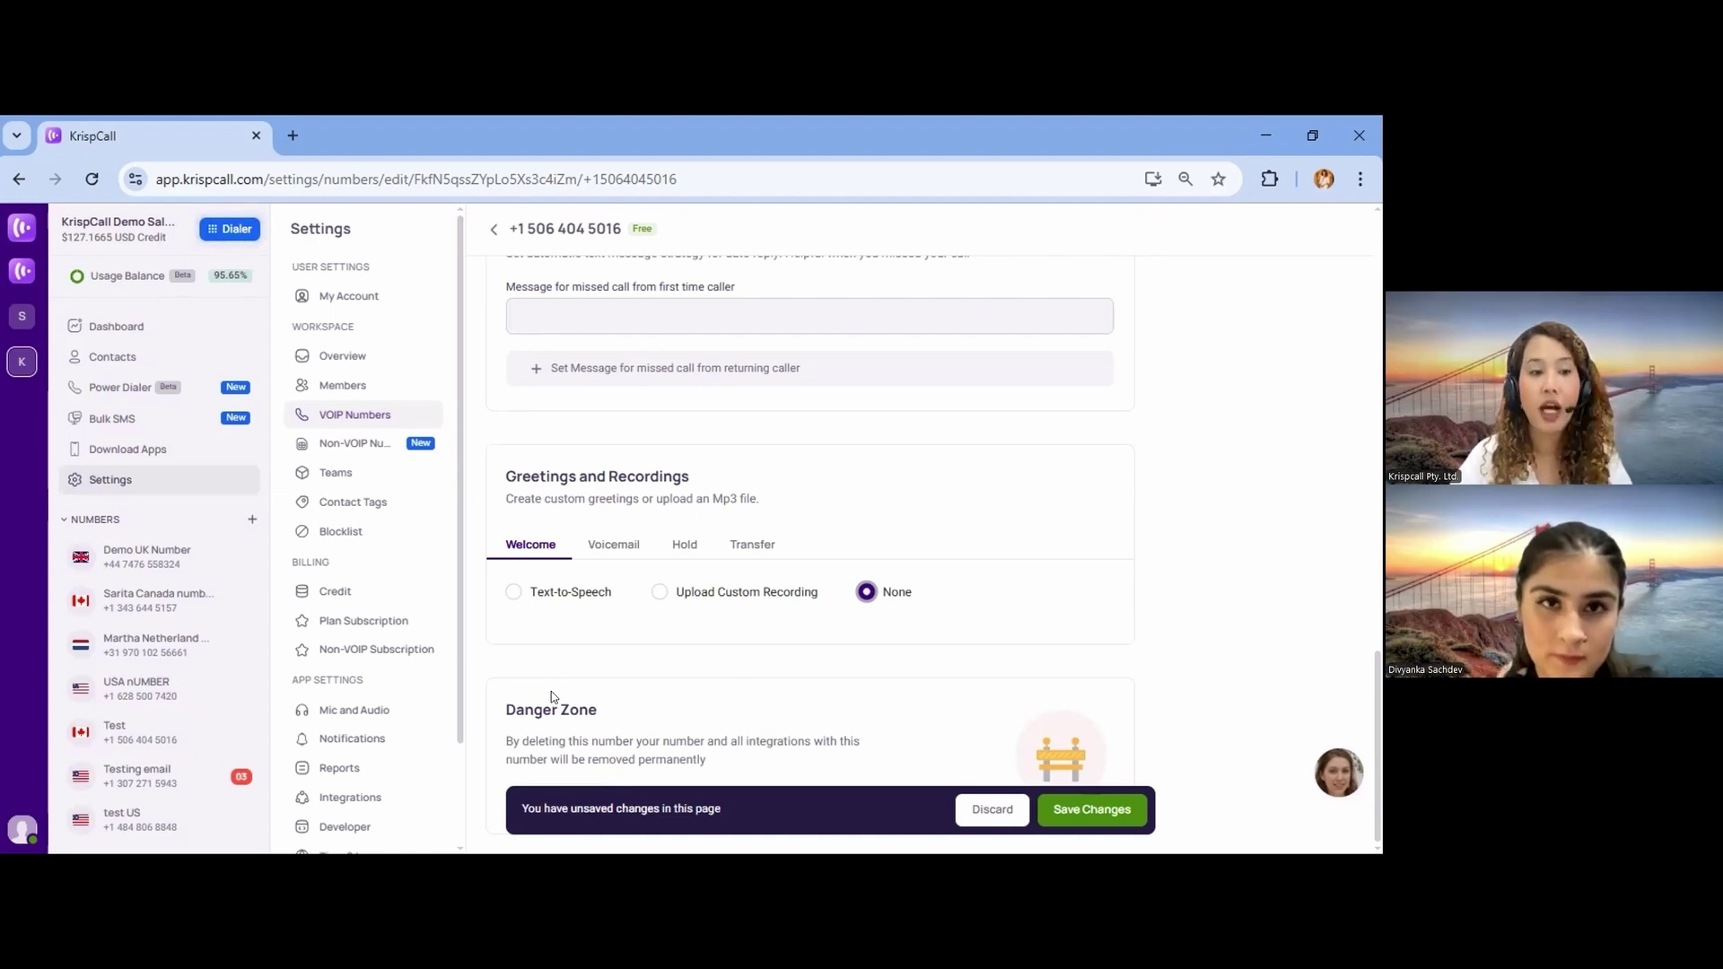
# Open the Dashboard's live call stats showing the one call in progress.
pyautogui.click(165, 324)
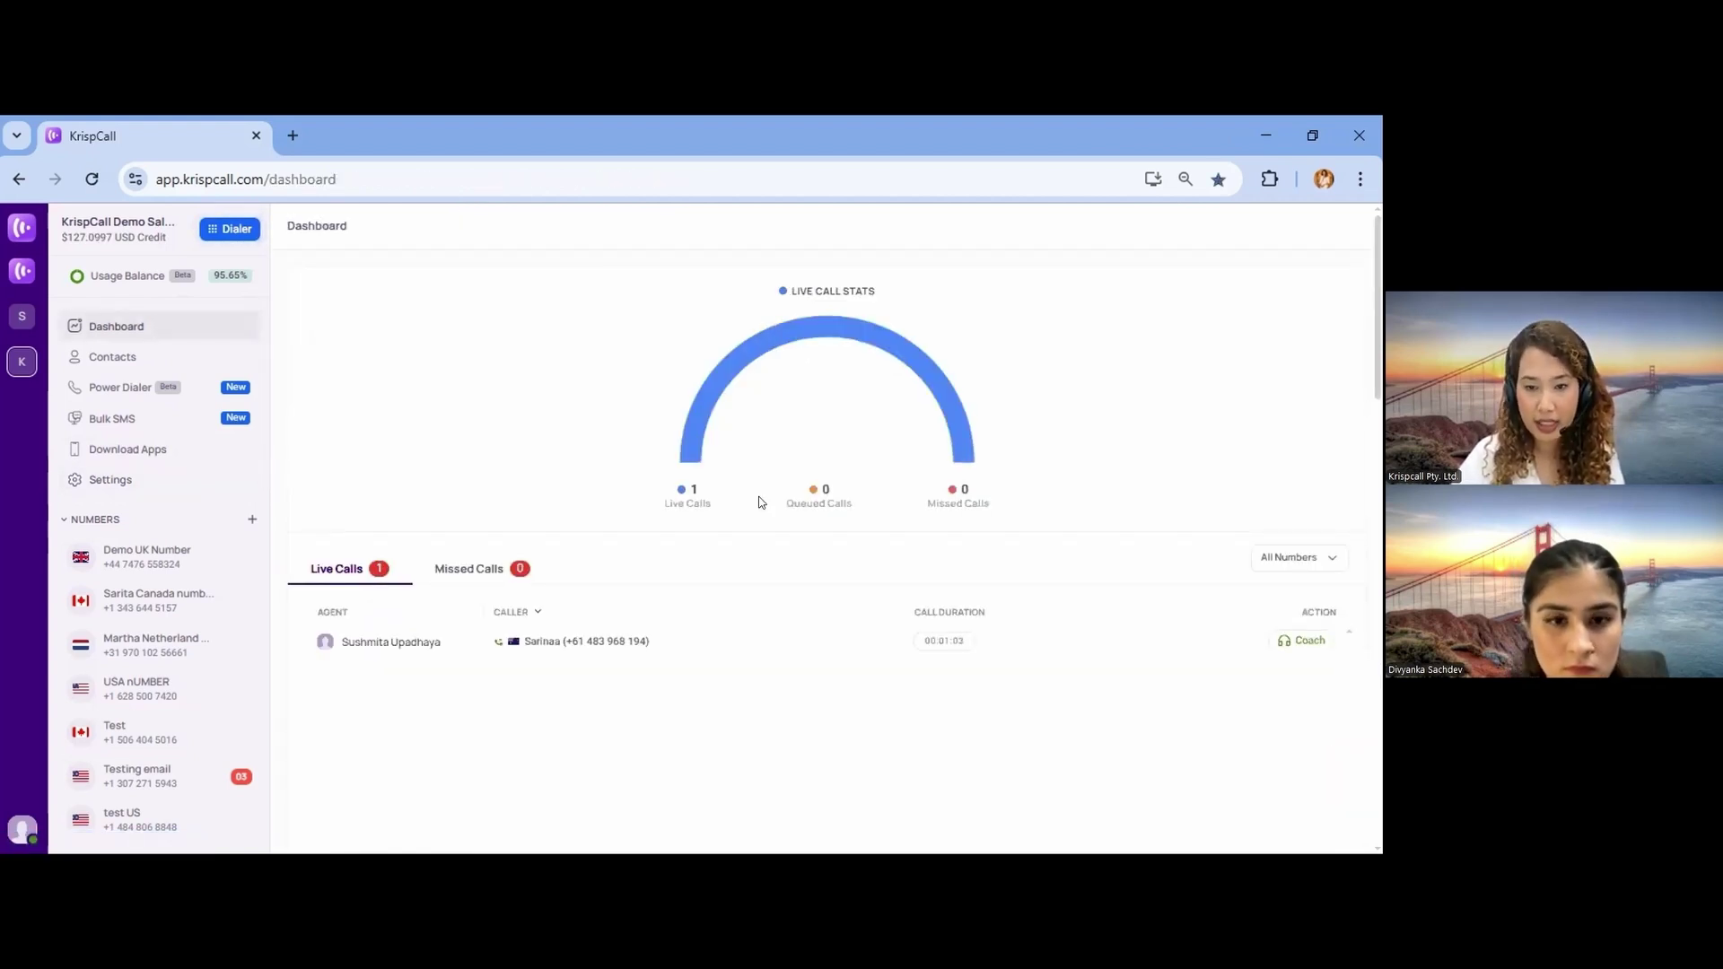
pyautogui.click(1380, 676)
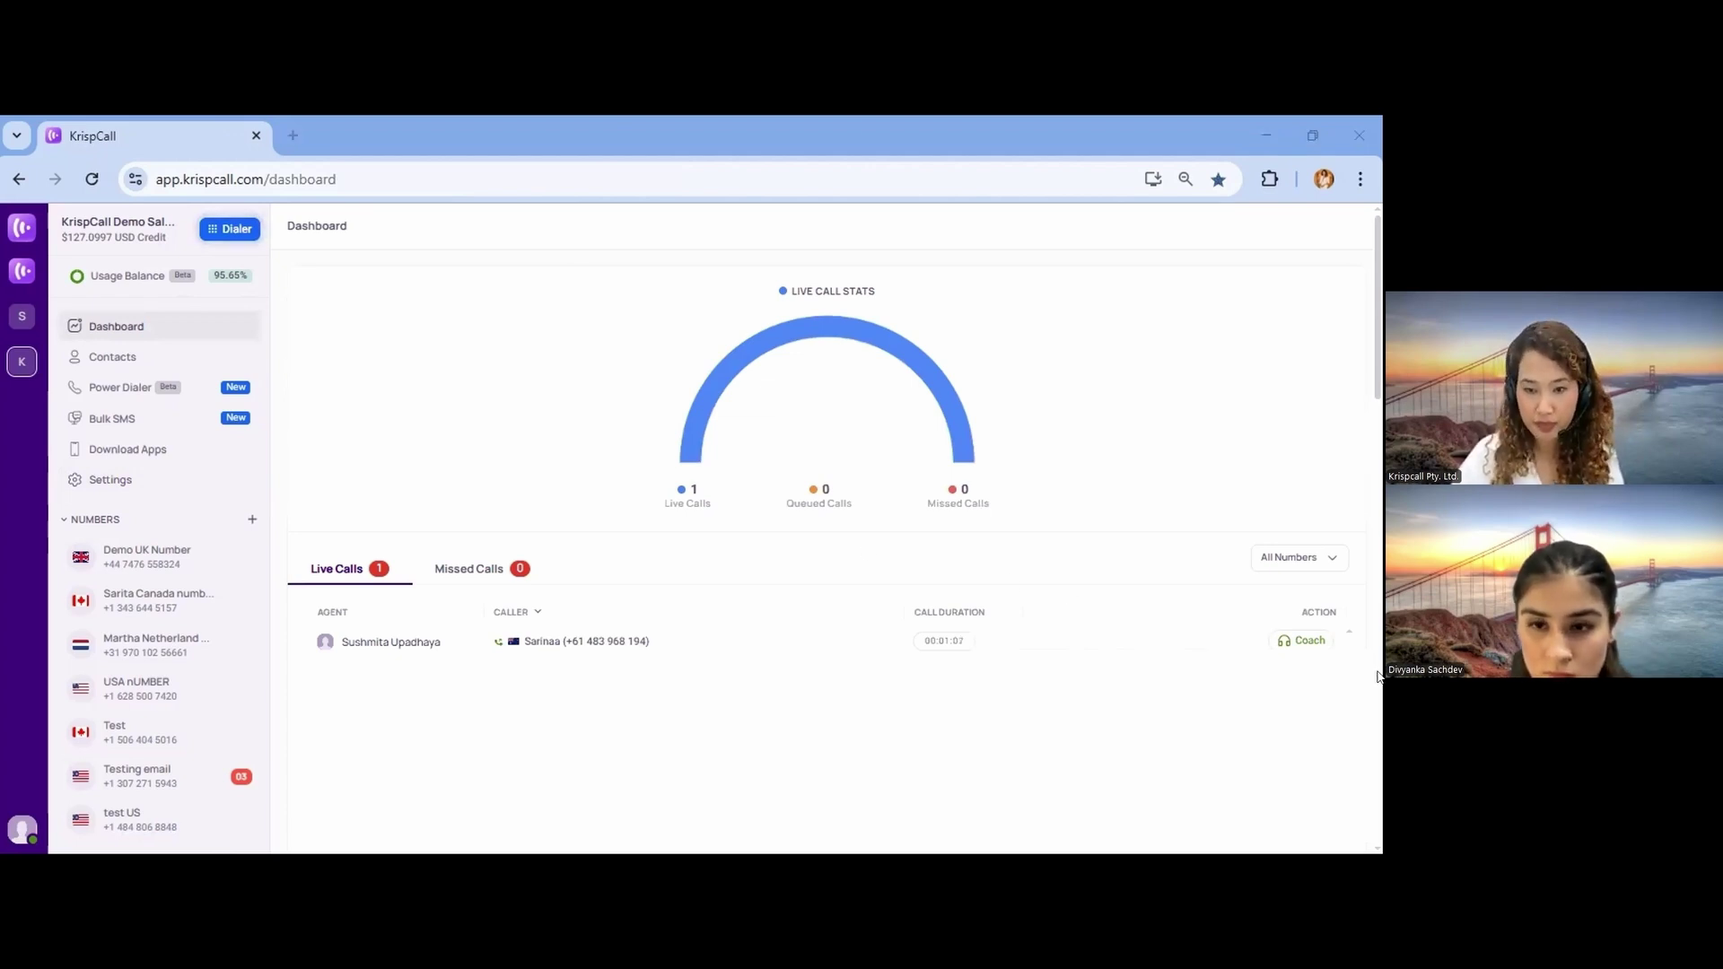
pyautogui.click(832, 555)
pyautogui.scroll(-1, 833, 554)
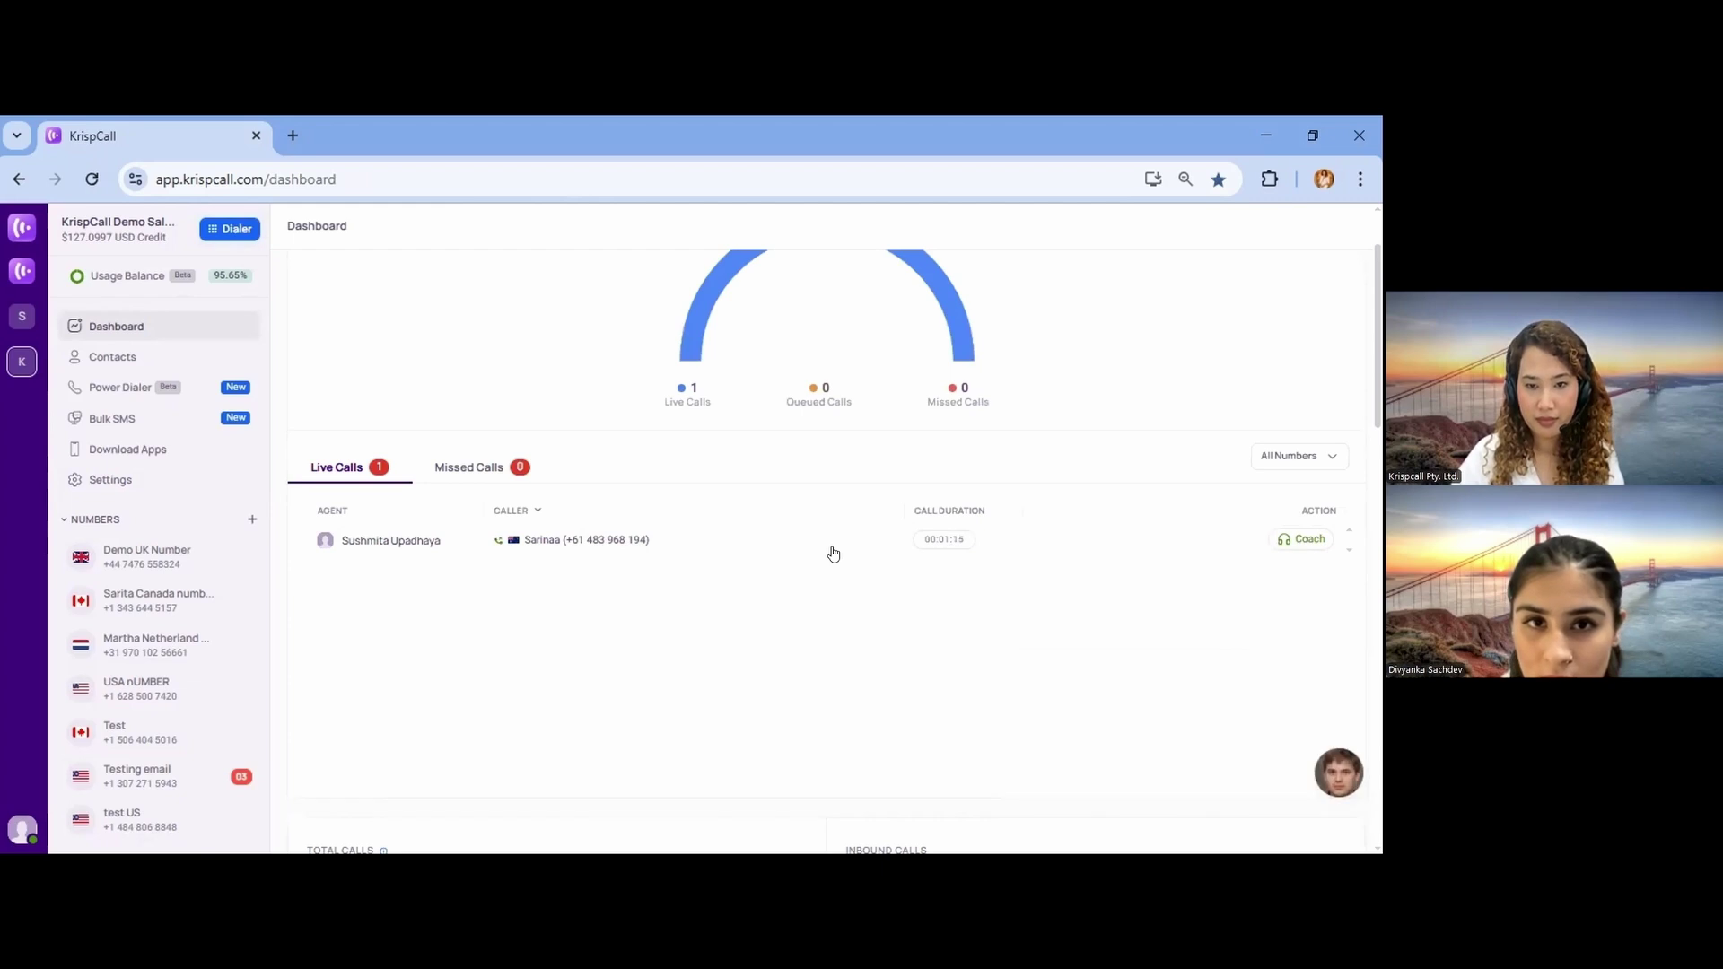
pyautogui.scroll(1, 826, 758)
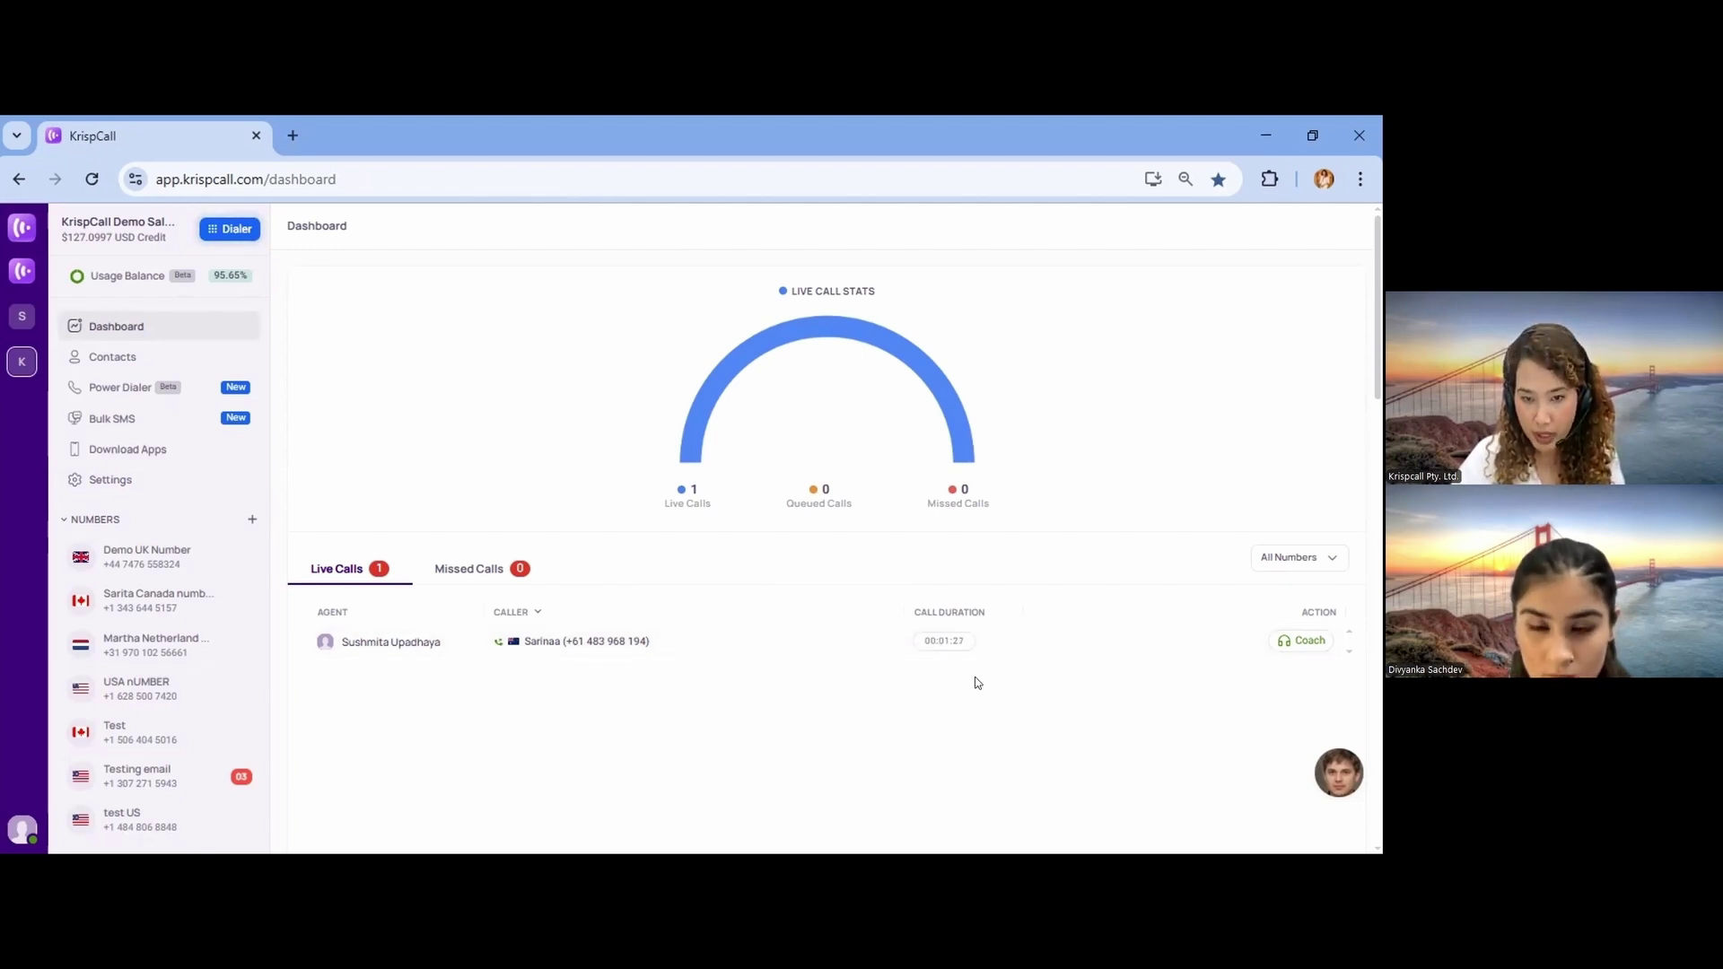
# Coach the live call with Just Listen, then Whisper, Barge, and finally Leave.
pyautogui.click(1290, 642)
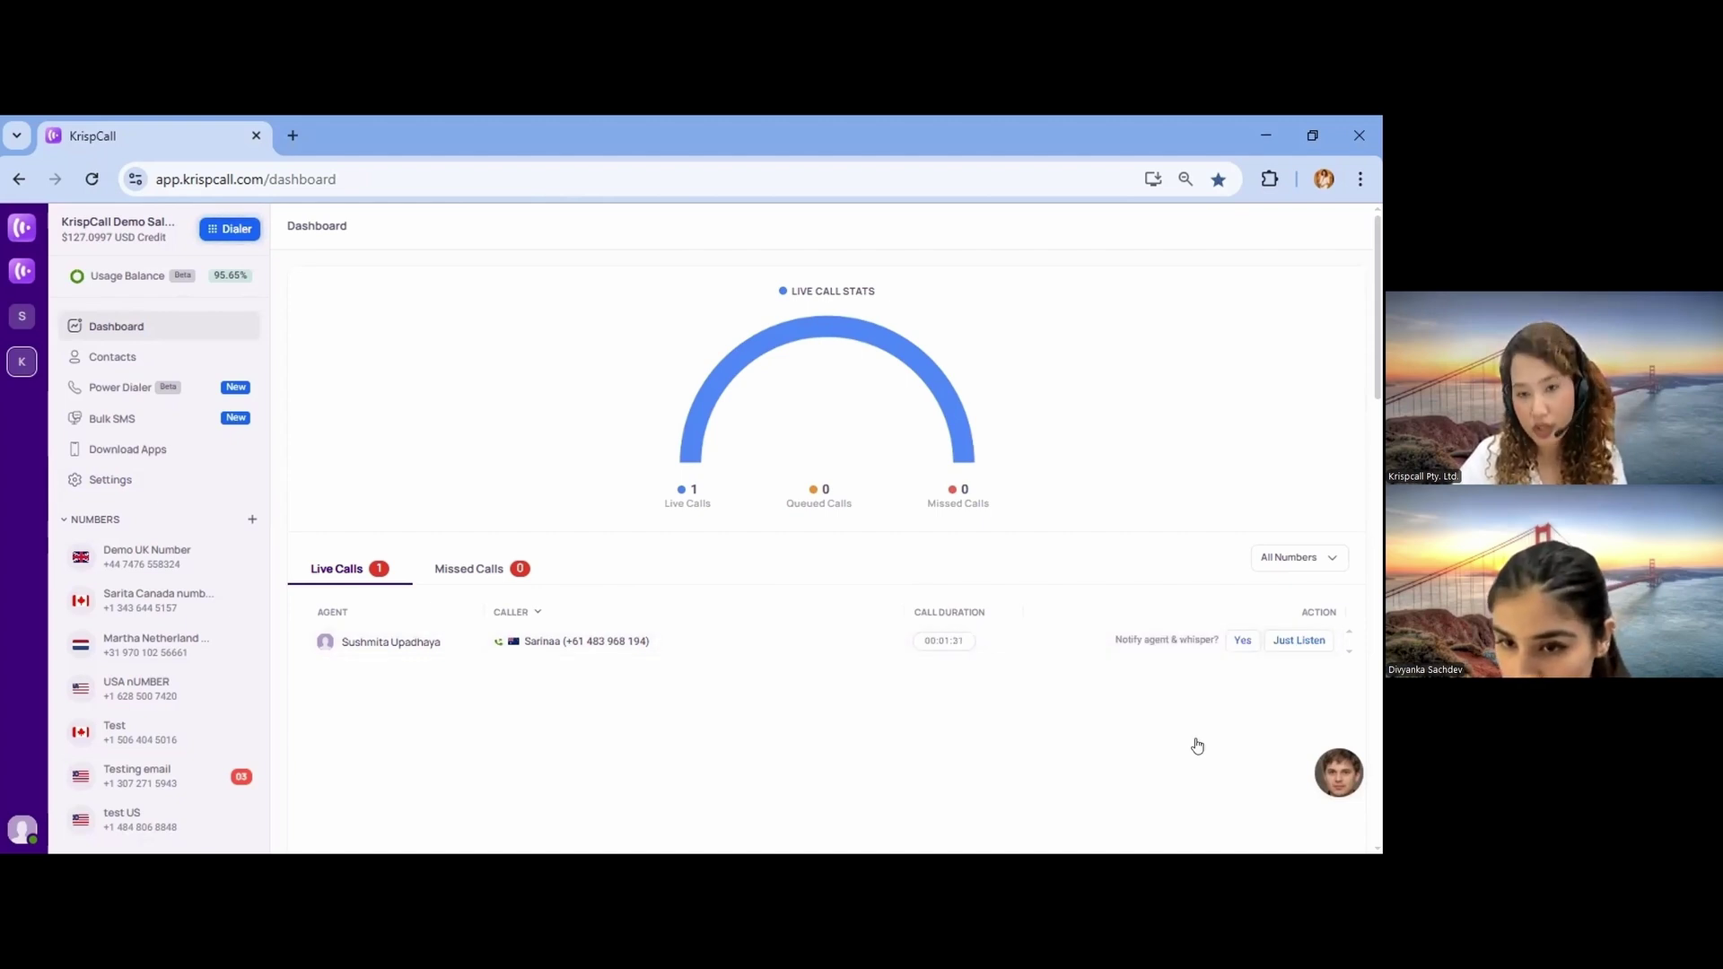
pyautogui.click(1292, 646)
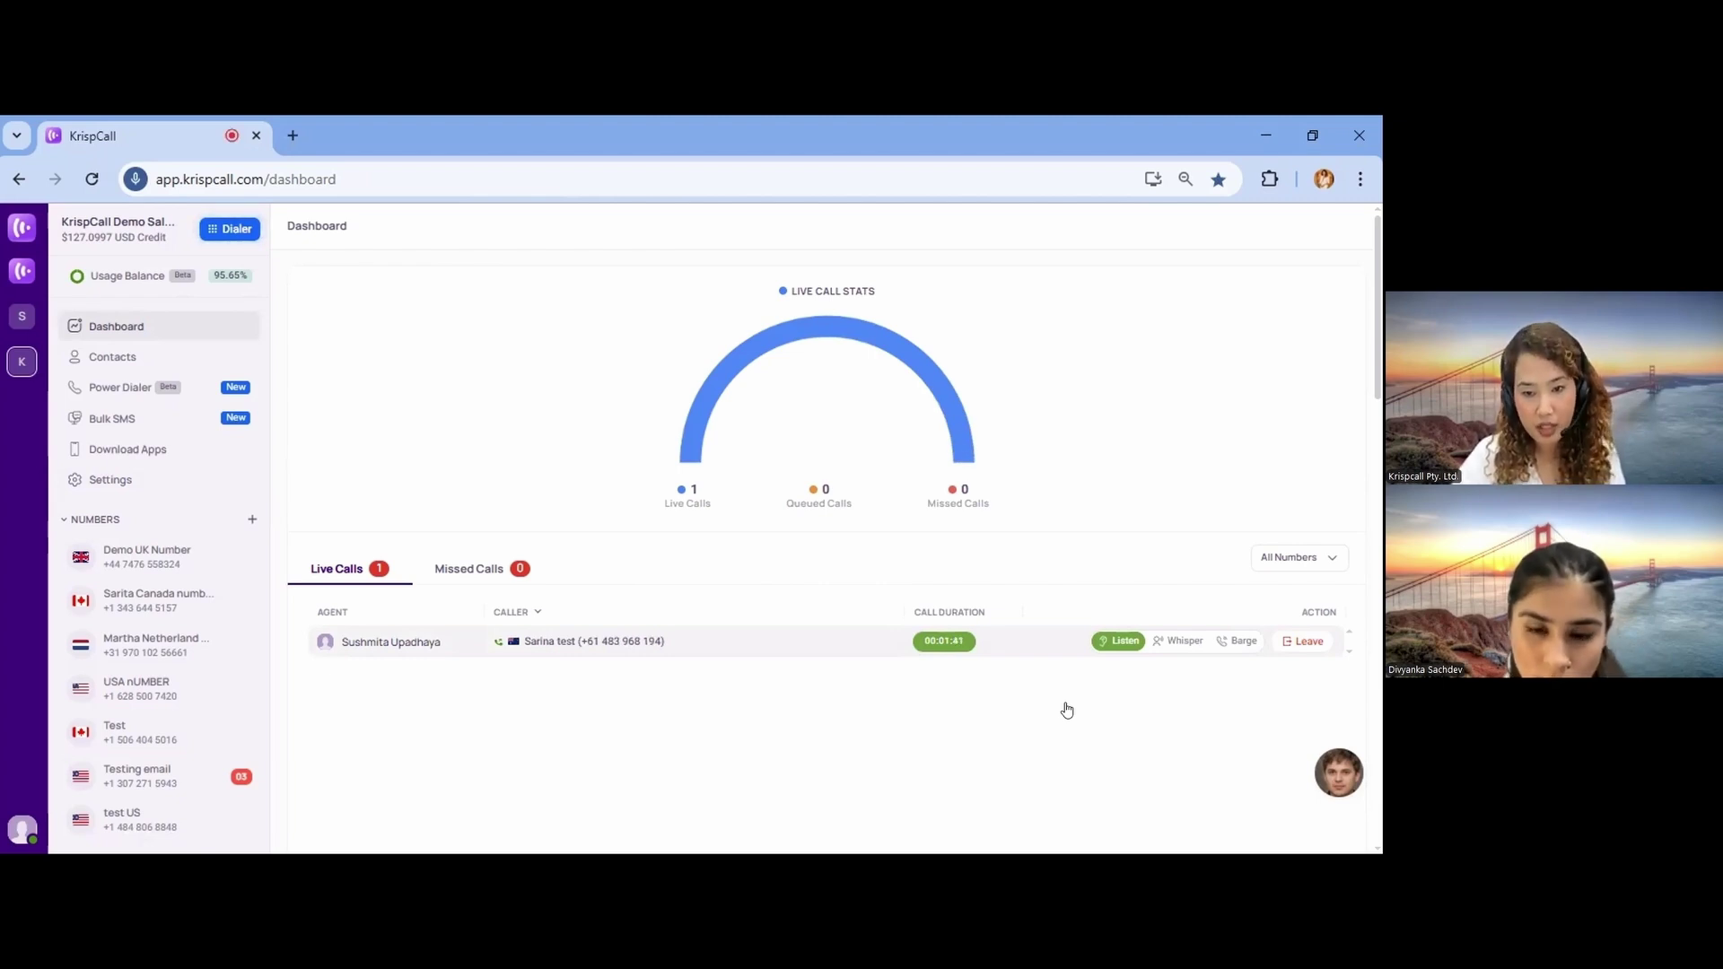
pyautogui.click(1161, 649)
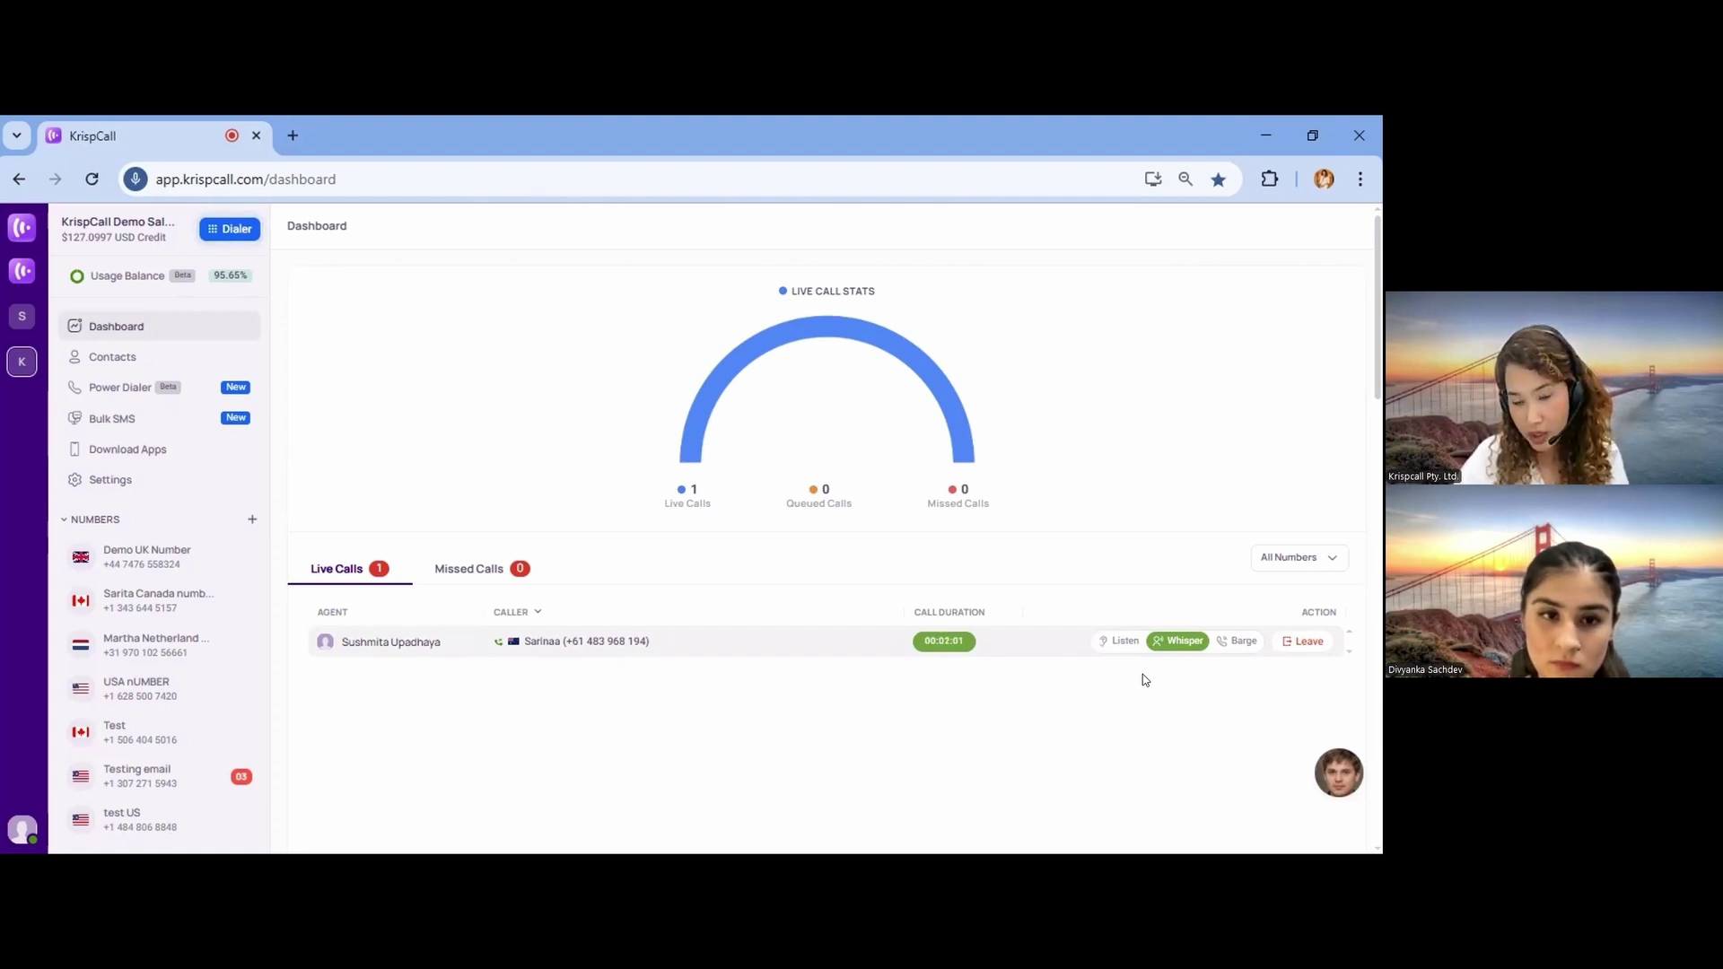
pyautogui.click(1239, 642)
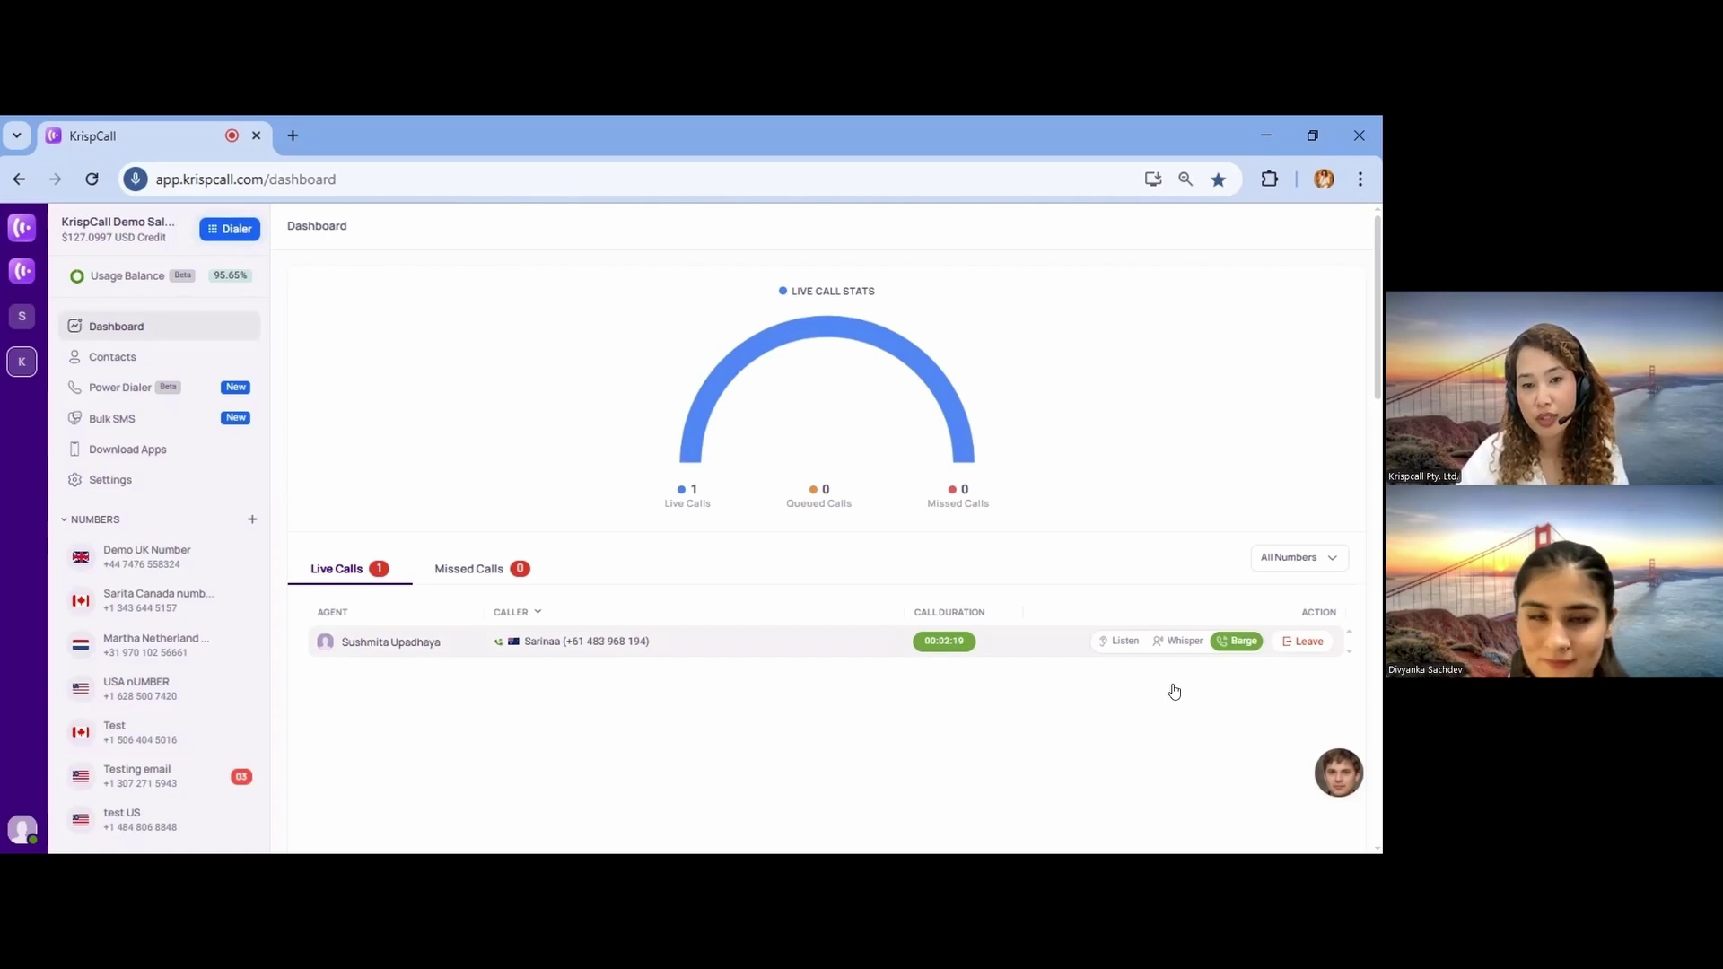
pyautogui.click(1301, 641)
pyautogui.scroll(-1, 987, 628)
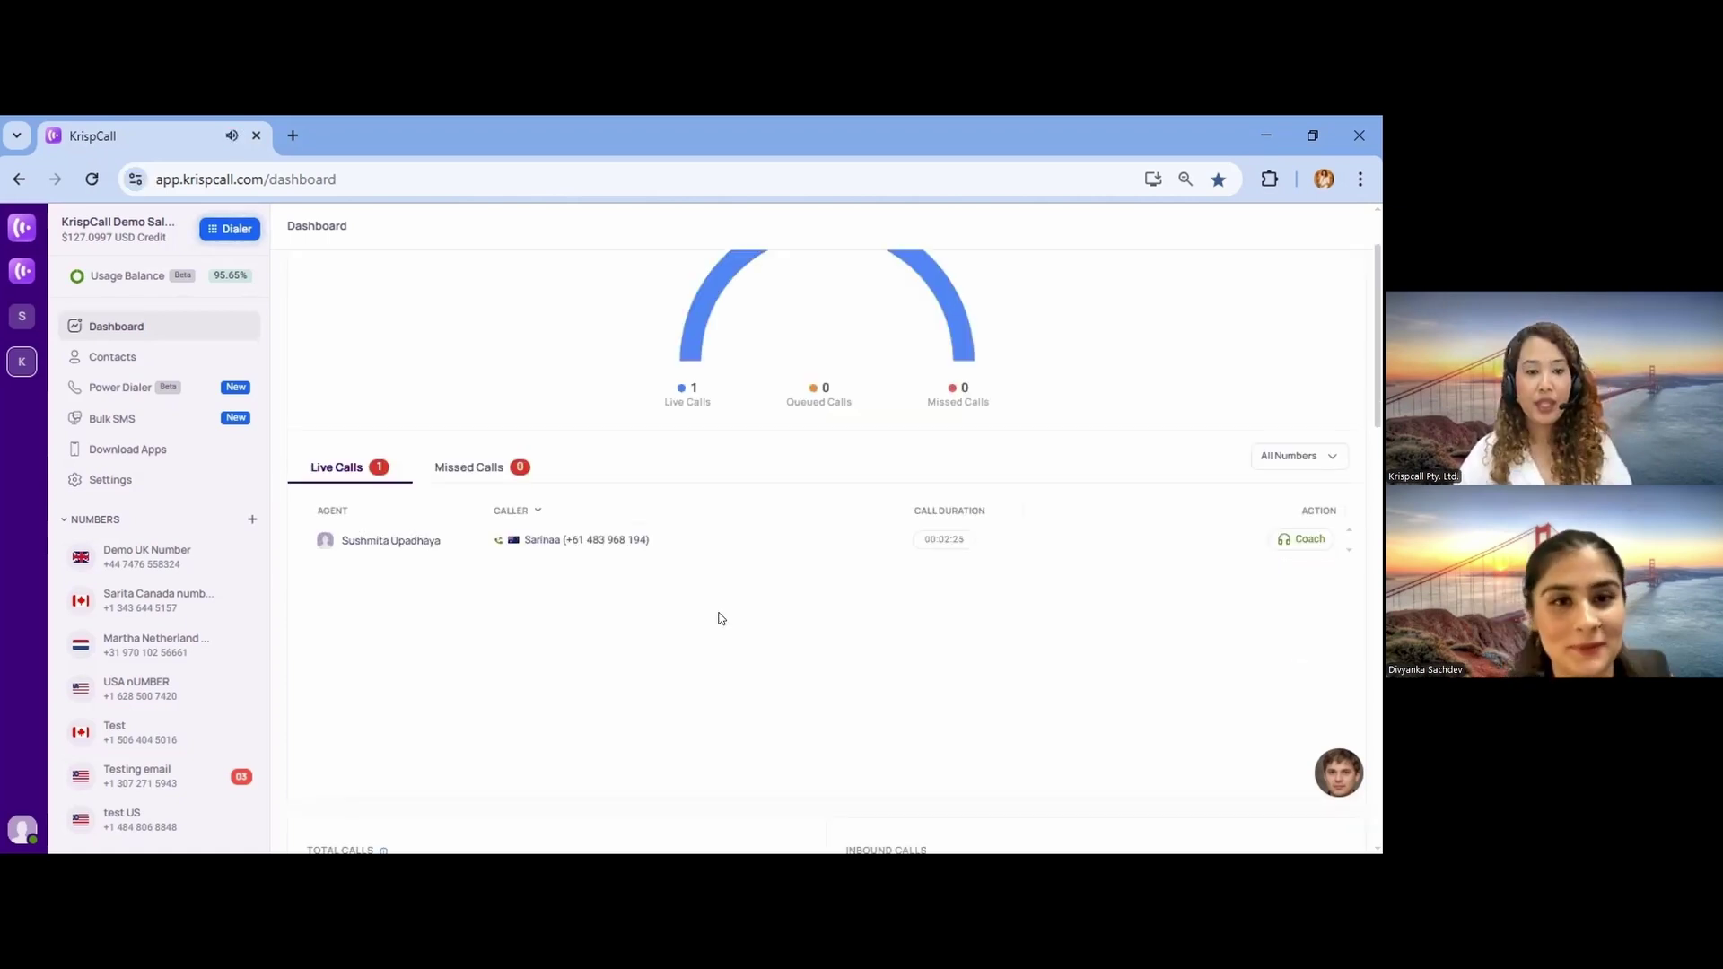
# Show missed calls from the past 24 hours on the Dashboard.
pyautogui.click(507, 477)
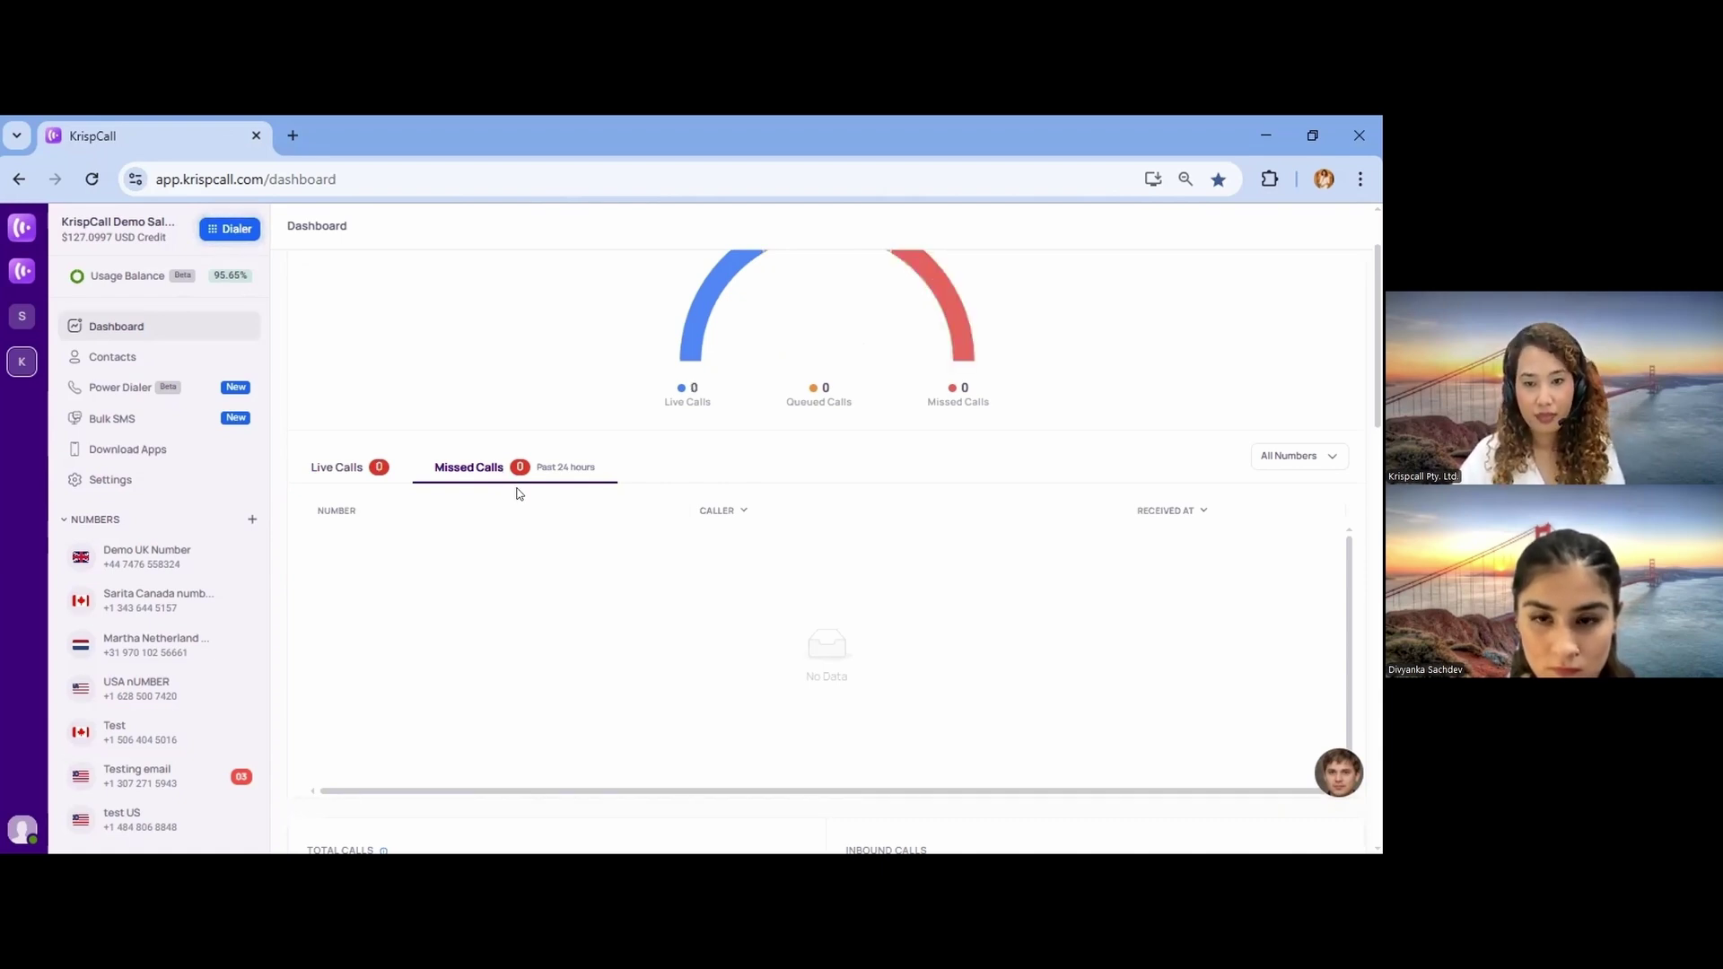
pyautogui.scroll(-1, 519, 492)
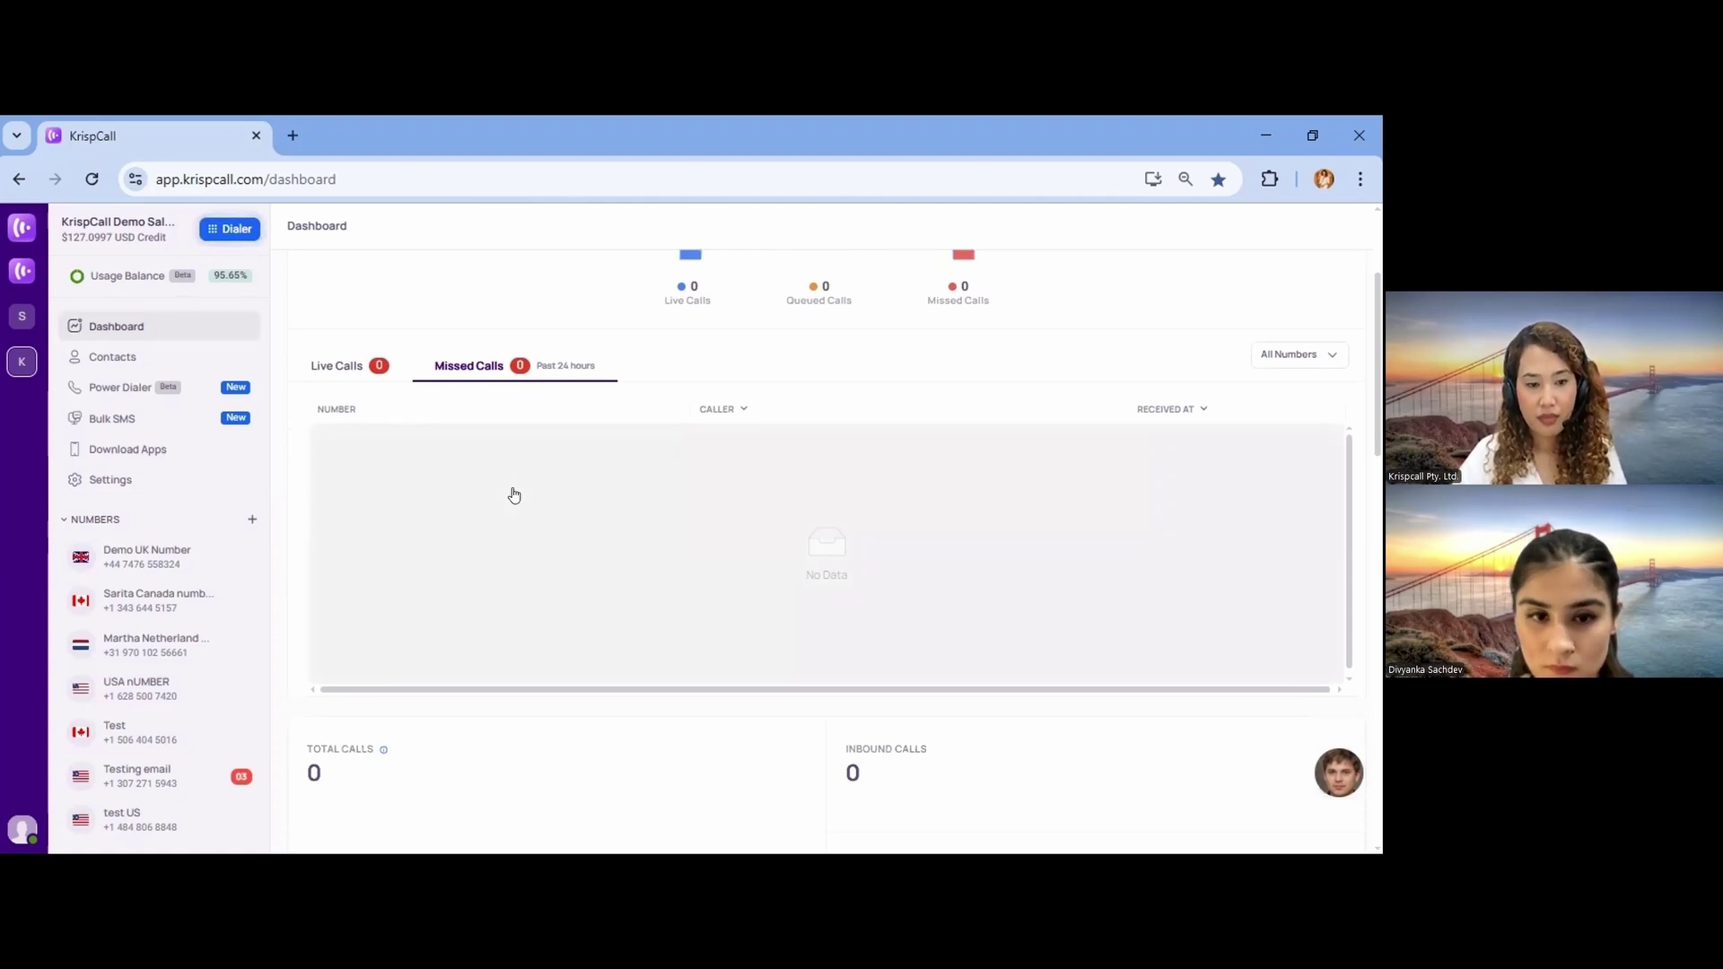
pyautogui.scroll(-2, 689, 640)
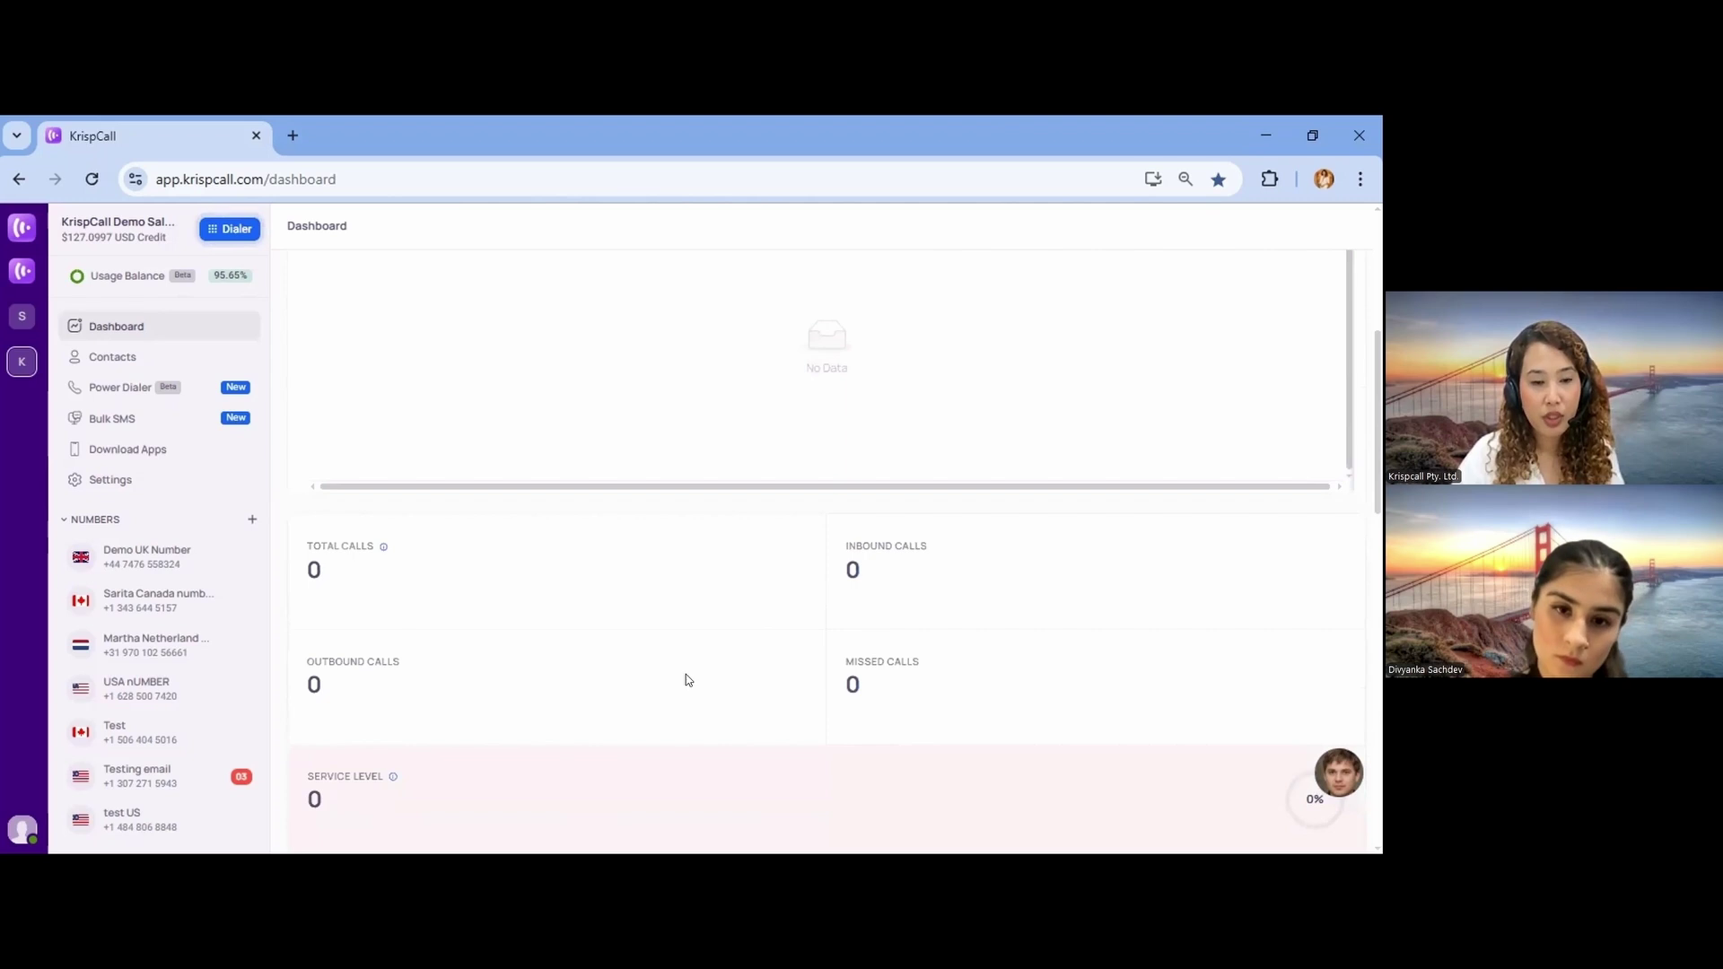
pyautogui.scroll(3, 685, 674)
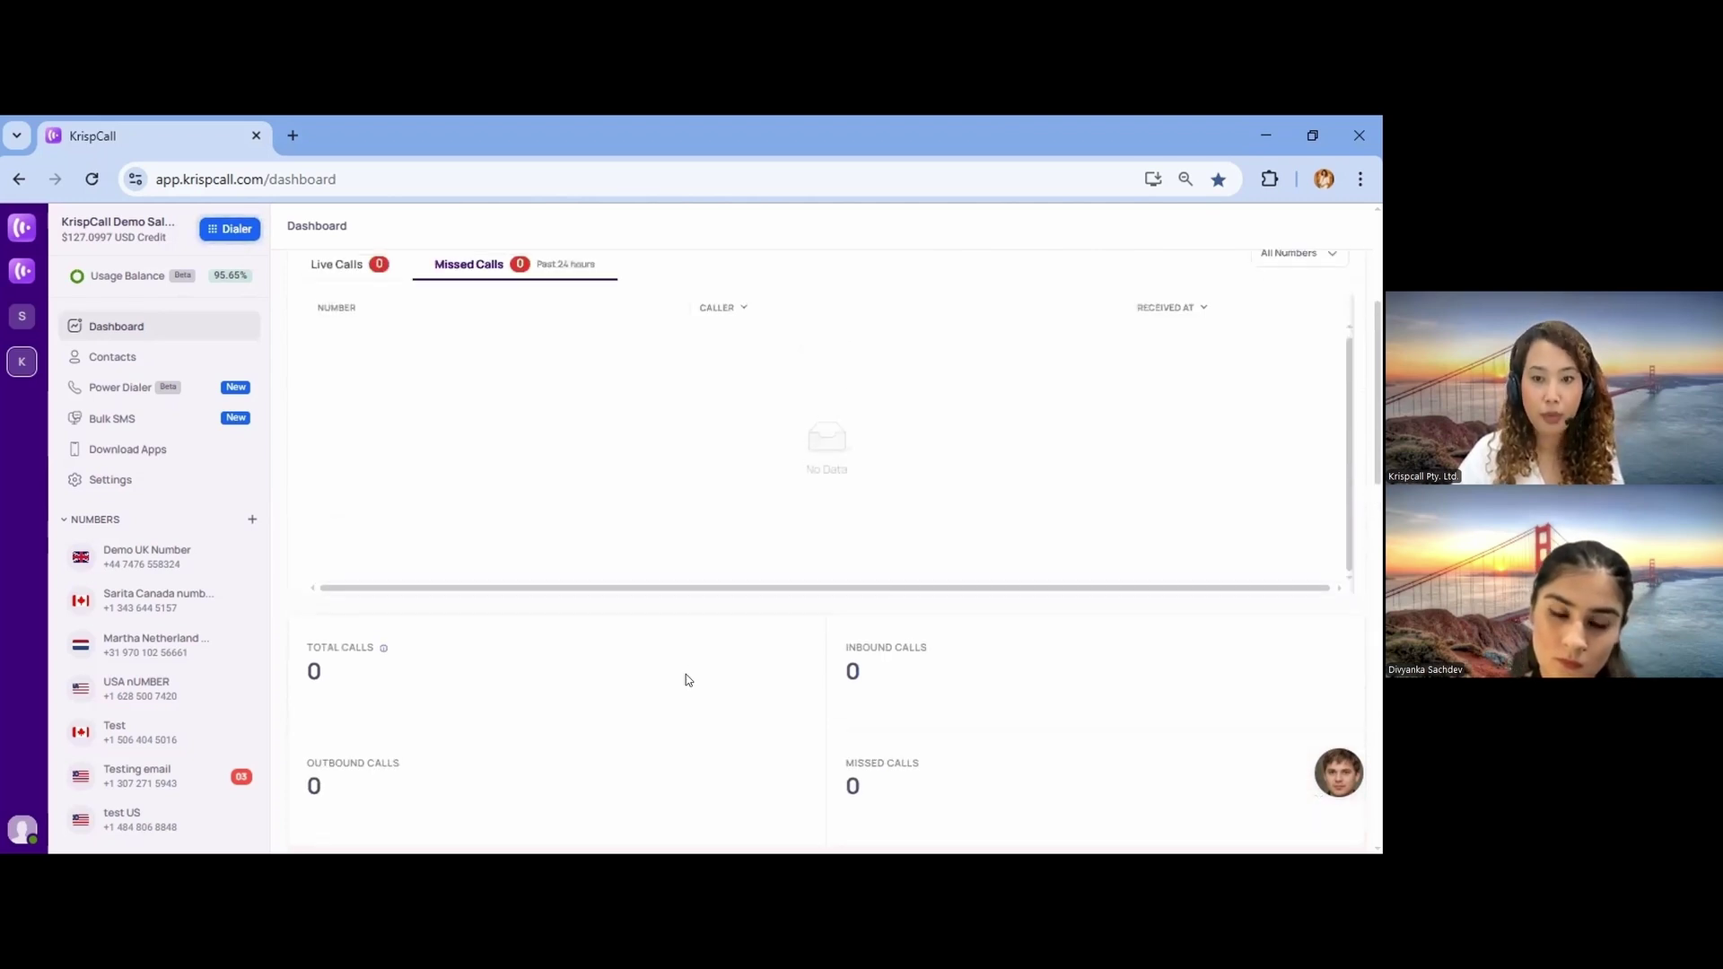
# Filter missed calls to Demo UK Number and view the May 12–18 Activities heatmap.
pyautogui.click(1274, 457)
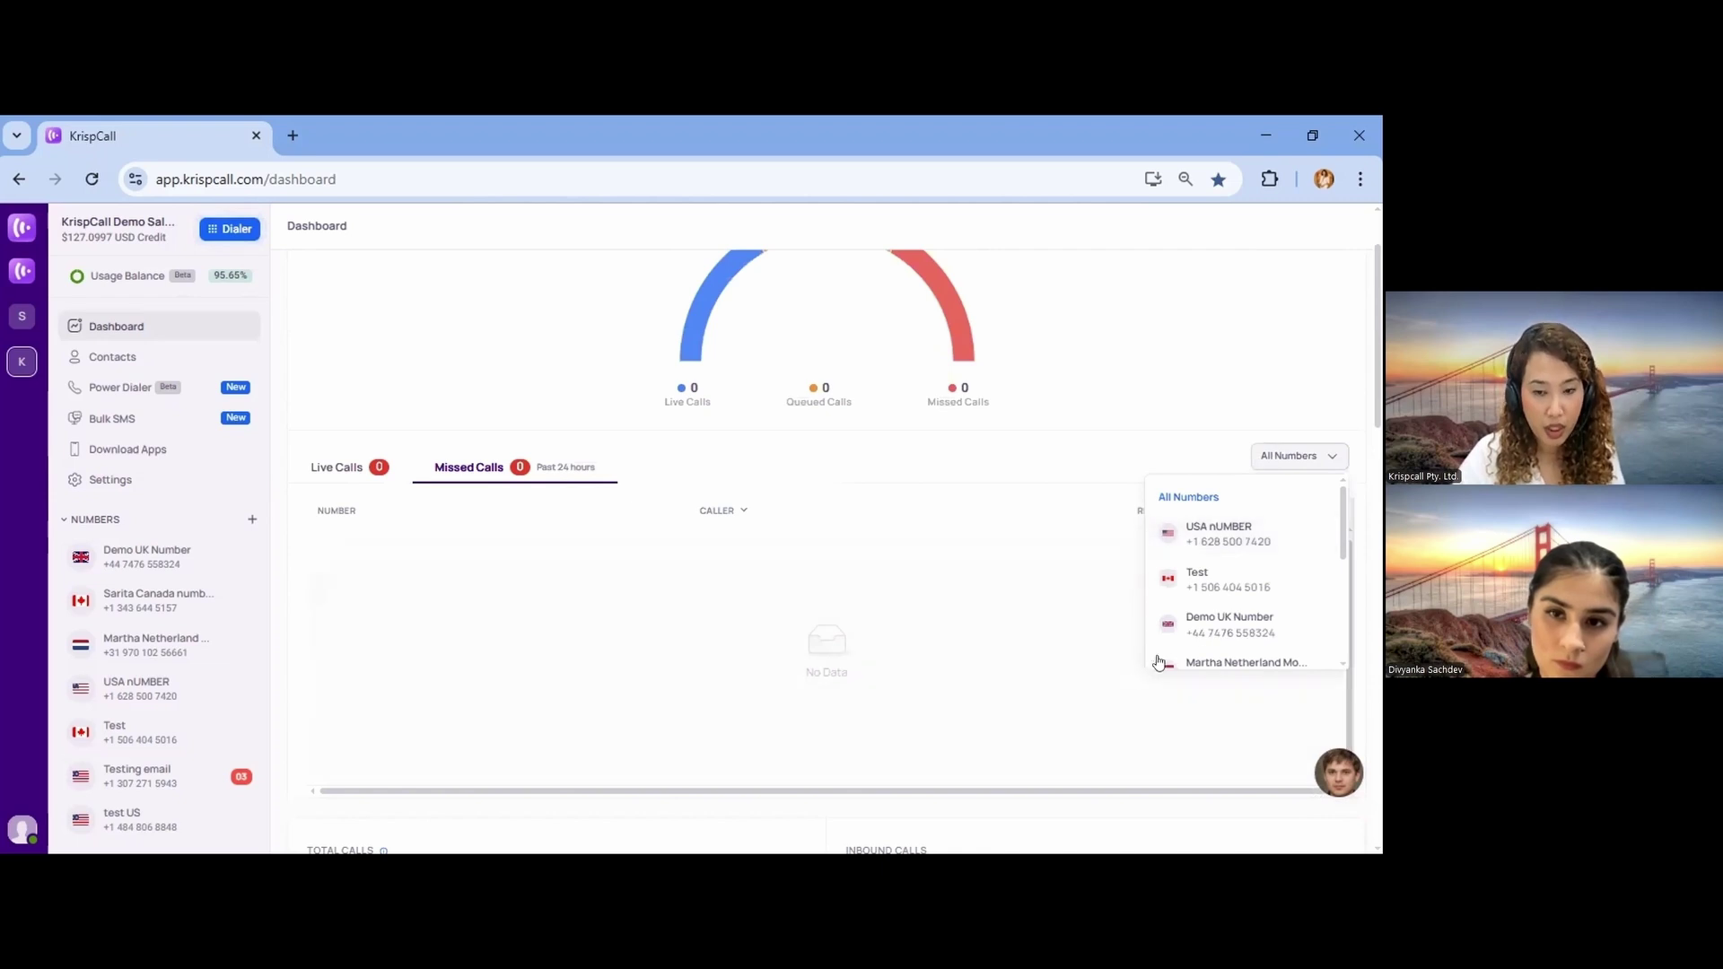
pyautogui.click(1201, 628)
pyautogui.scroll(-2, 836, 610)
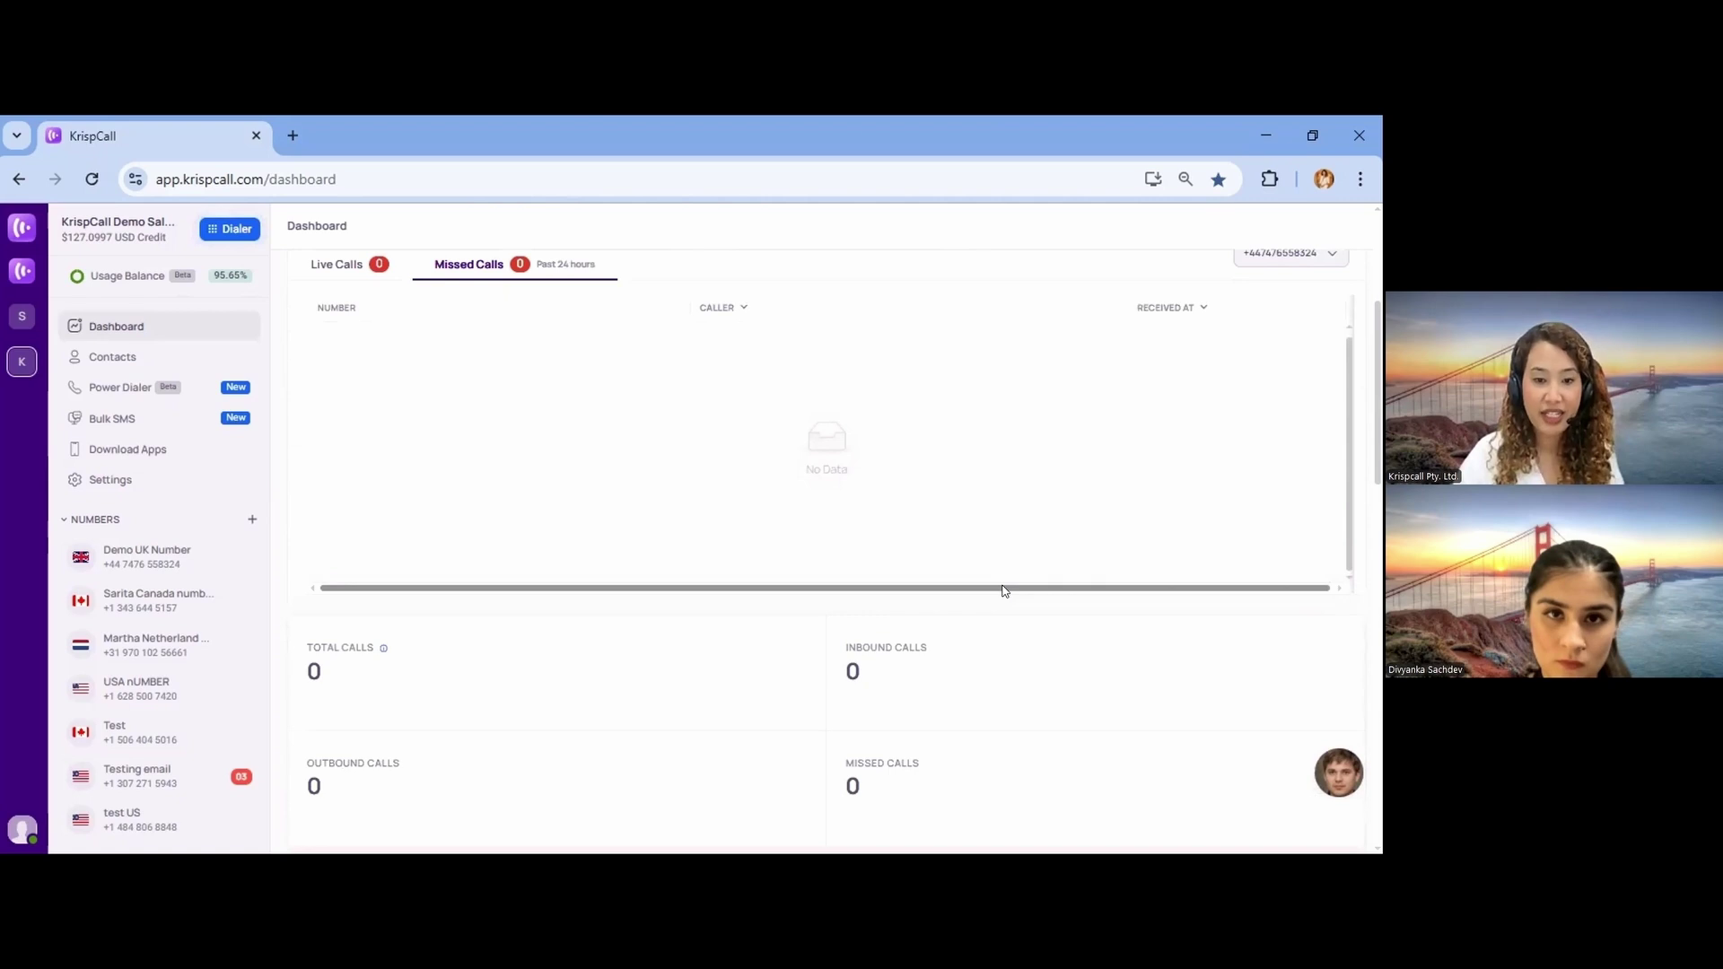
pyautogui.scroll(-1, 1004, 589)
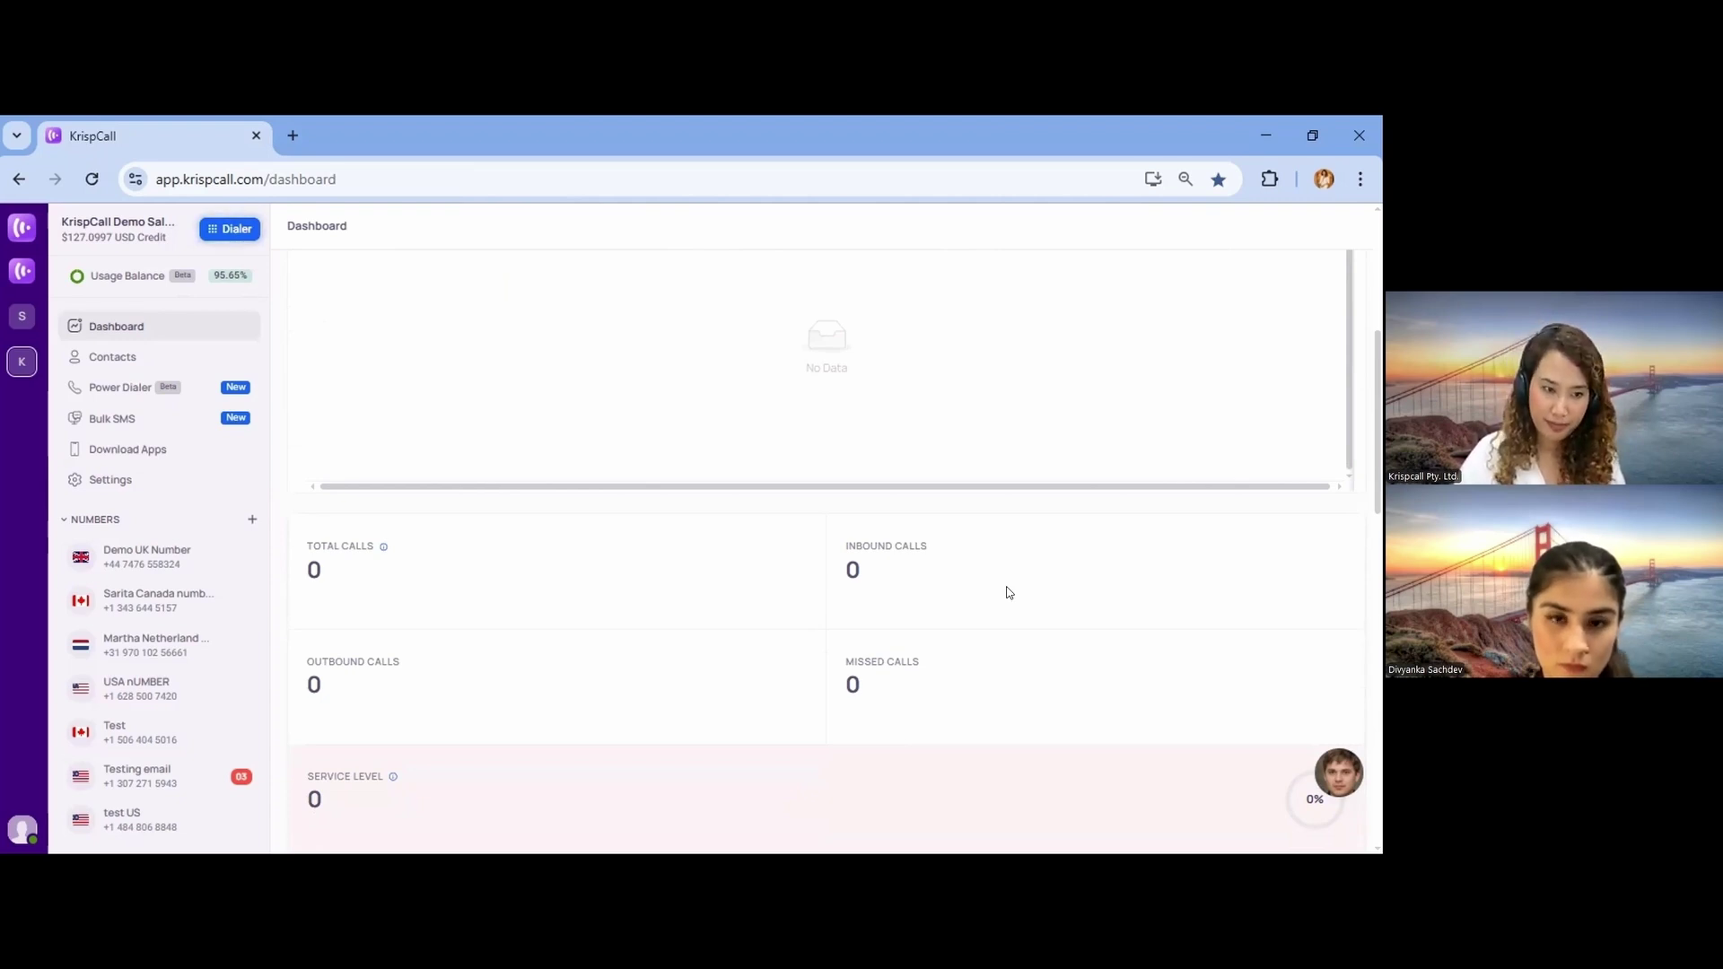
pyautogui.scroll(-3, 977, 580)
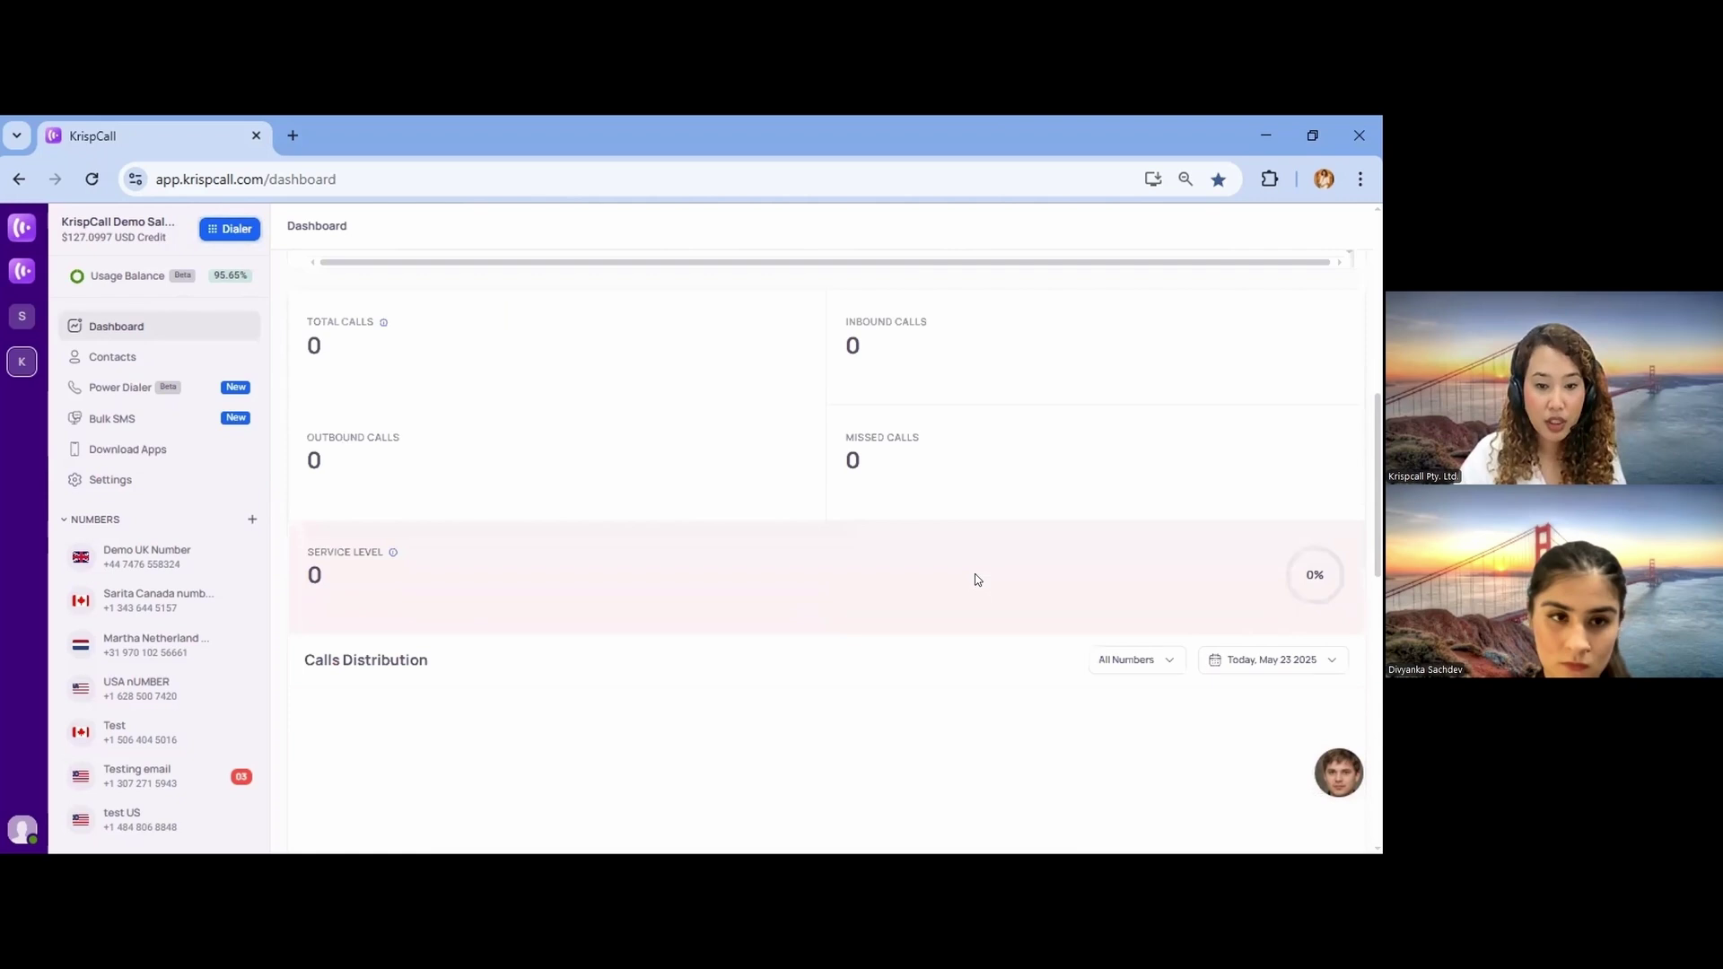
pyautogui.scroll(-8, 977, 580)
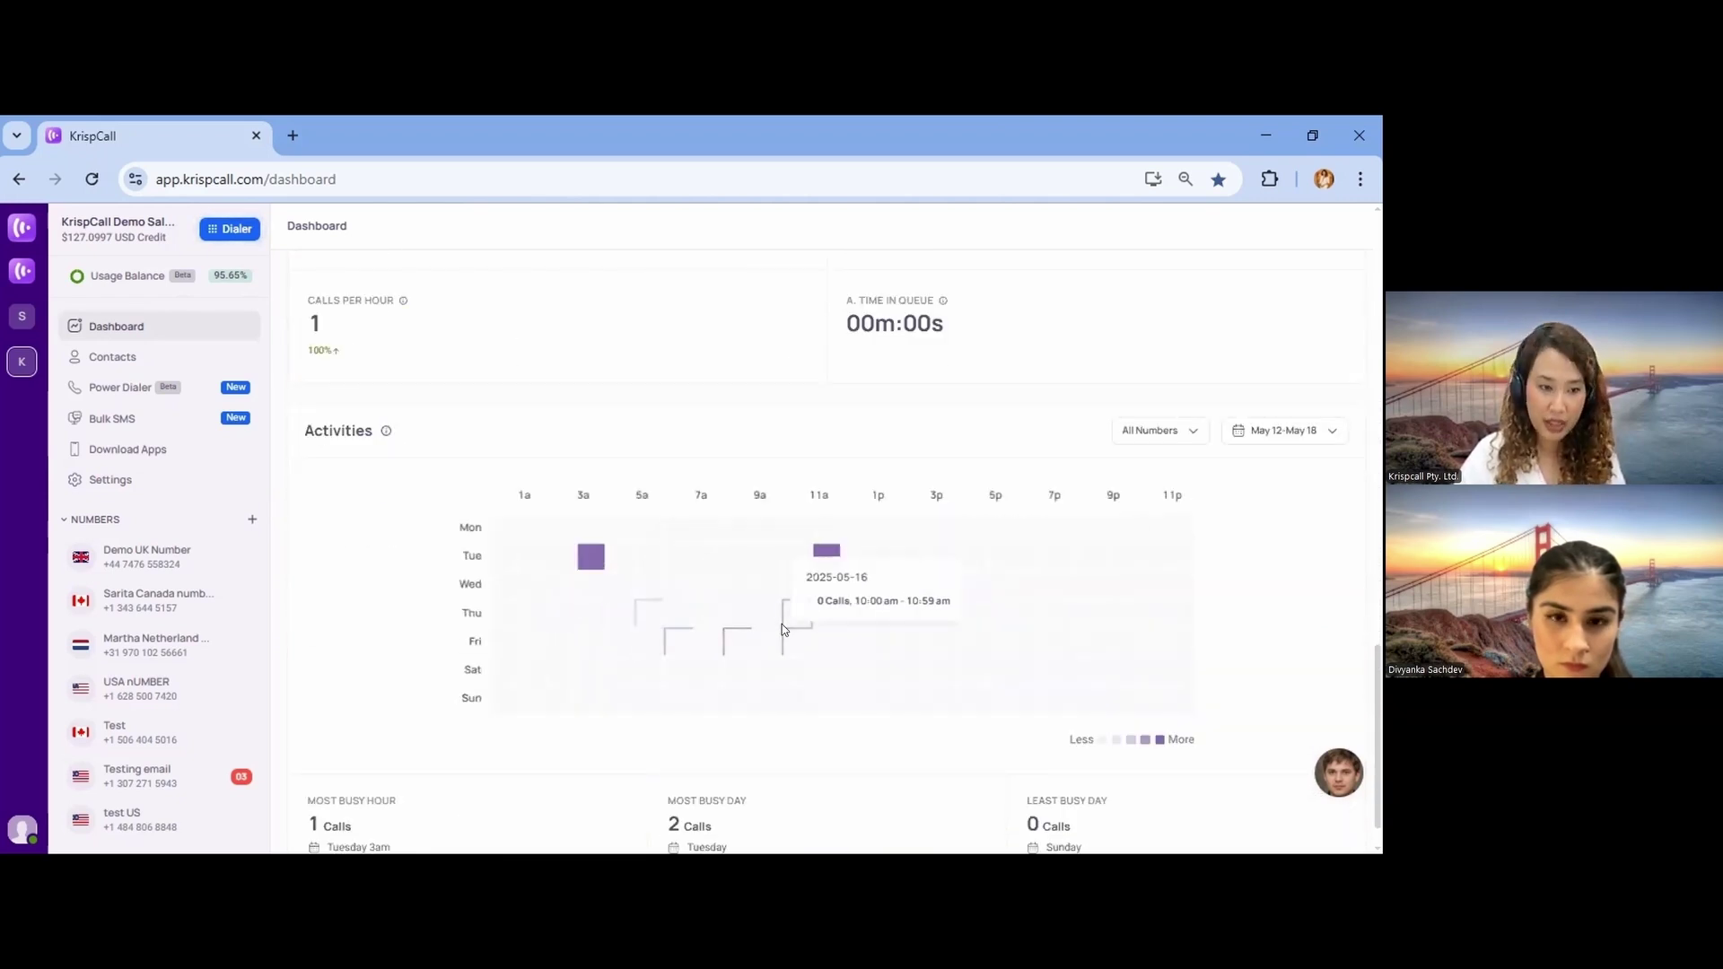
pyautogui.click(1138, 432)
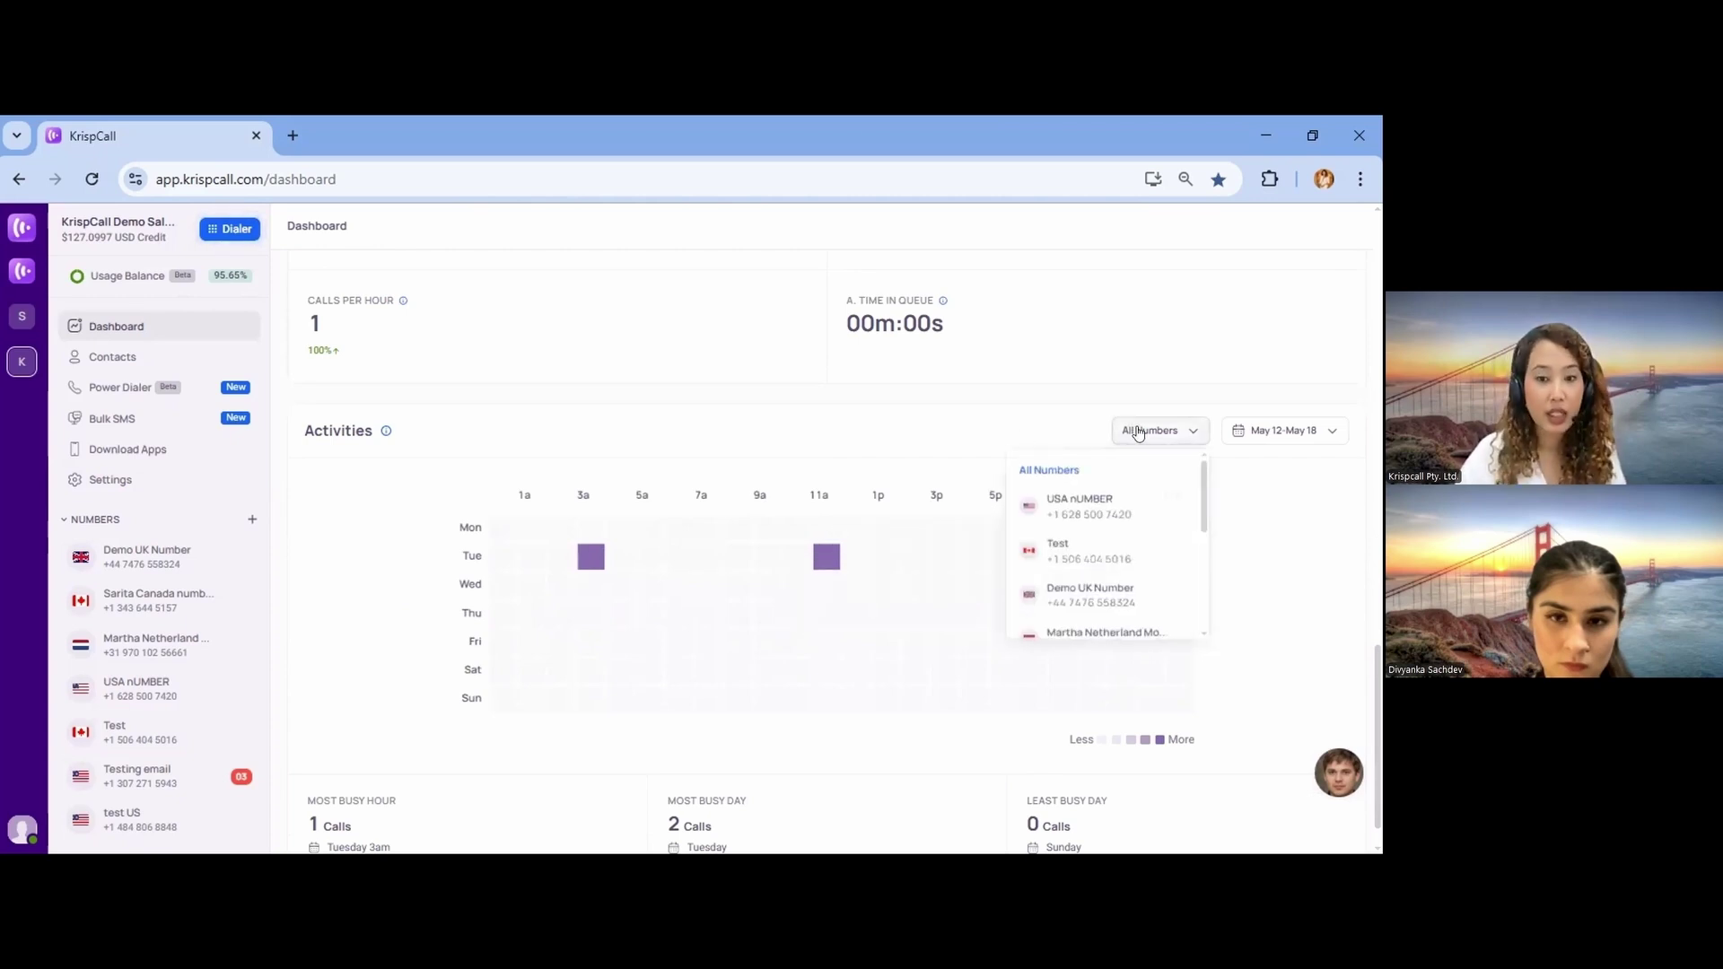
pyautogui.click(1256, 428)
pyautogui.click(1256, 428)
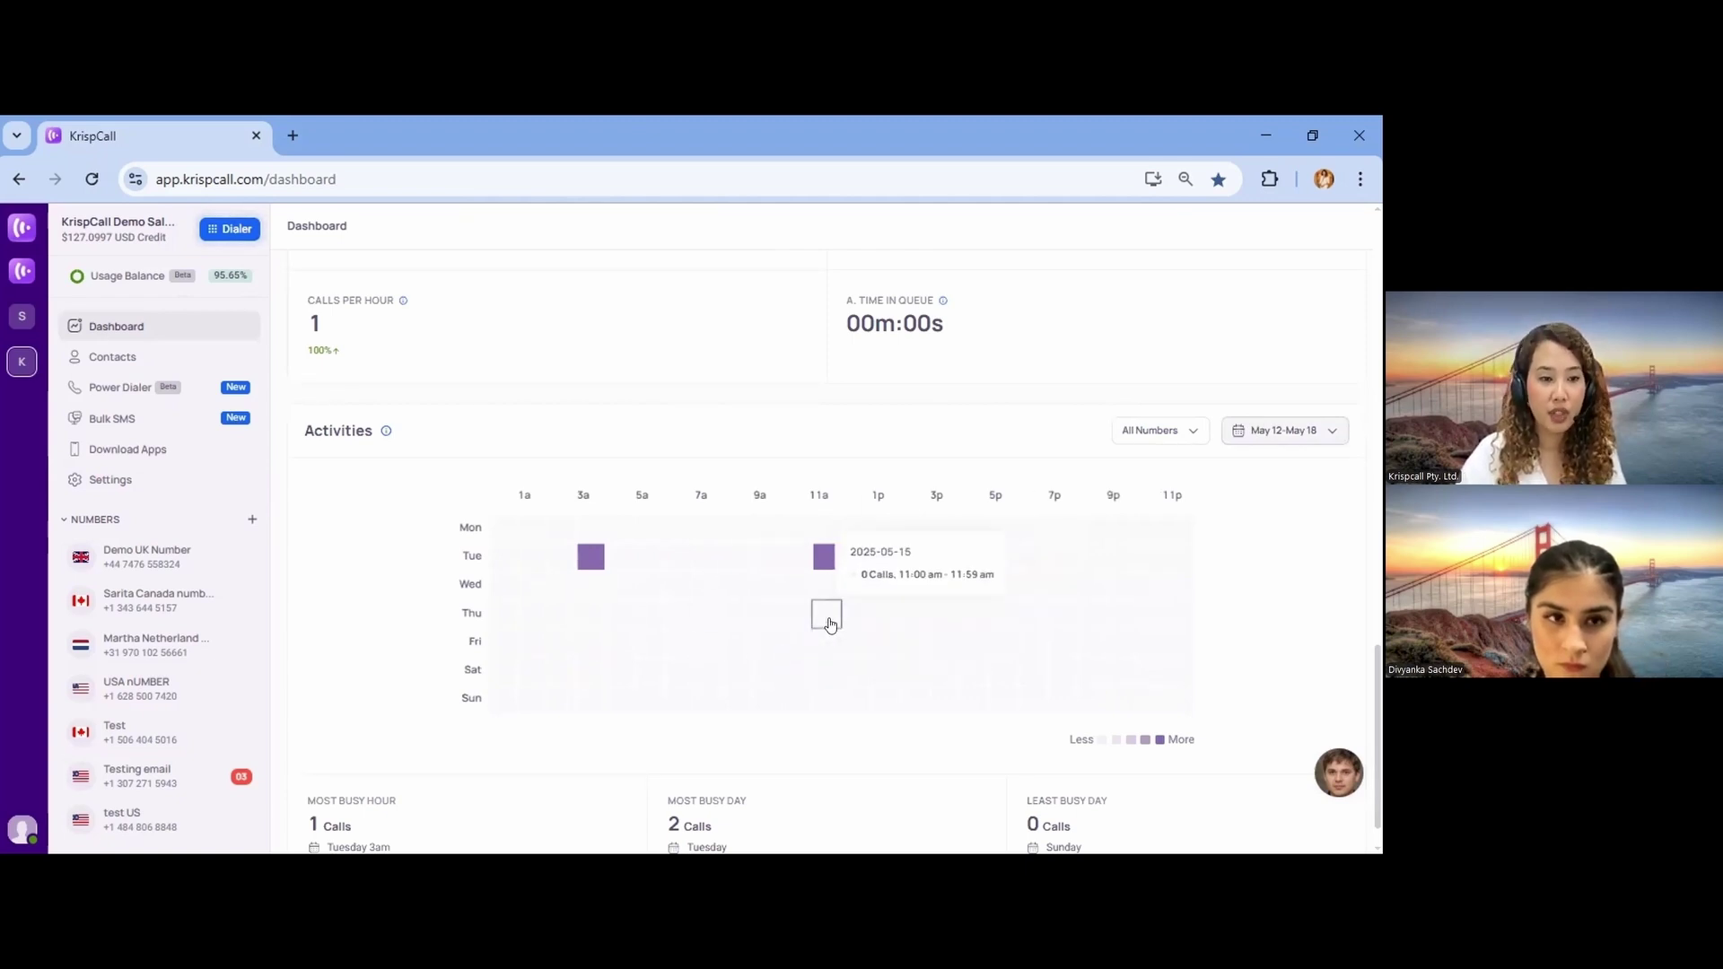
pyautogui.scroll(-1, 824, 617)
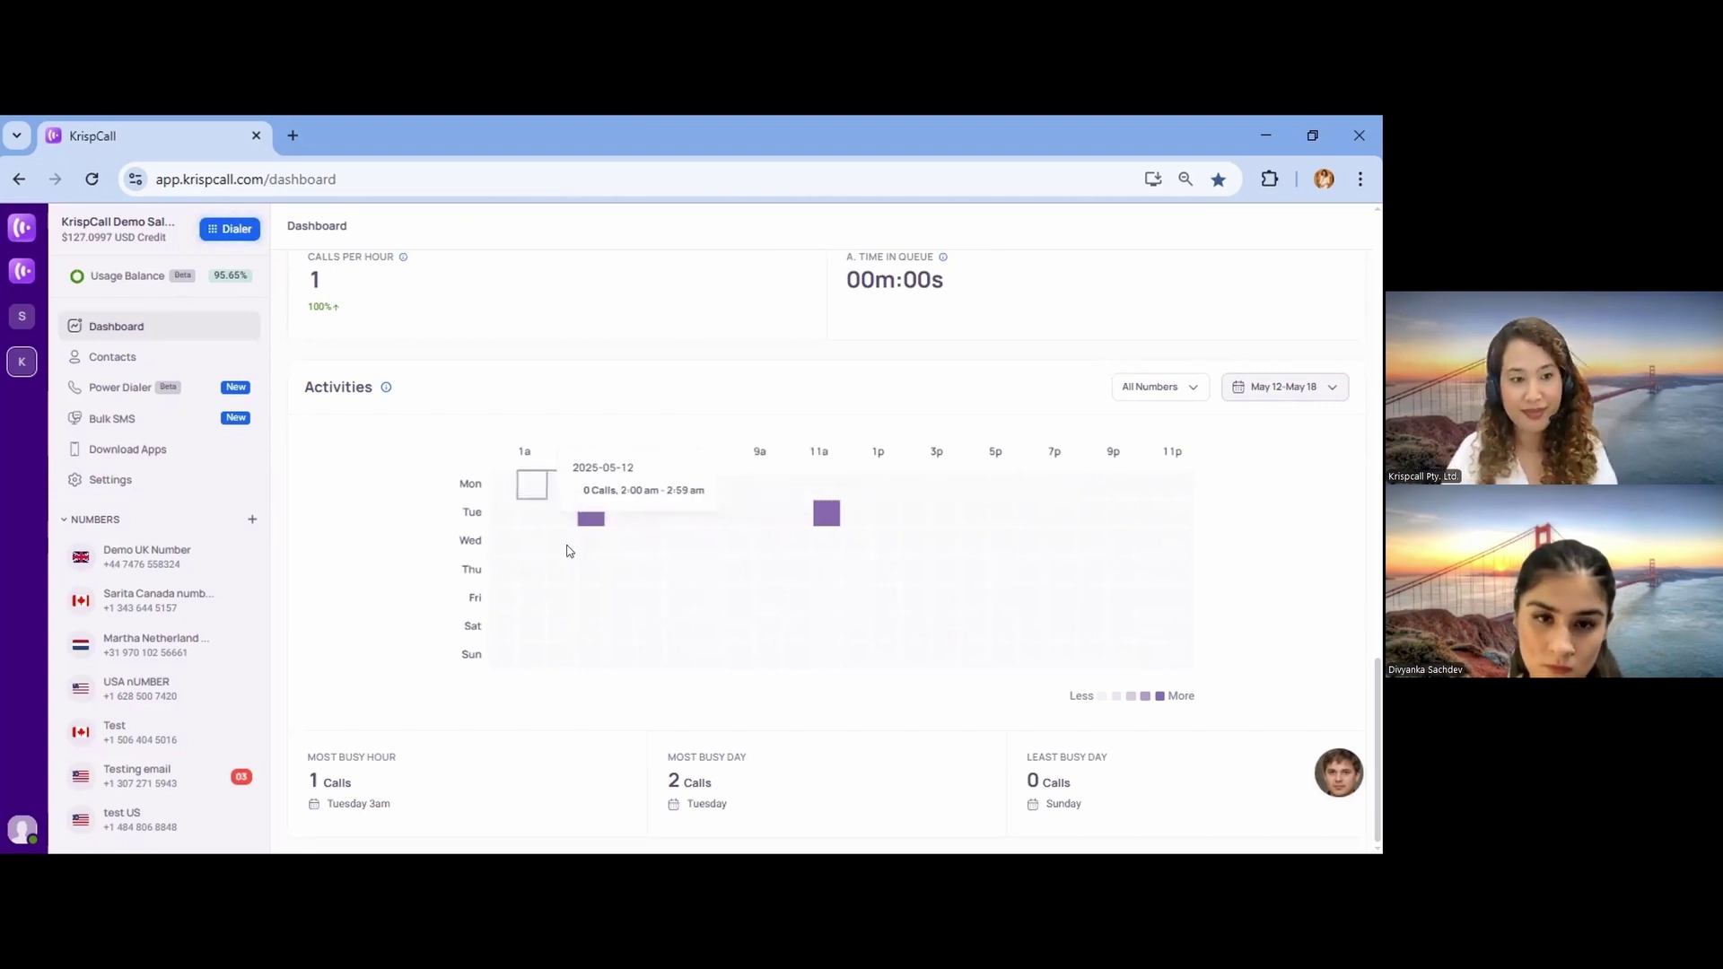
pyautogui.scroll(1, 684, 700)
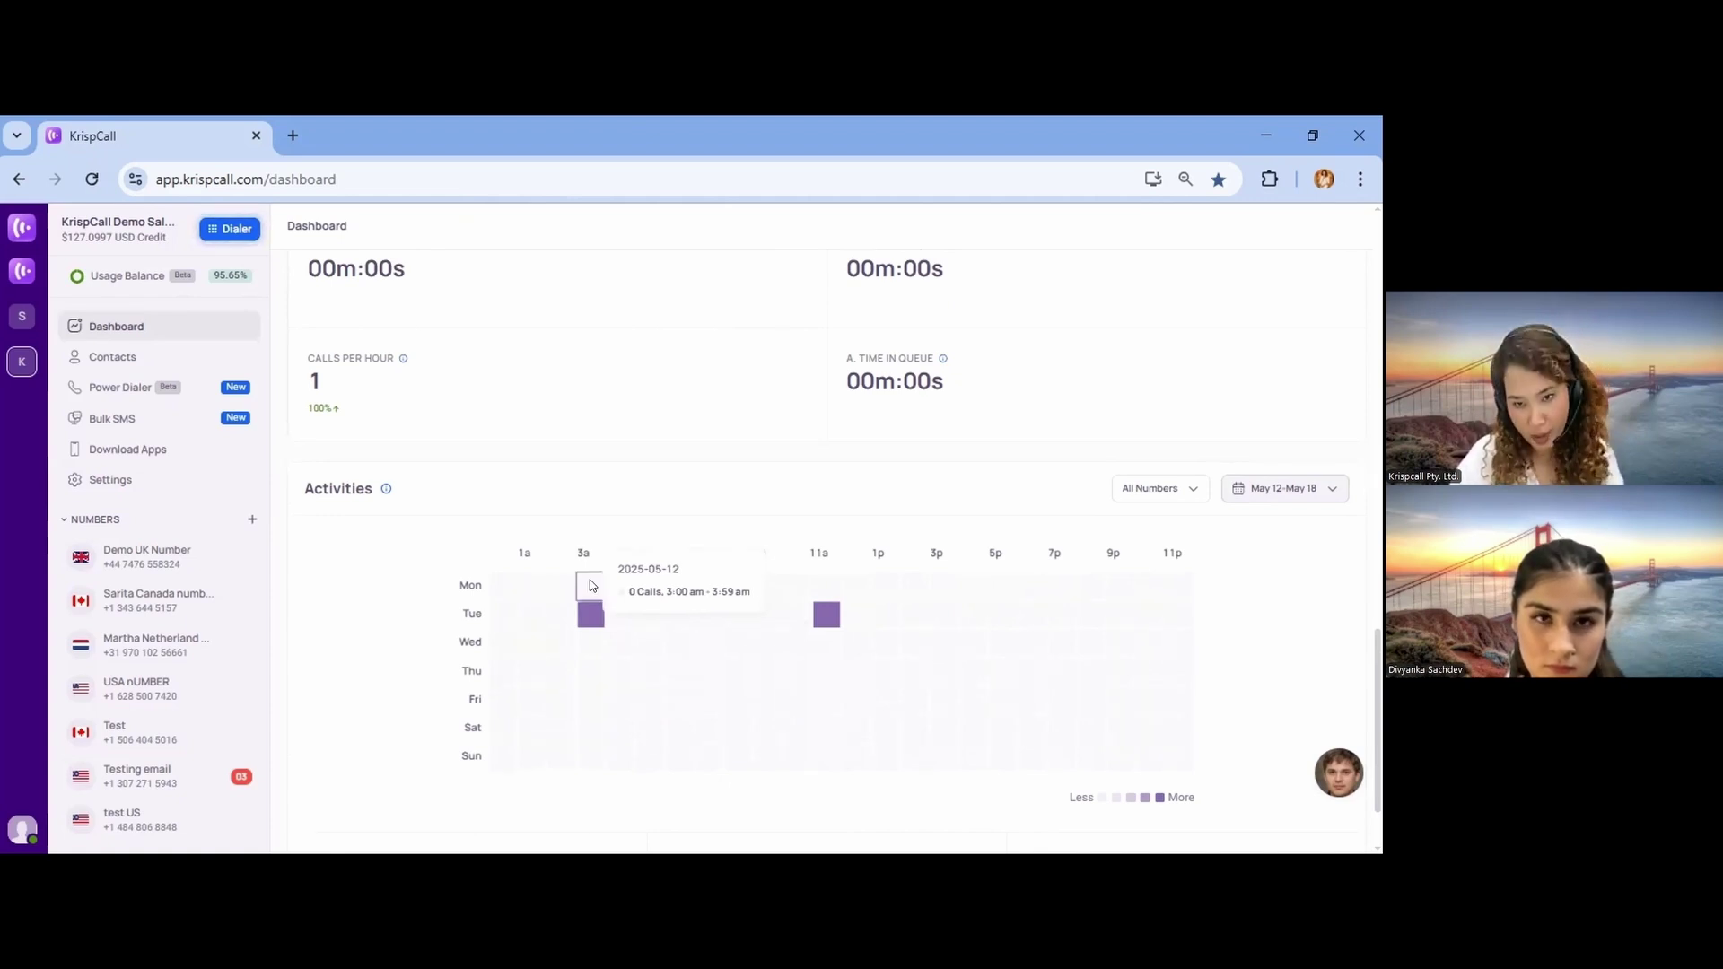
# Set the dialer to call from the Canada number, then close the dialer.
pyautogui.click(215, 229)
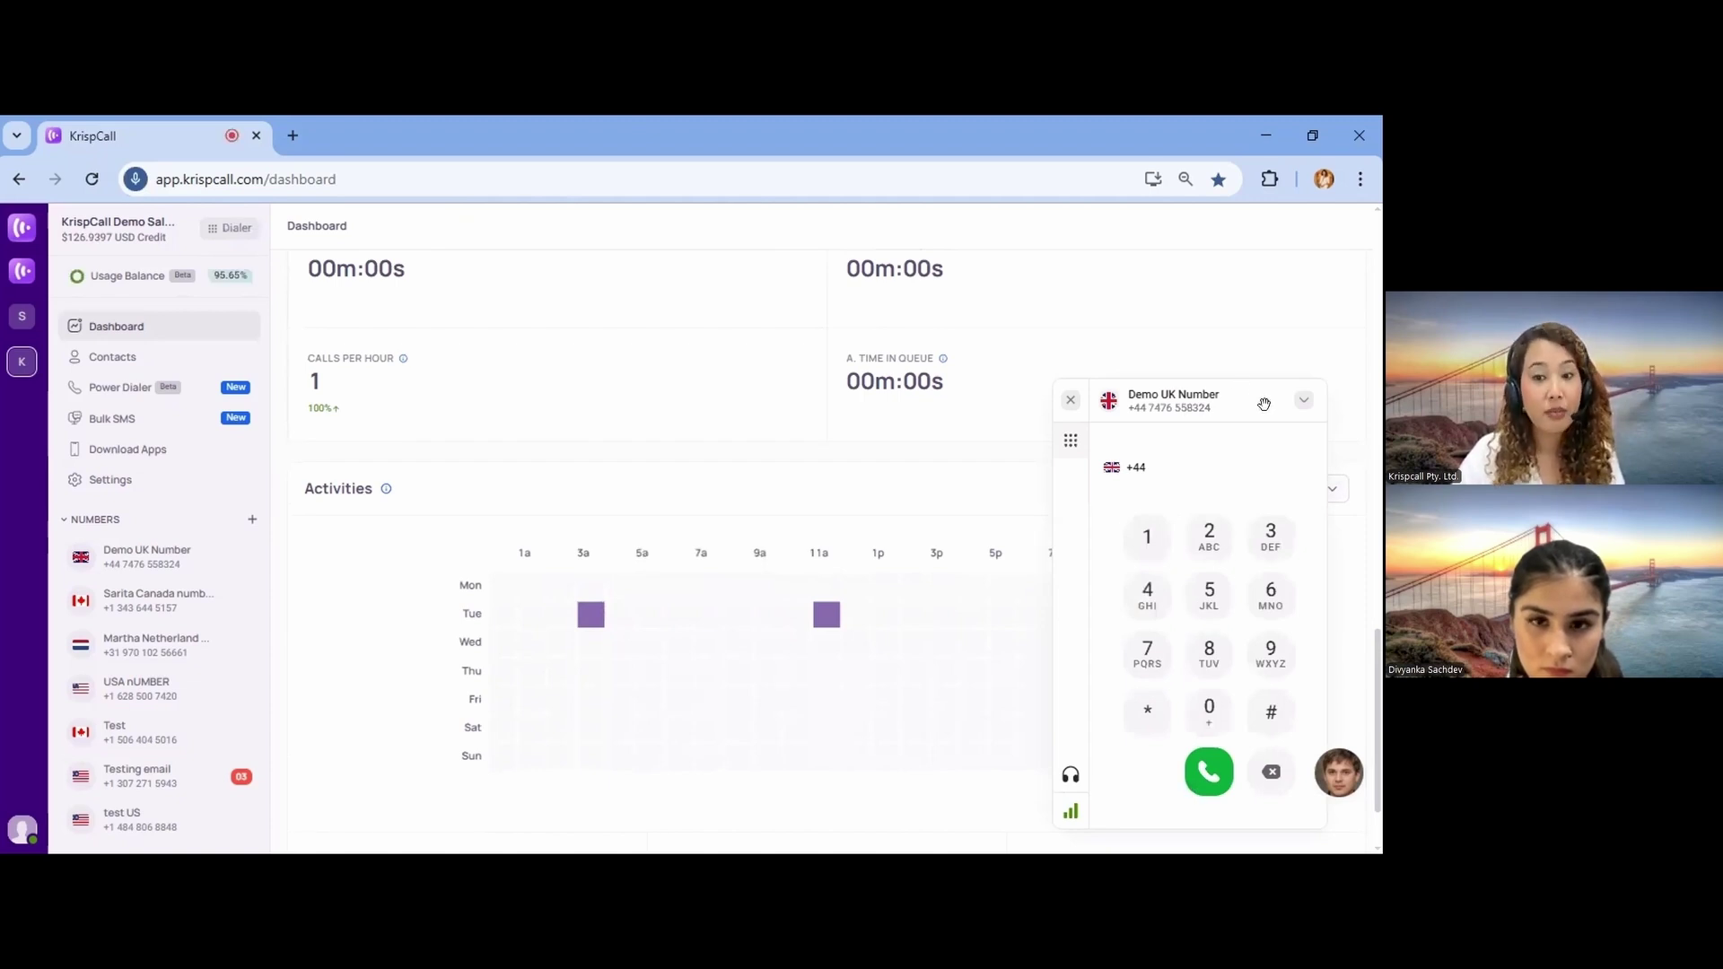
pyautogui.click(1303, 400)
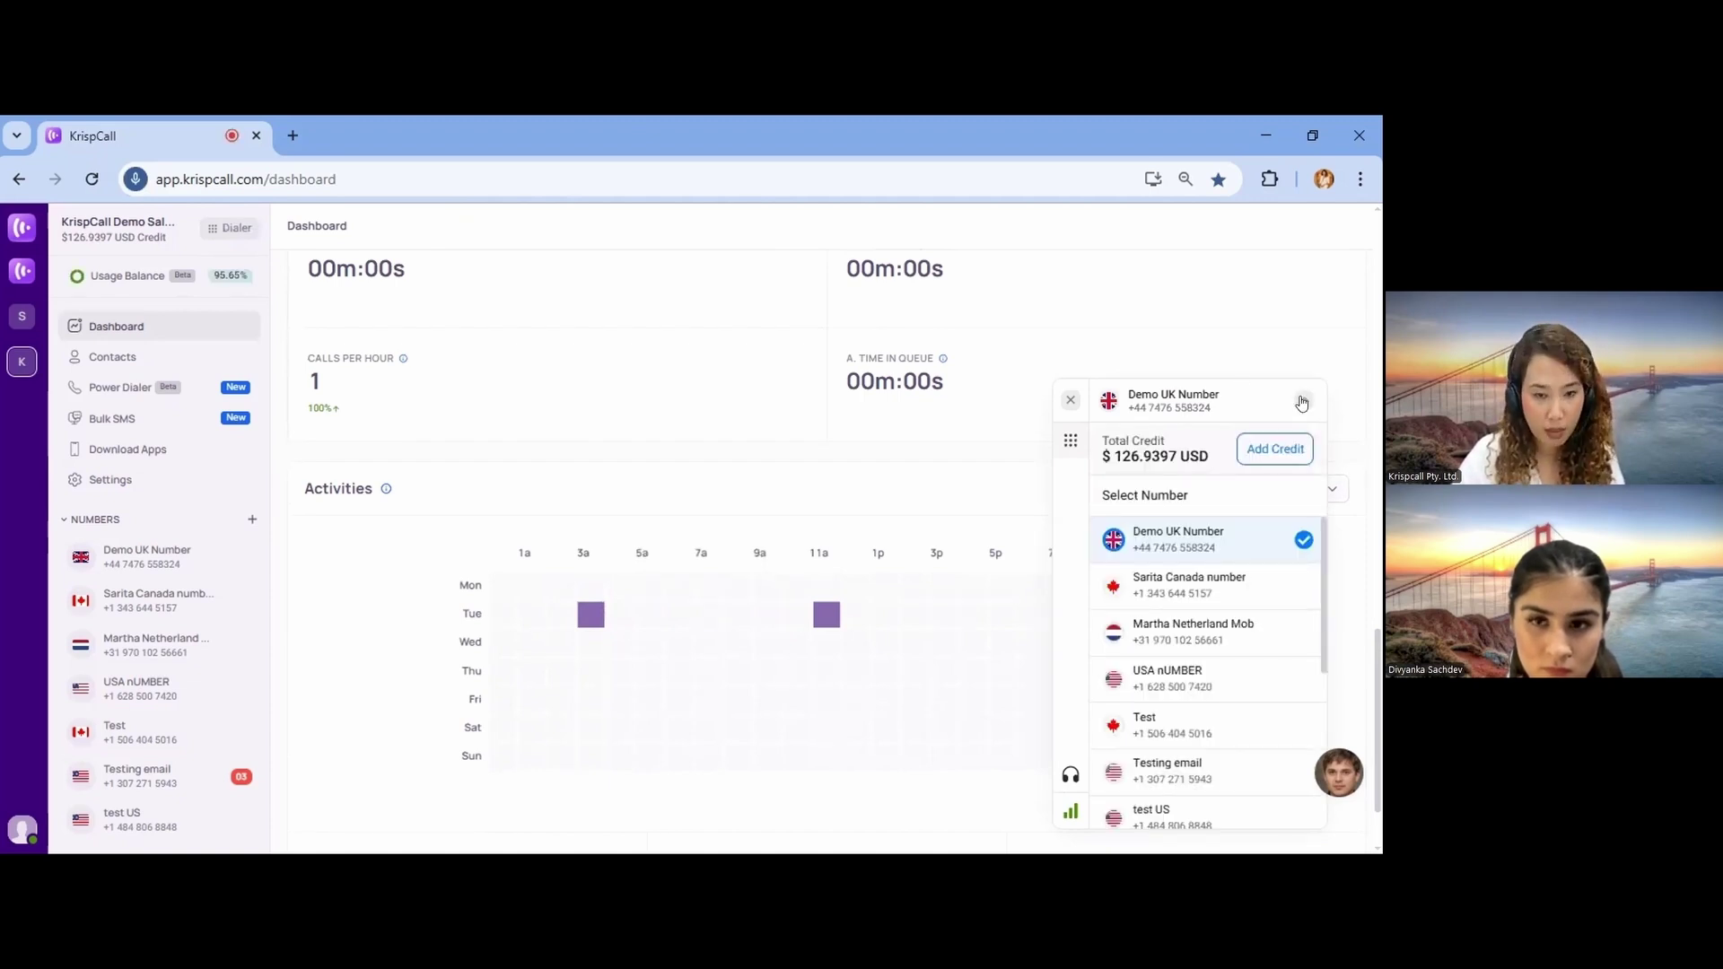
pyautogui.click(1227, 585)
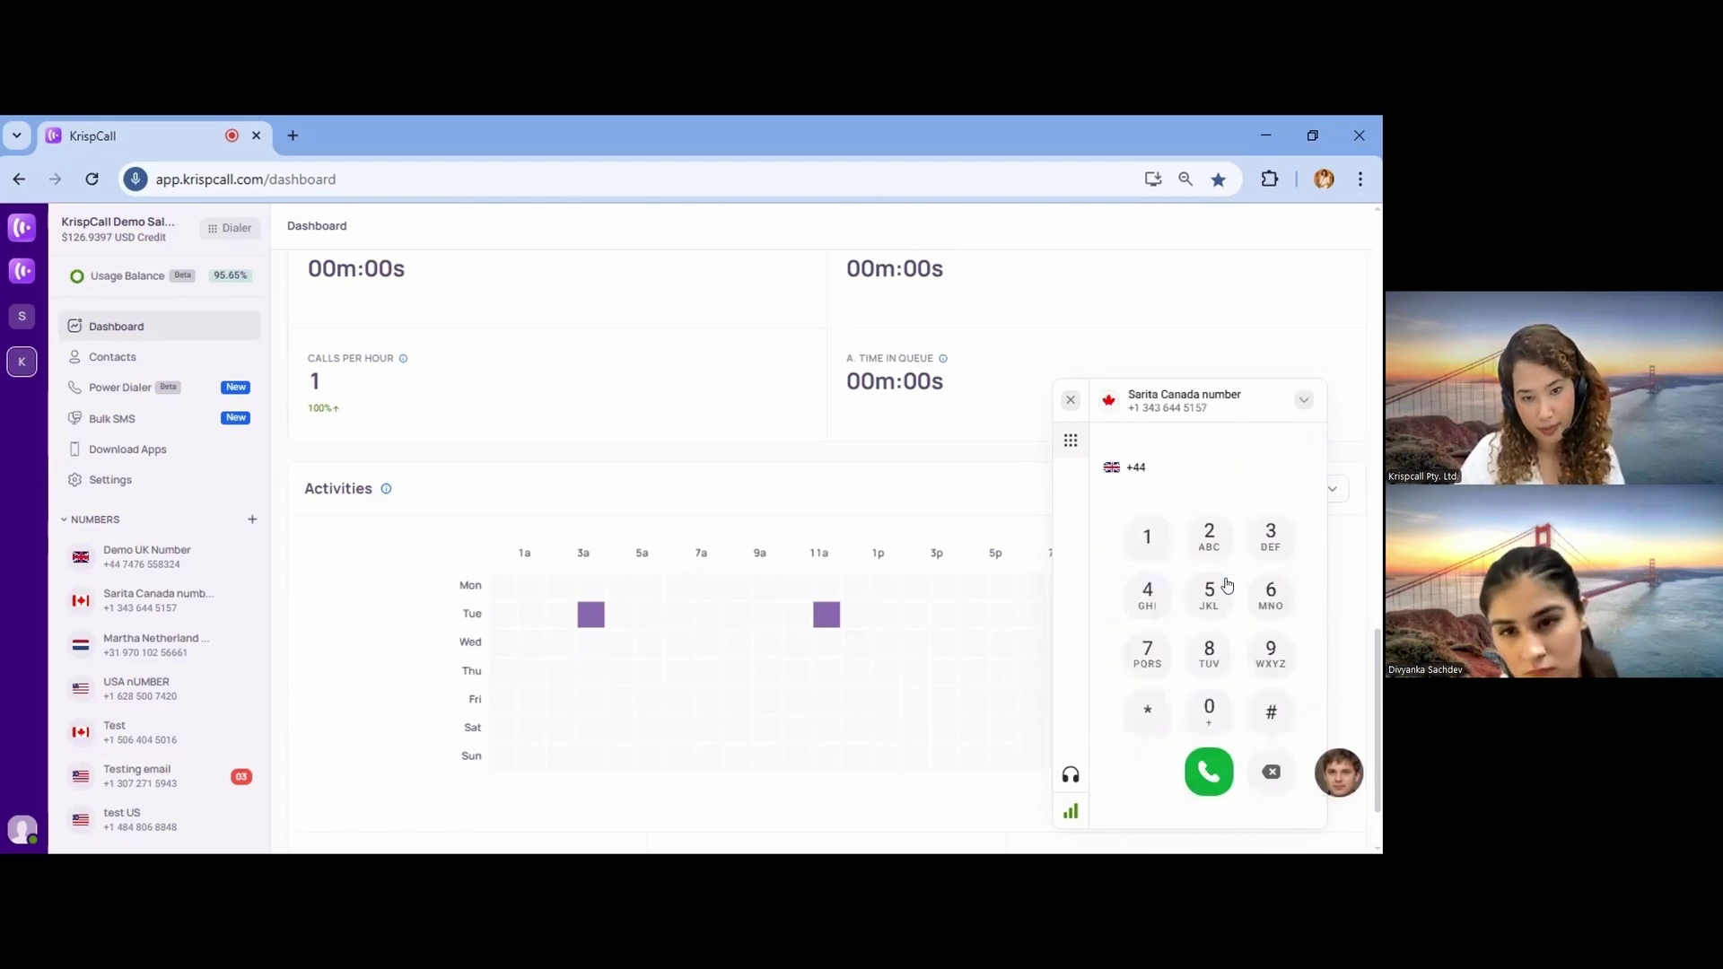
pyautogui.click(1107, 488)
pyautogui.scroll(5, 1107, 488)
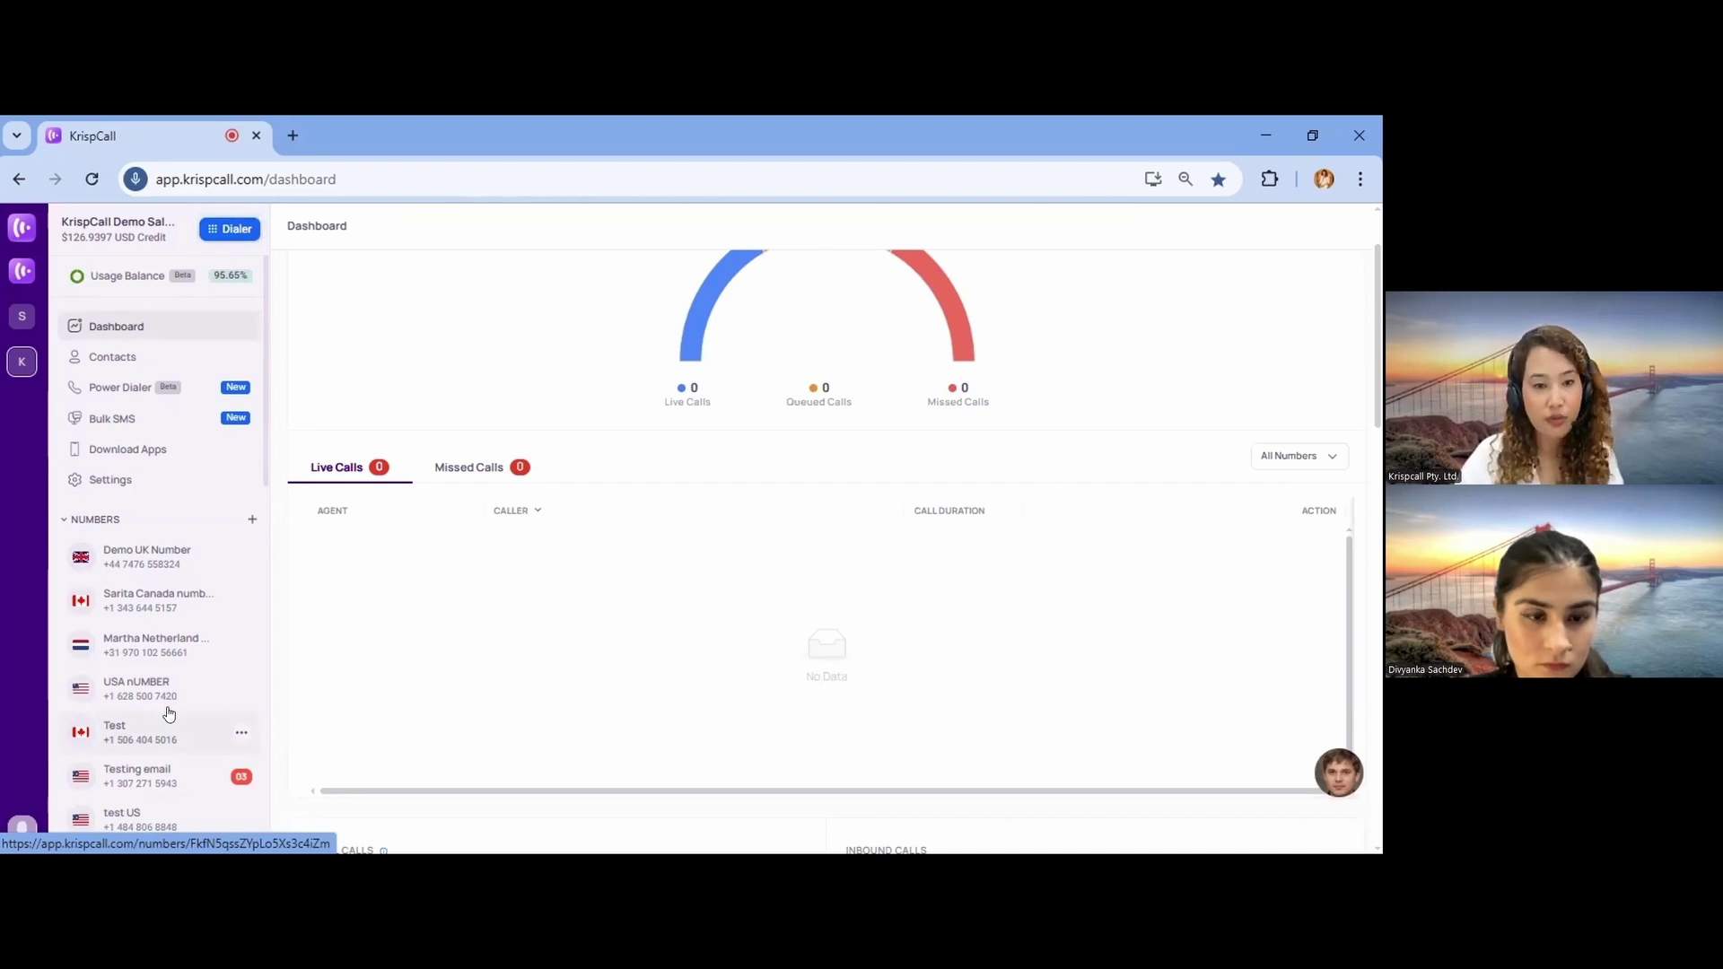
# Review Demo UK Number's pinned call recording options and the Test recording's voicemail menu.
pyautogui.click(167, 553)
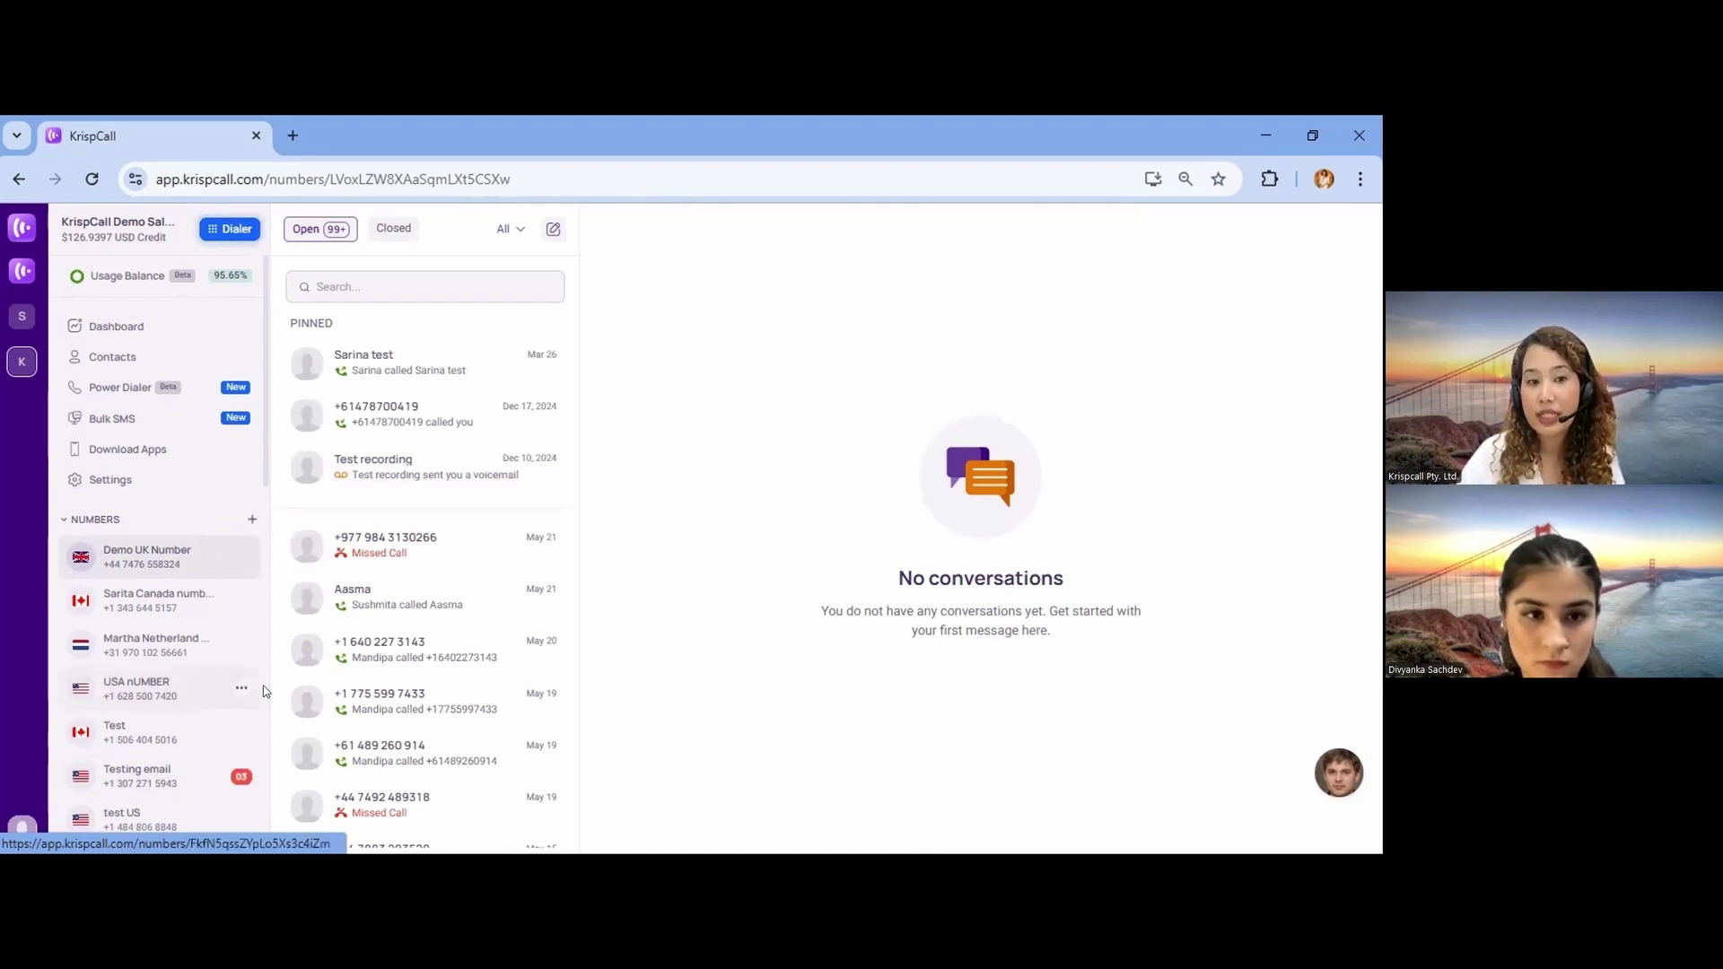
pyautogui.click(442, 375)
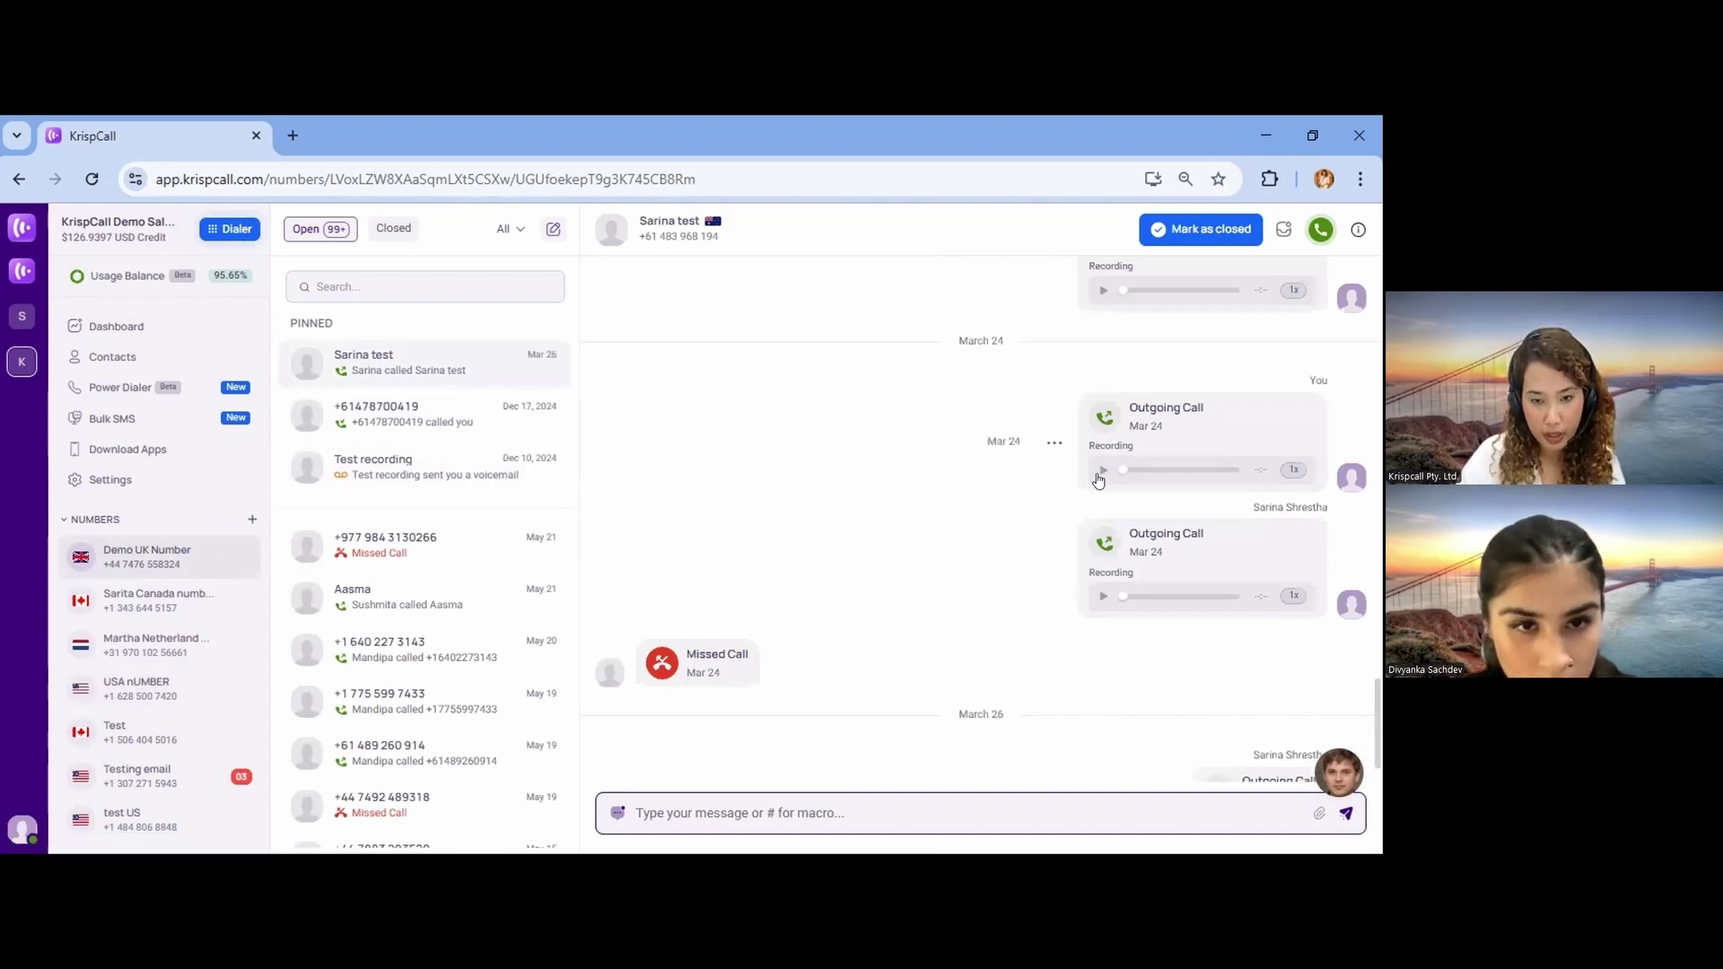
pyautogui.click(1051, 446)
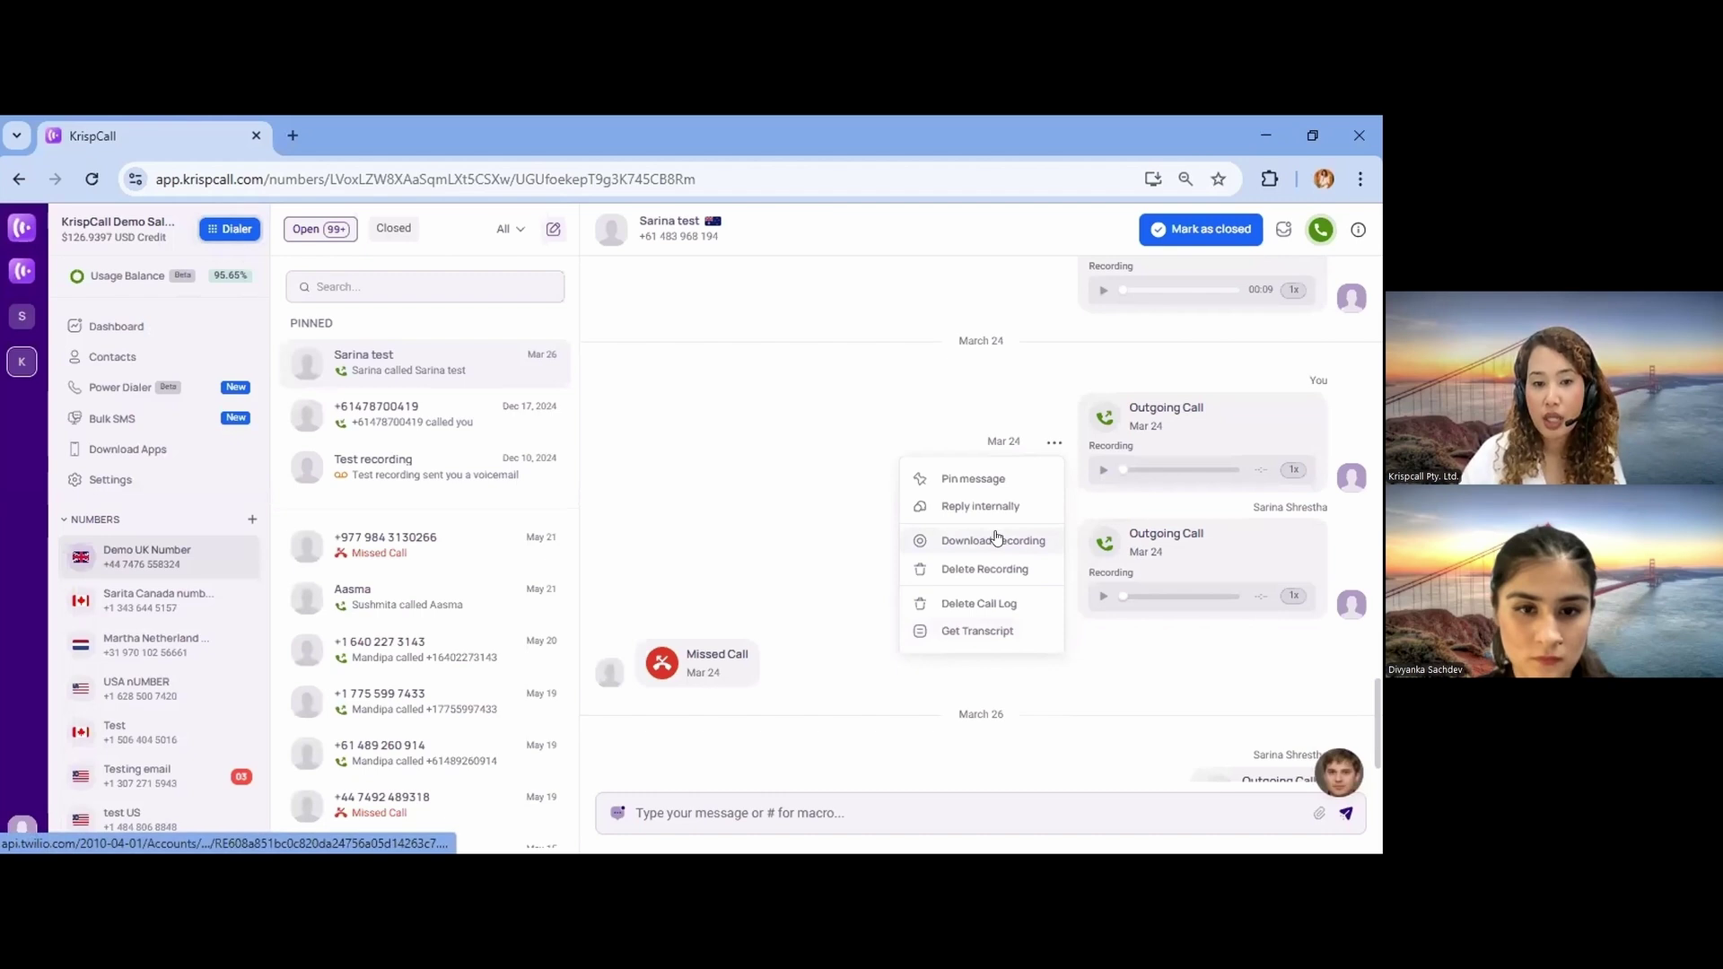
pyautogui.click(1192, 689)
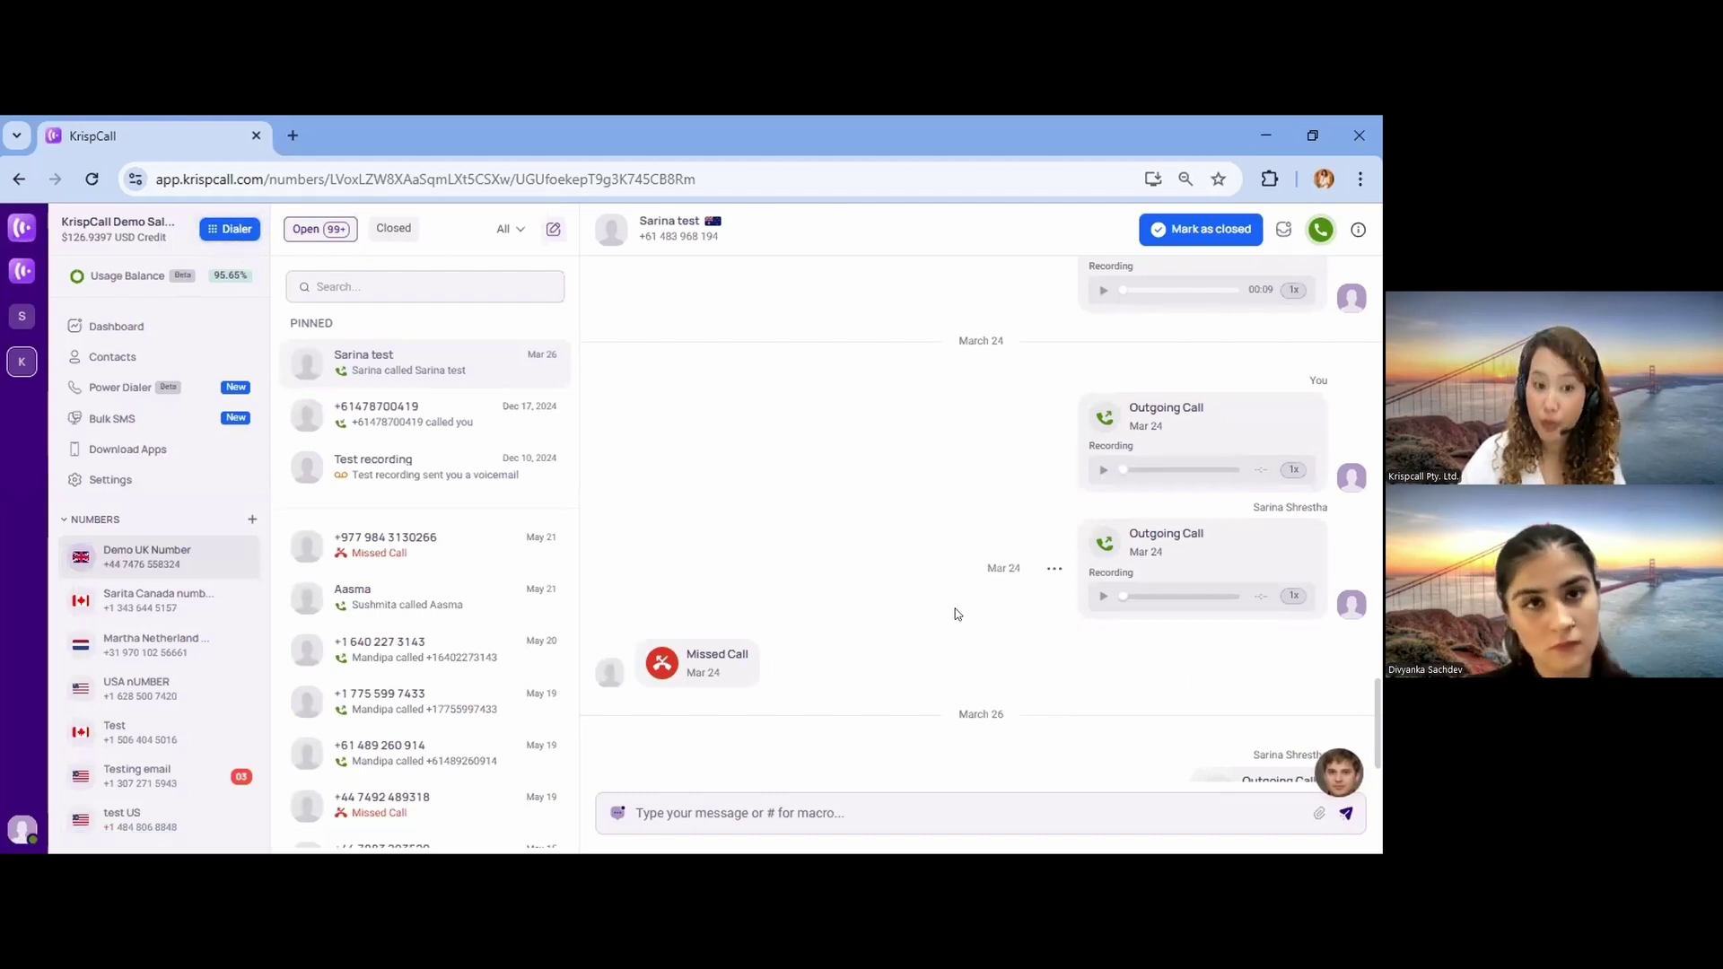
pyautogui.click(425, 471)
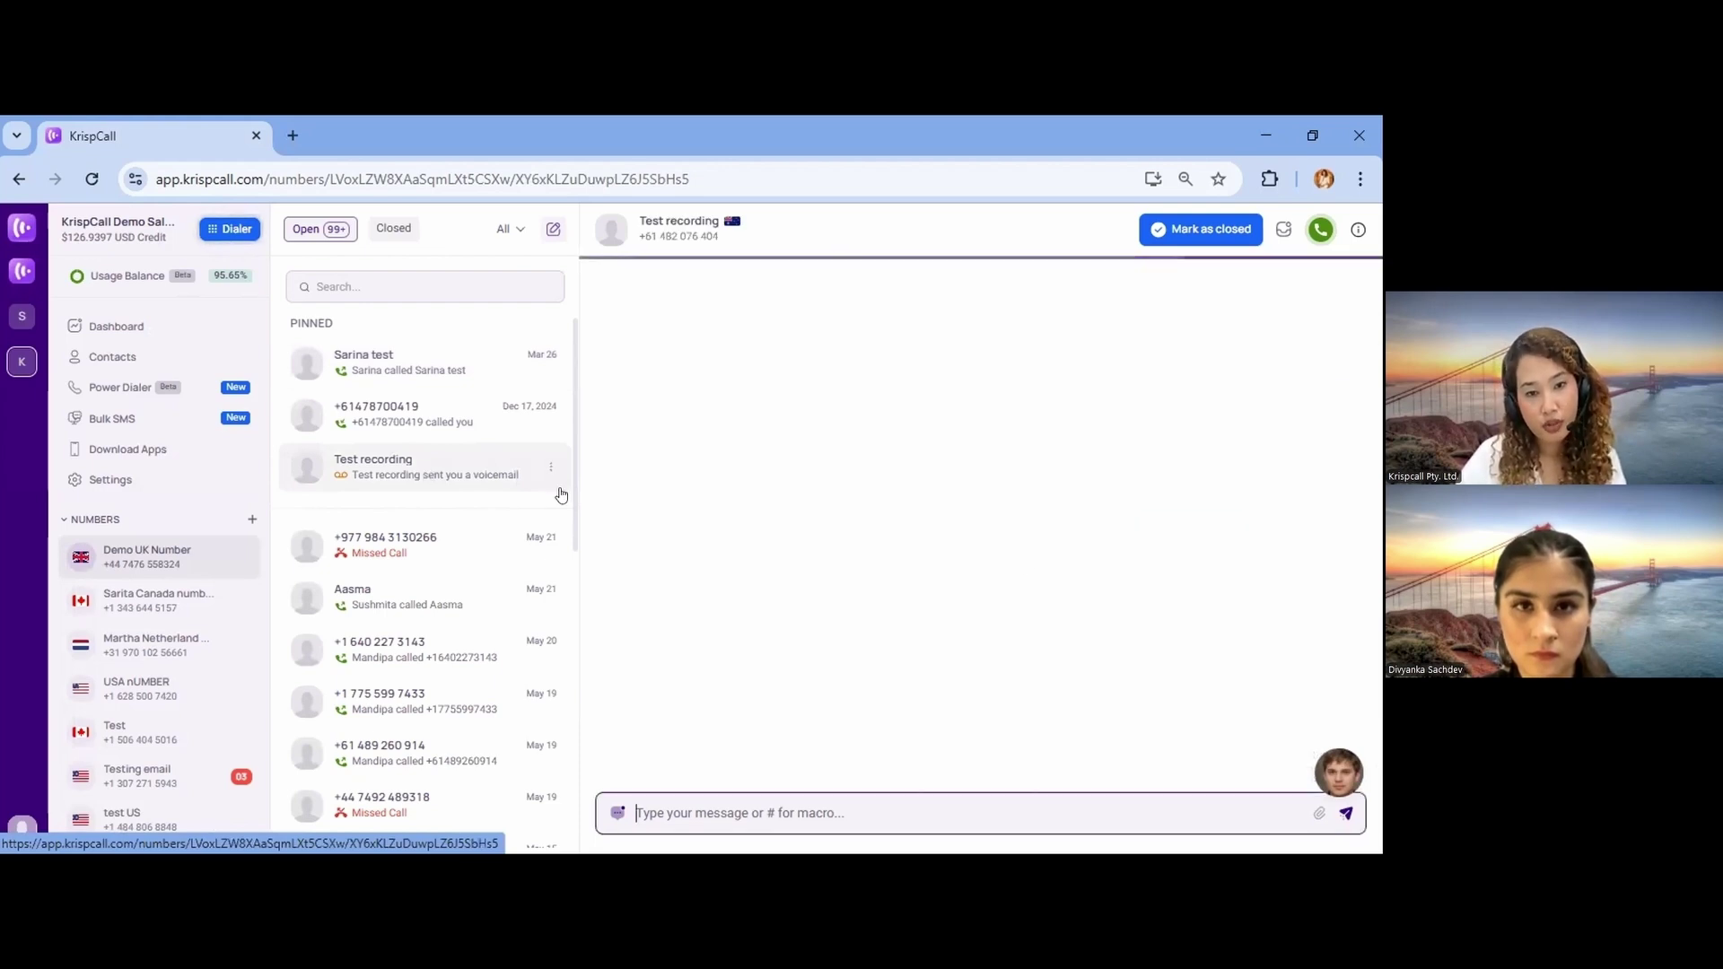
pyautogui.click(905, 589)
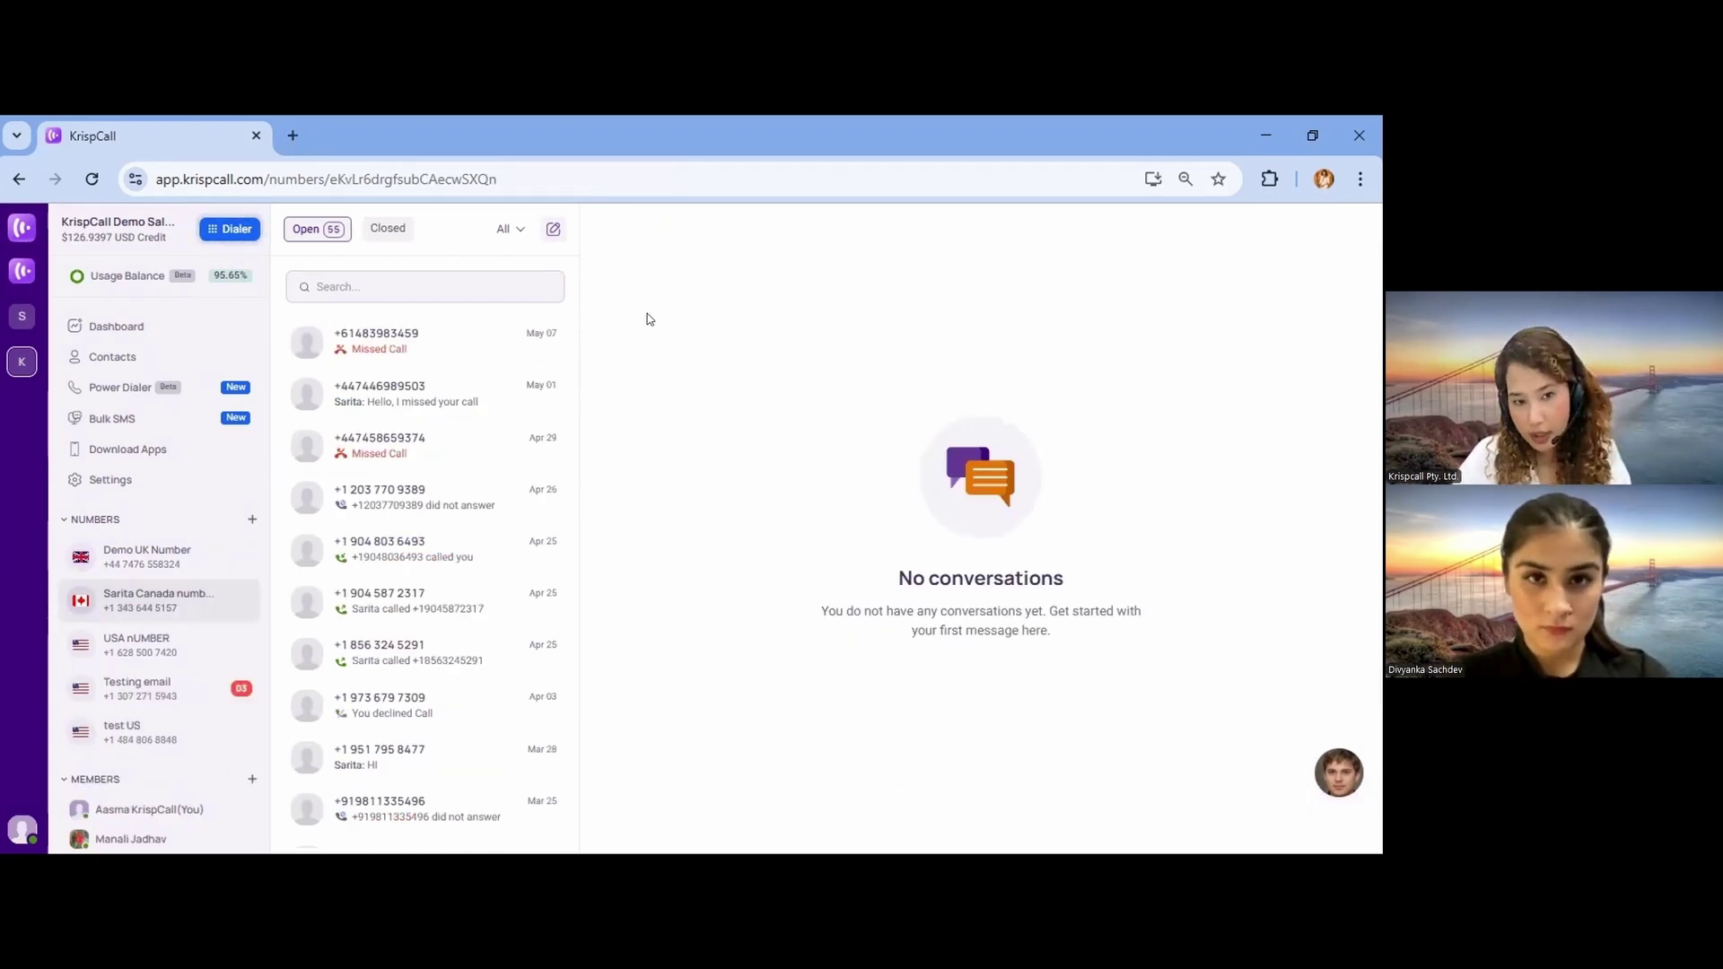
# Send 'Hi test SMS' from the Canadian number to the Test number.
pyautogui.click(554, 229)
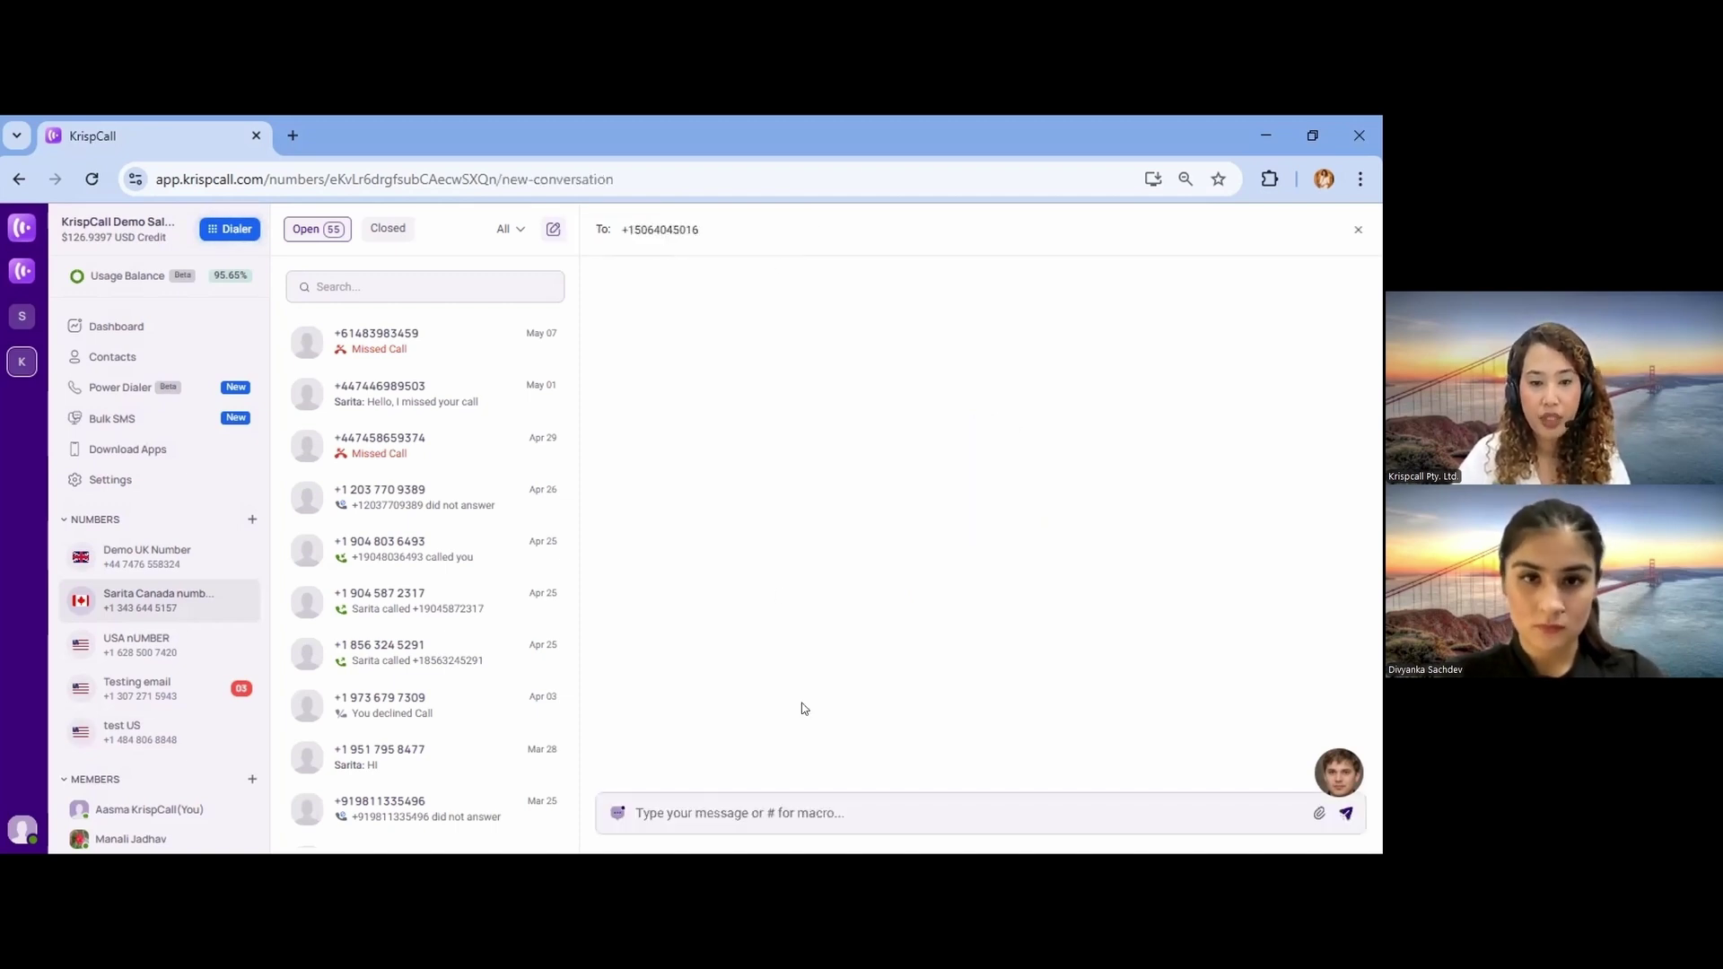
pyautogui.click(823, 794)
pyautogui.write('Hi ')
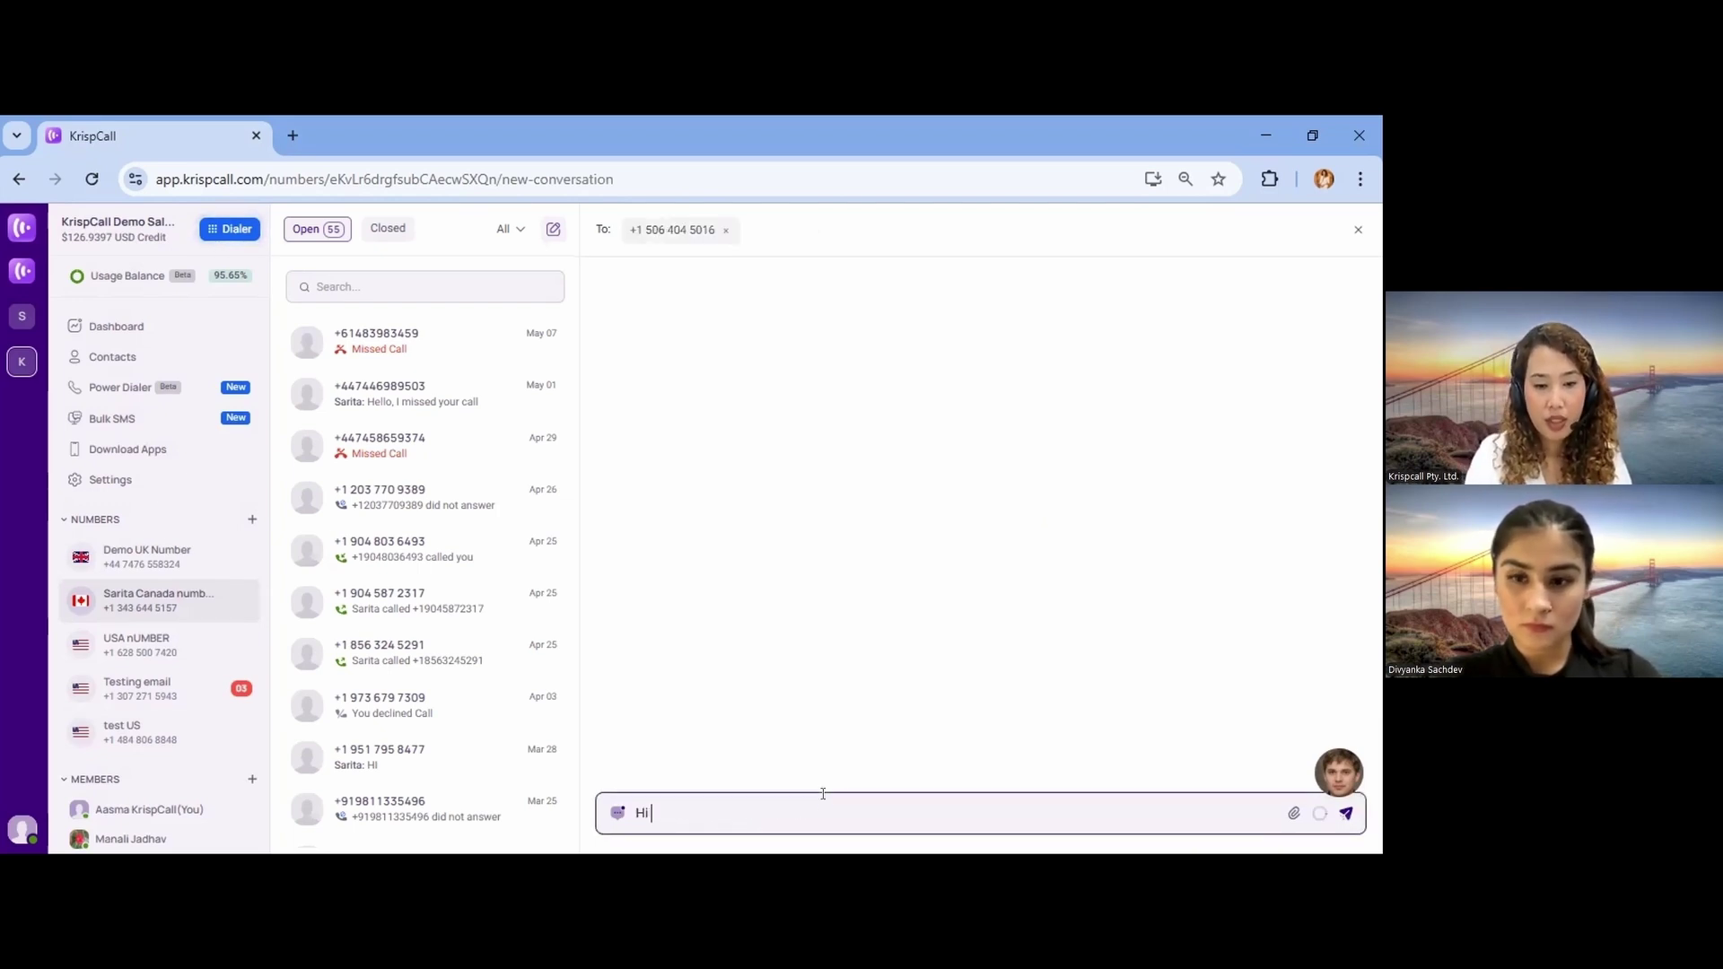
pyautogui.write('test SMS')
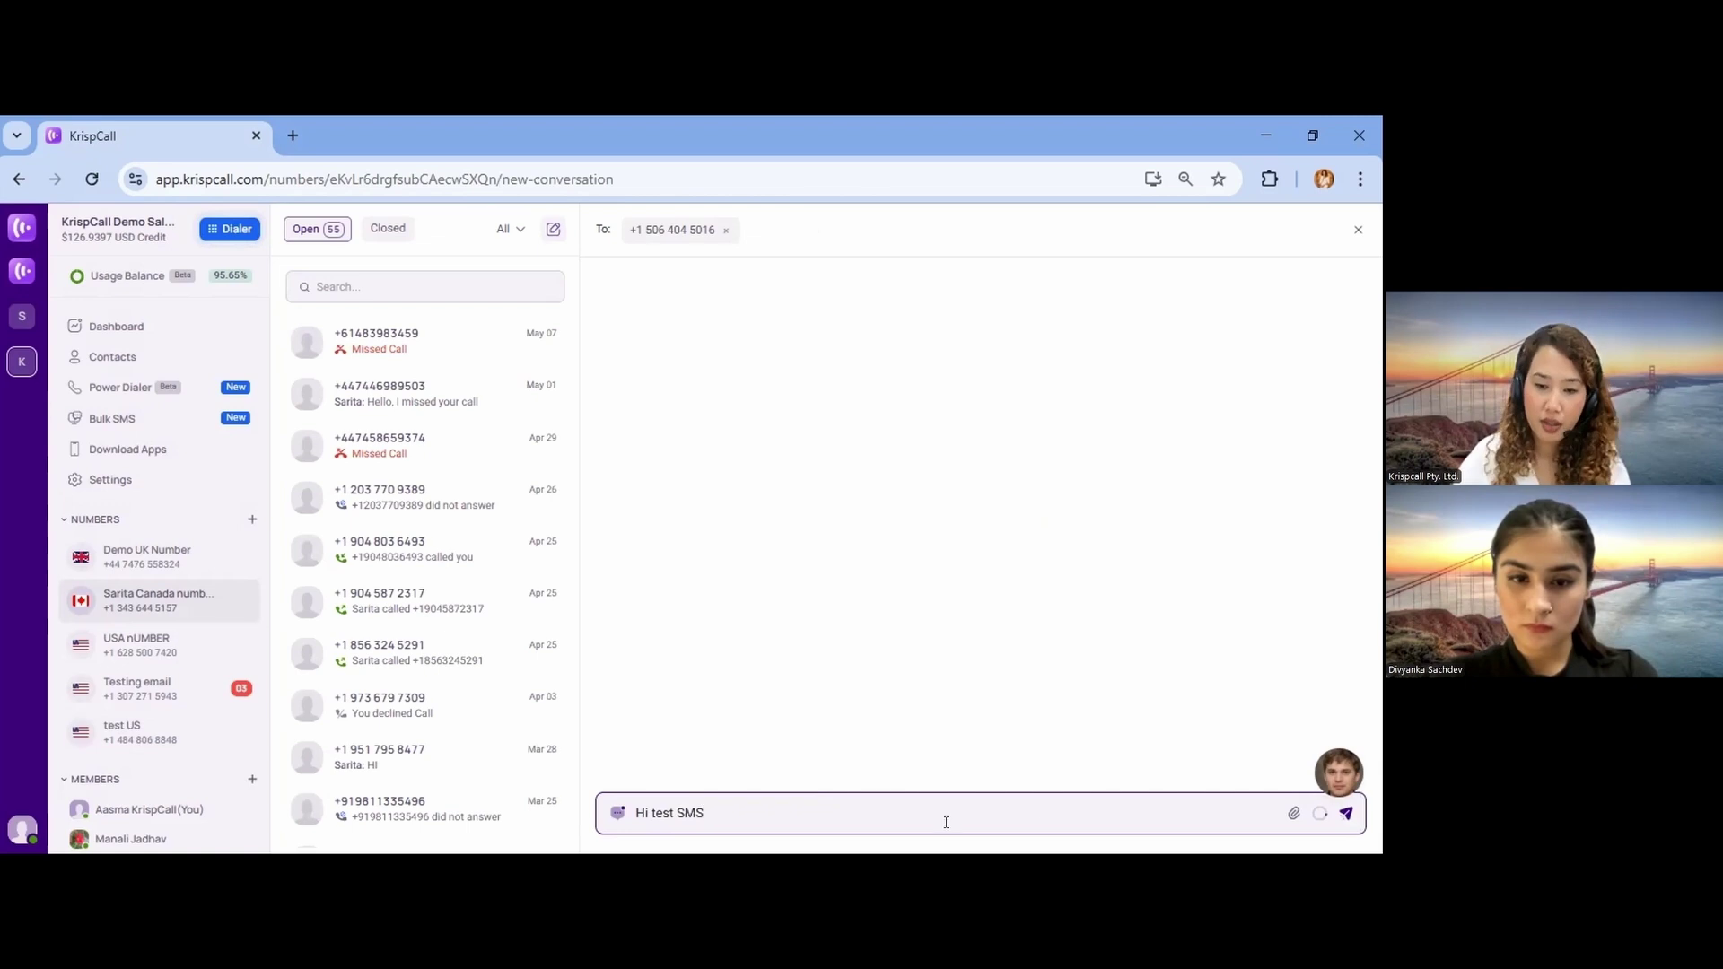
pyautogui.click(1345, 814)
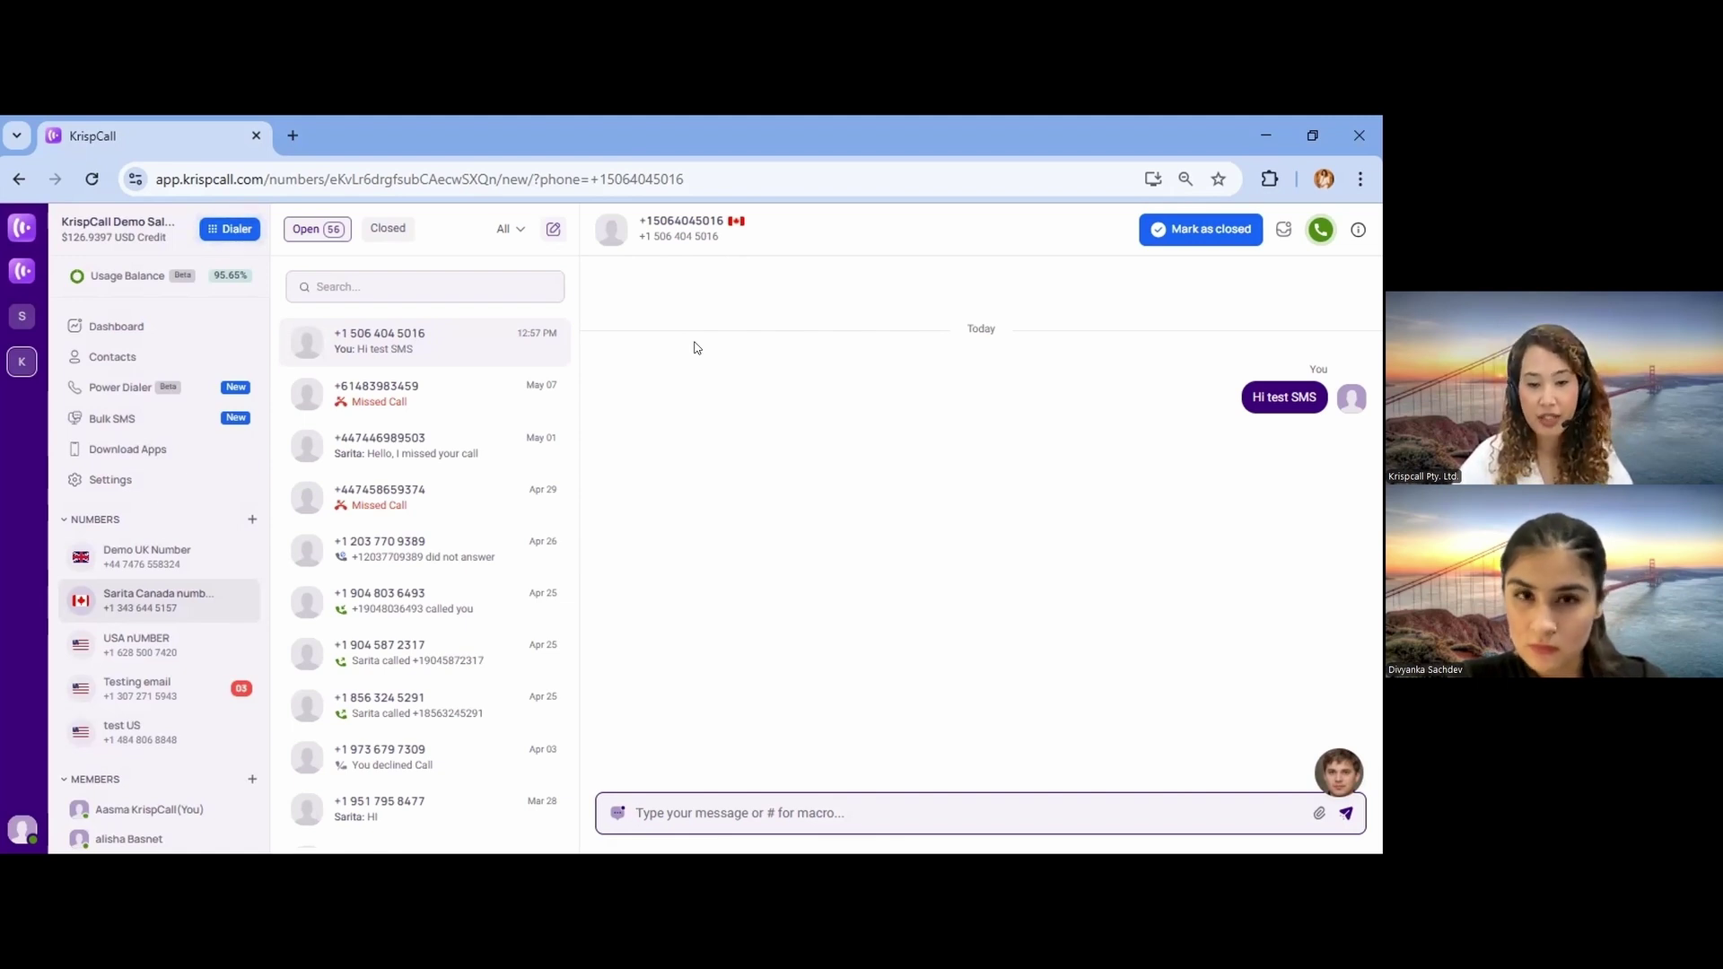
pyautogui.click(131, 481)
# Share the Test number with one more team member under Share Access.
pyautogui.click(350, 415)
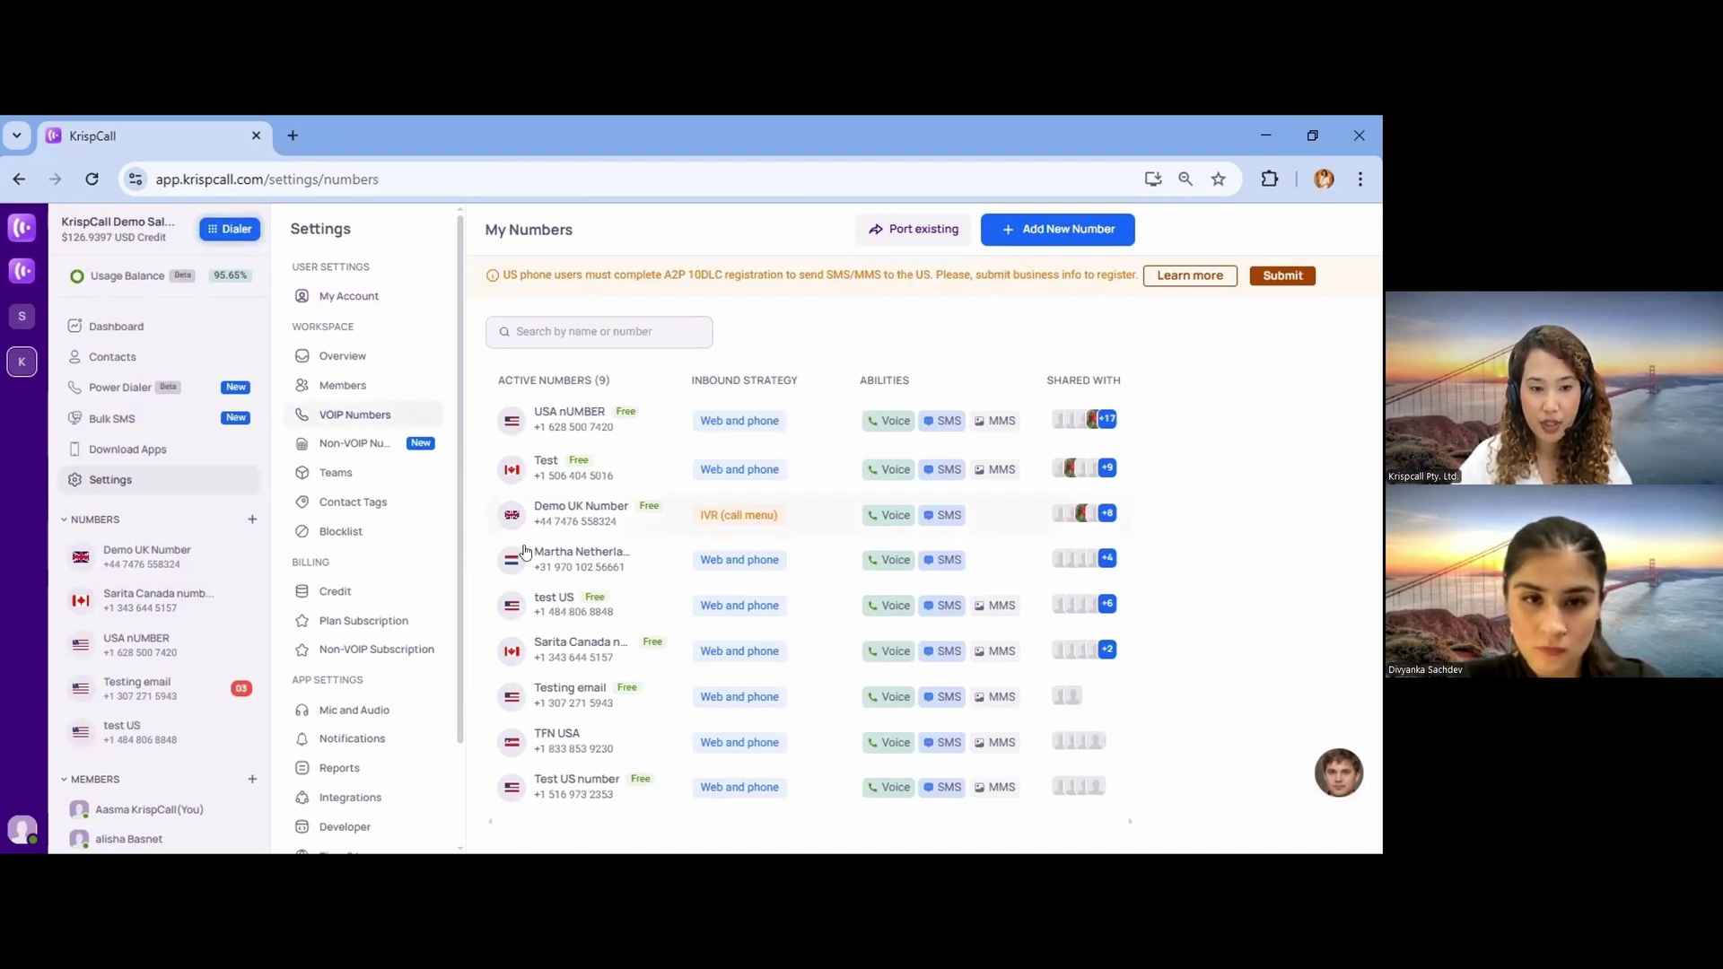
pyautogui.click(606, 480)
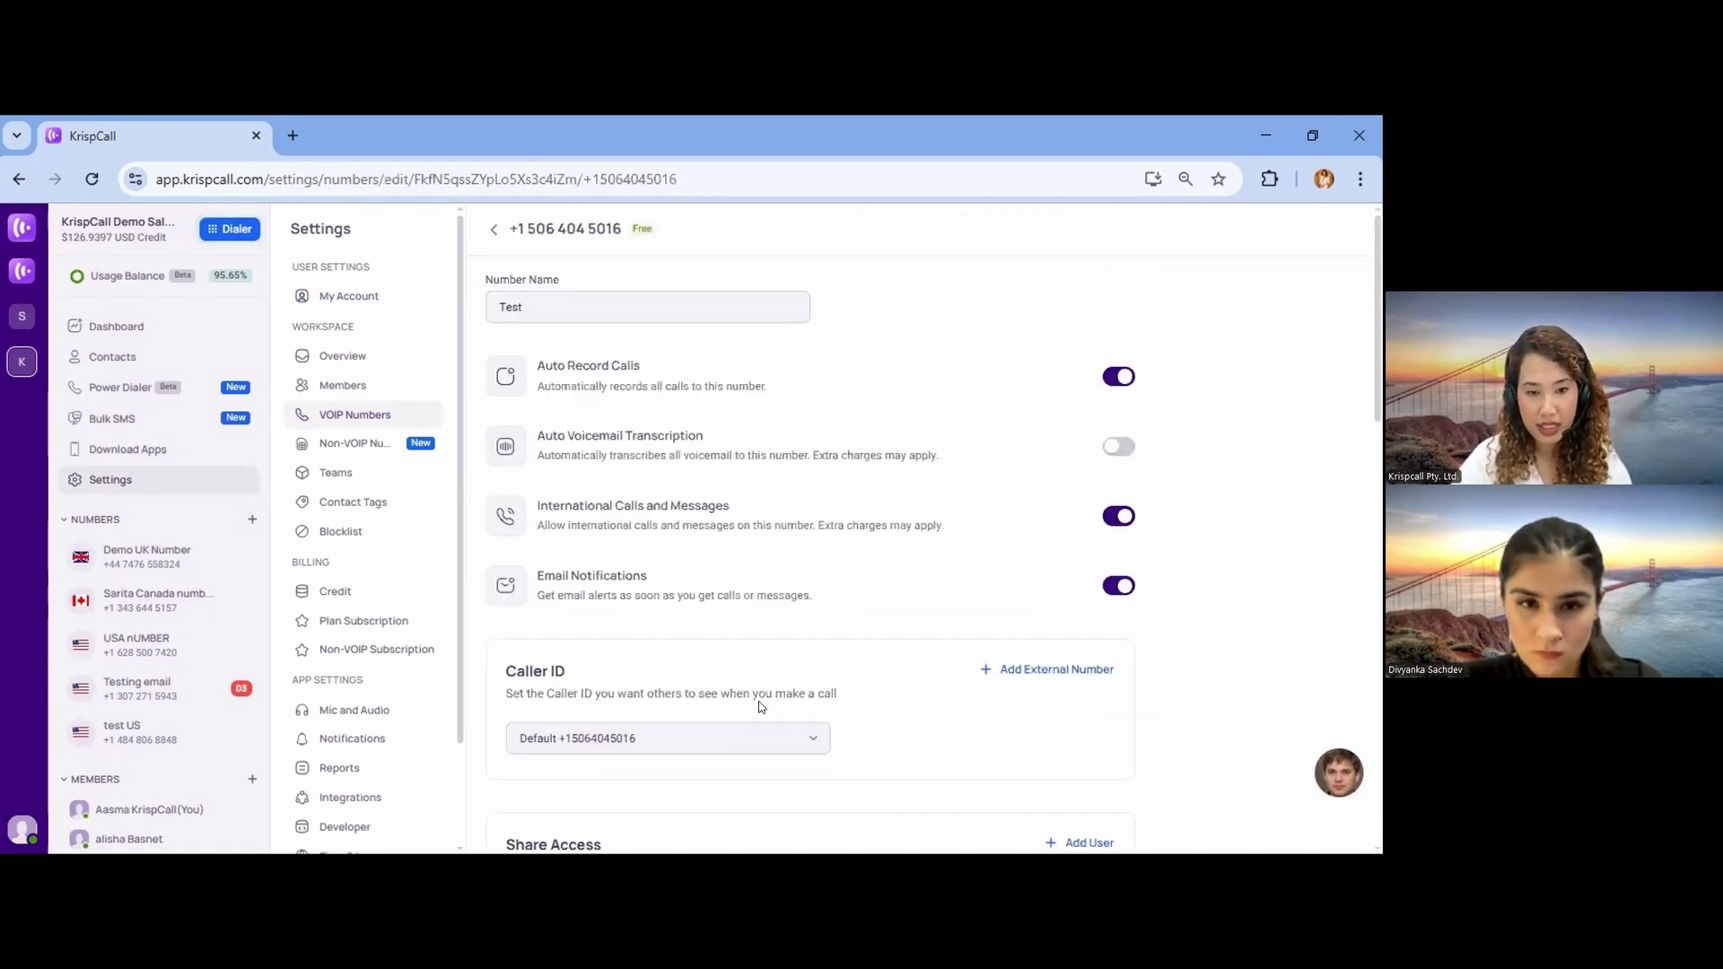
pyautogui.scroll(-3, 761, 706)
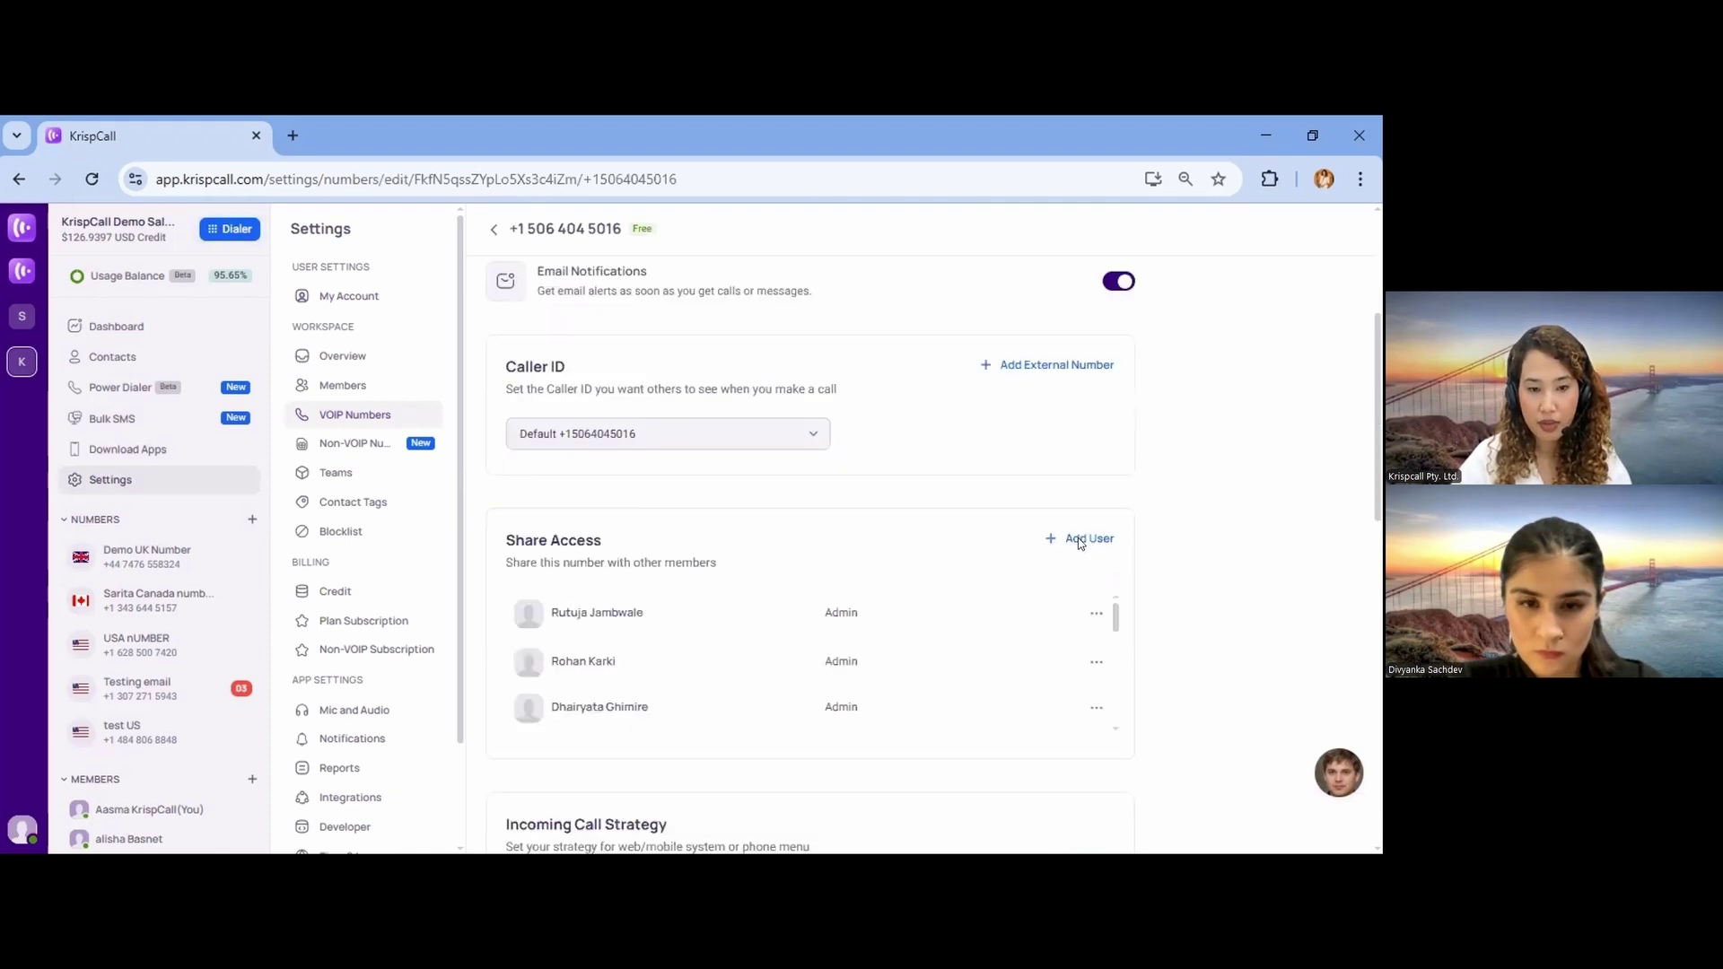
pyautogui.click(1078, 537)
pyautogui.click(806, 665)
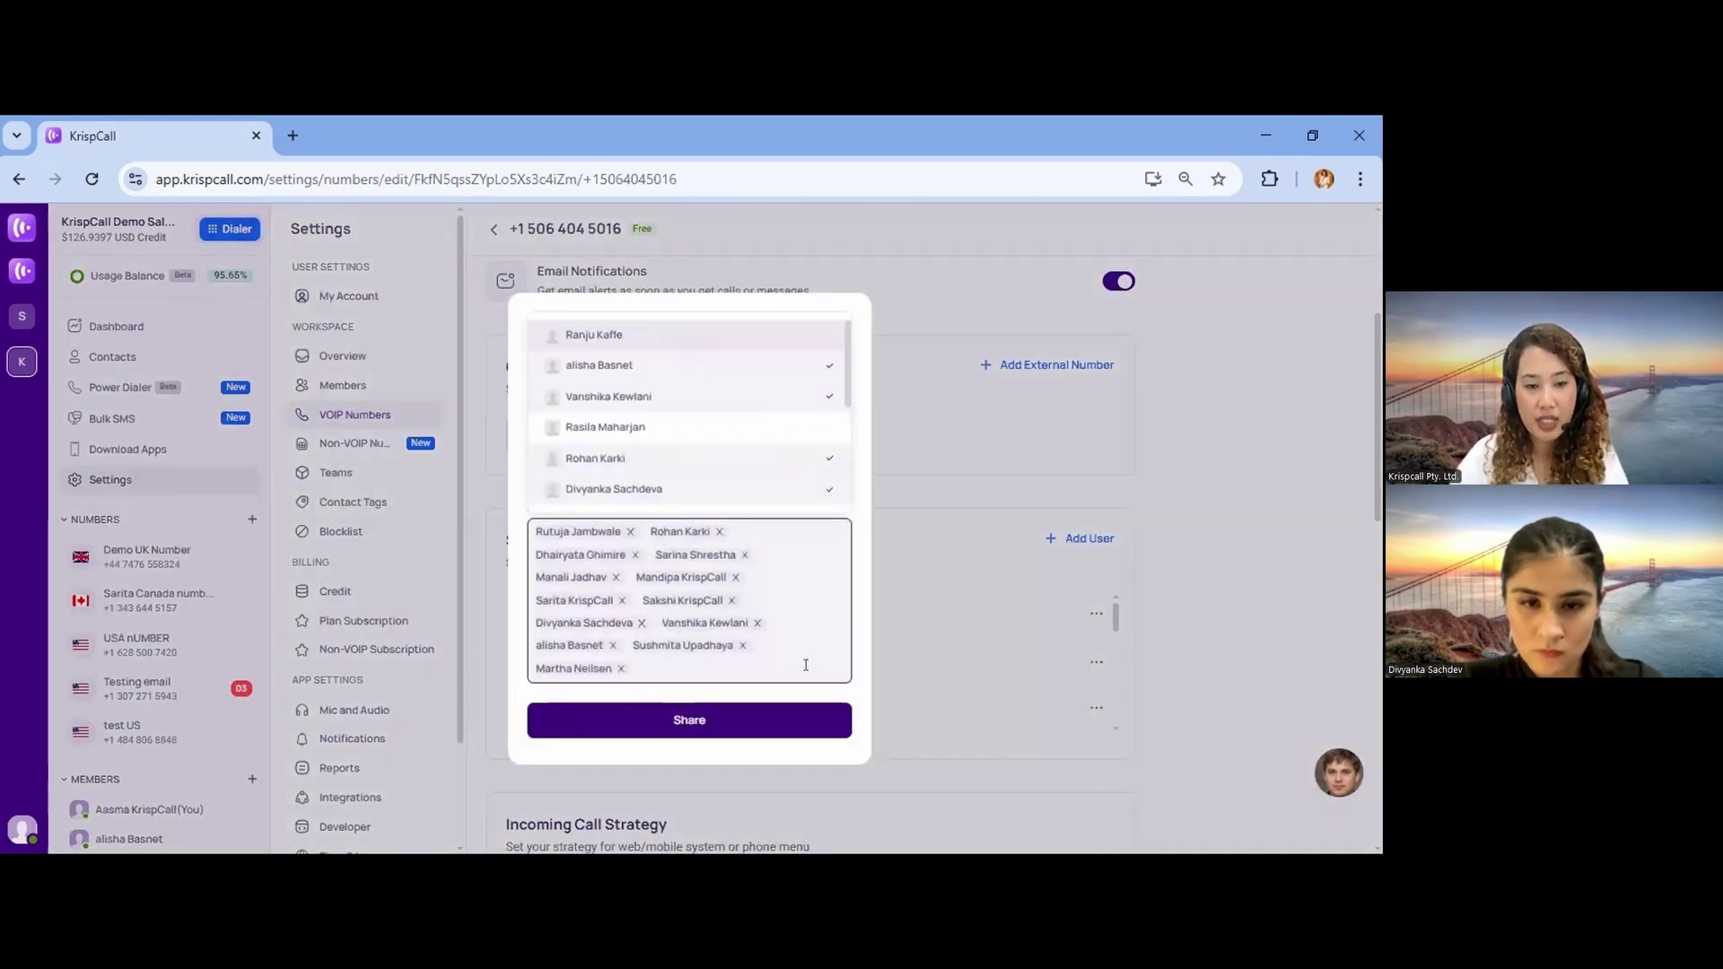
pyautogui.write('aa')
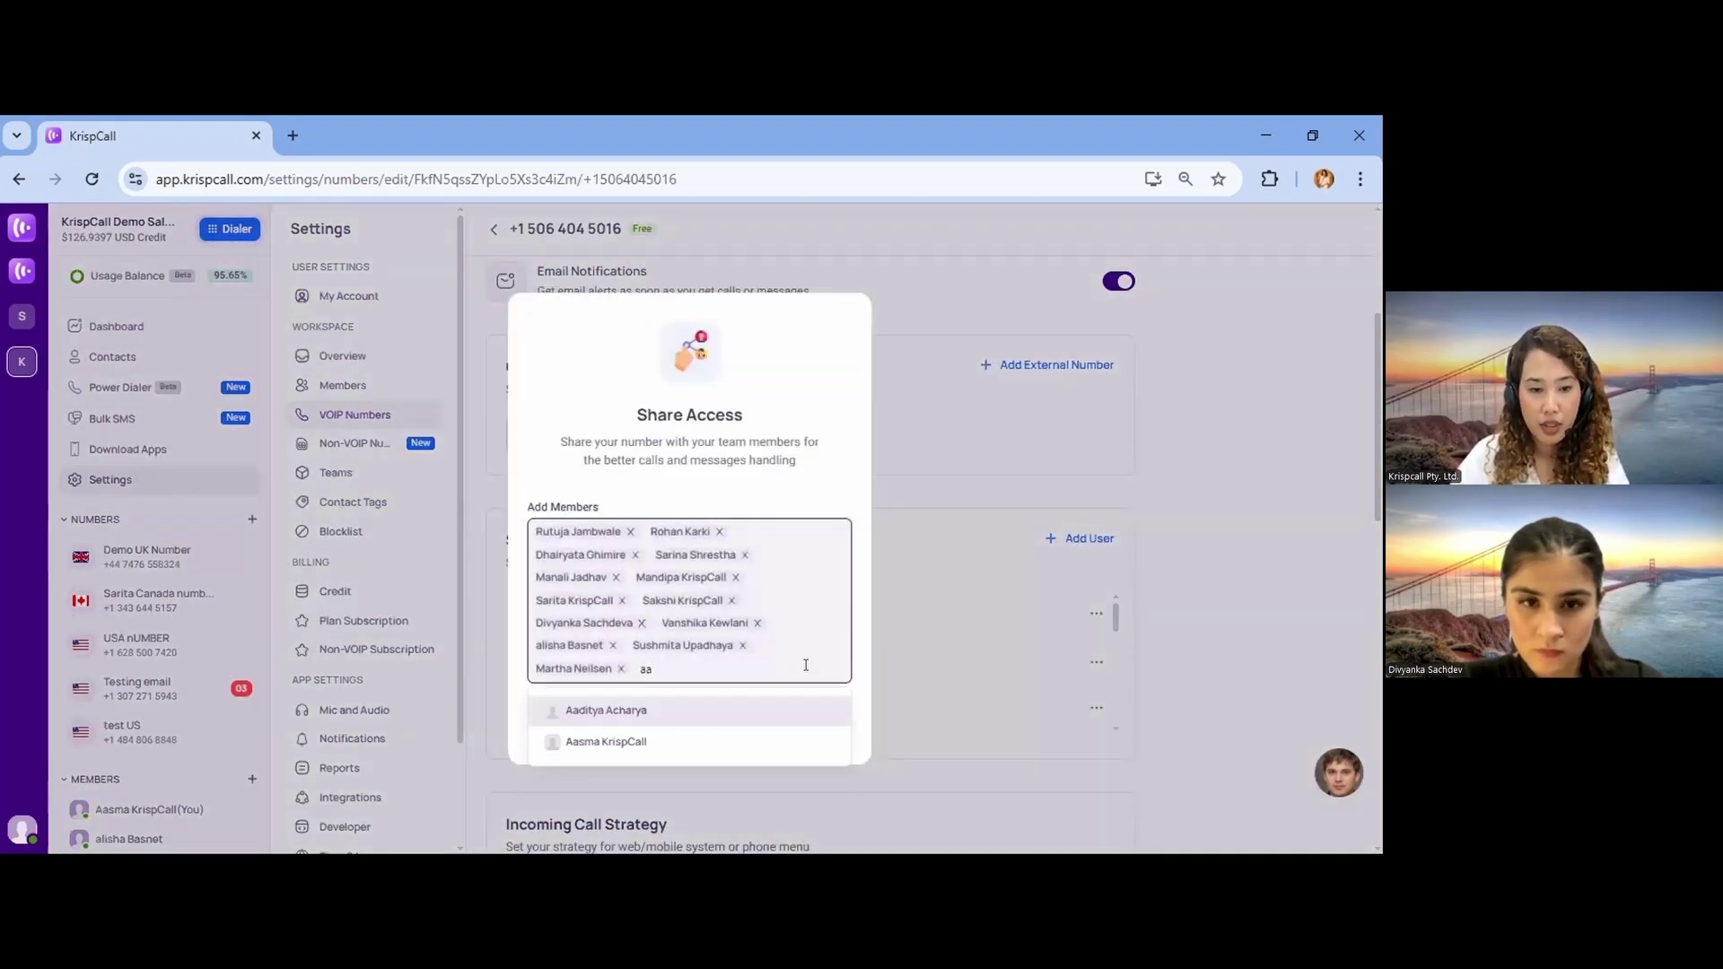
pyautogui.click(718, 739)
pyautogui.click(733, 725)
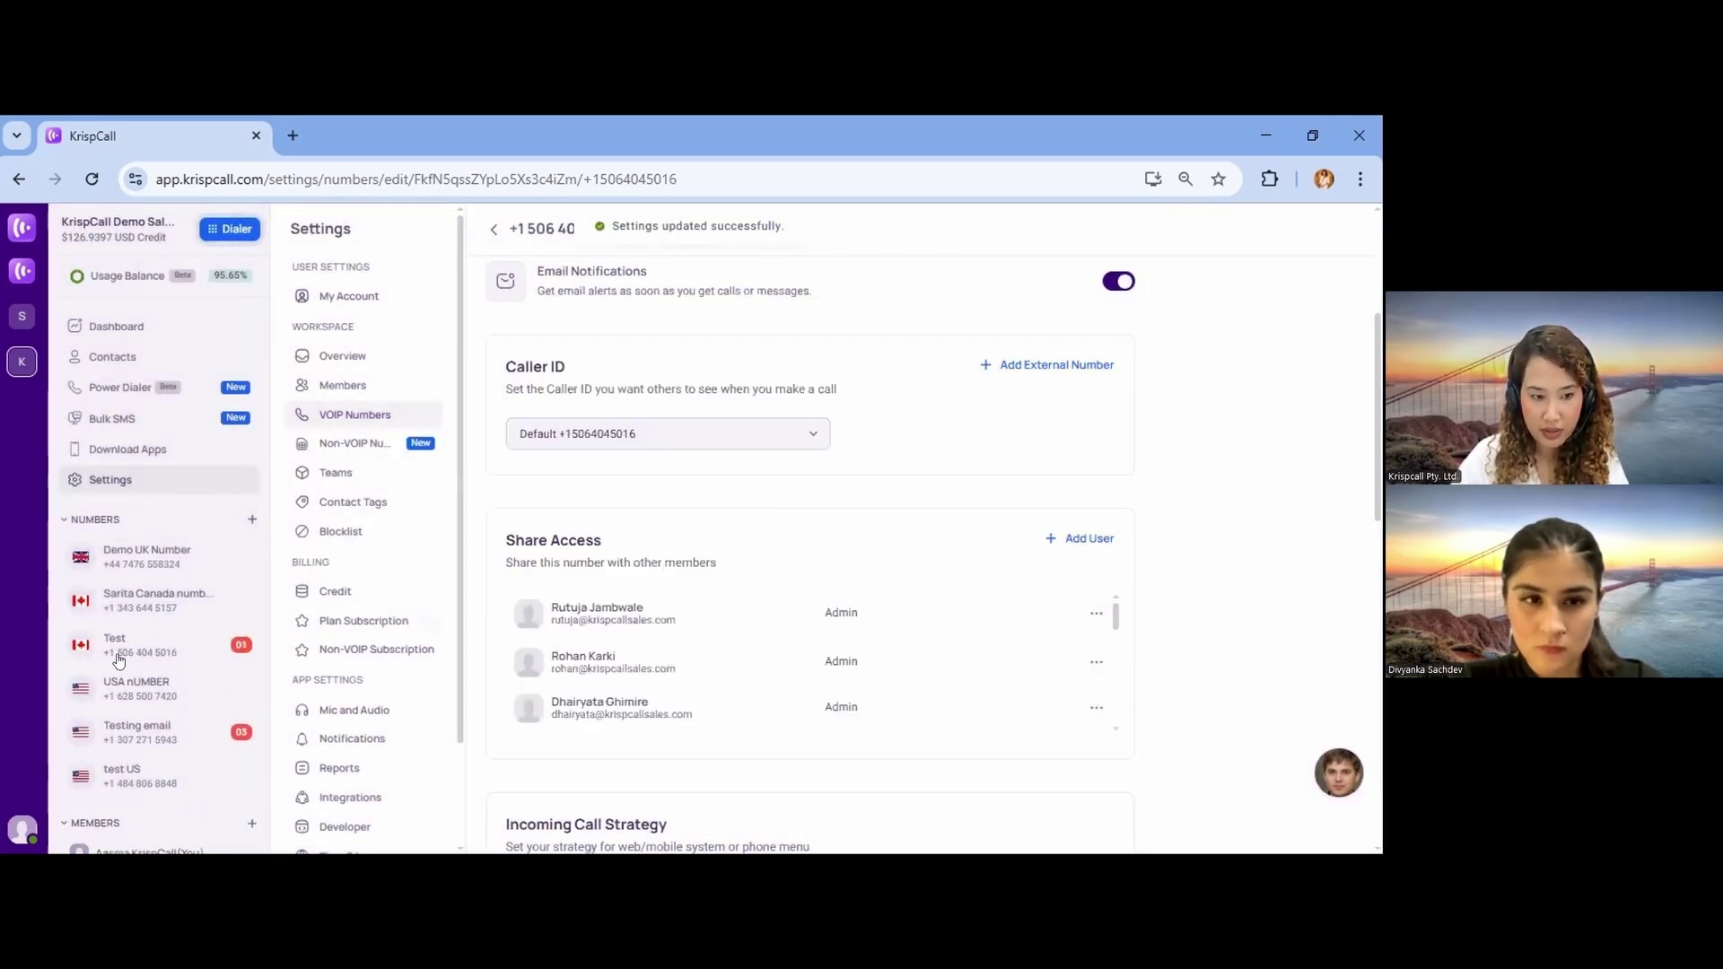
# Open the Test number's inbox conversation holding the received 'Hi test SMS'.
pyautogui.moveTo(199, 647)
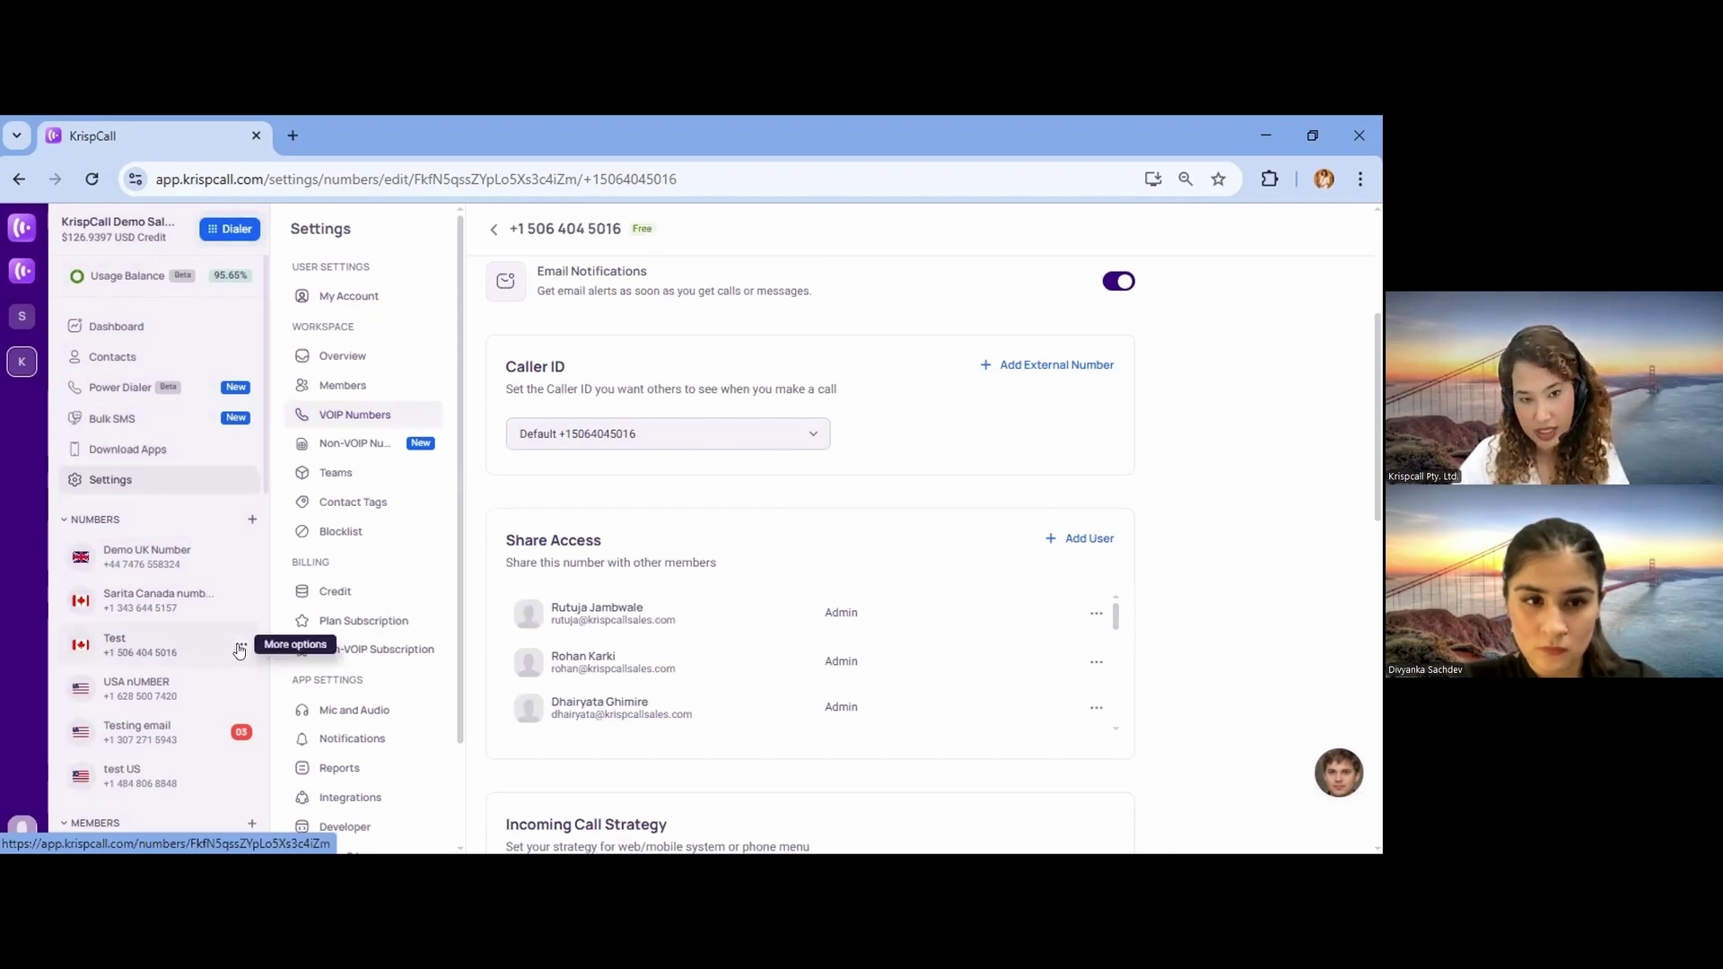
pyautogui.click(213, 647)
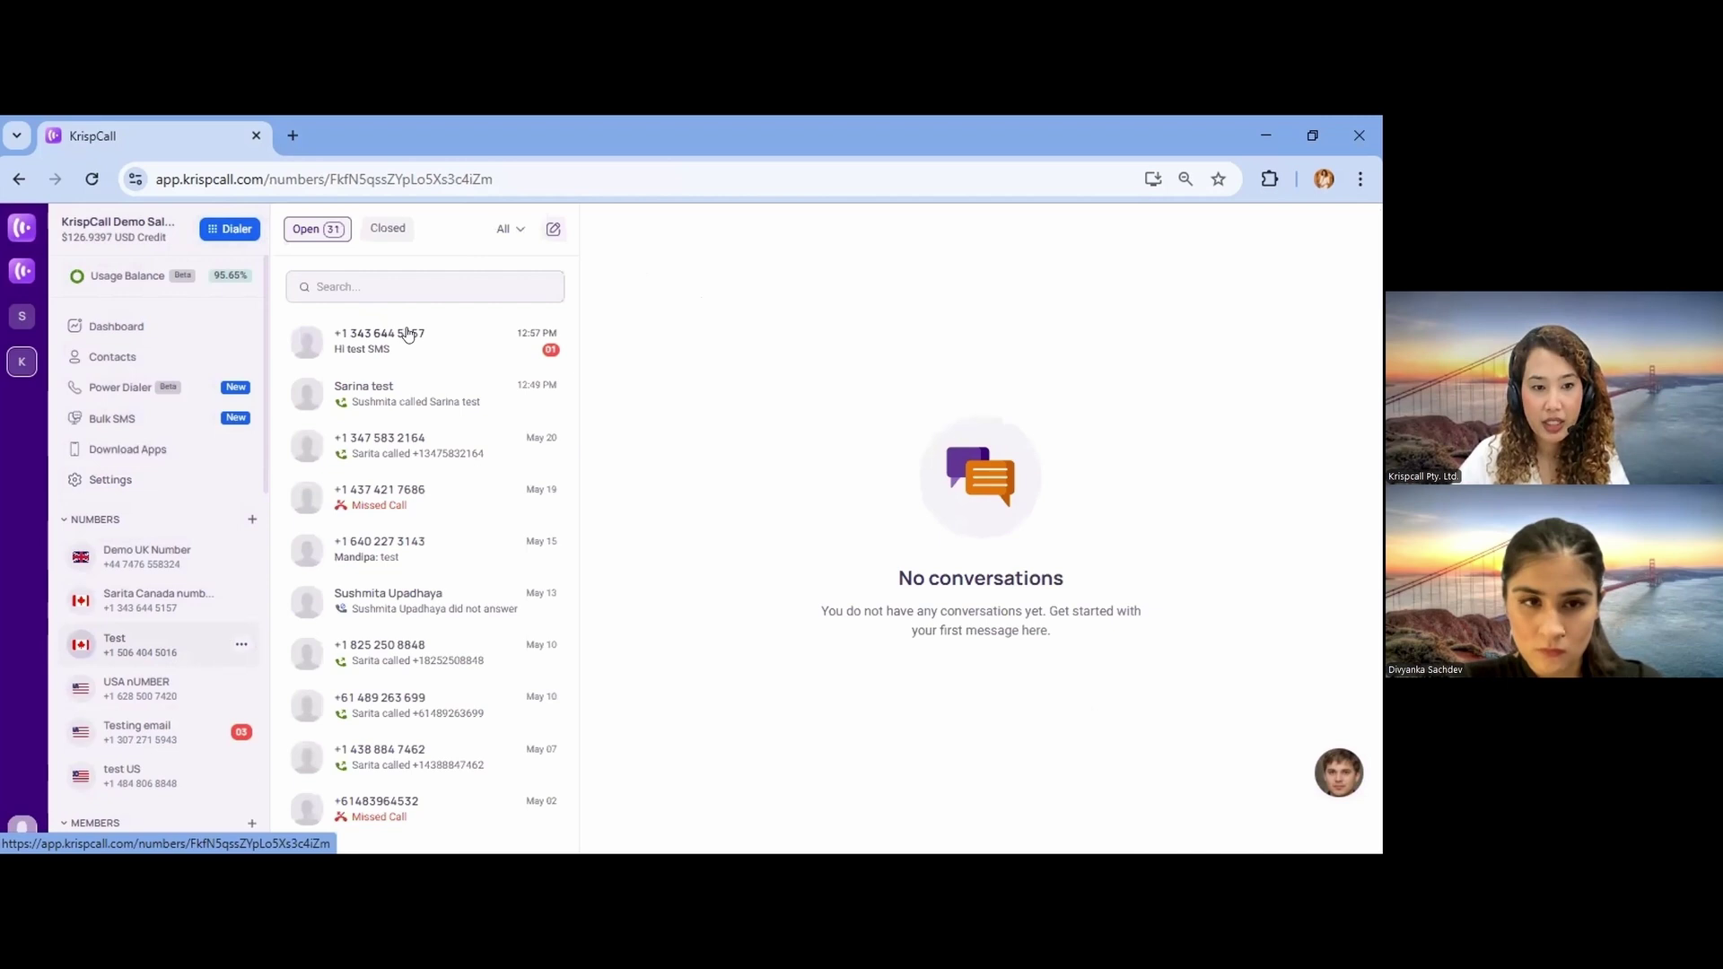
pyautogui.click(482, 342)
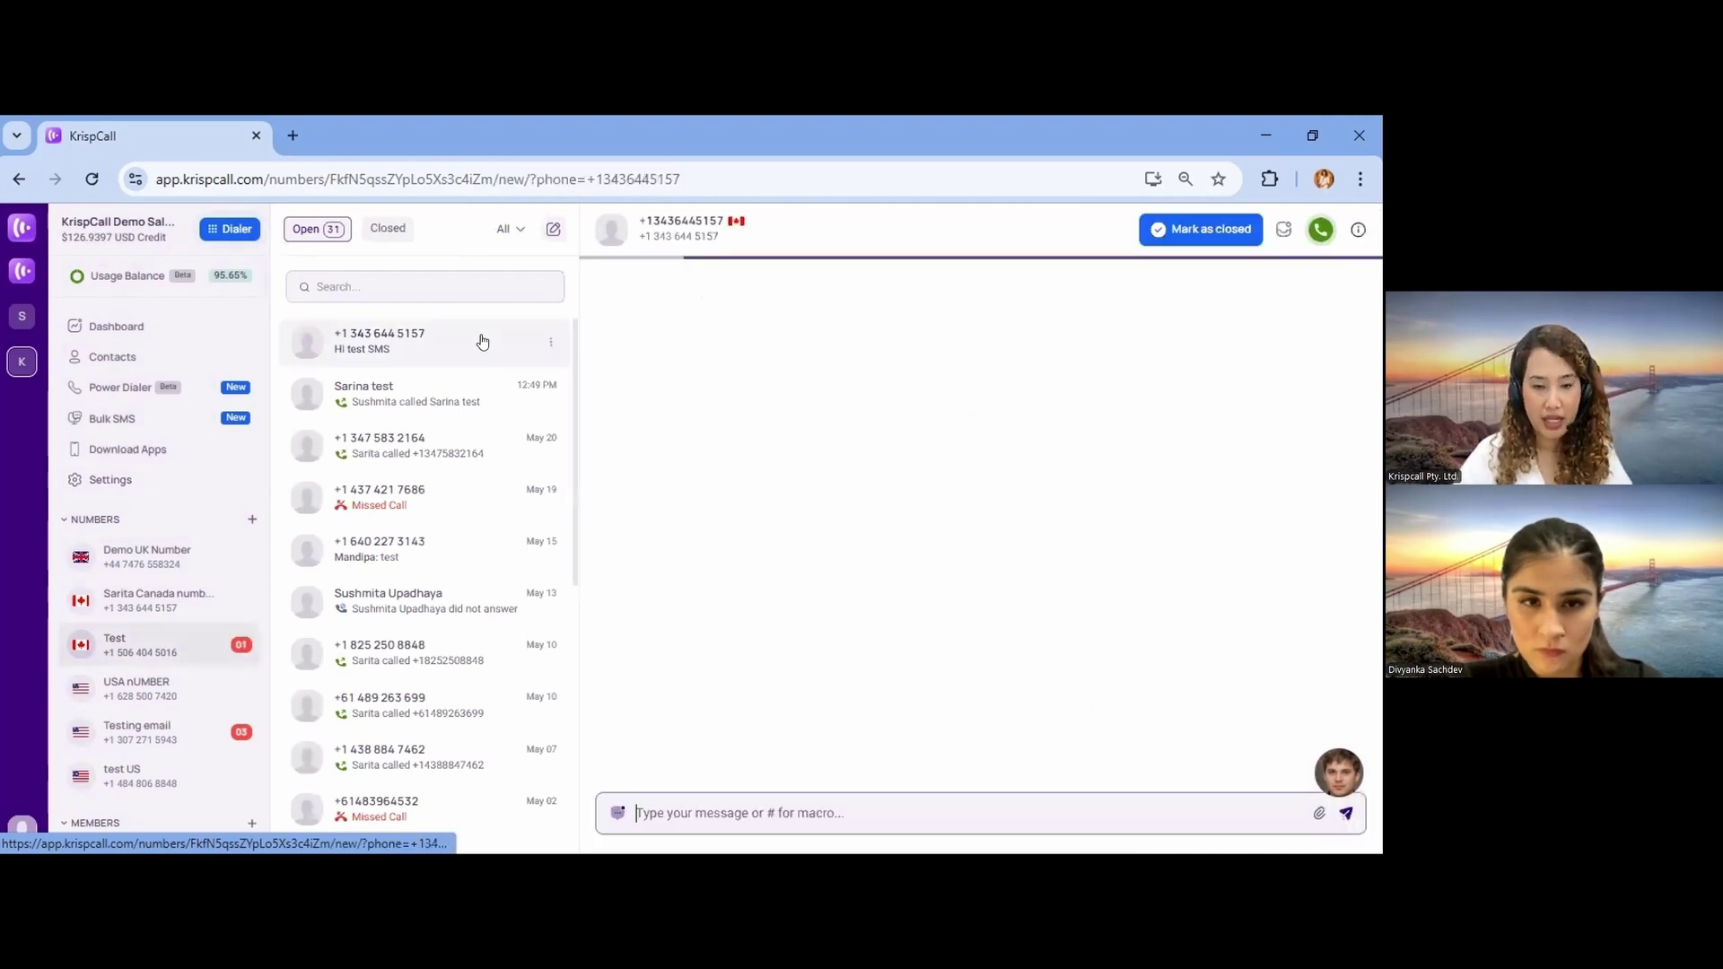